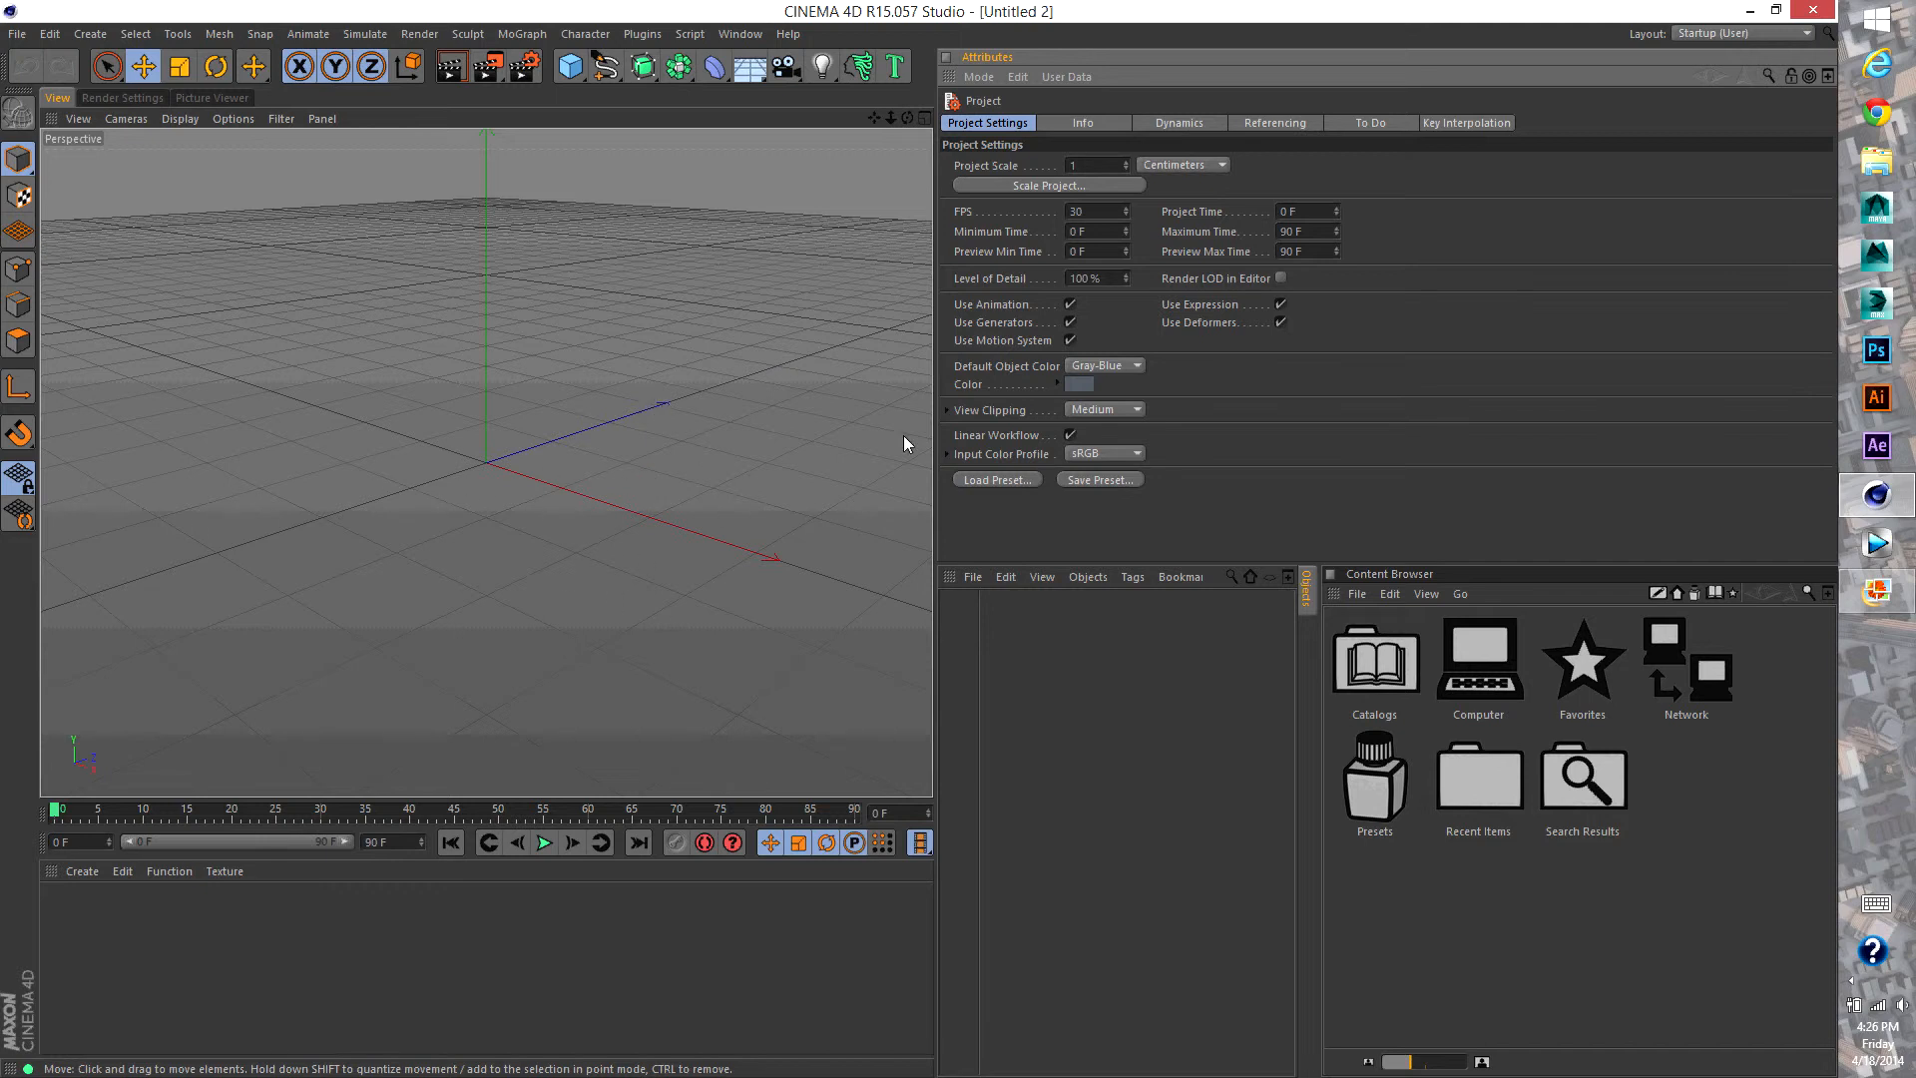
Look over the yard photo in Photo Gallery, return to CINEMA 4D and create two new materials
left_click(1876, 591)
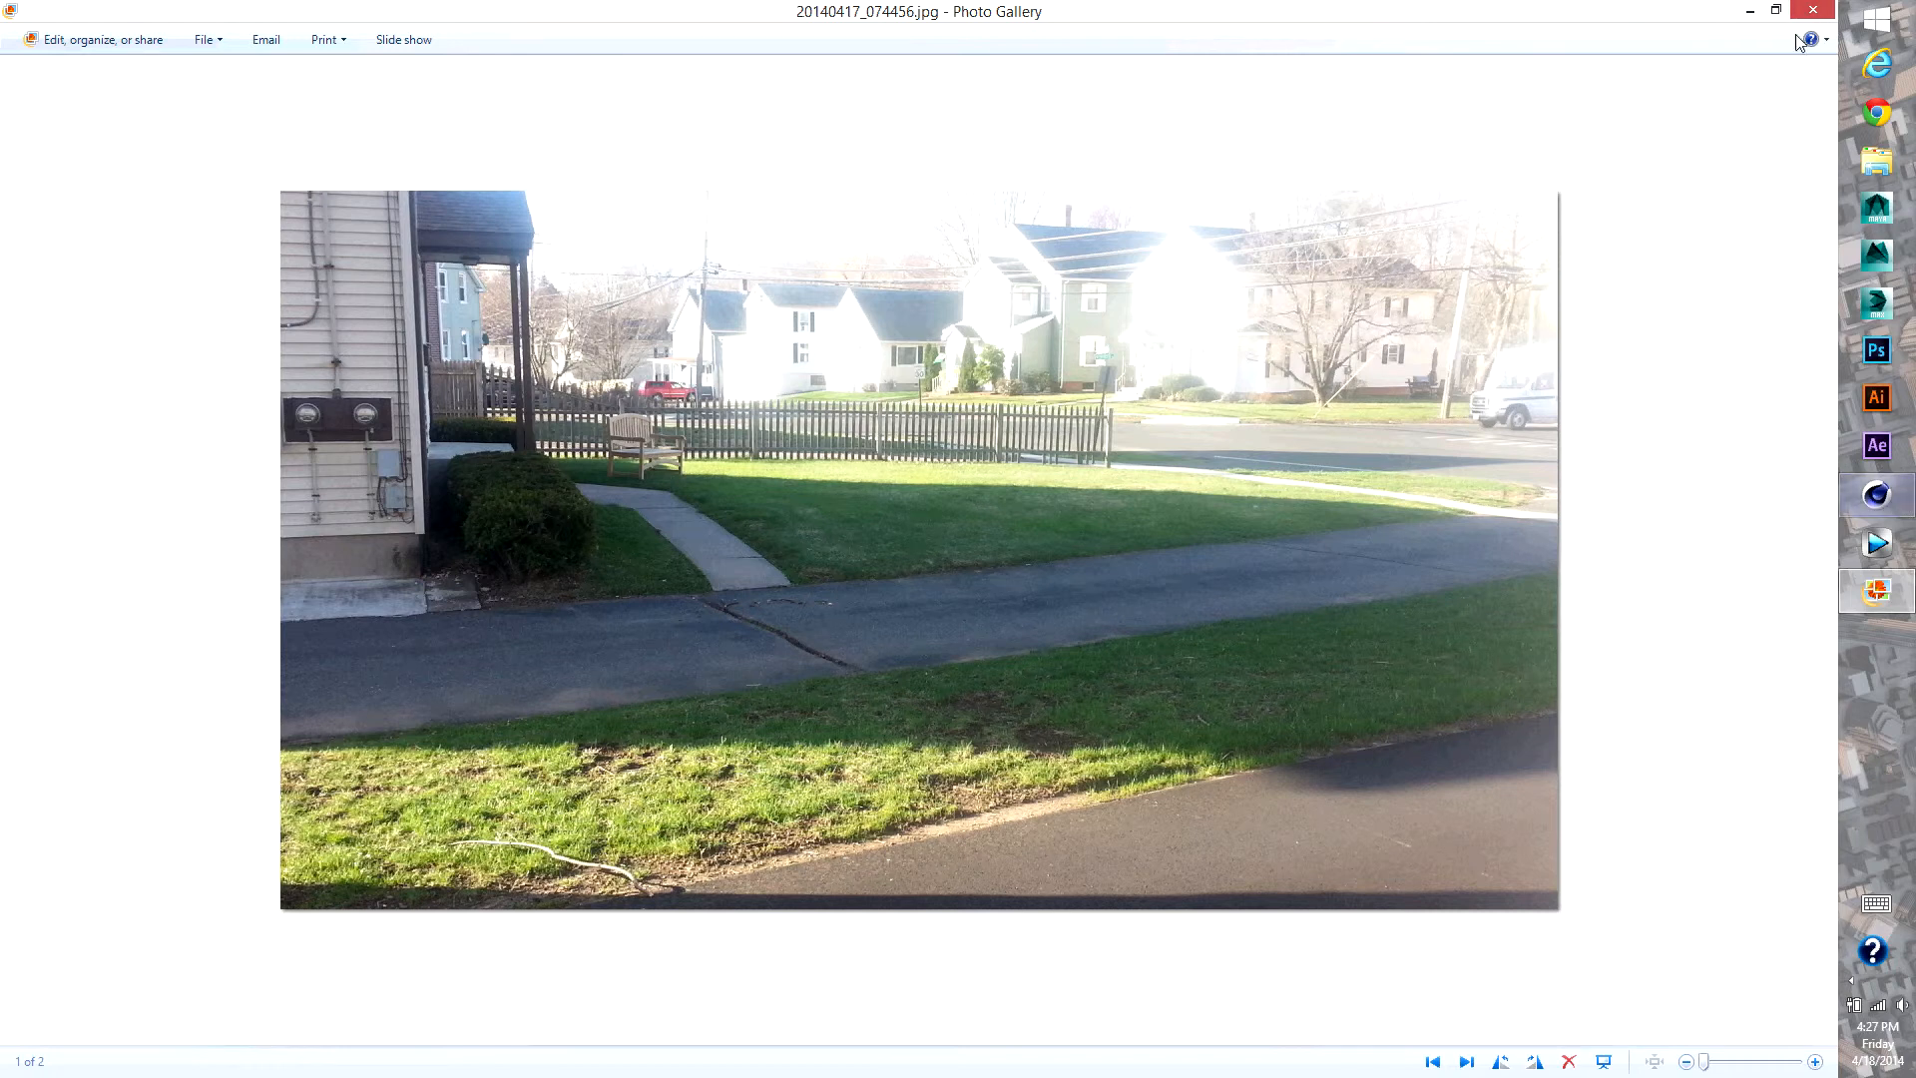
left_click(1886, 500)
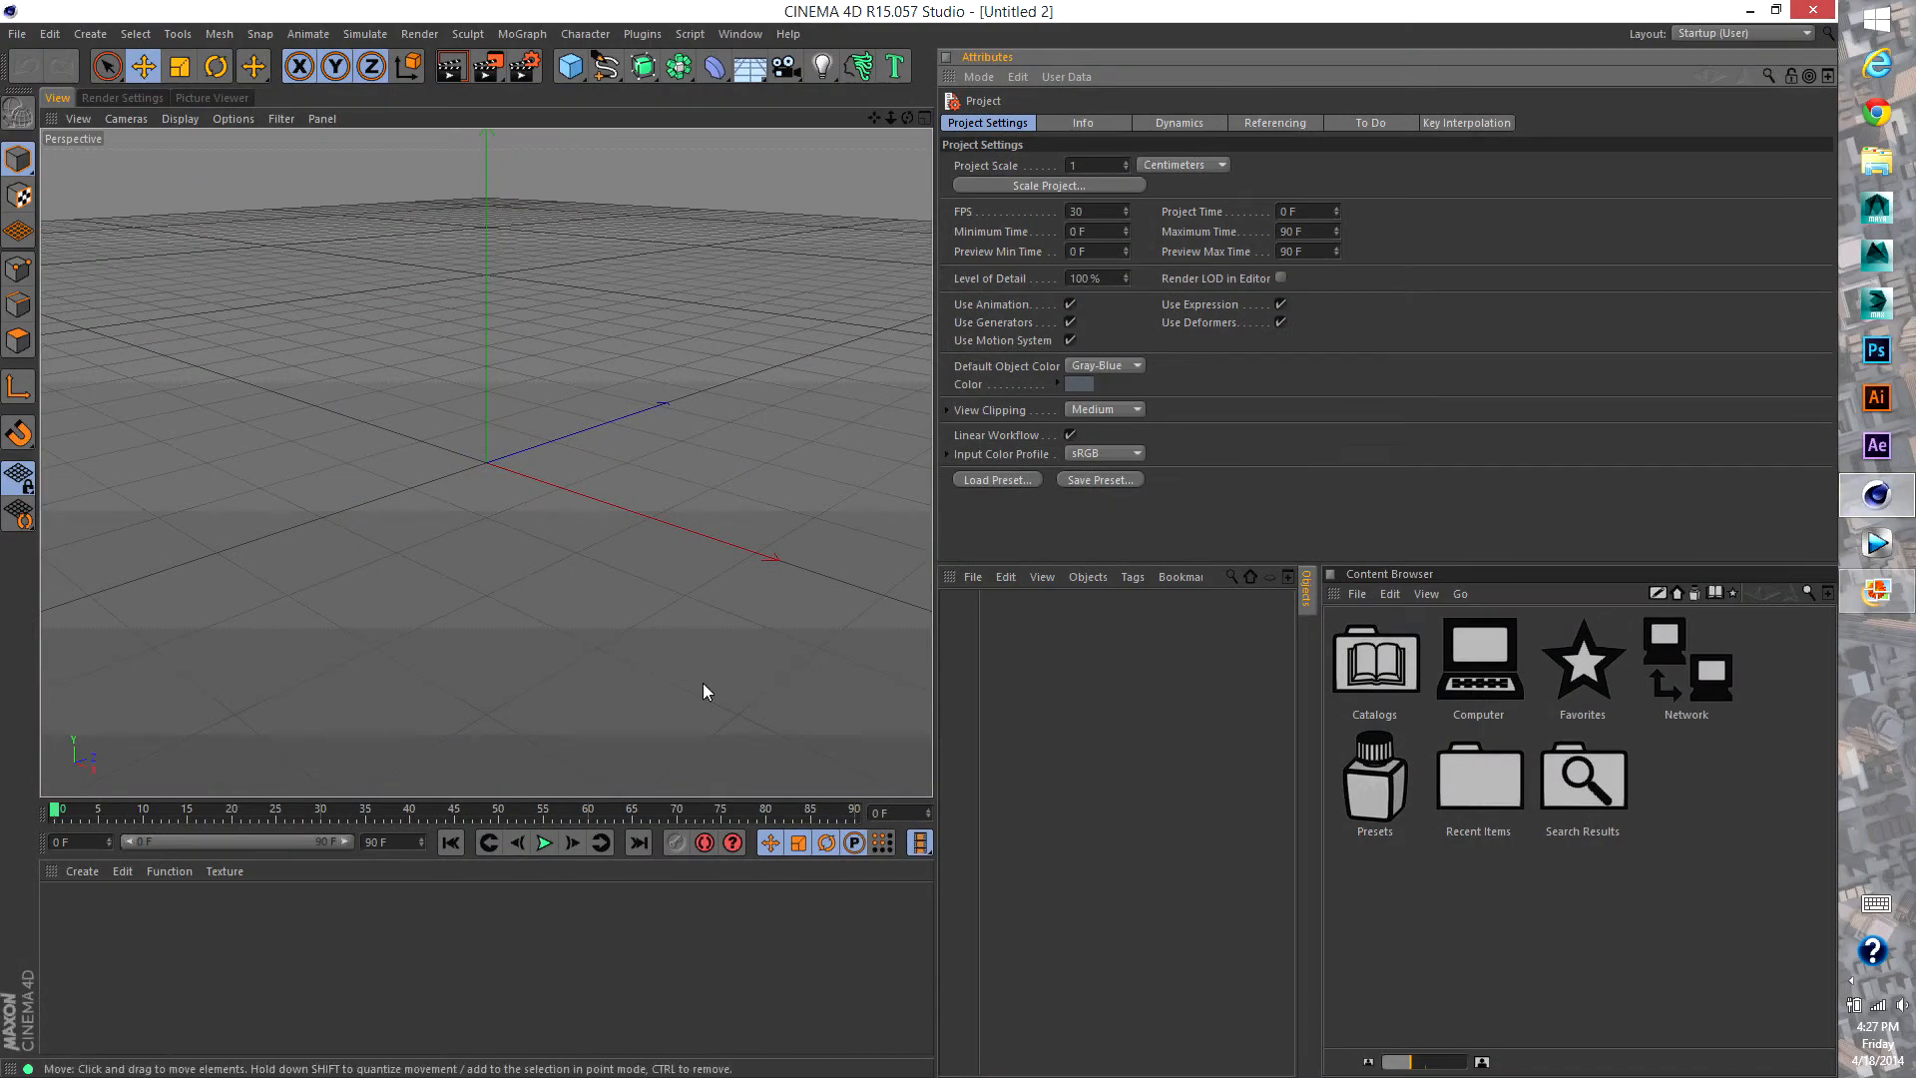
double_click(410, 944)
double_click(409, 901)
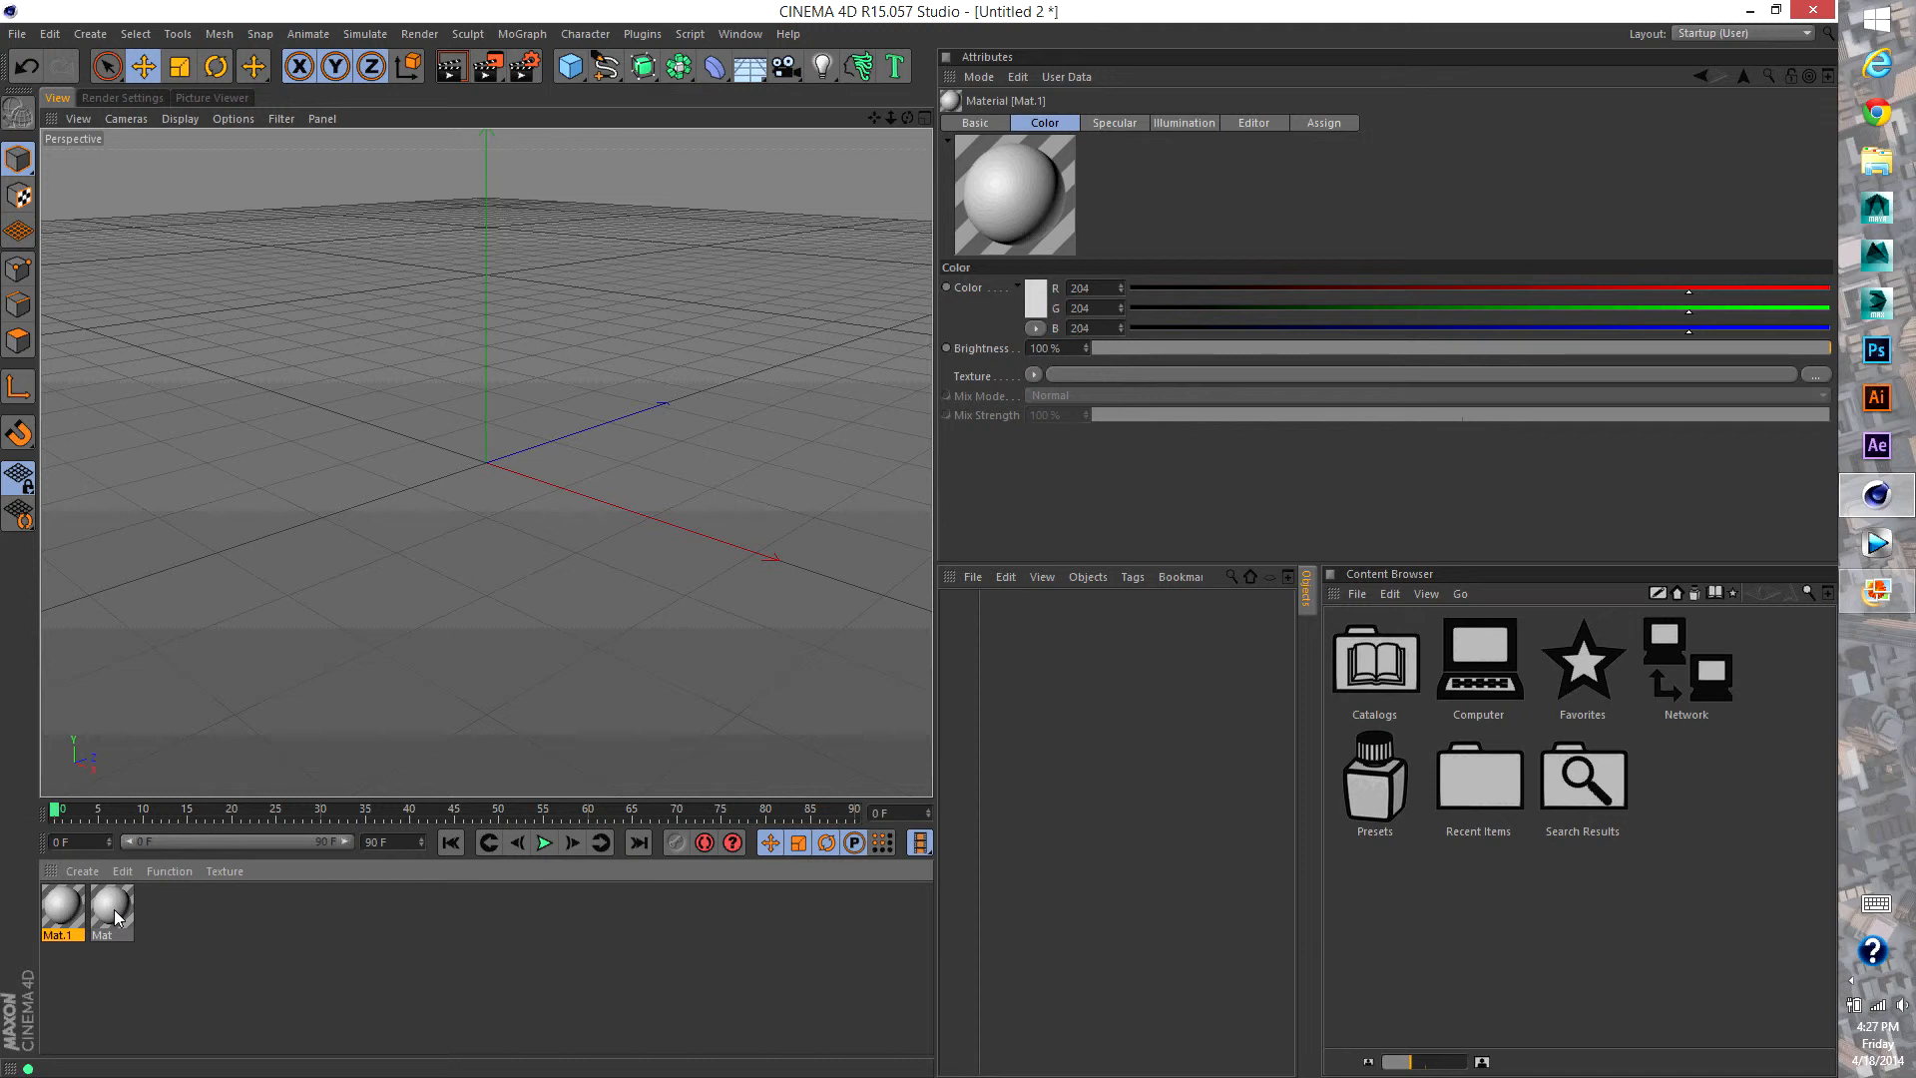
Open the material Mat for editing and turn off its Specular channel
left_click(114, 908)
double_click(107, 904)
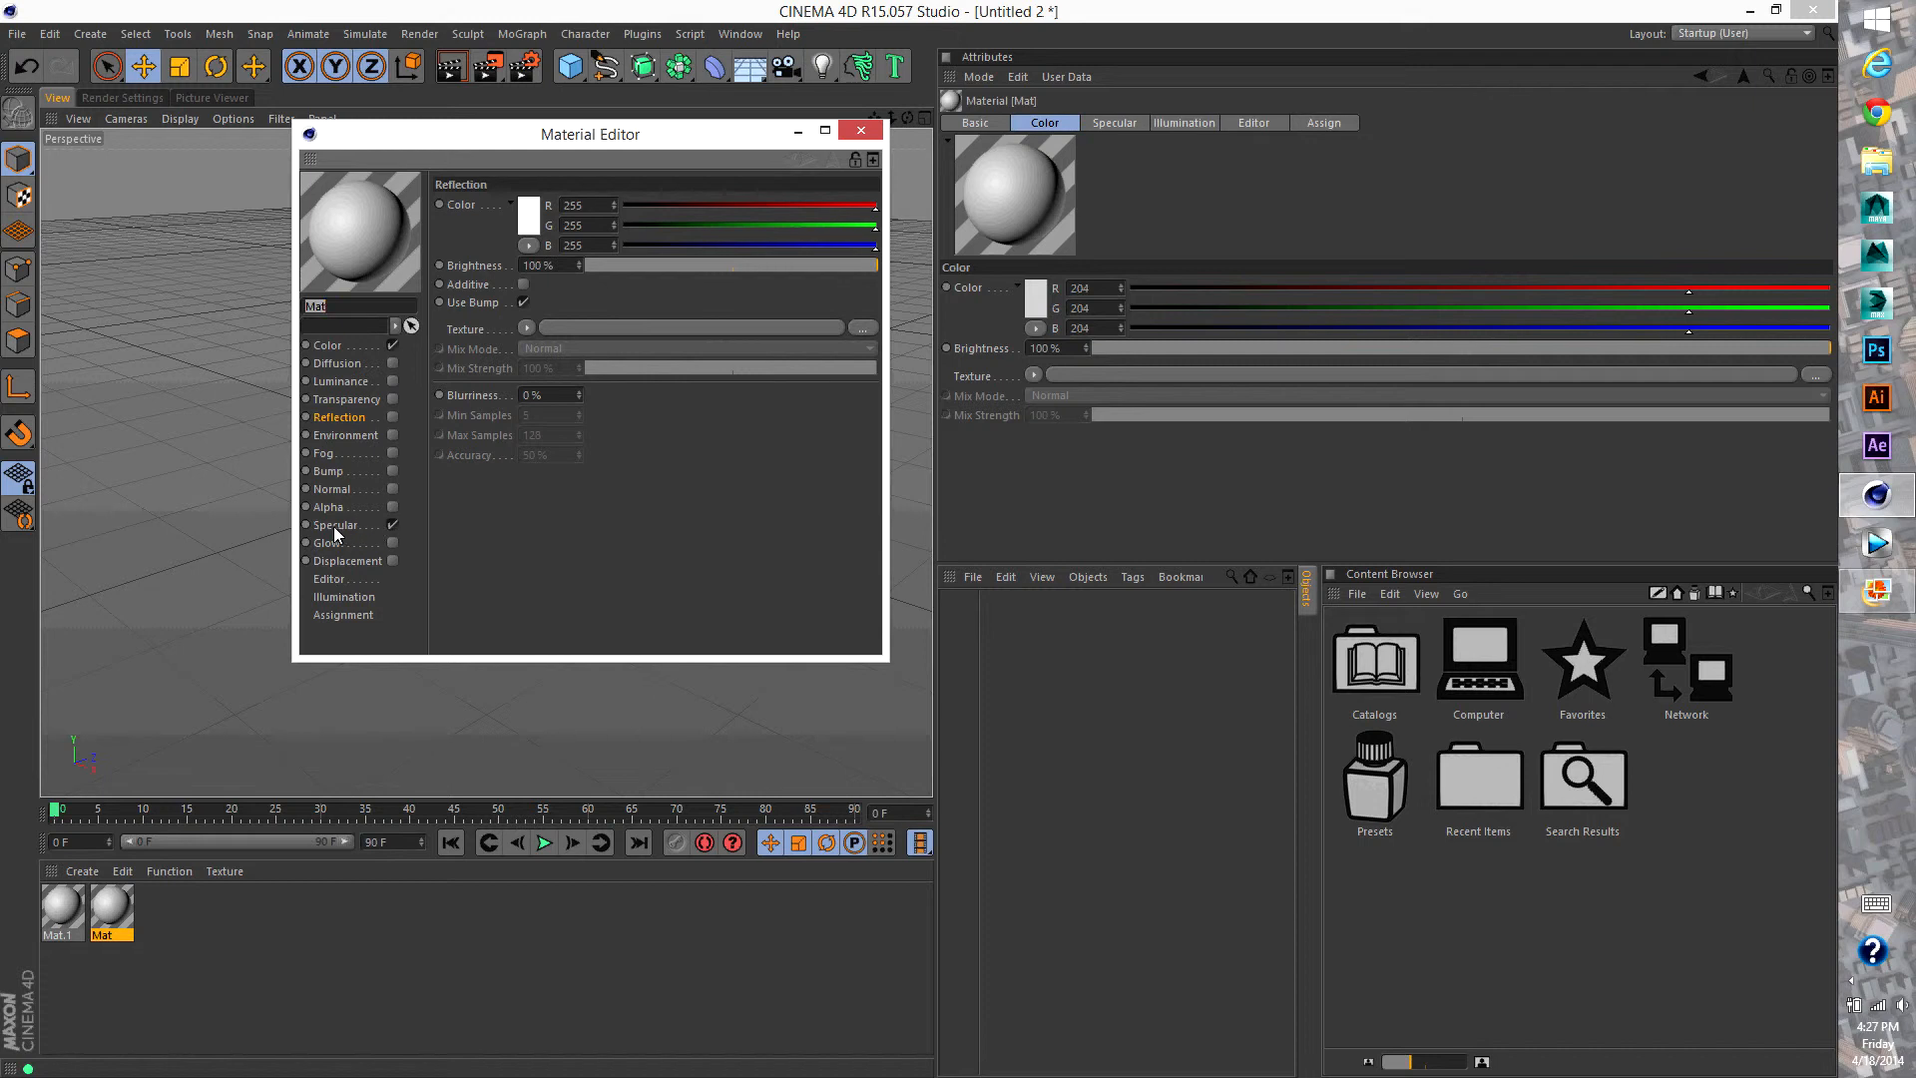
left_click(391, 522)
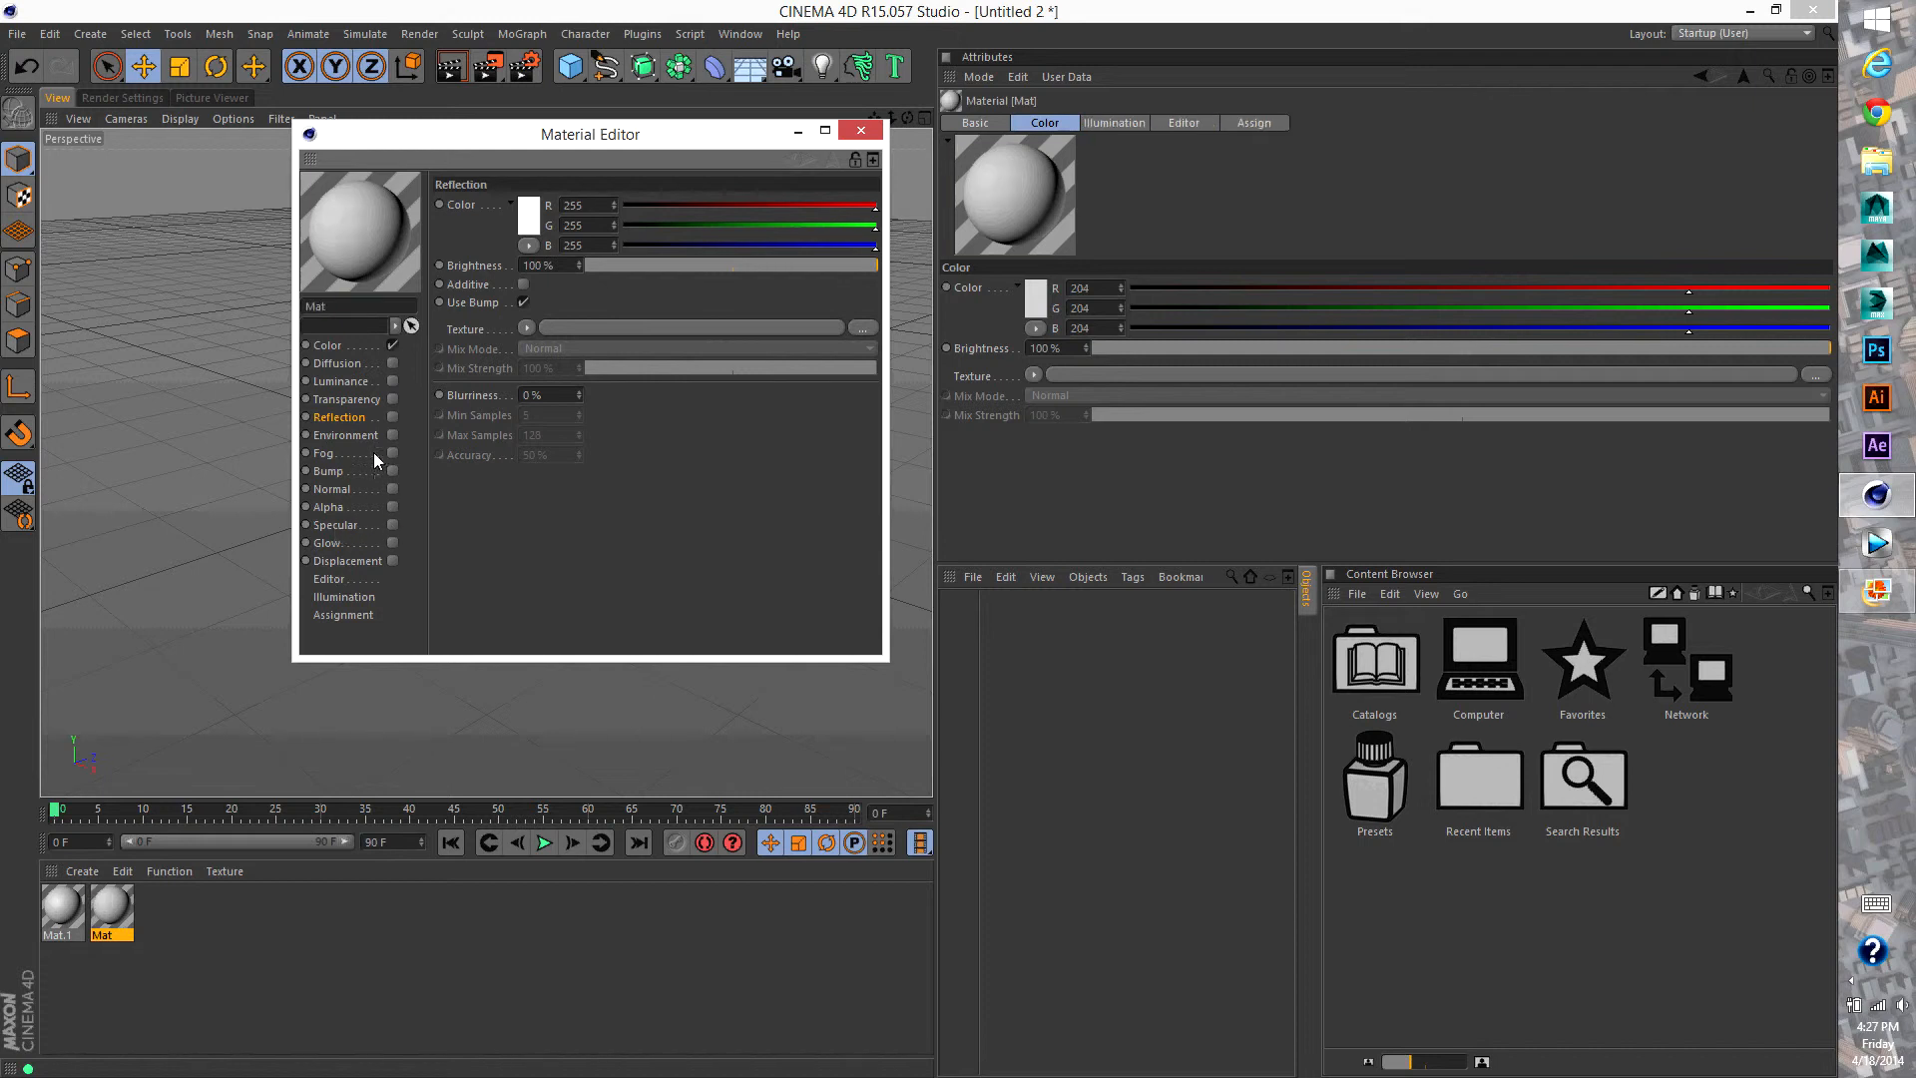
Load 20140417_074456.jpg from the Desktop as Mat's Color texture, without copying the image to the project location
left_click(372, 345)
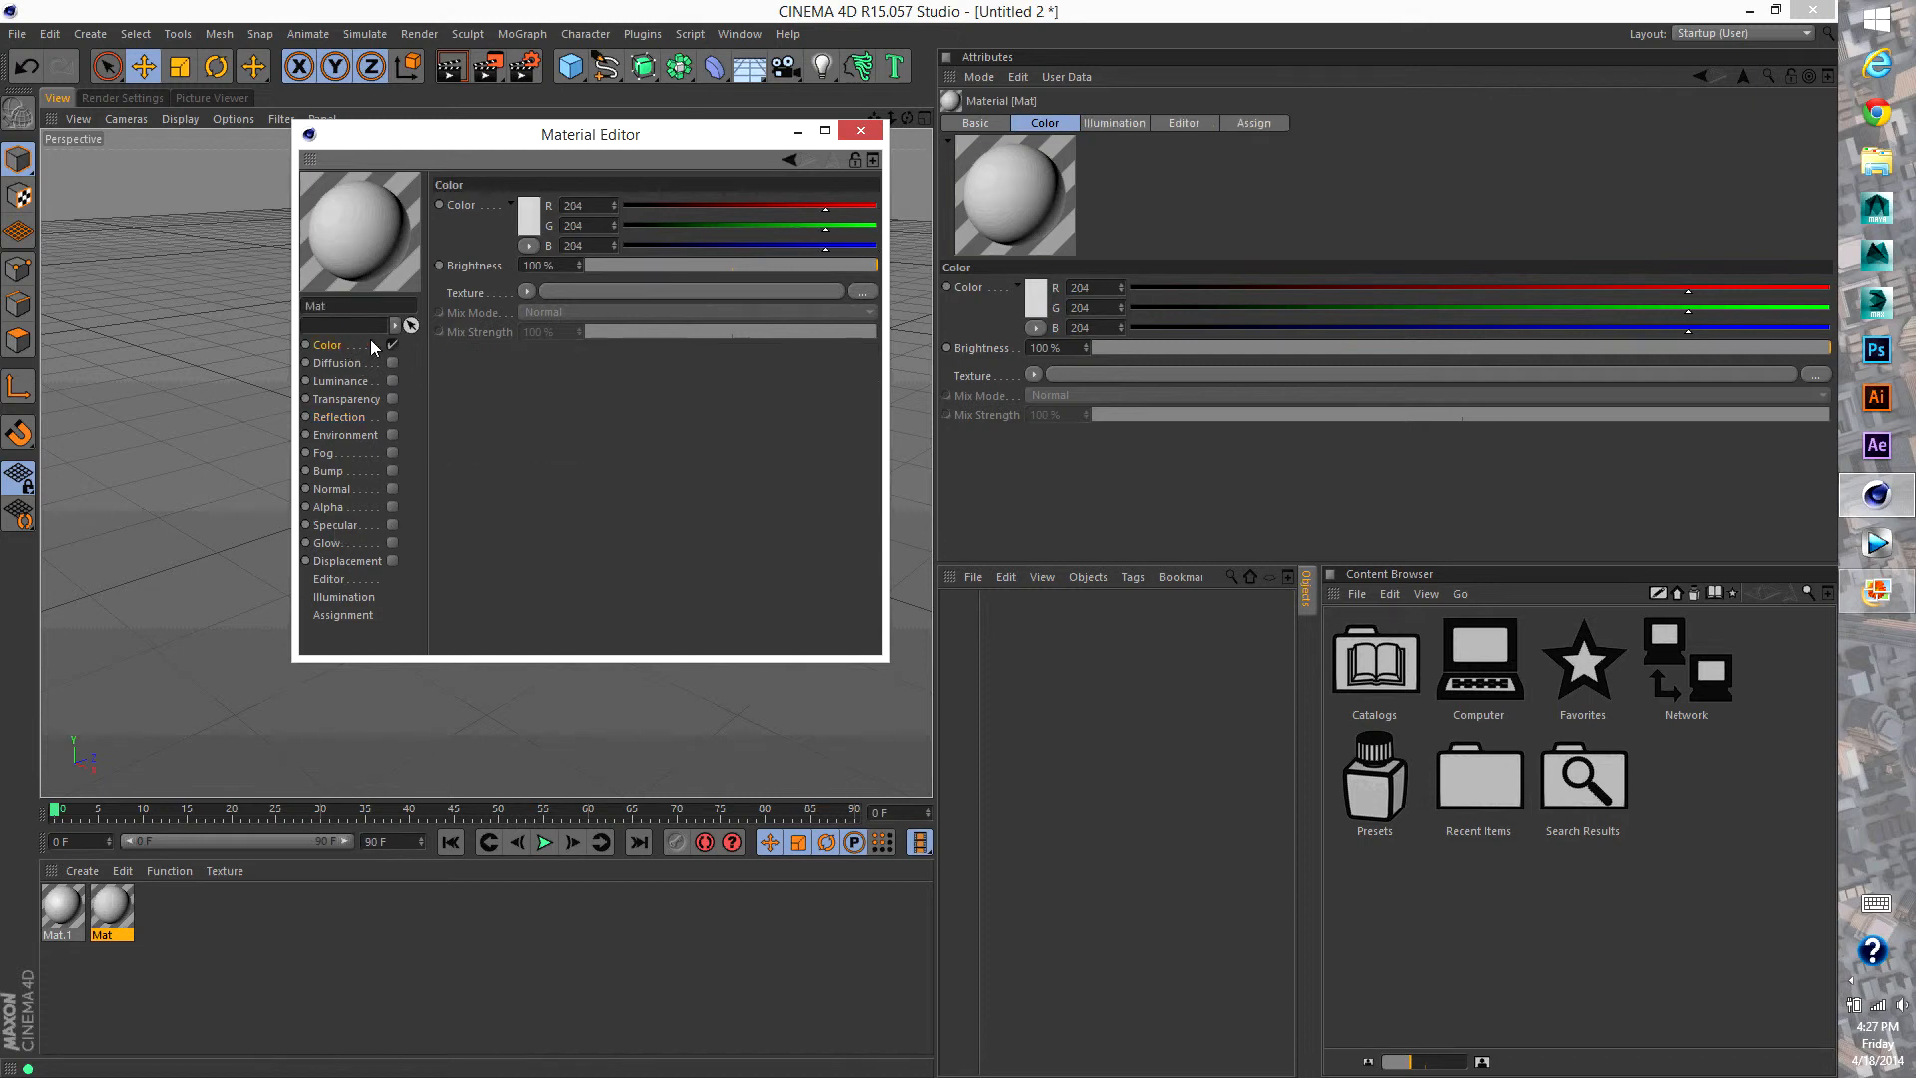
left_click(866, 295)
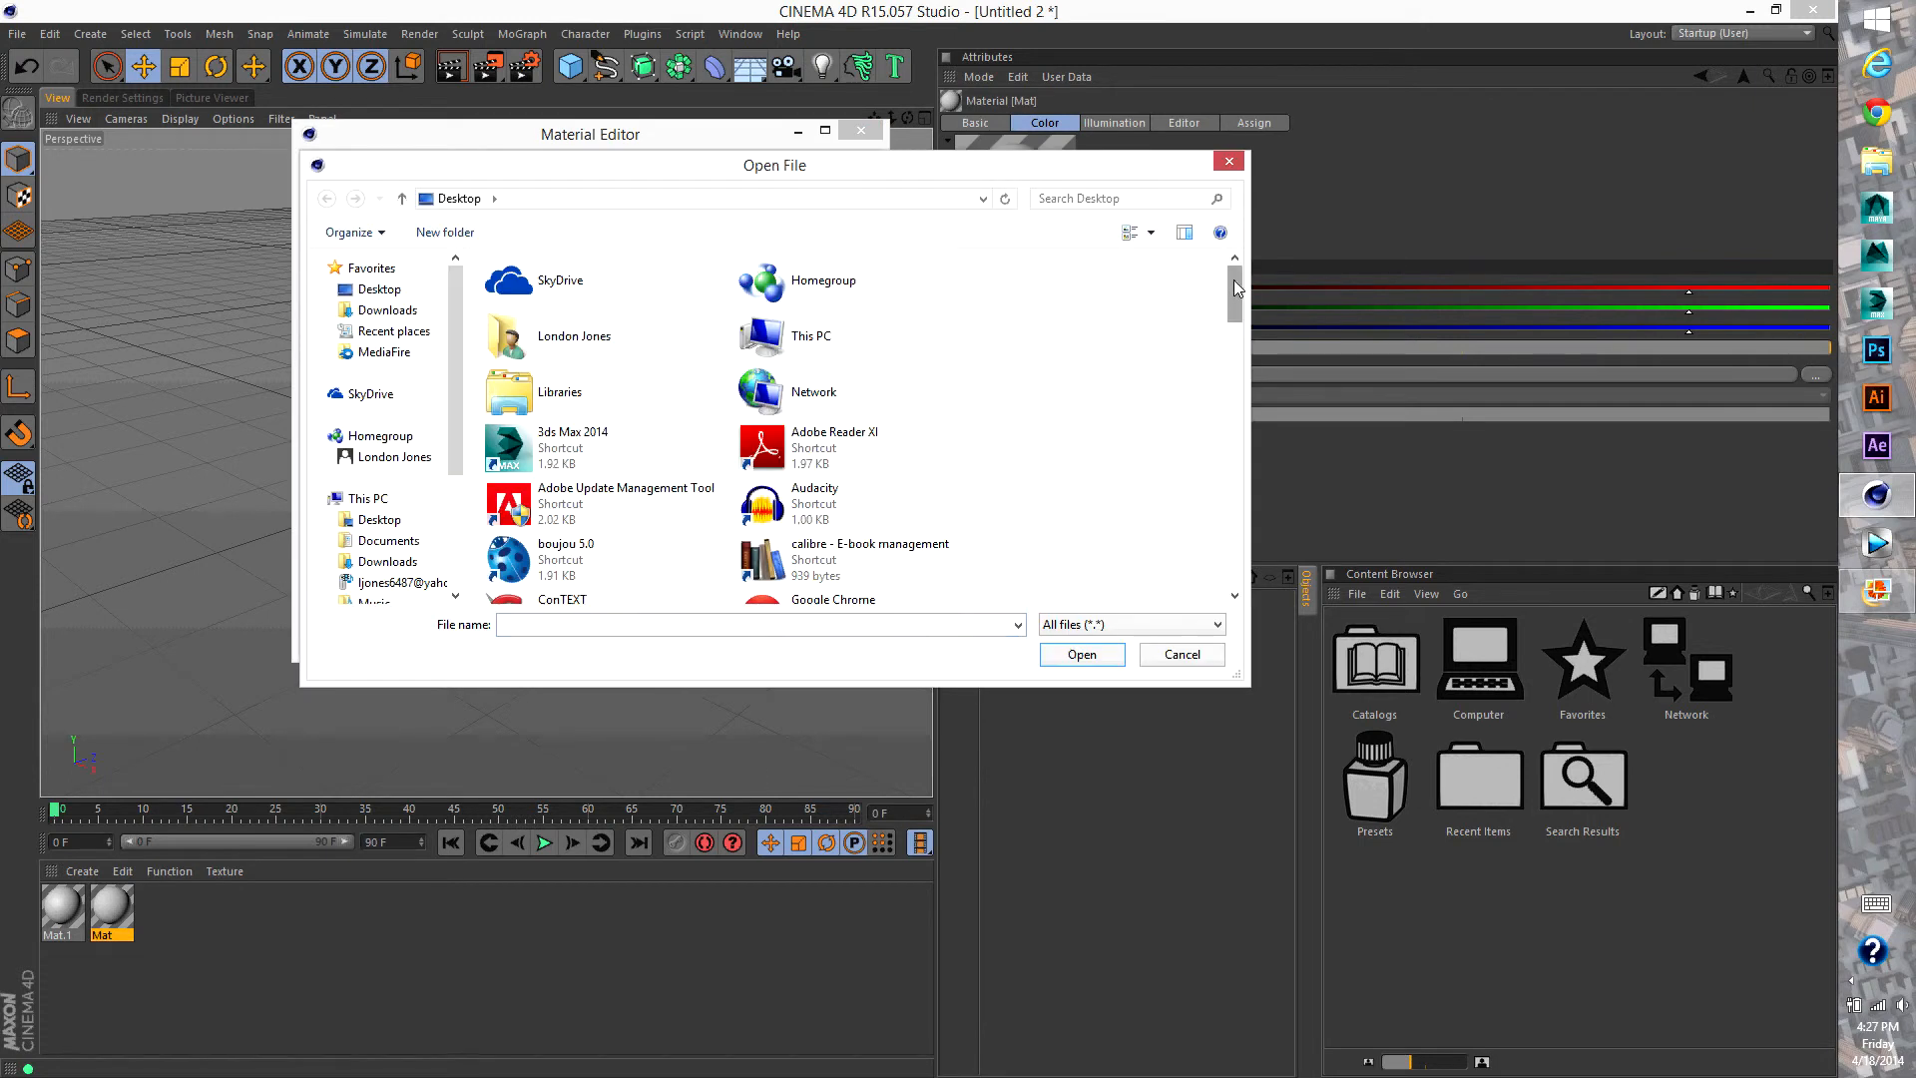
left_click_drag(1233, 287, 1234, 427)
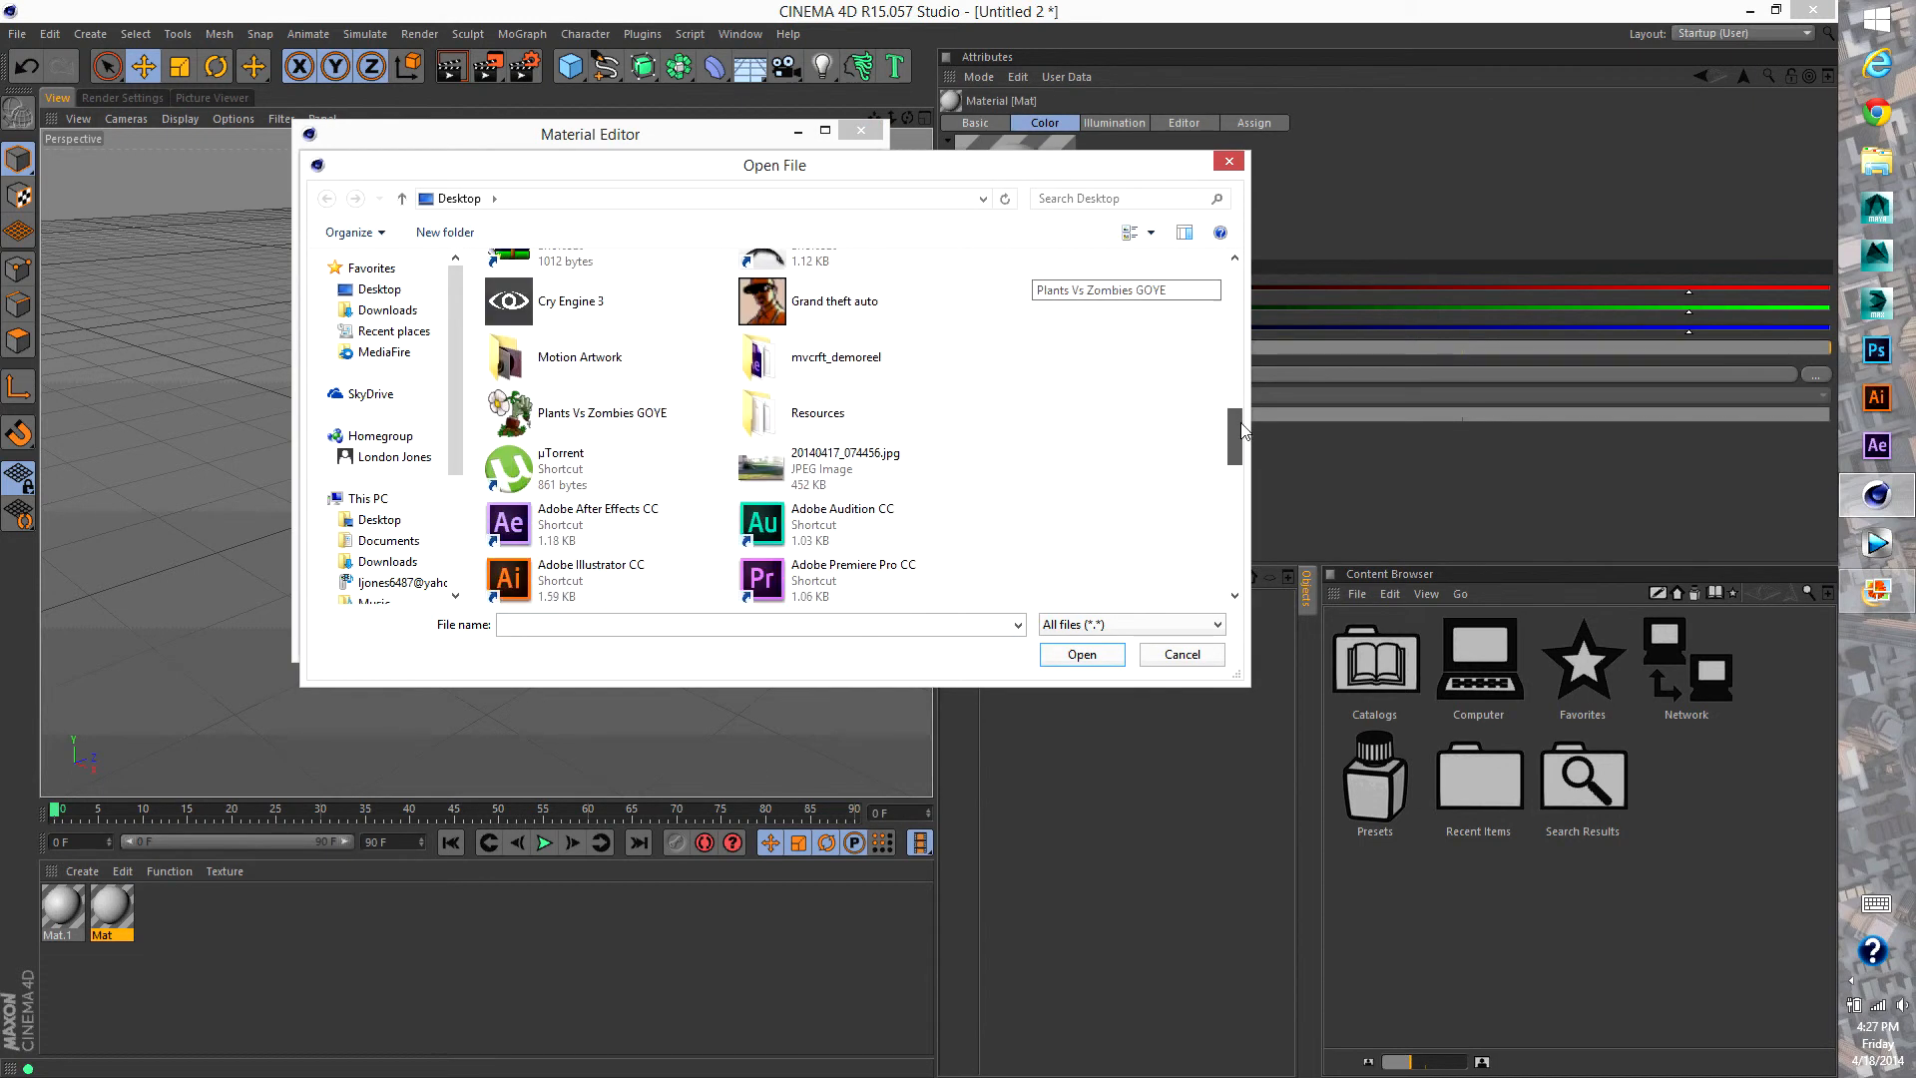
double_click(815, 489)
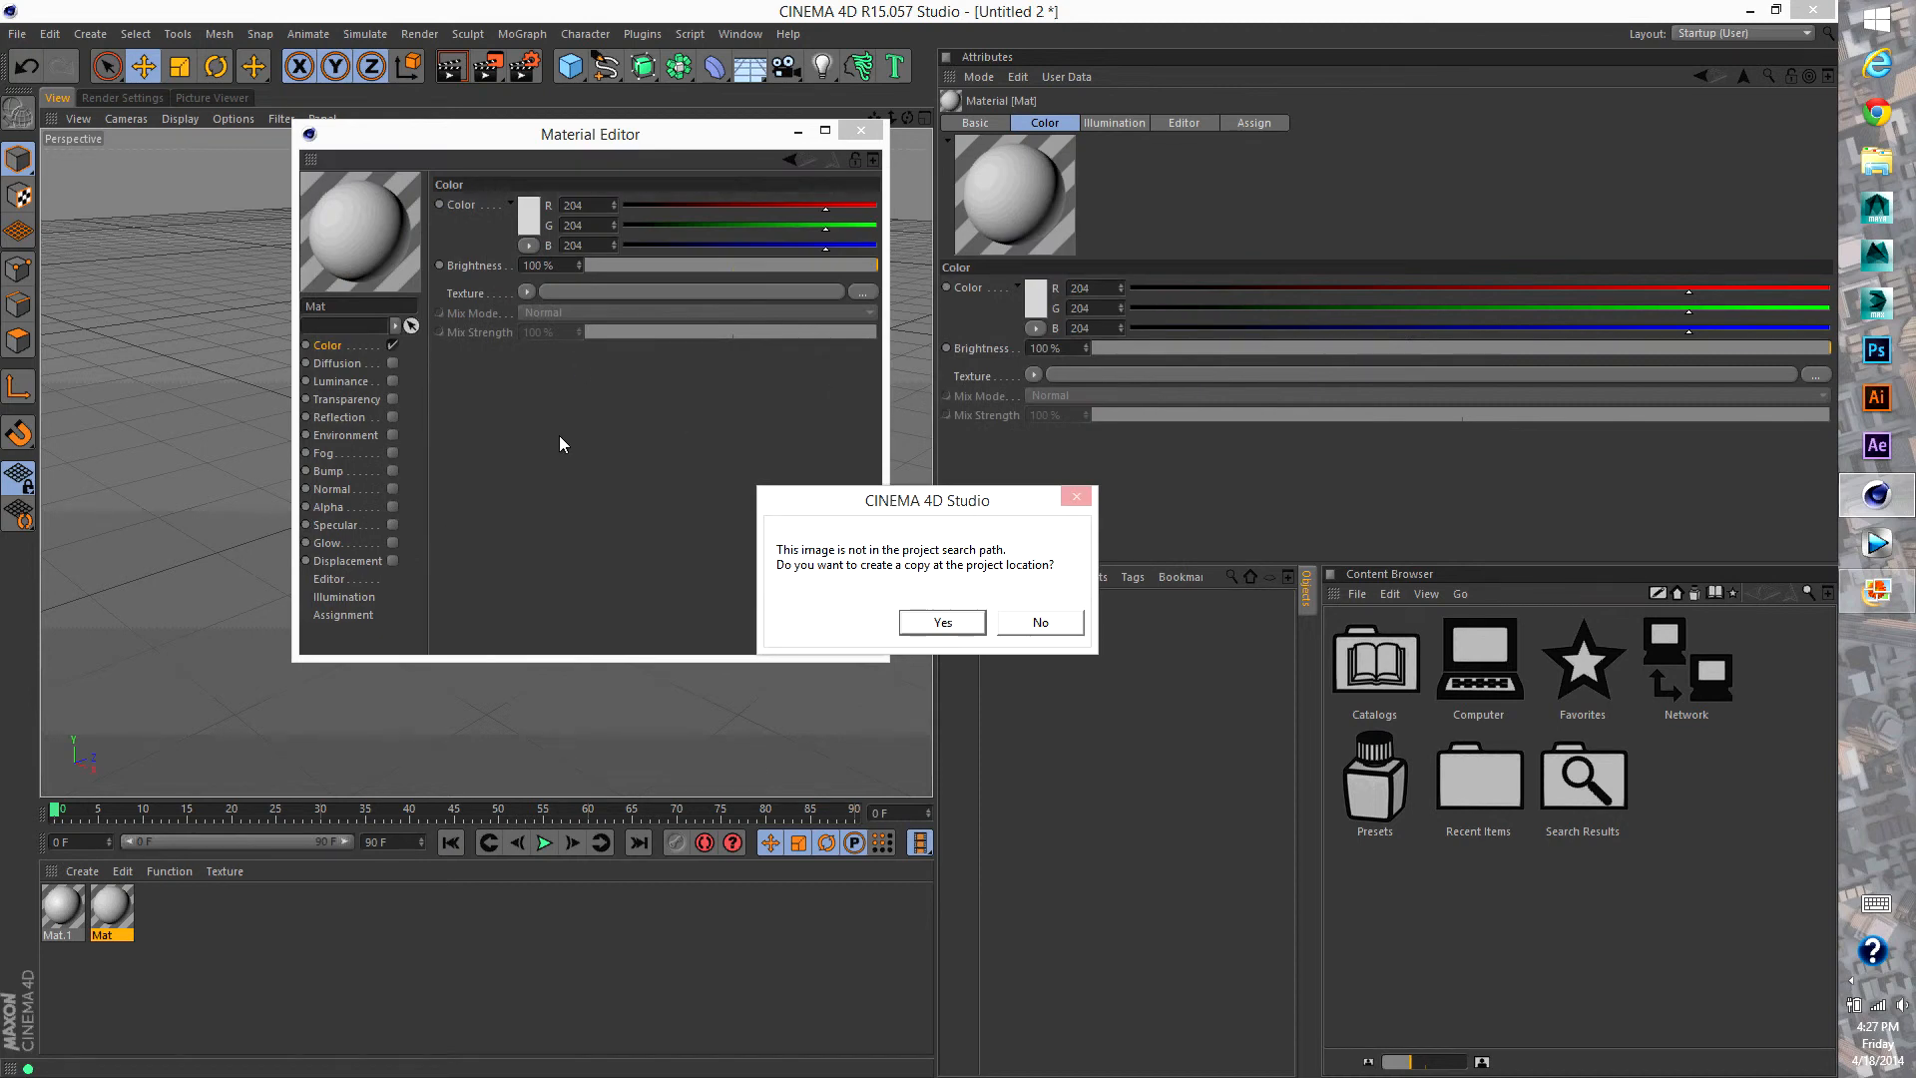
left_click_drag(986, 507, 932, 332)
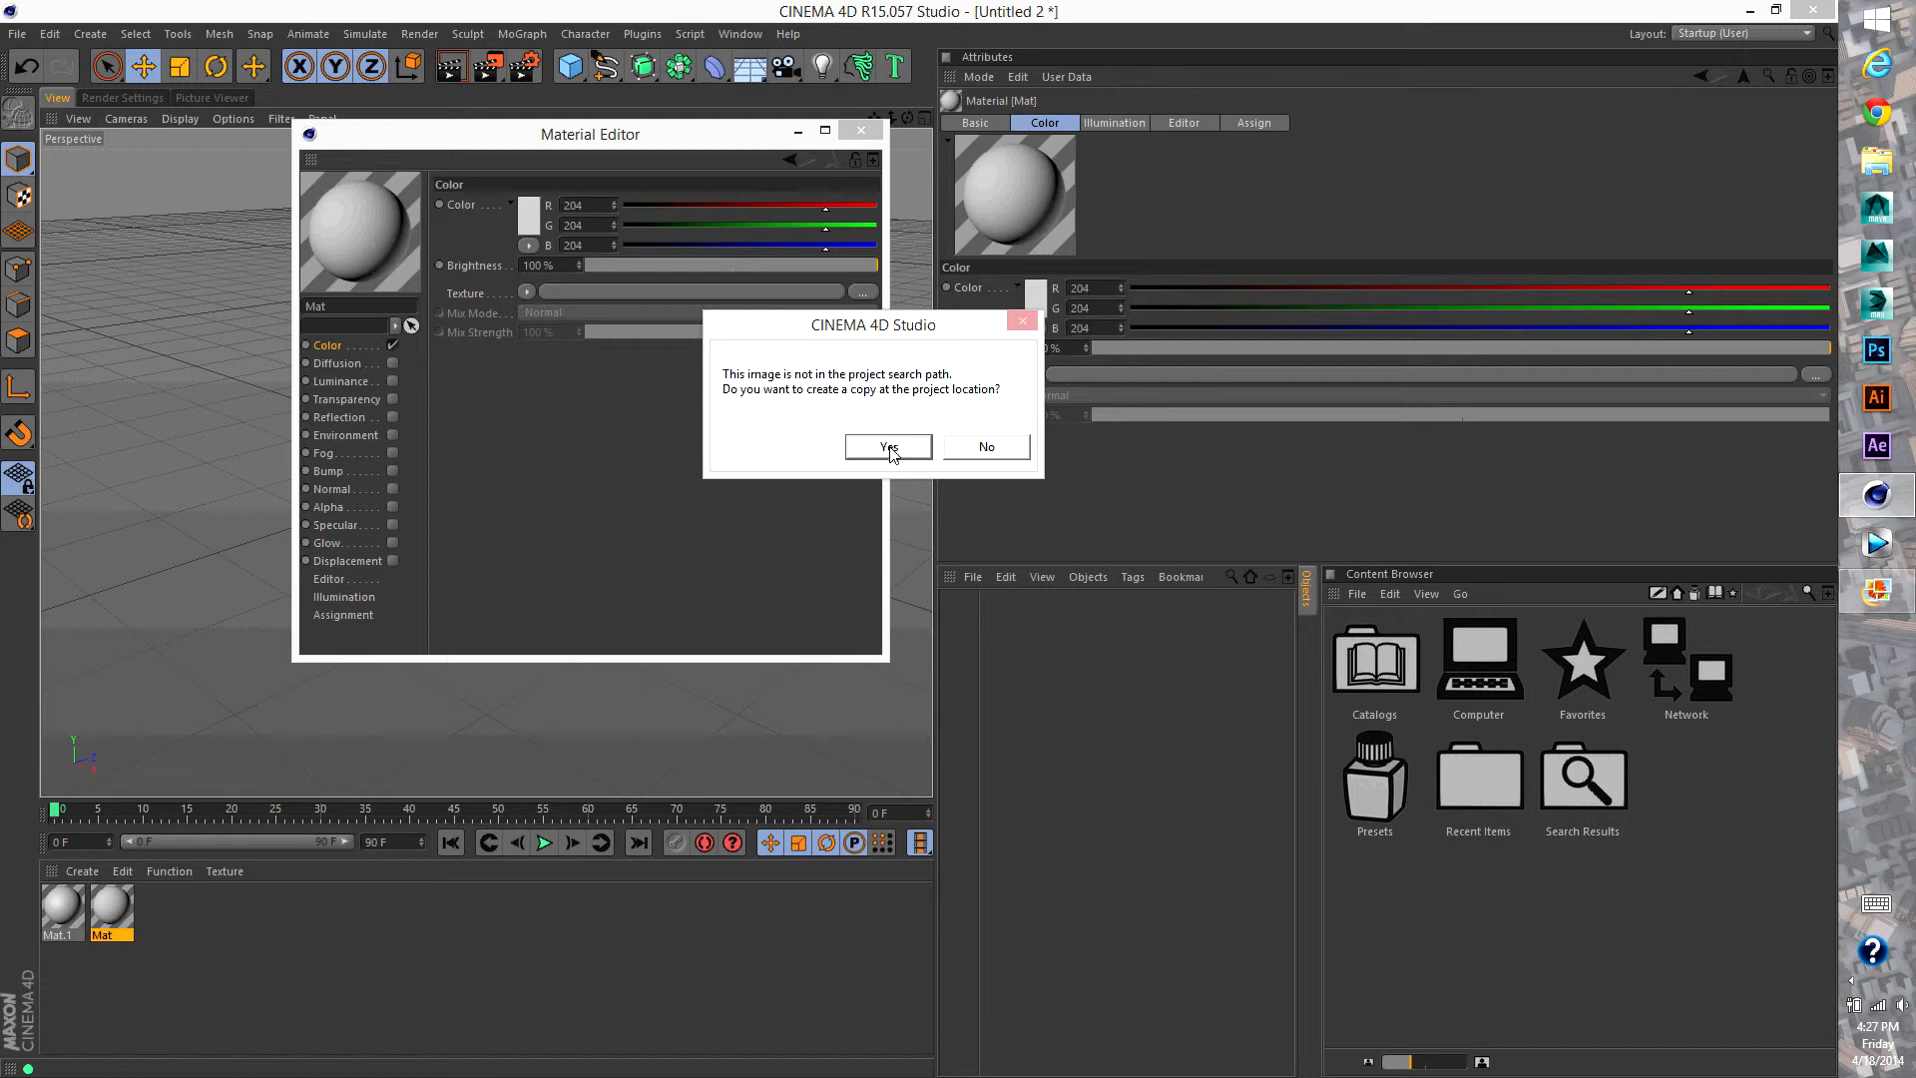
left_click(972, 442)
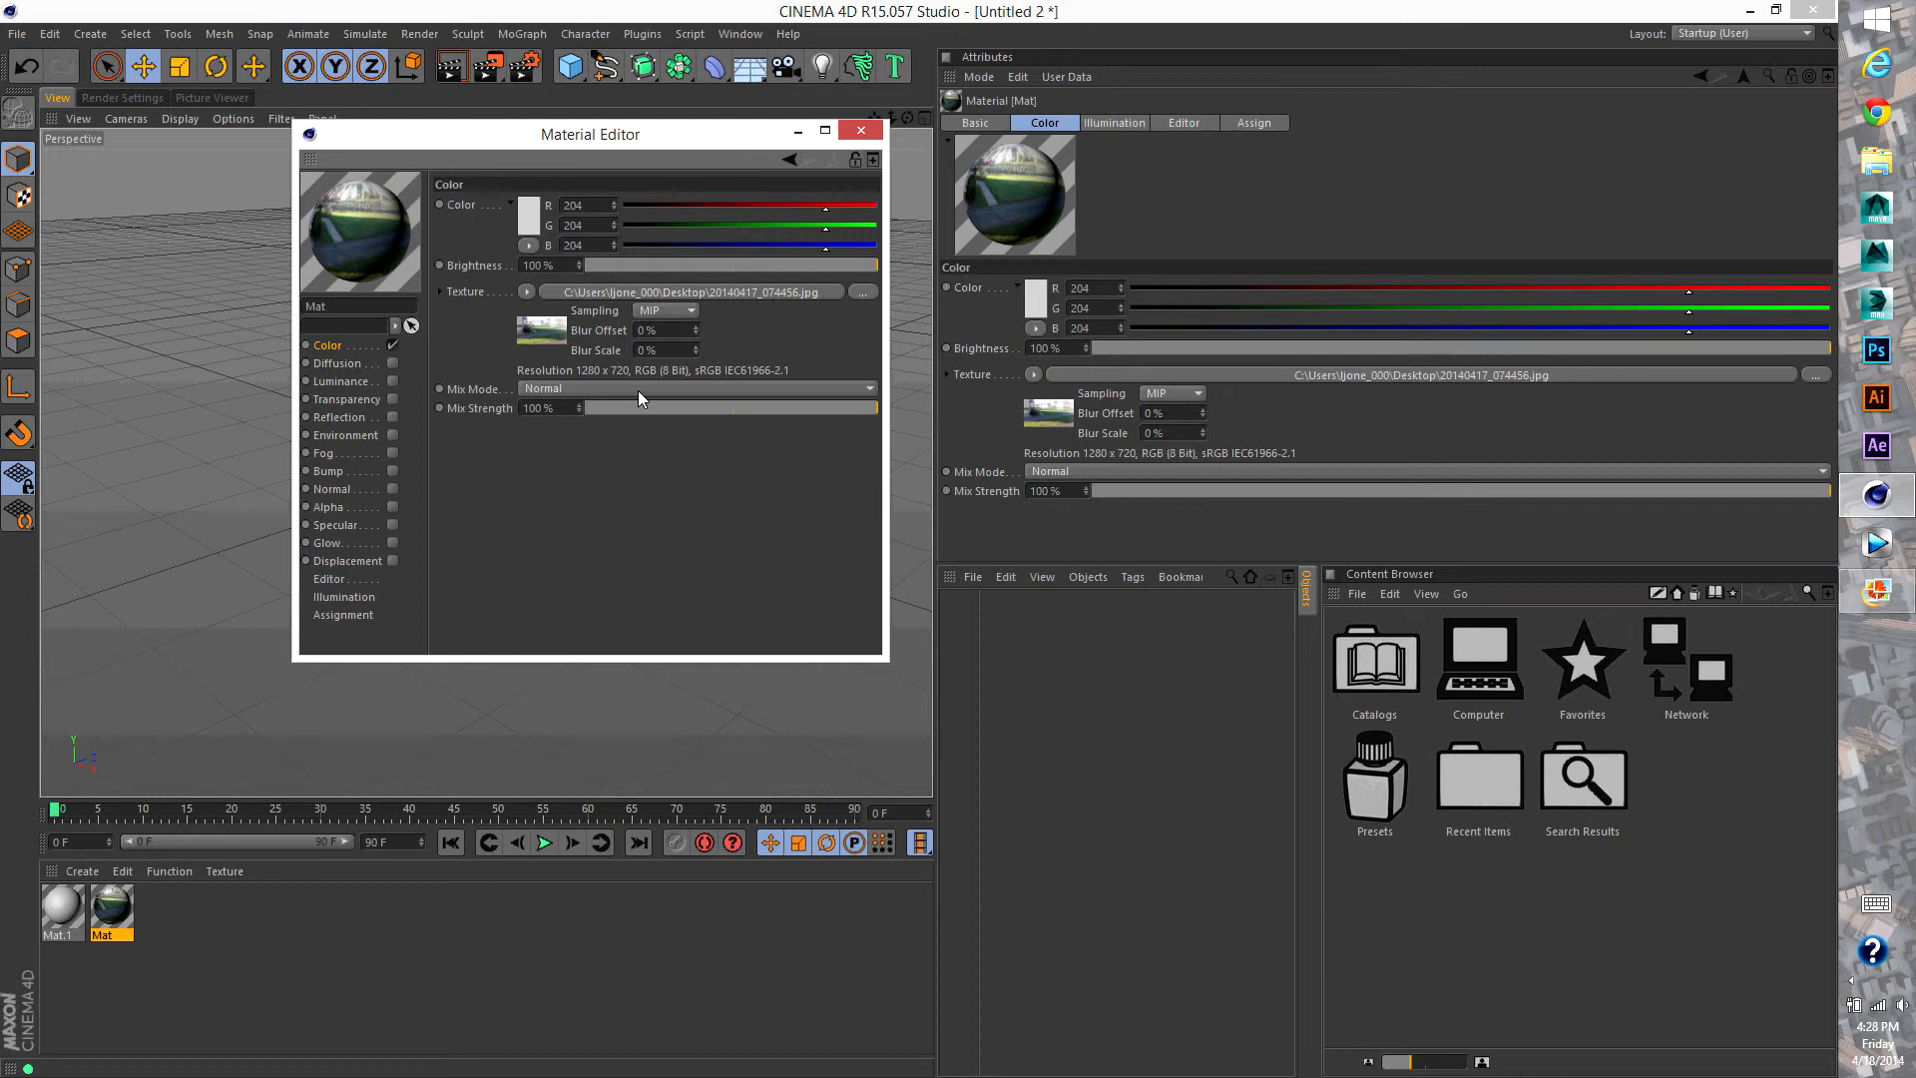
left_click(861, 132)
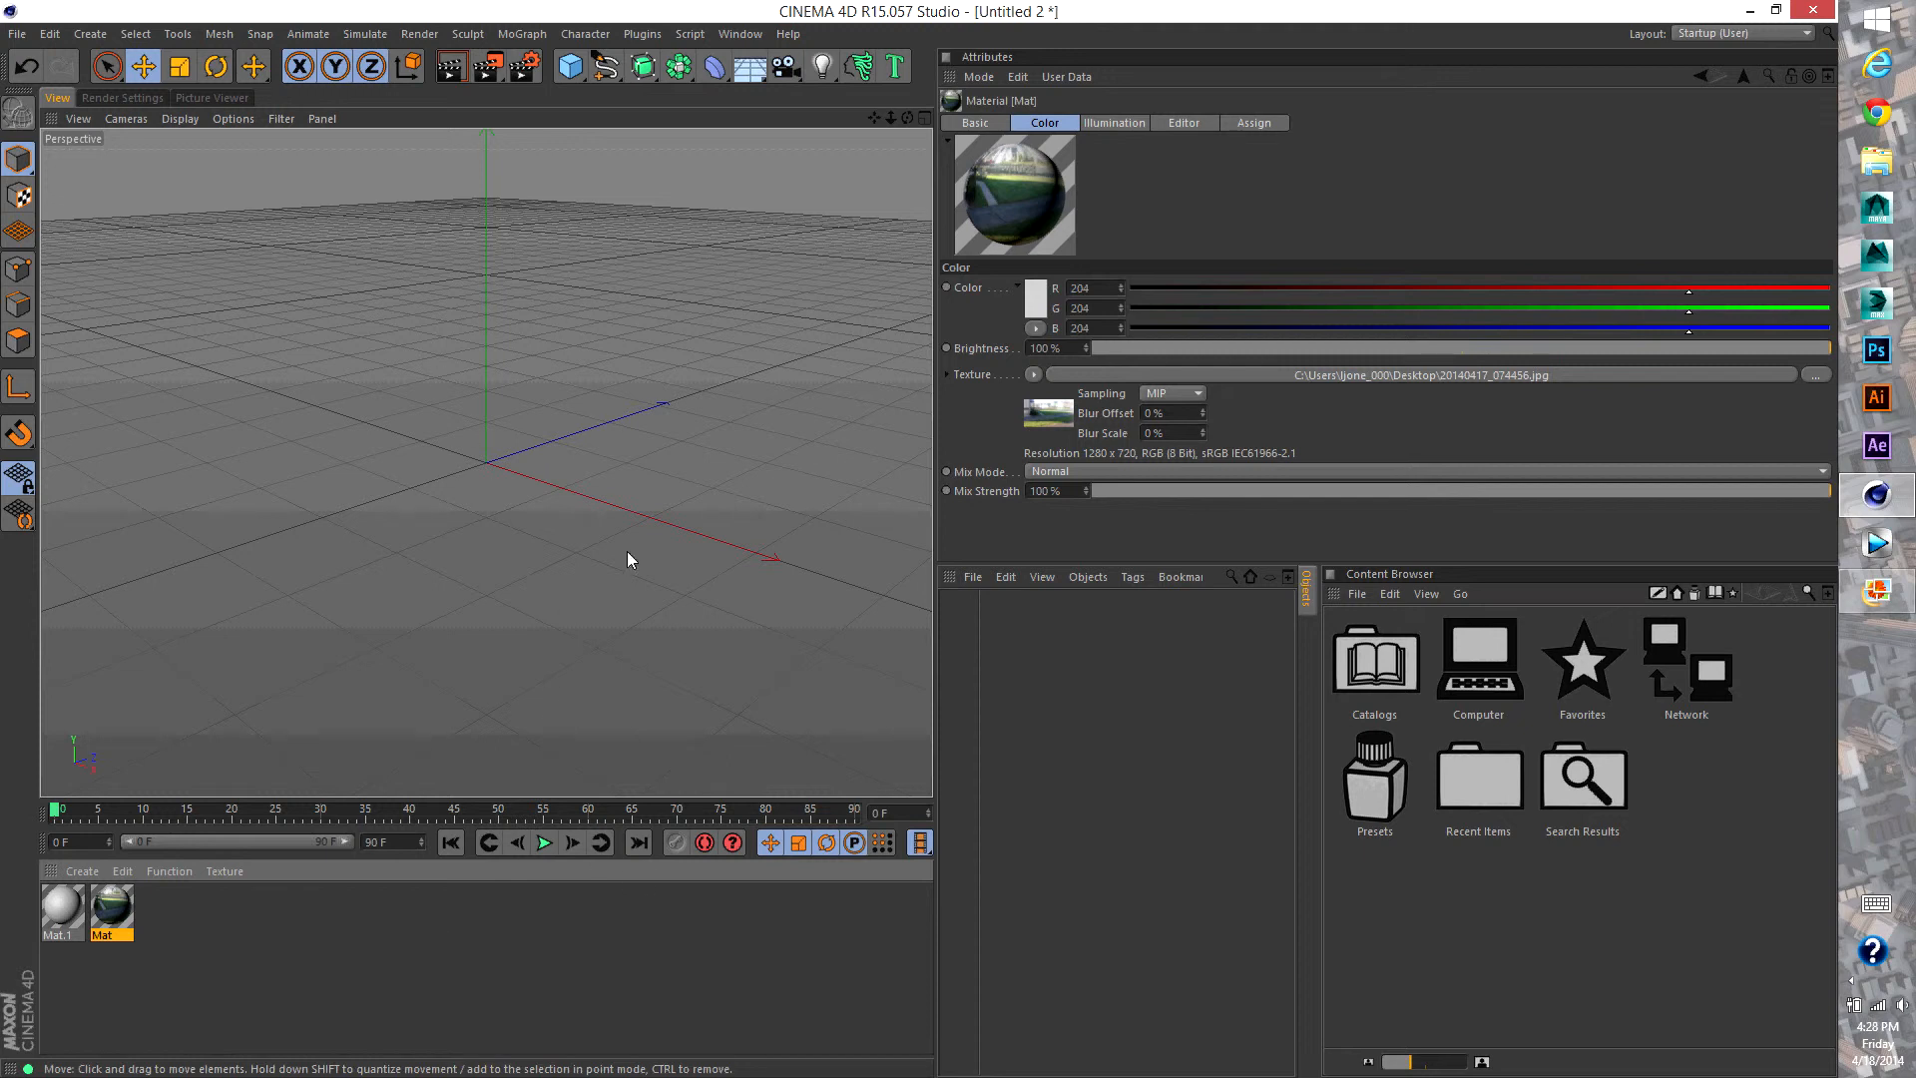
Enable Reflection on the material Mat.1 and tint the reflection light purple with RGB 211, 173, 255
double_click(58, 904)
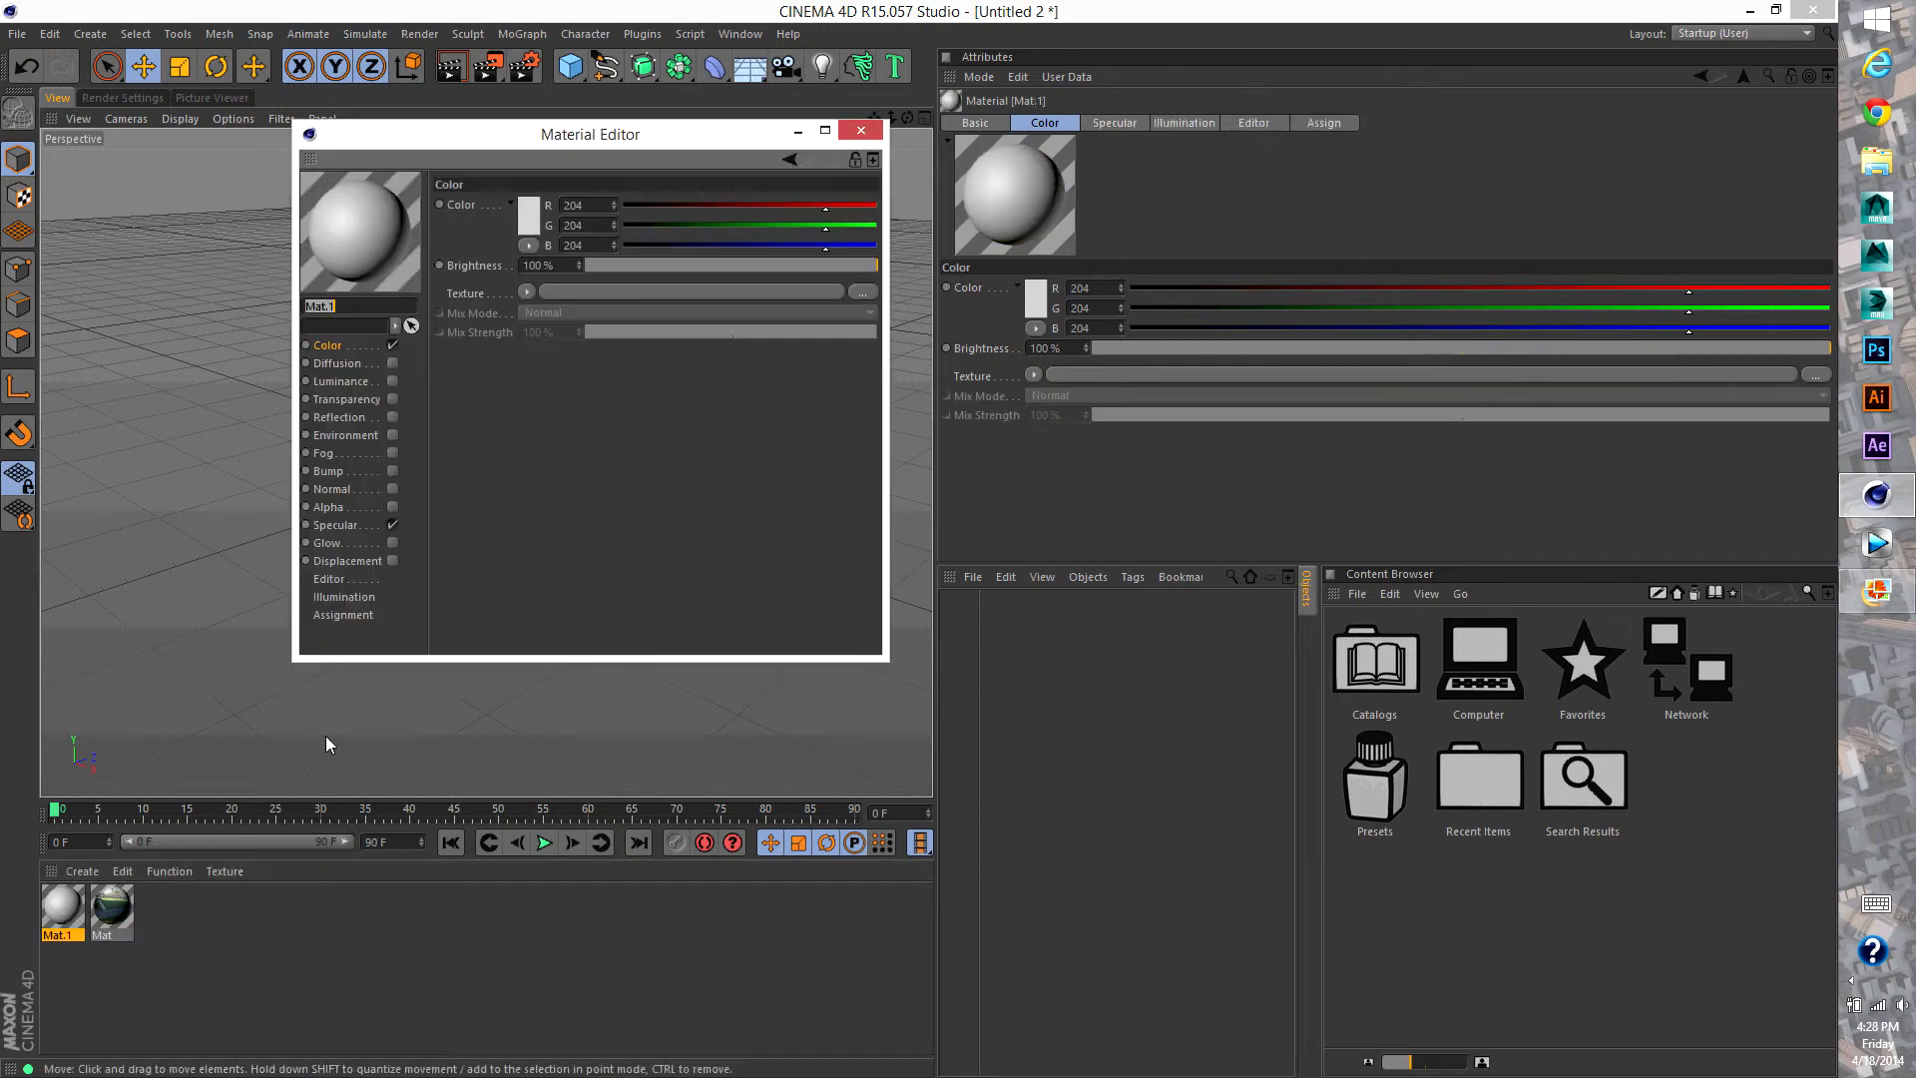
left_click(392, 417)
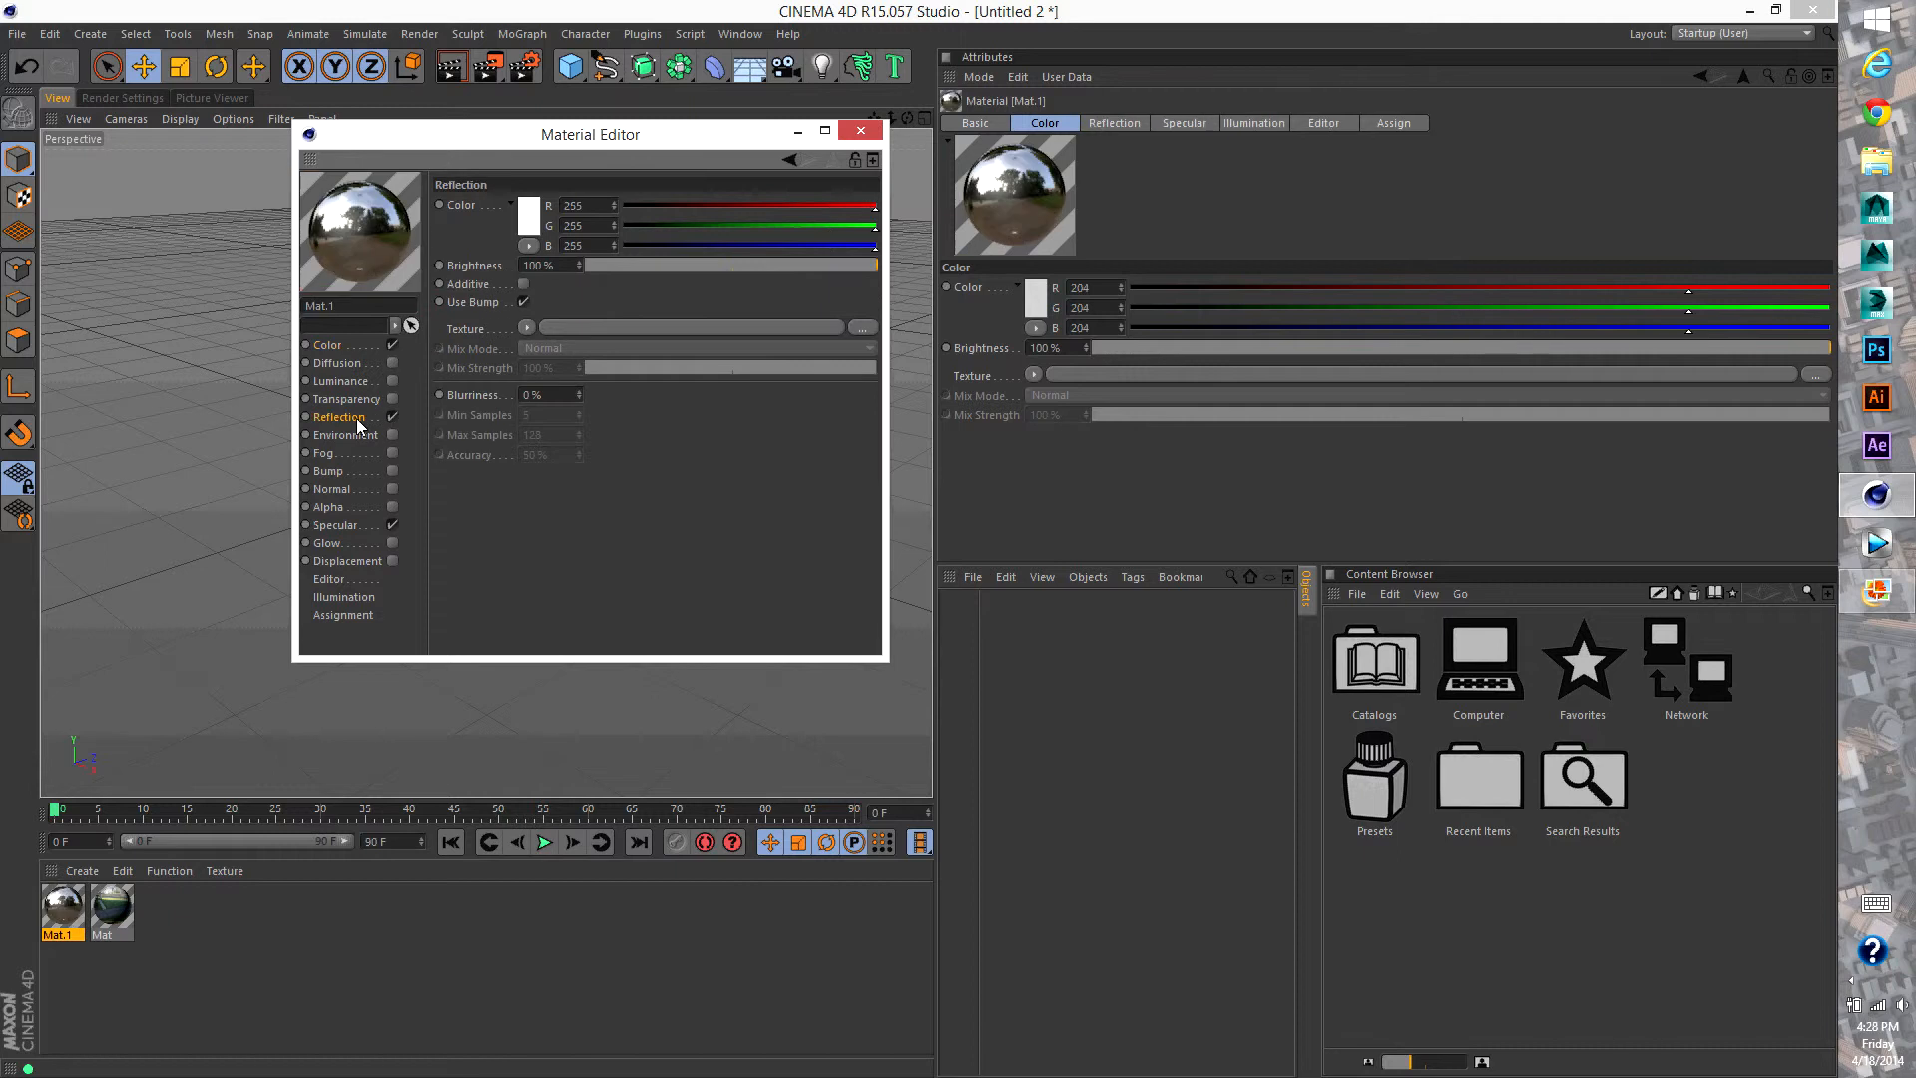
left_click(357, 349)
left_click(344, 399)
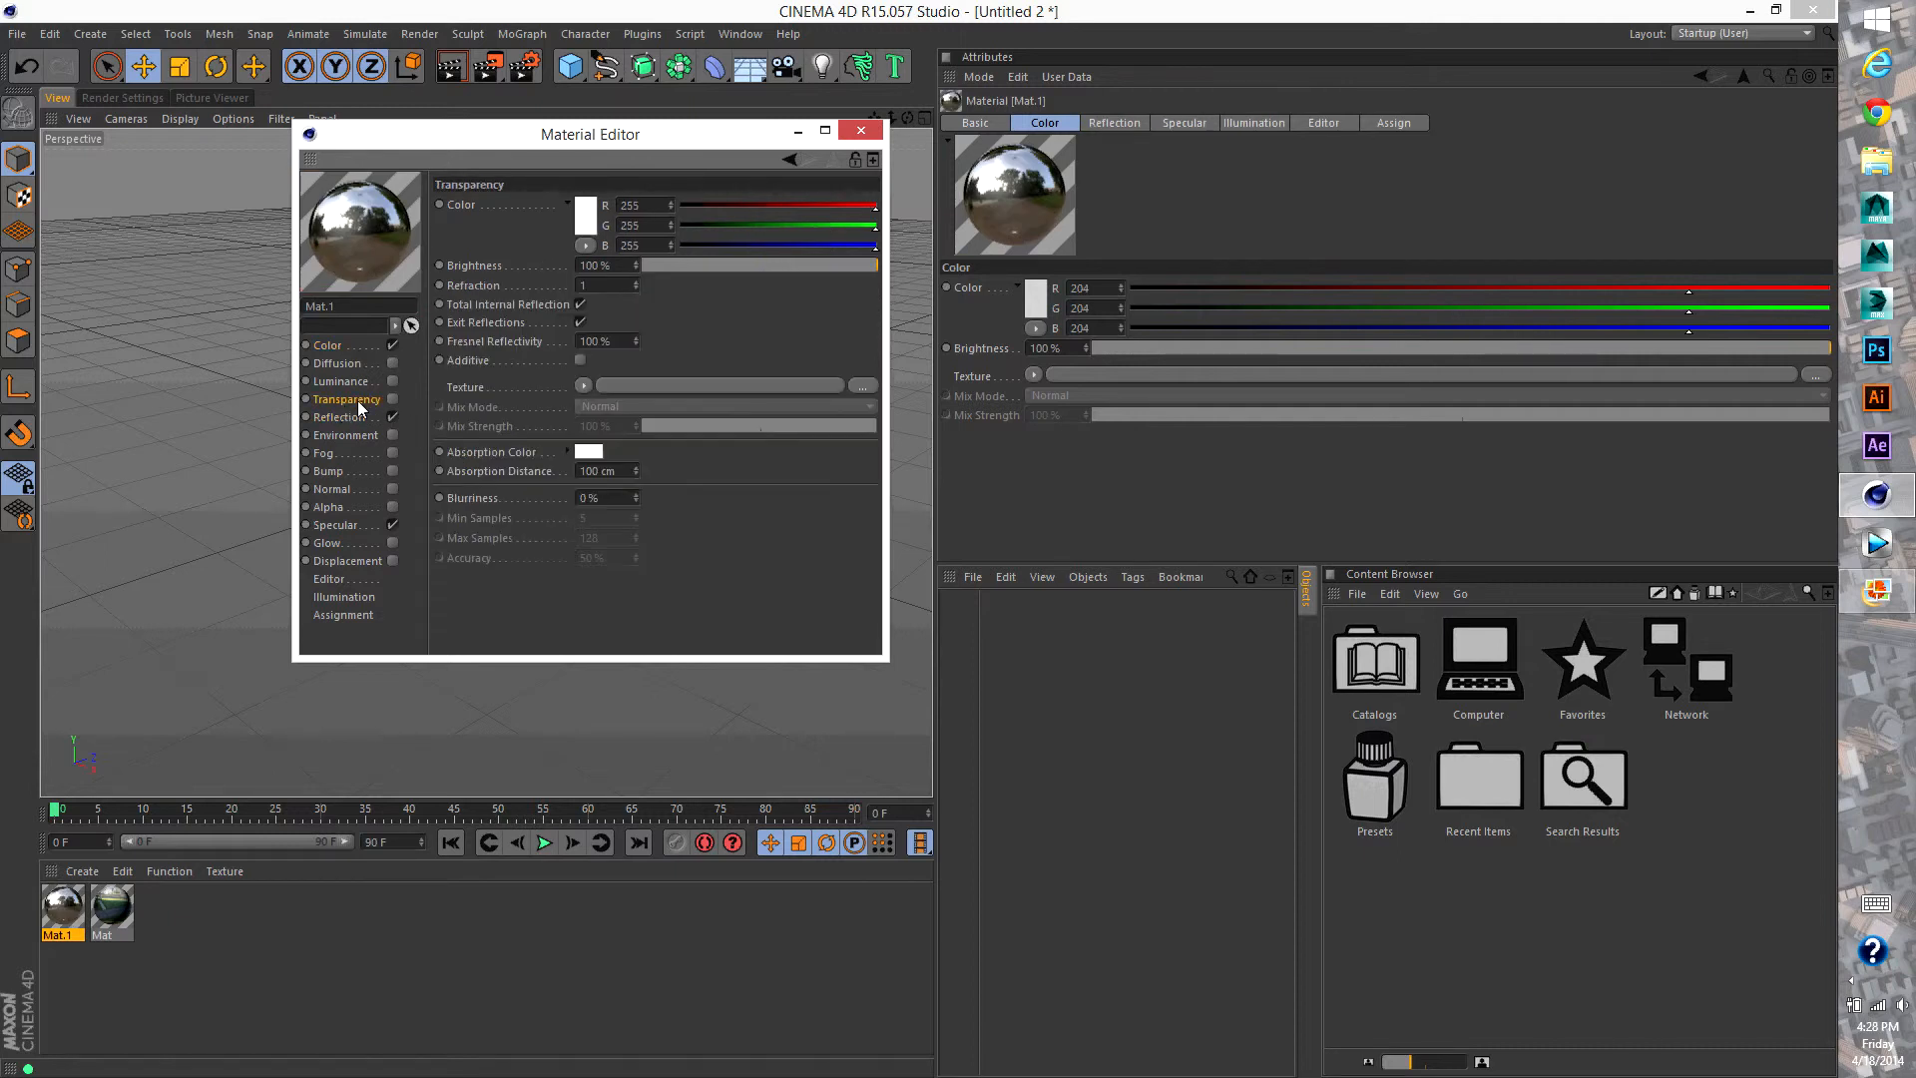
left_click(344, 417)
mouse_move(823, 226)
left_mouse_down()
mouse_move(795, 225)
mouse_move(832, 207)
left_mouse_up()
Add a Fresnel texture to Mat.1's reflection, with mix strength at 49% and reflection brightness at 51%
left_click(540, 327)
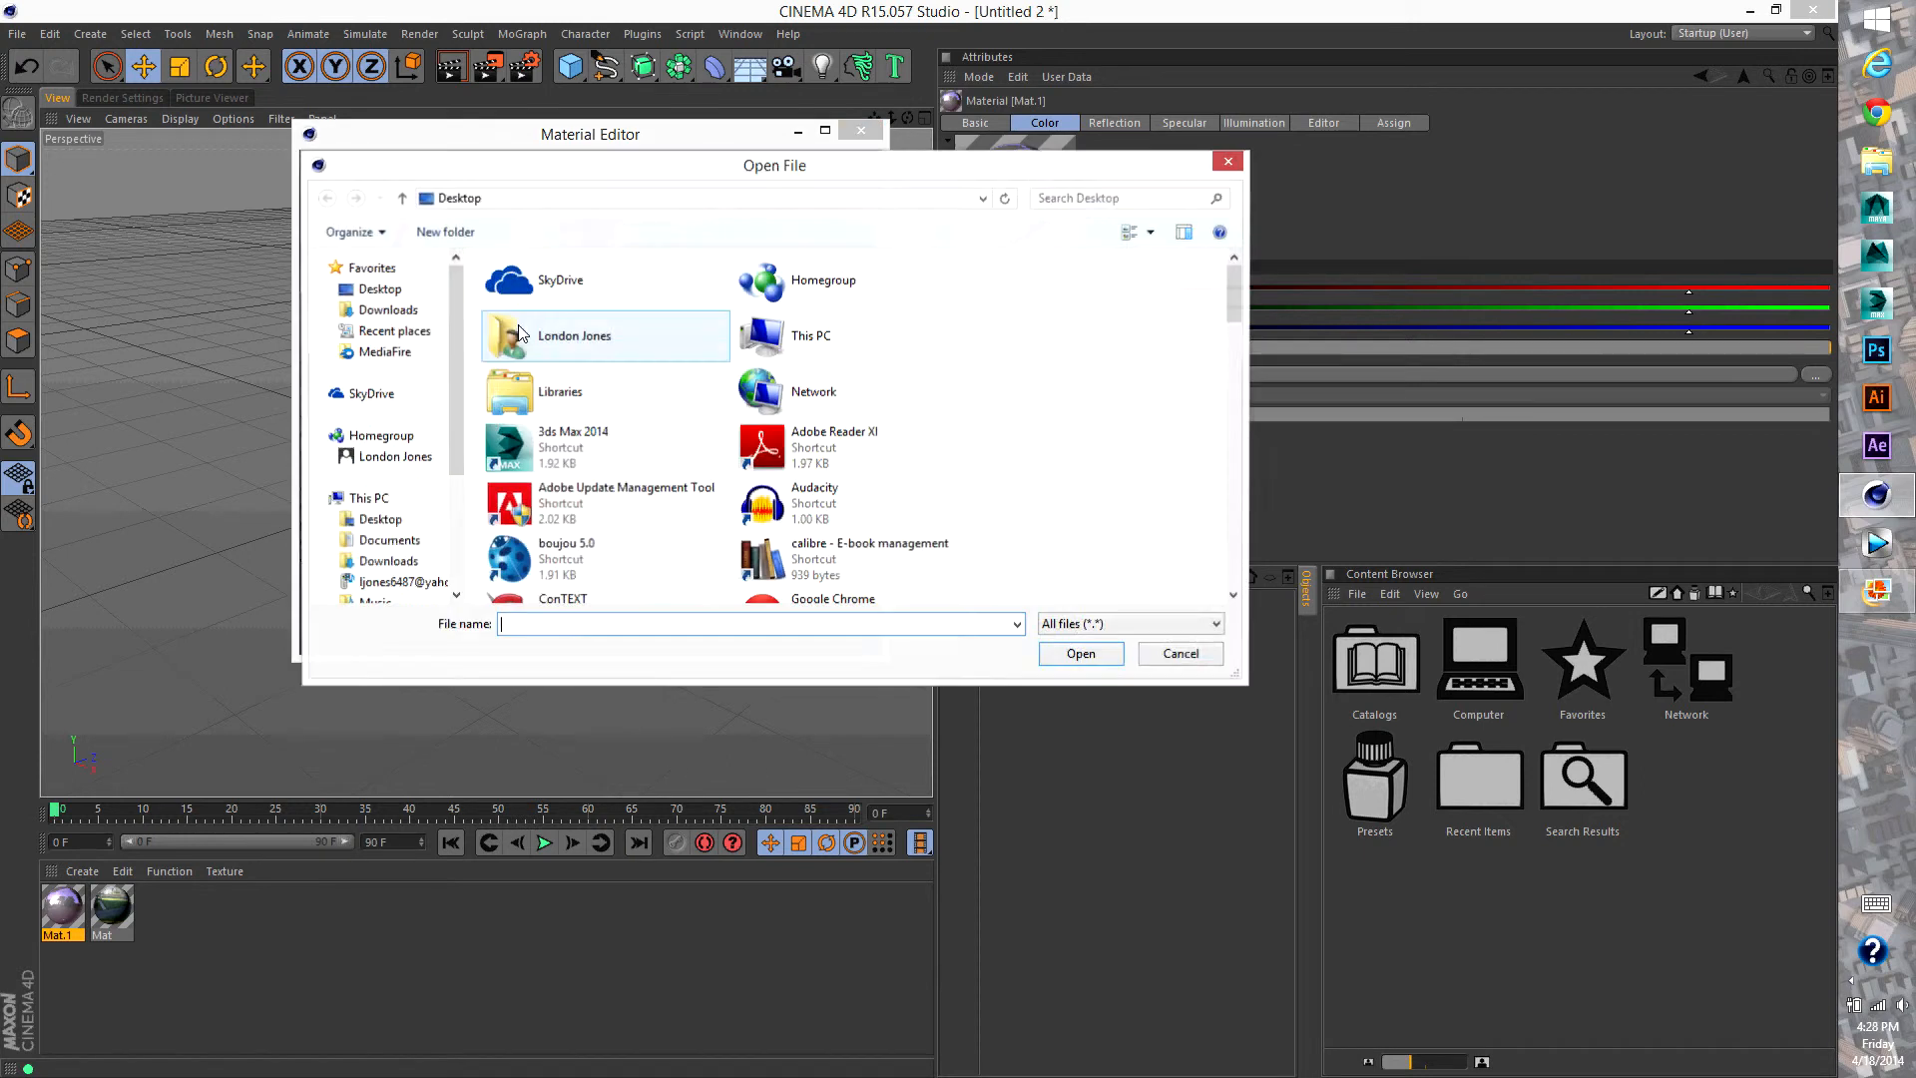
left_click(1178, 654)
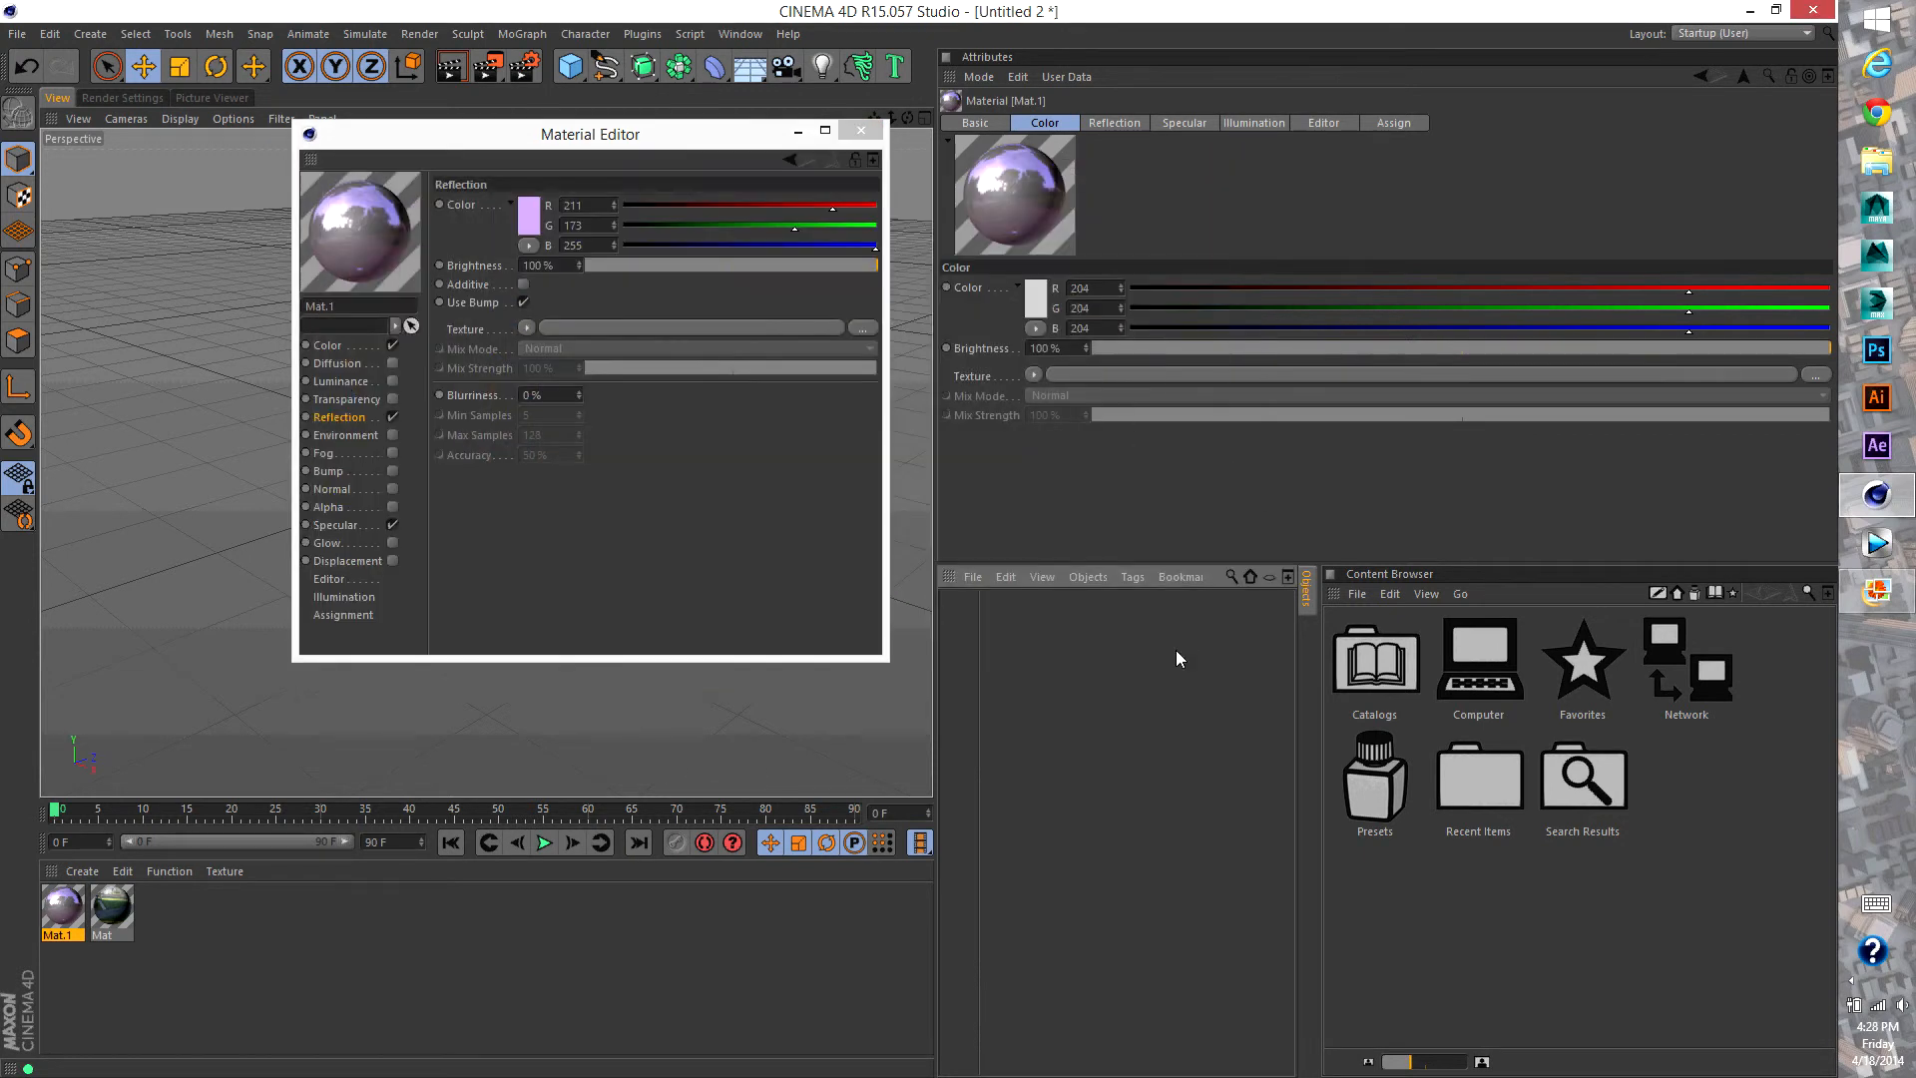
left_click(528, 328)
left_click(602, 570)
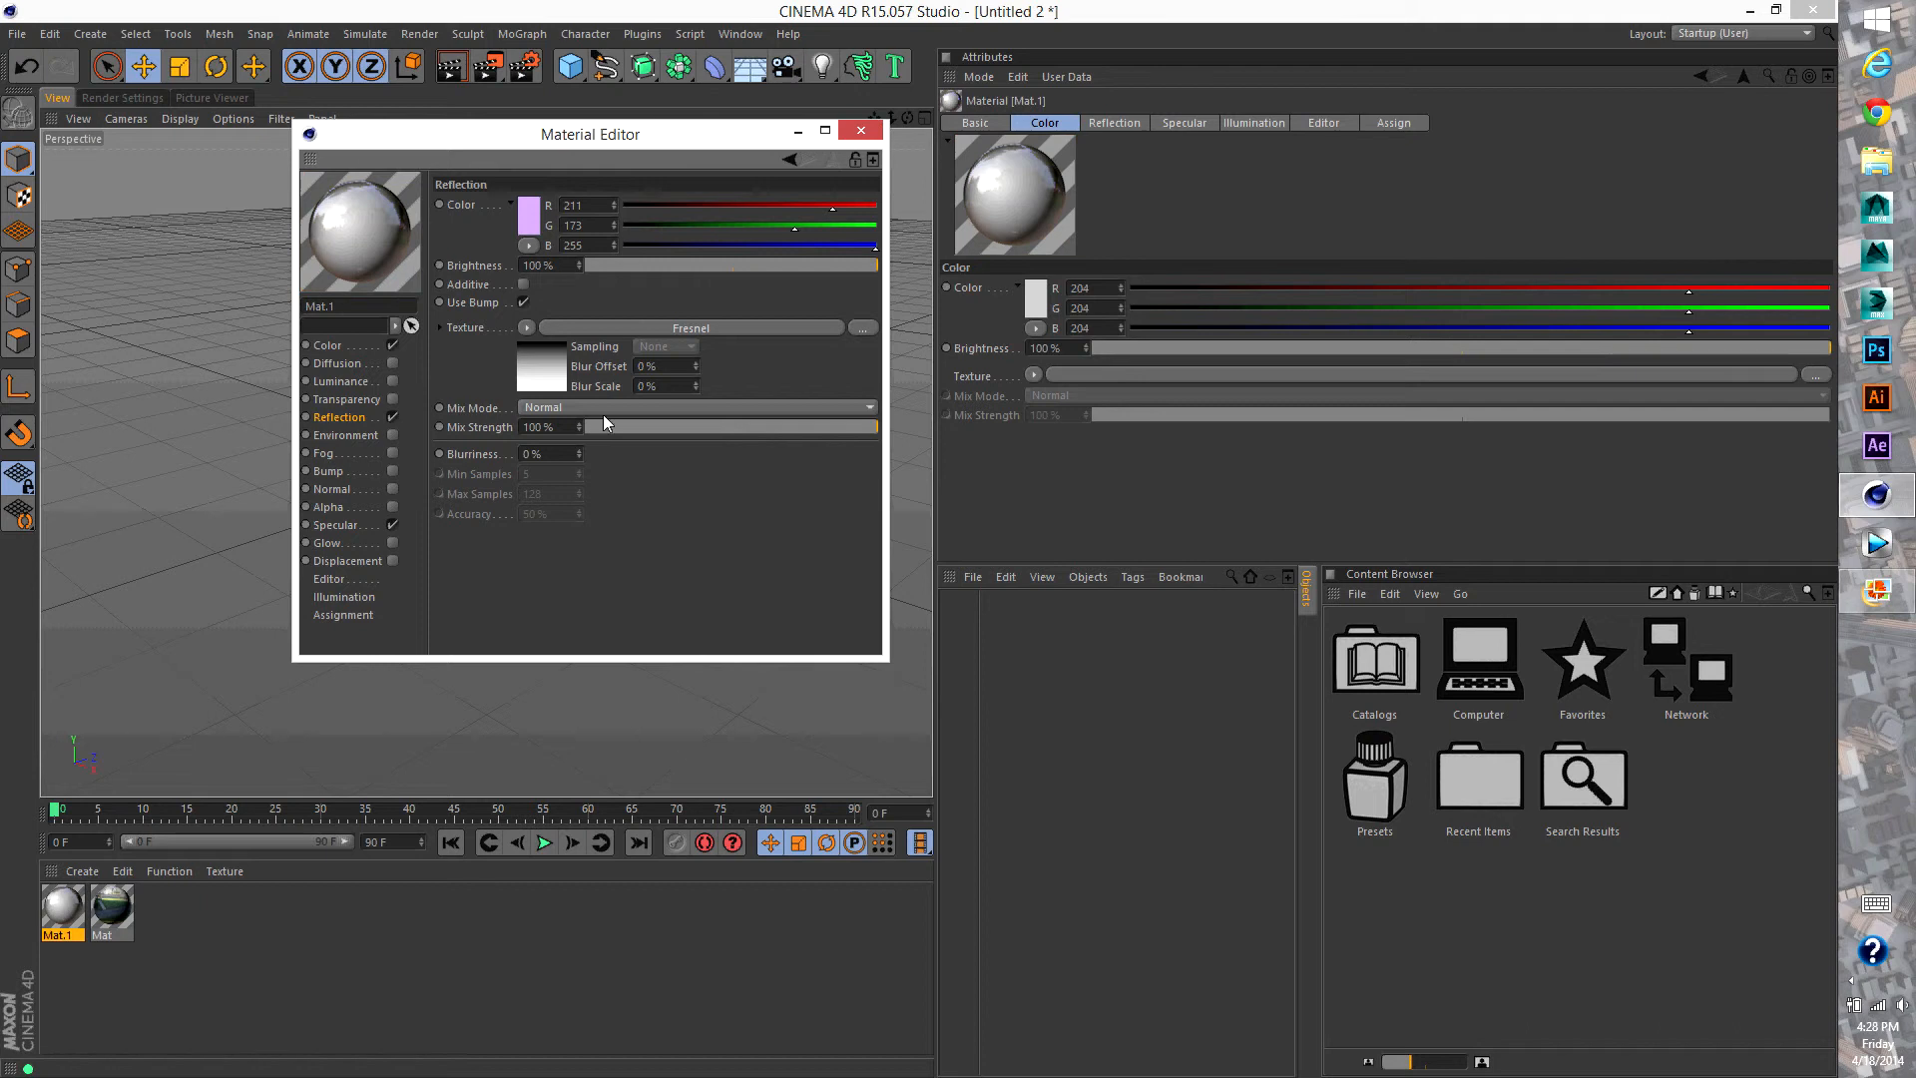
left_click_drag(708, 427, 734, 429)
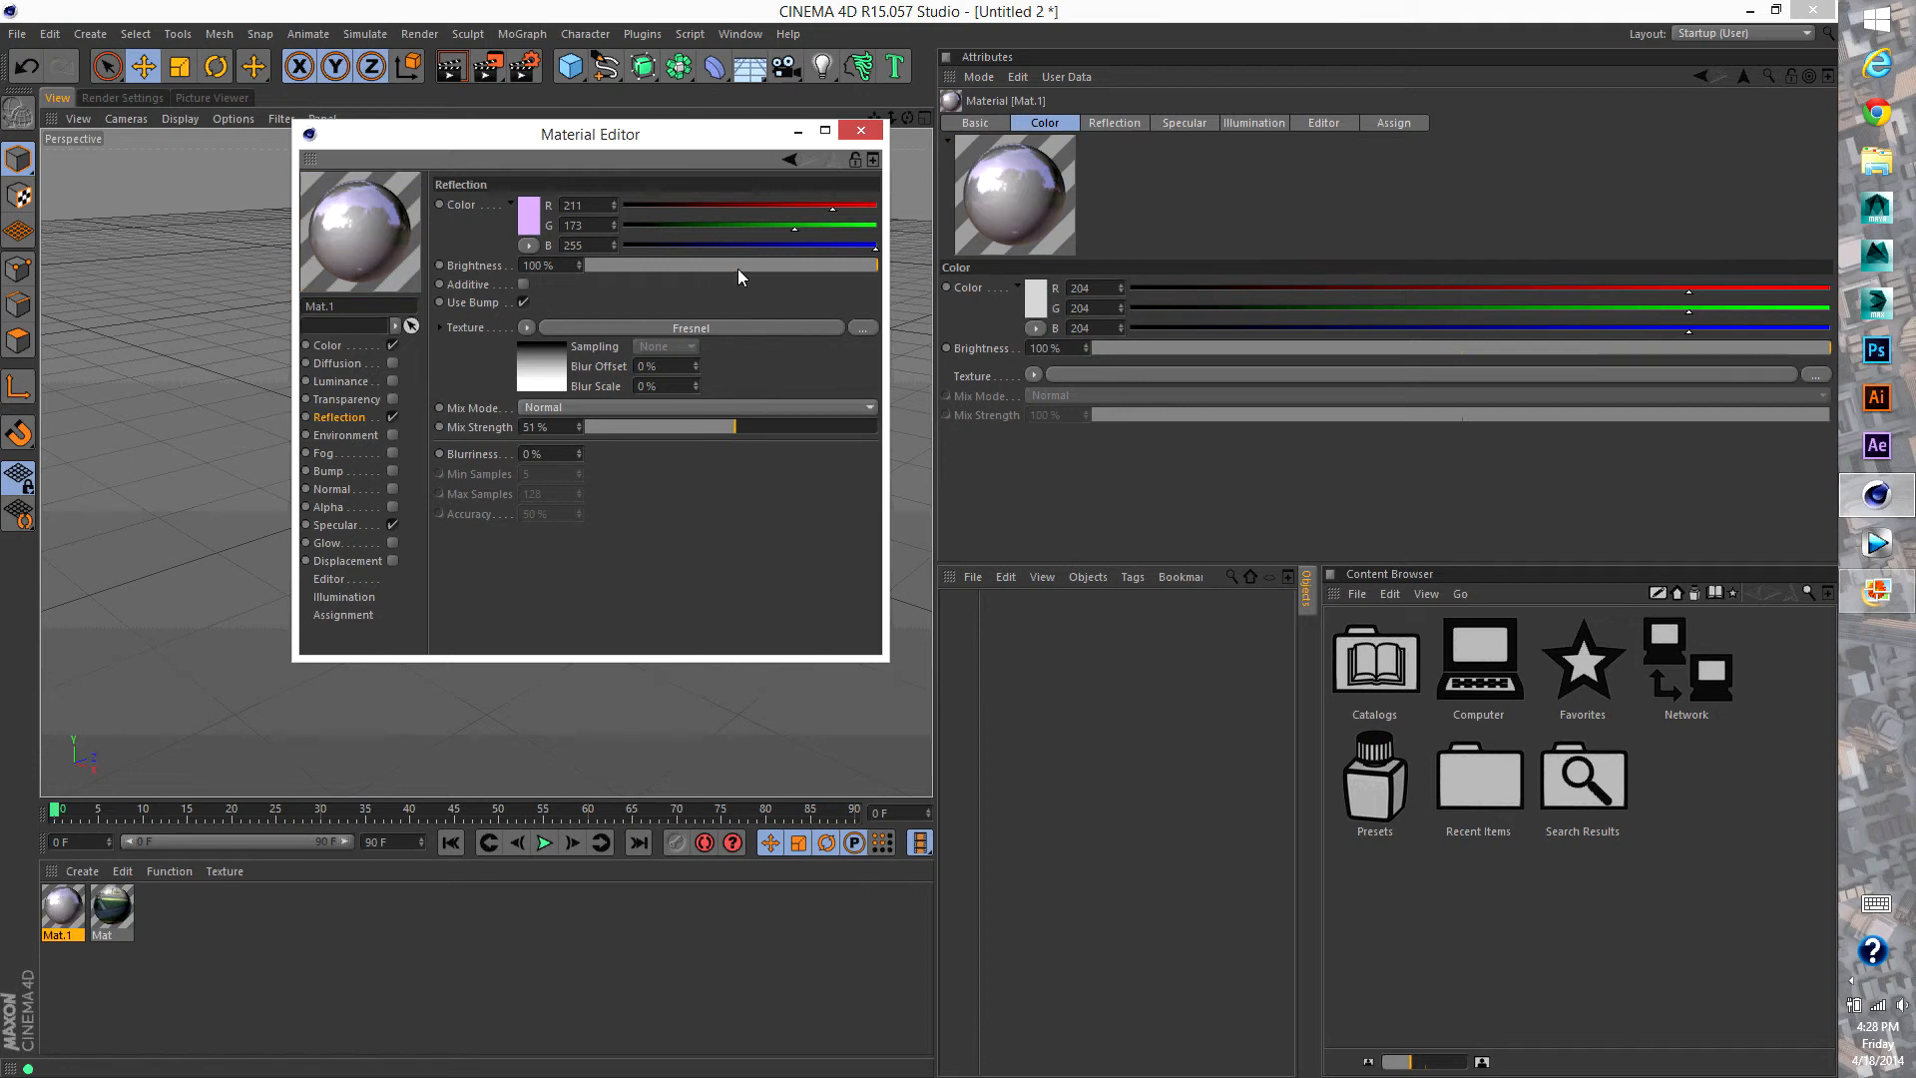
left_click_drag(738, 265, 735, 283)
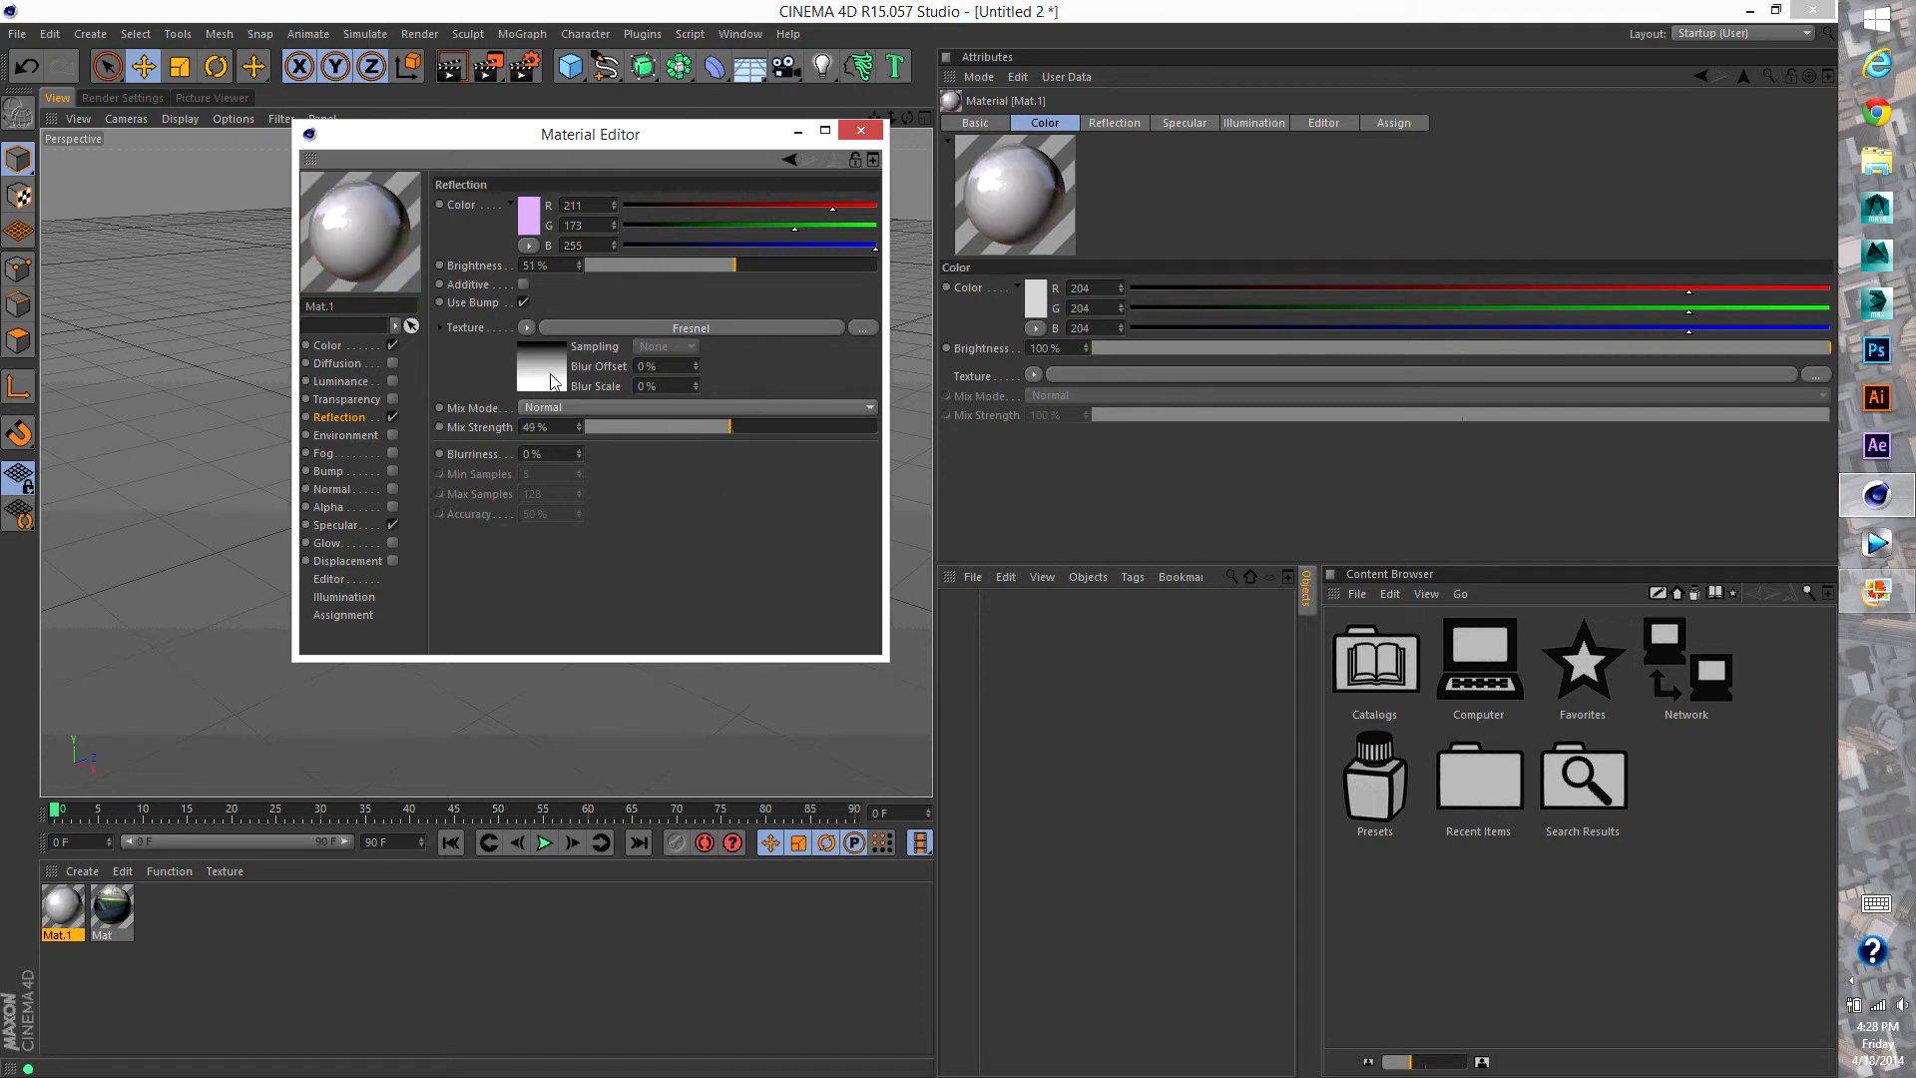
Set Mat.1's base color to light purple with RGB 231, 192, 255 and close the material editor
left_click(328, 345)
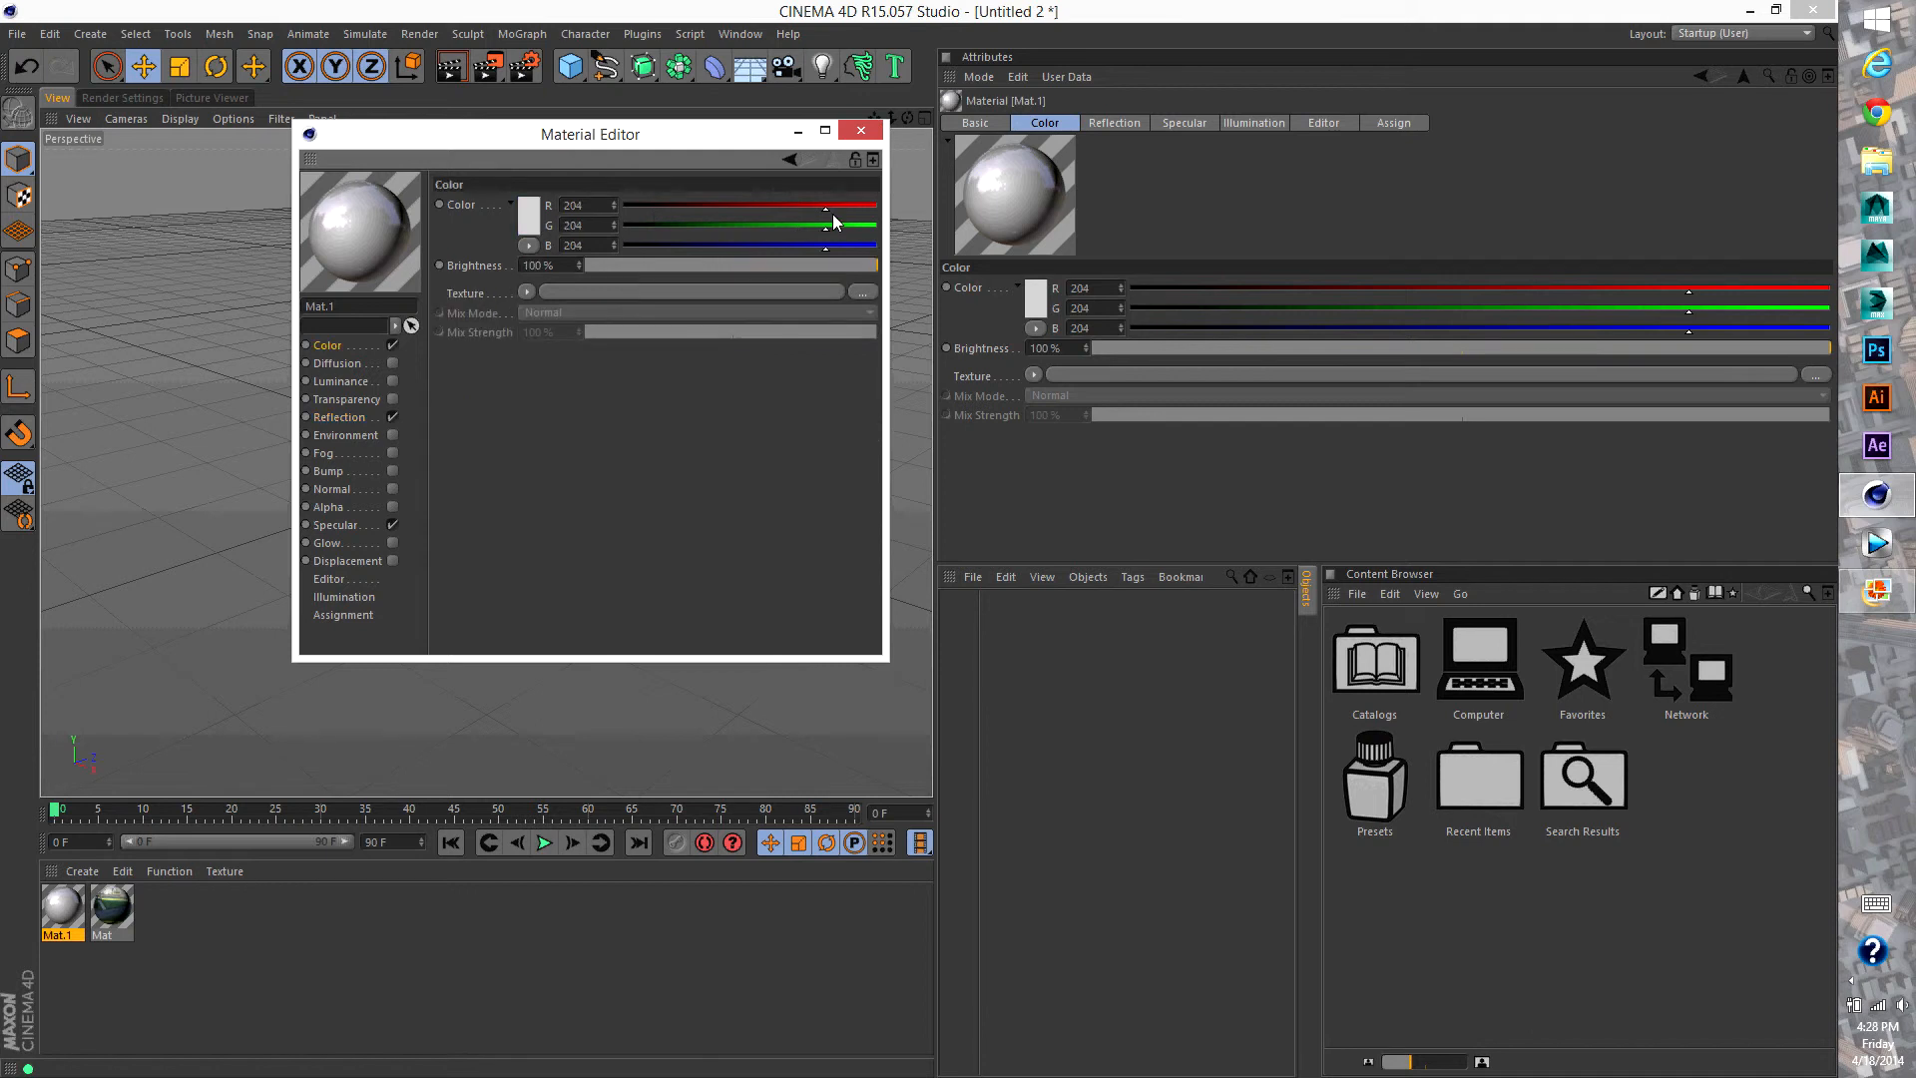
mouse_move(843, 209)
left_mouse_down()
mouse_move(875, 246)
mouse_move(812, 224)
left_mouse_up()
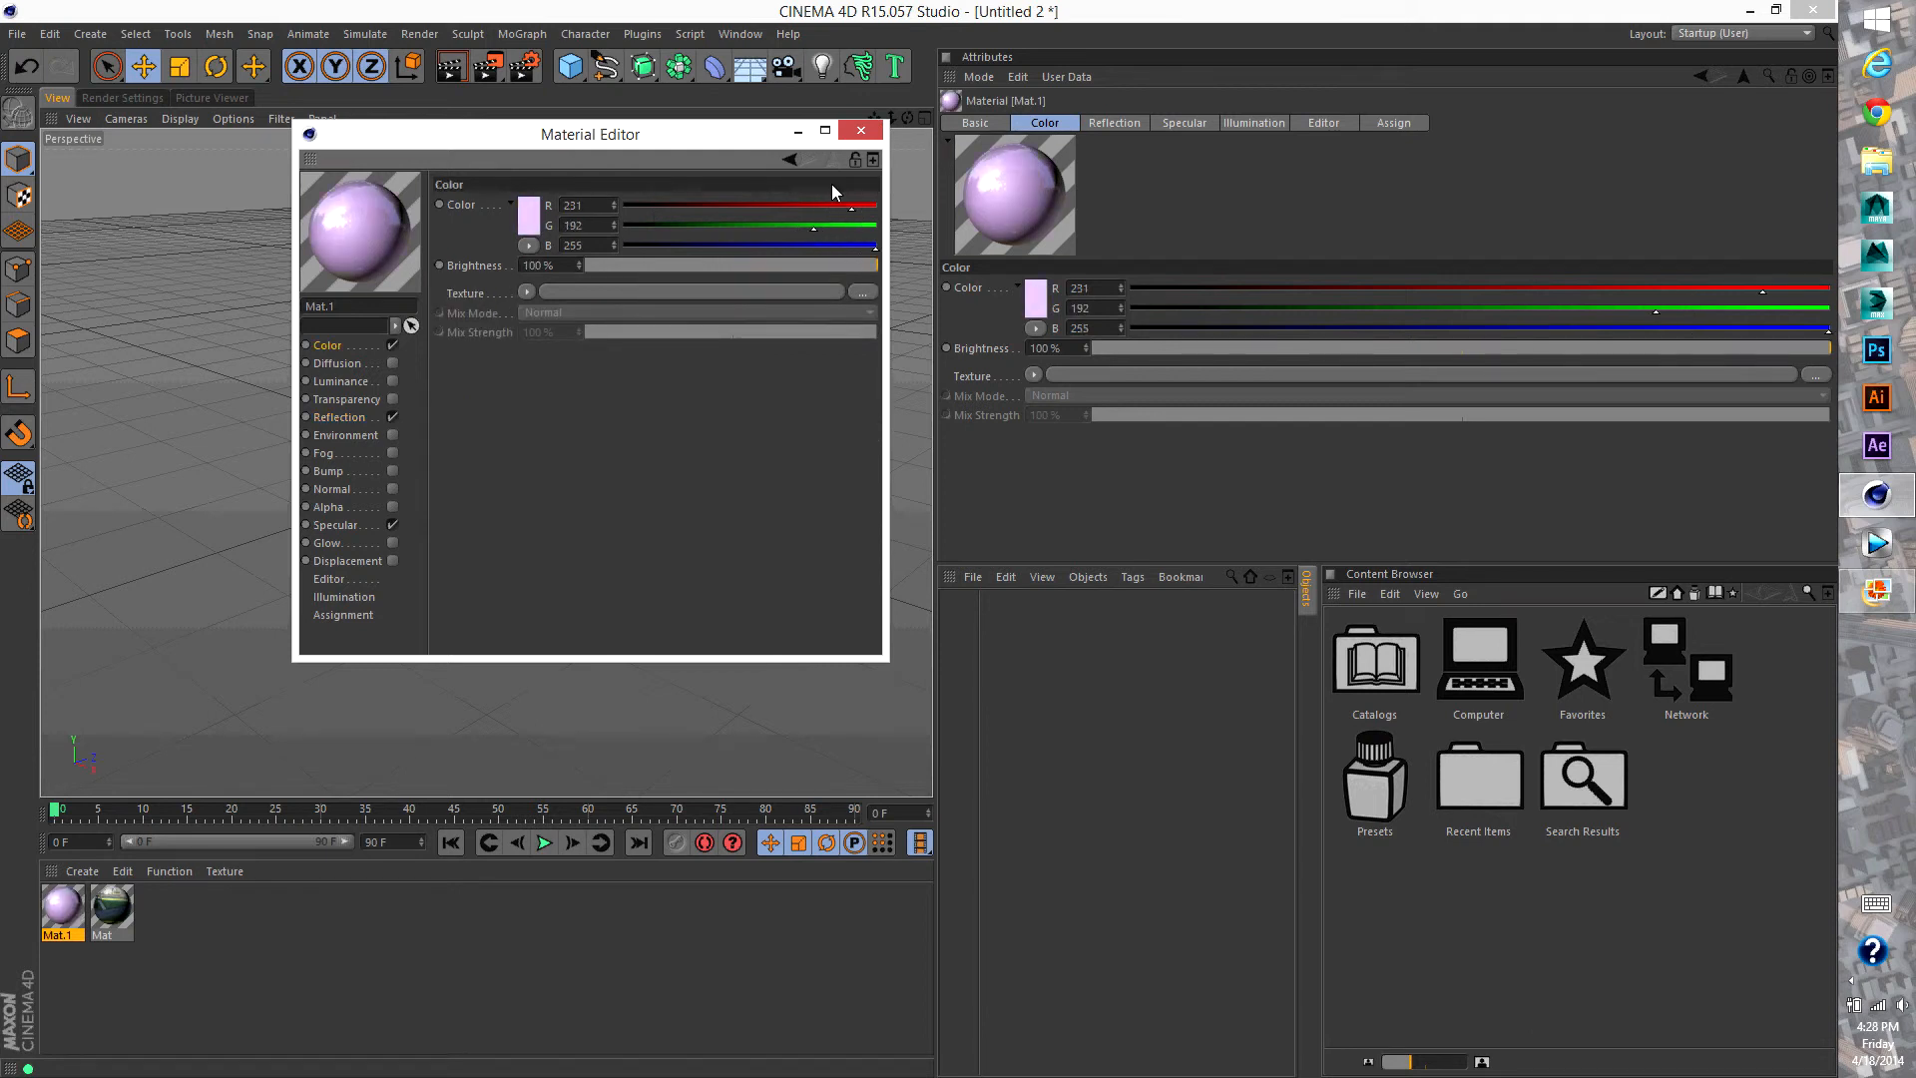
left_click(862, 130)
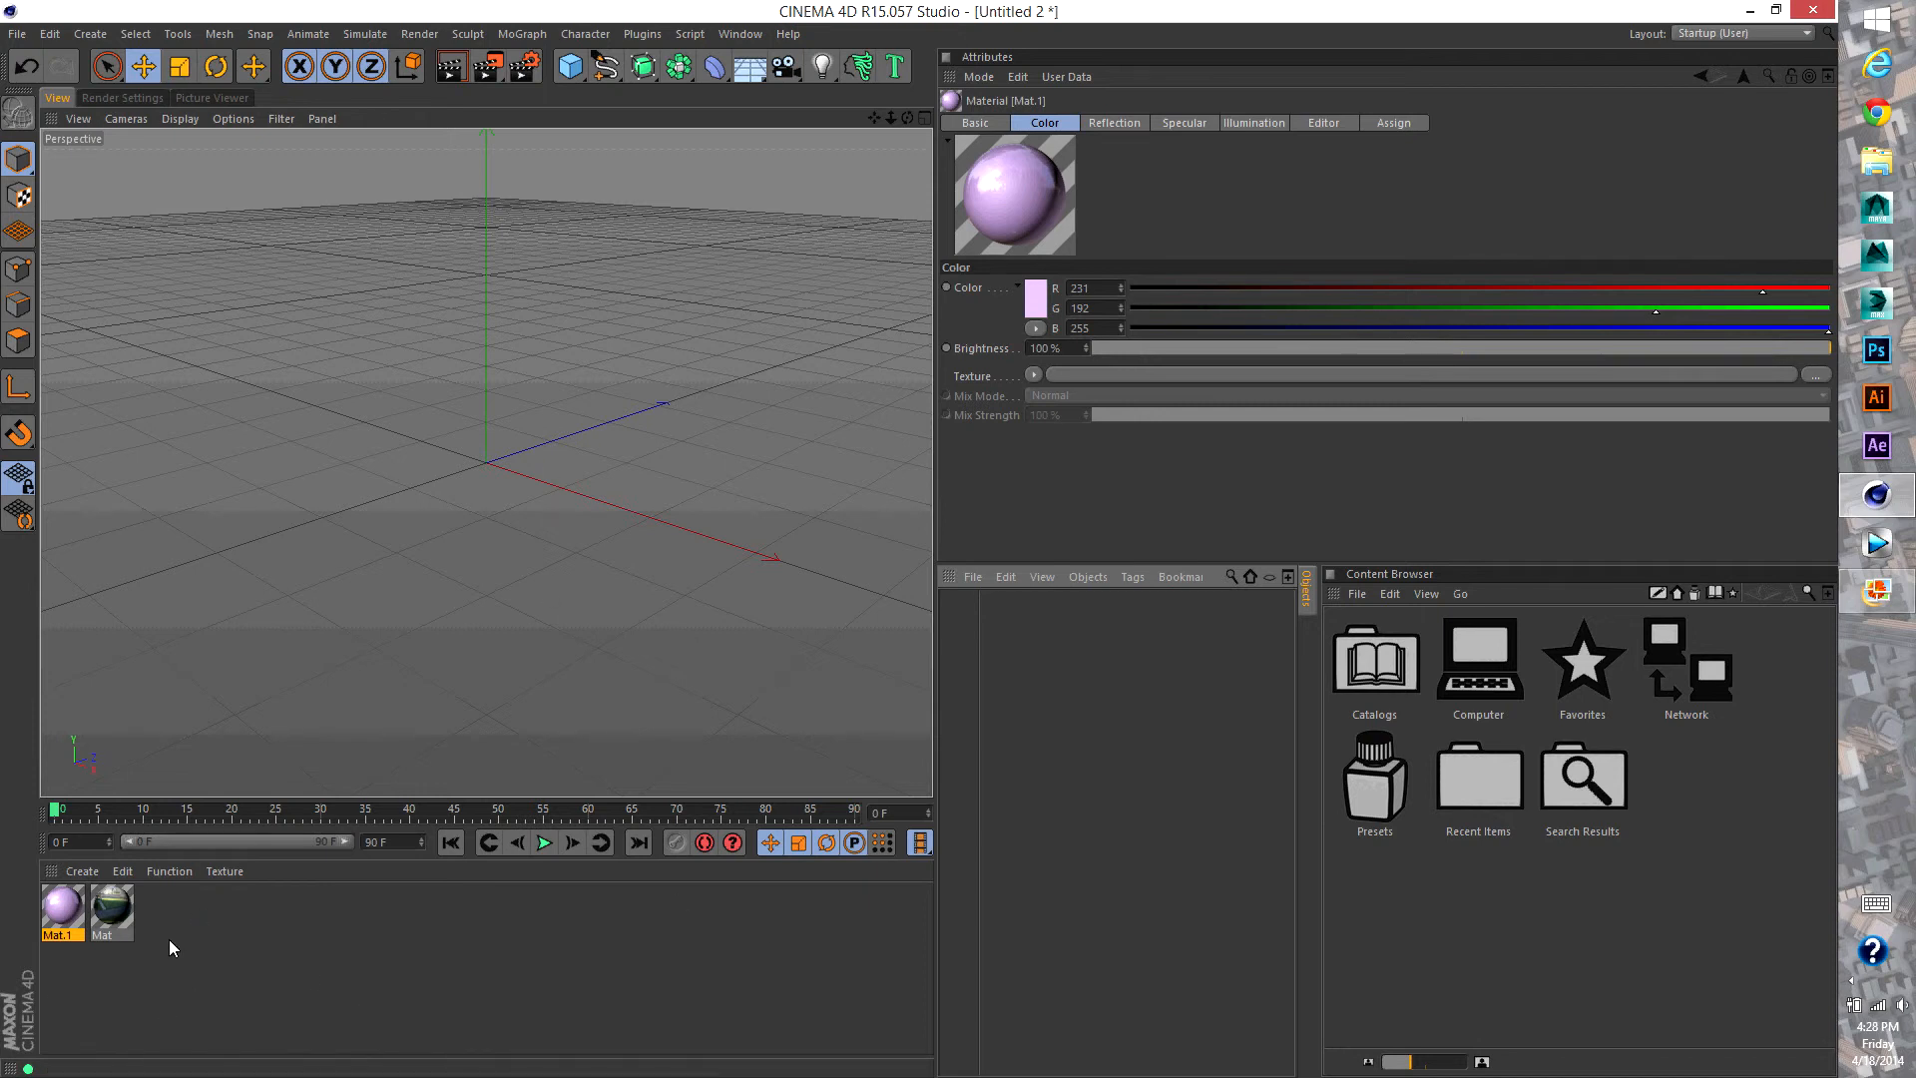
Add a Background object and apply the photo material Mat to it
left_click_drag(749, 67, 864, 253)
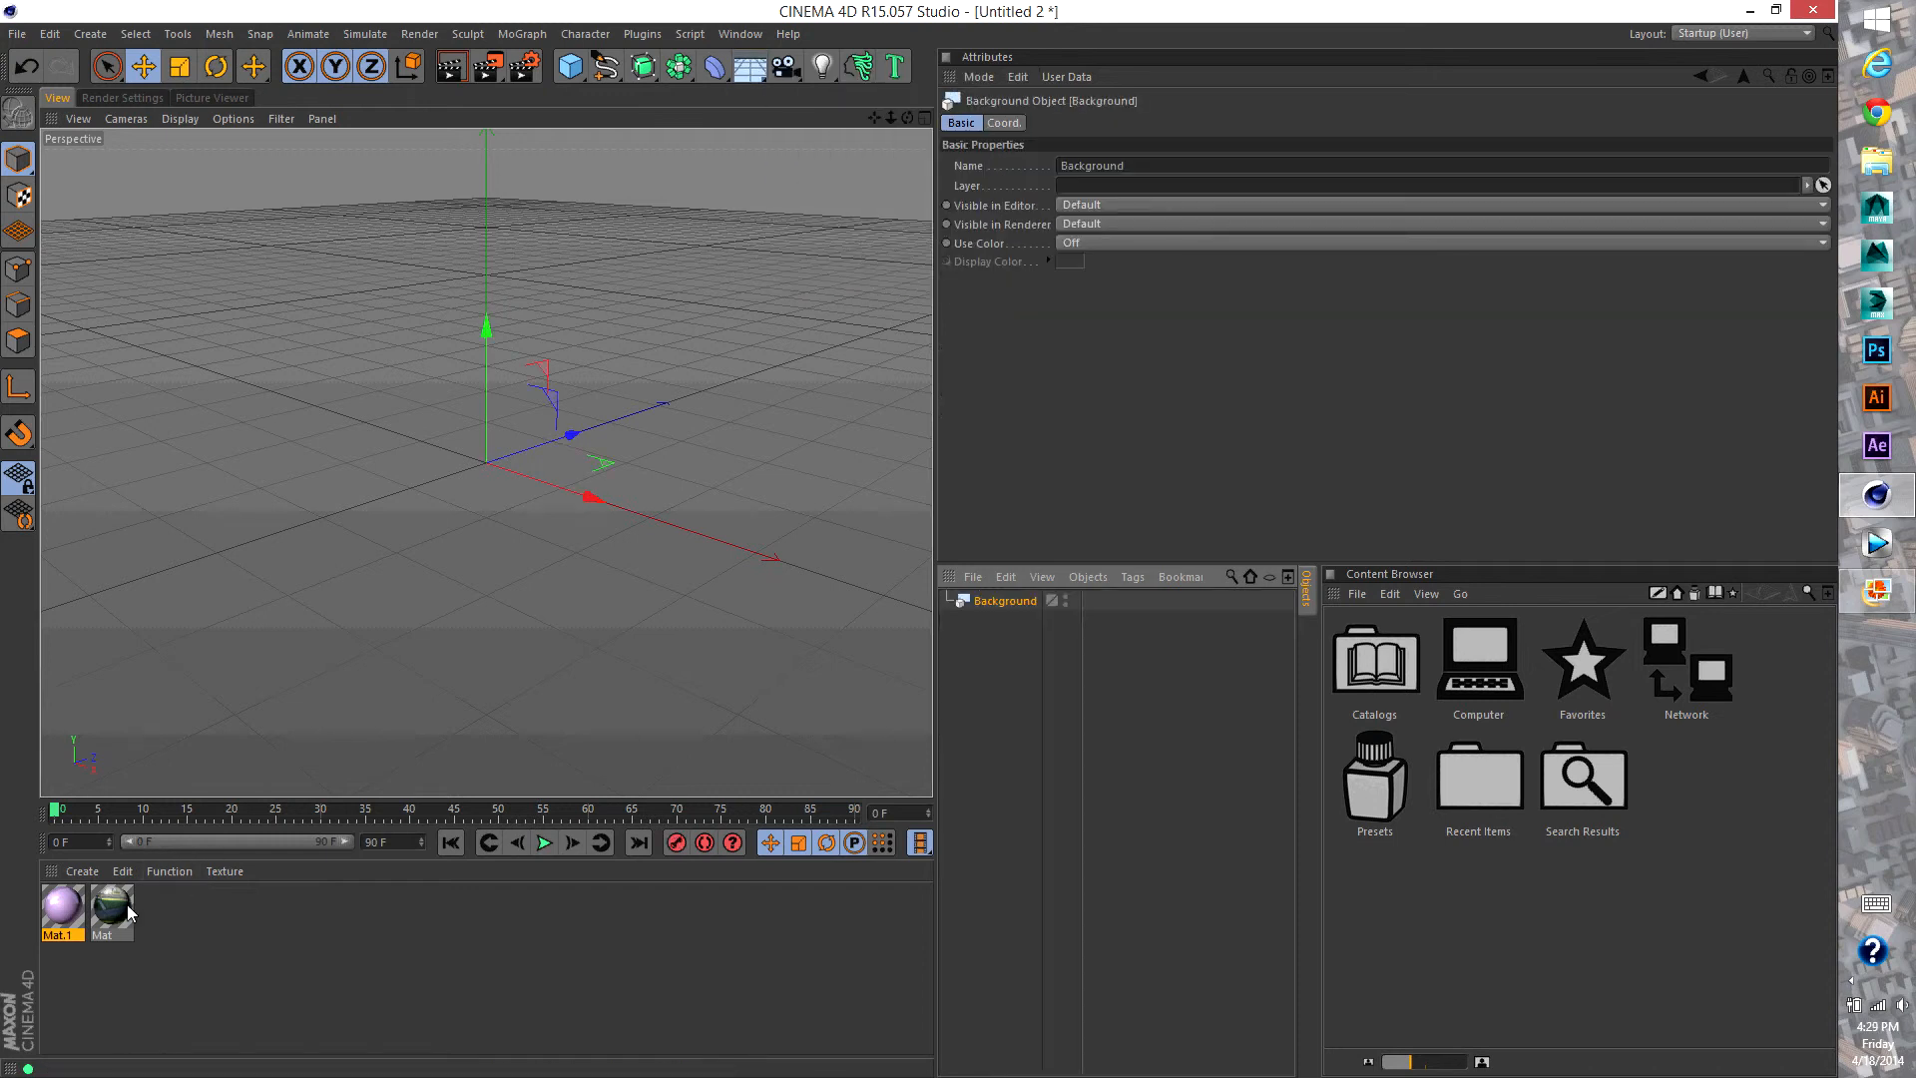
left_click_drag(118, 916, 1029, 611)
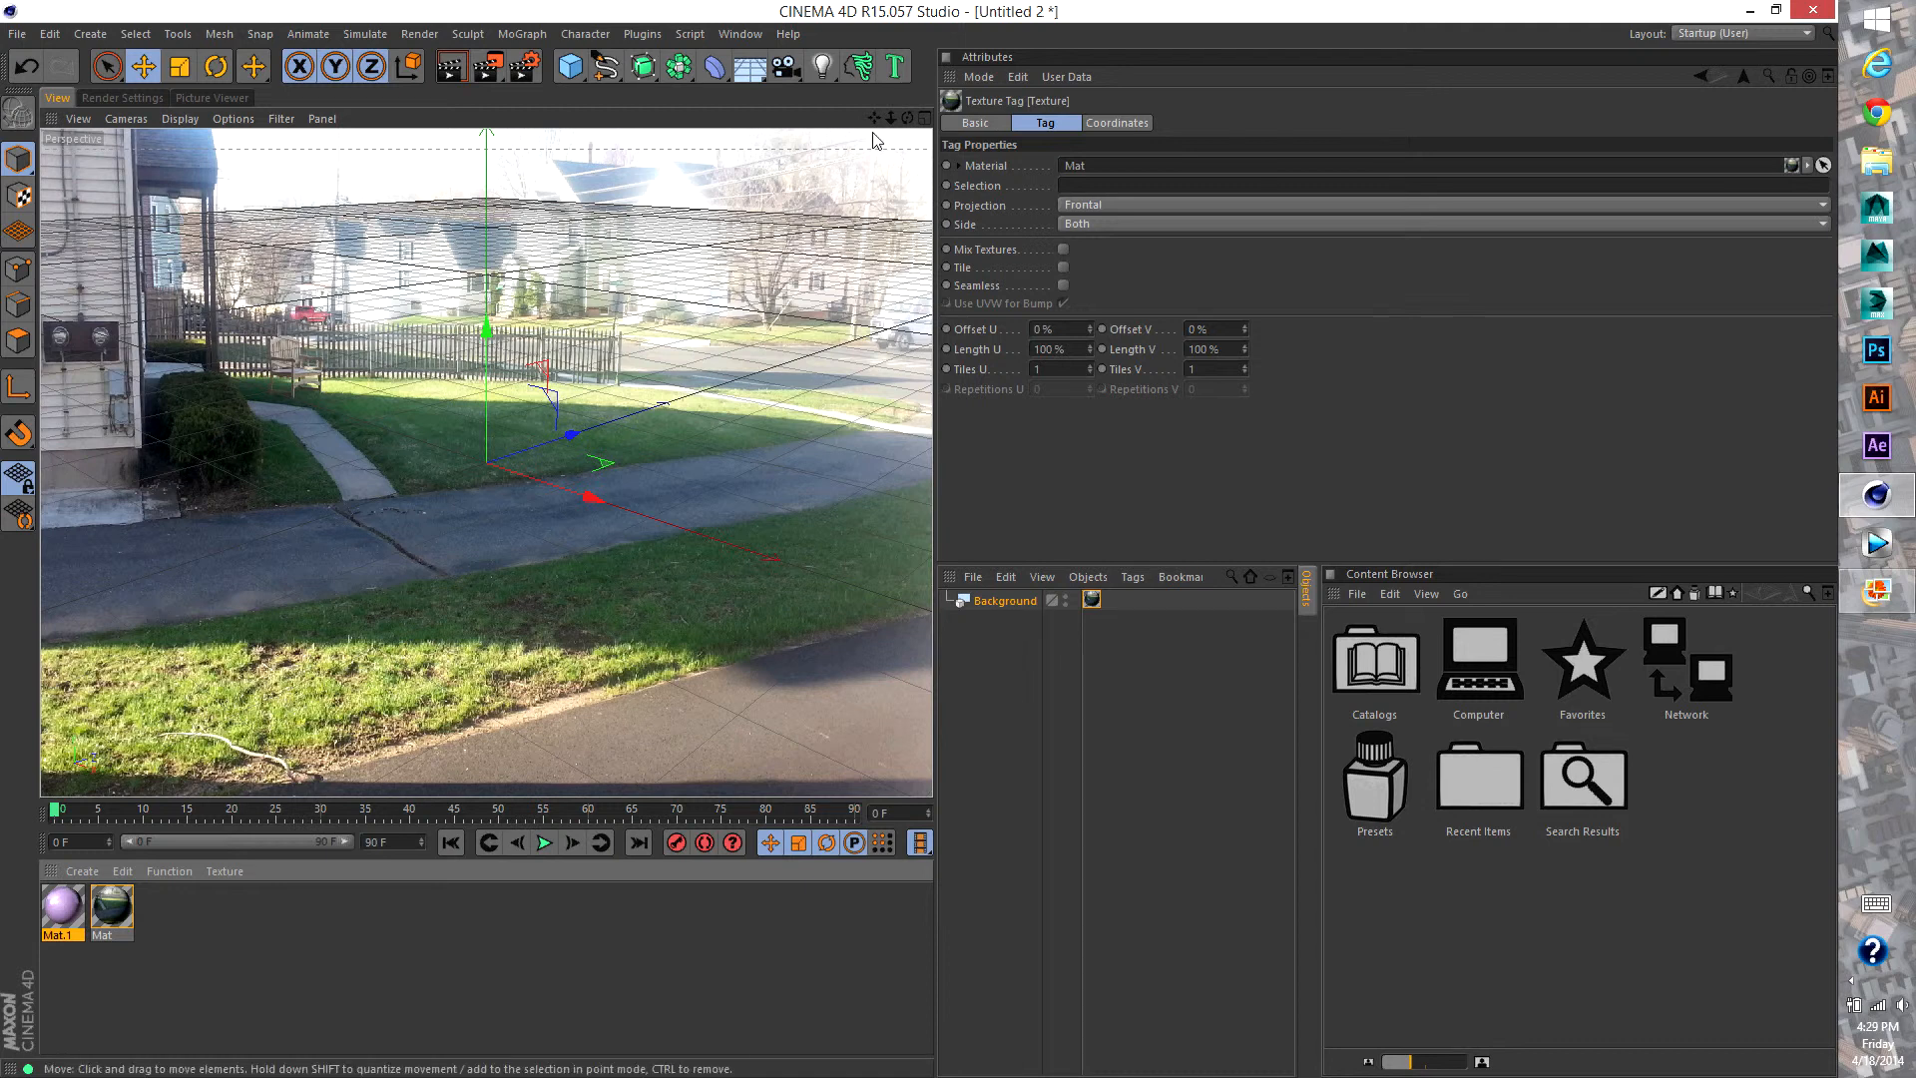
Adjust the perspective camera so the floor grid and horizon line up with the ground in the background photo
mouse_move(906, 118)
left_mouse_down()
mouse_move(817, 134)
mouse_move(904, 130)
mouse_move(899, 146)
mouse_move(842, 121)
mouse_move(858, 143)
mouse_move(887, 117)
mouse_move(834, 121)
mouse_move(869, 128)
left_mouse_up()
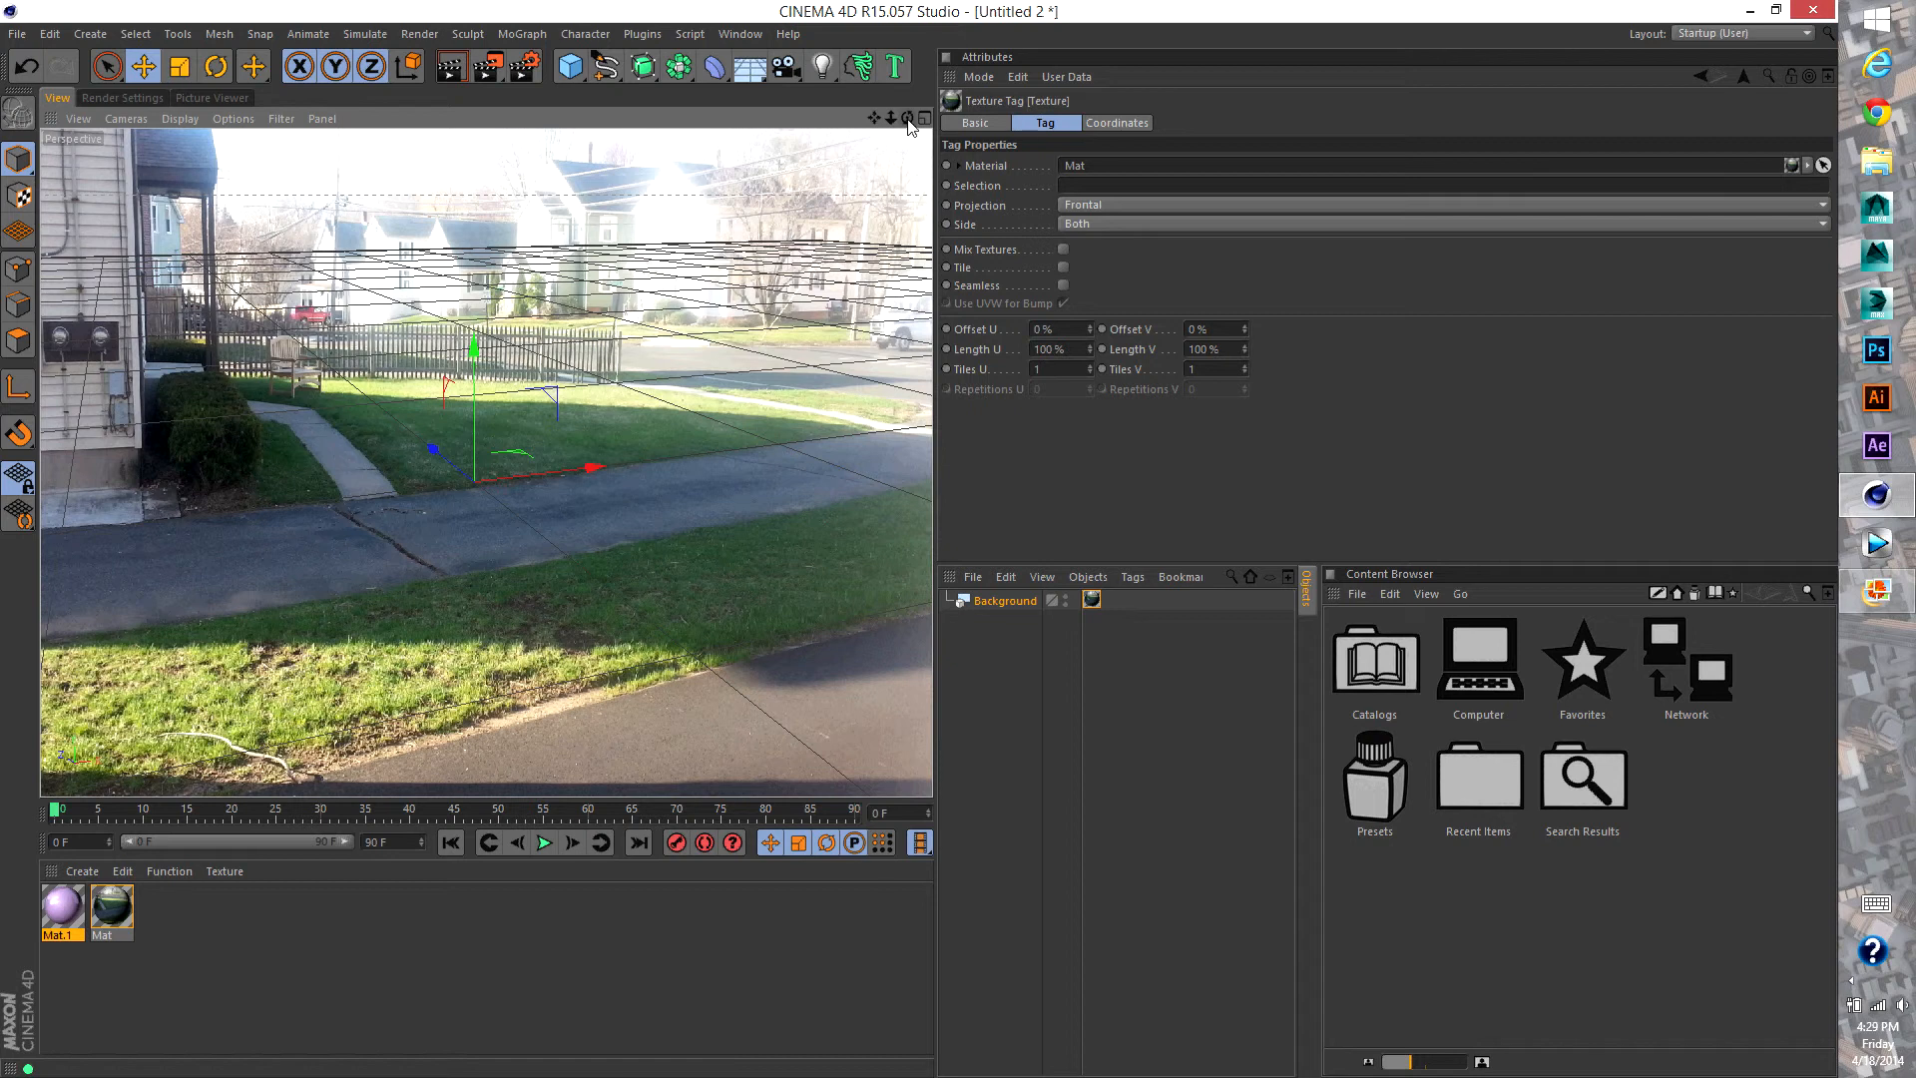
mouse_move(908, 118)
left_mouse_down()
mouse_move(904, 150)
mouse_move(878, 109)
mouse_move(878, 139)
mouse_move(915, 114)
left_mouse_up()
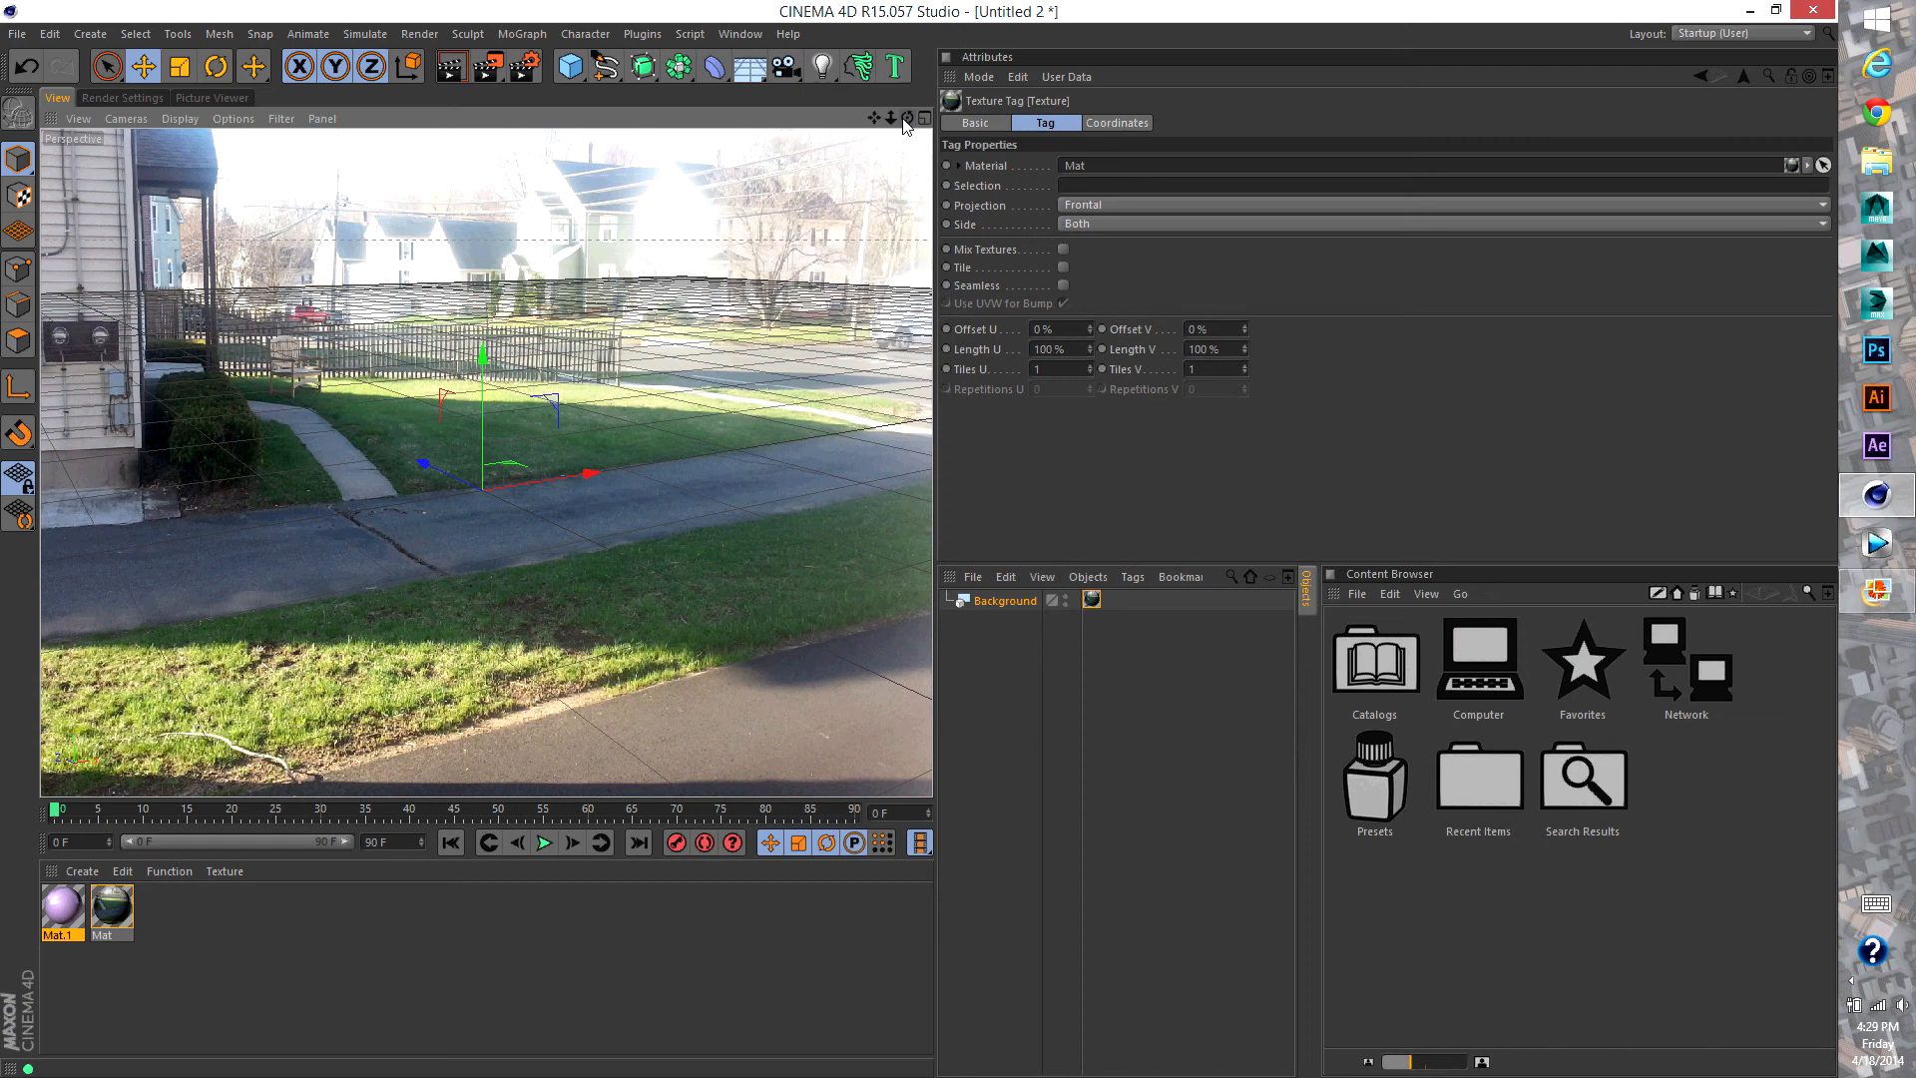
middle_click_drag(758, 224, 816, 242, "alt")
left_click_drag(683, 309, 725, 263)
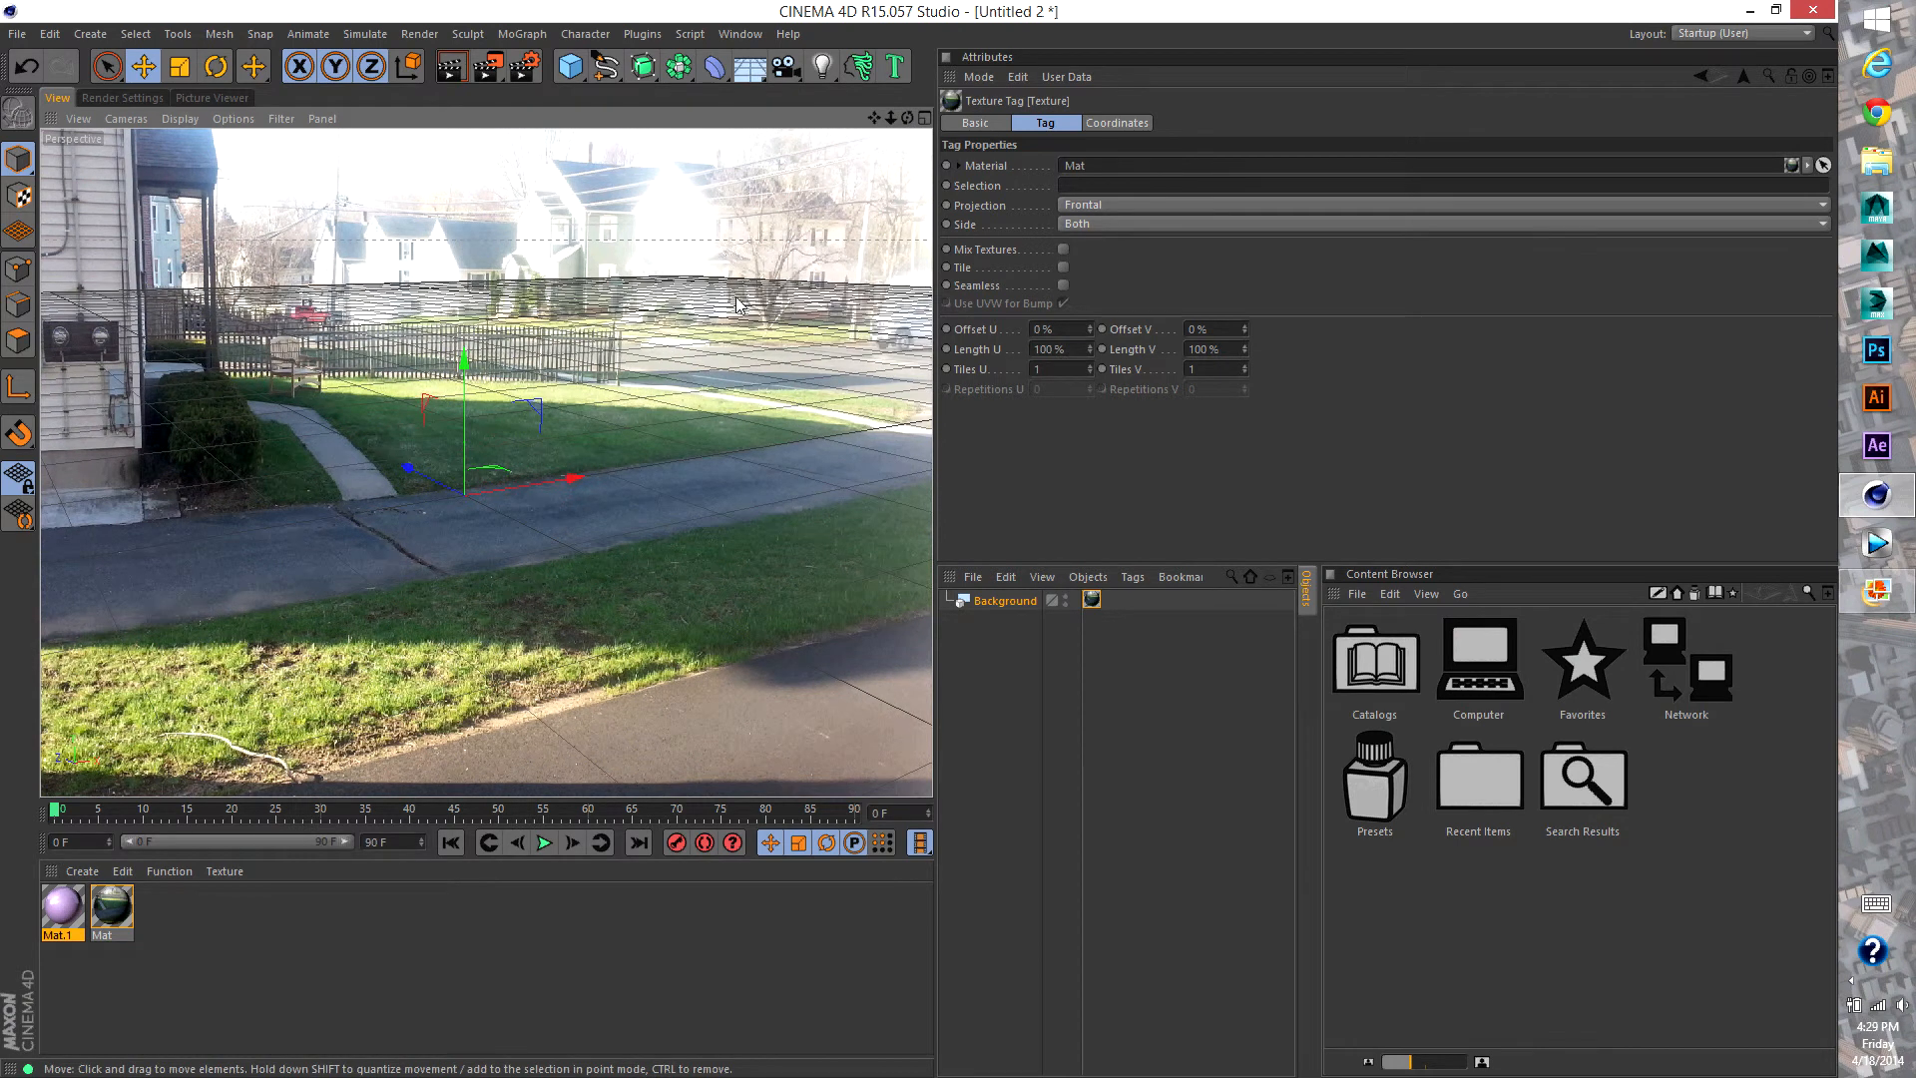
mouse_move(663, 379)
right_mouse_down("alt")
mouse_move(549, 387)
mouse_move(719, 391)
right_mouse_up("alt")
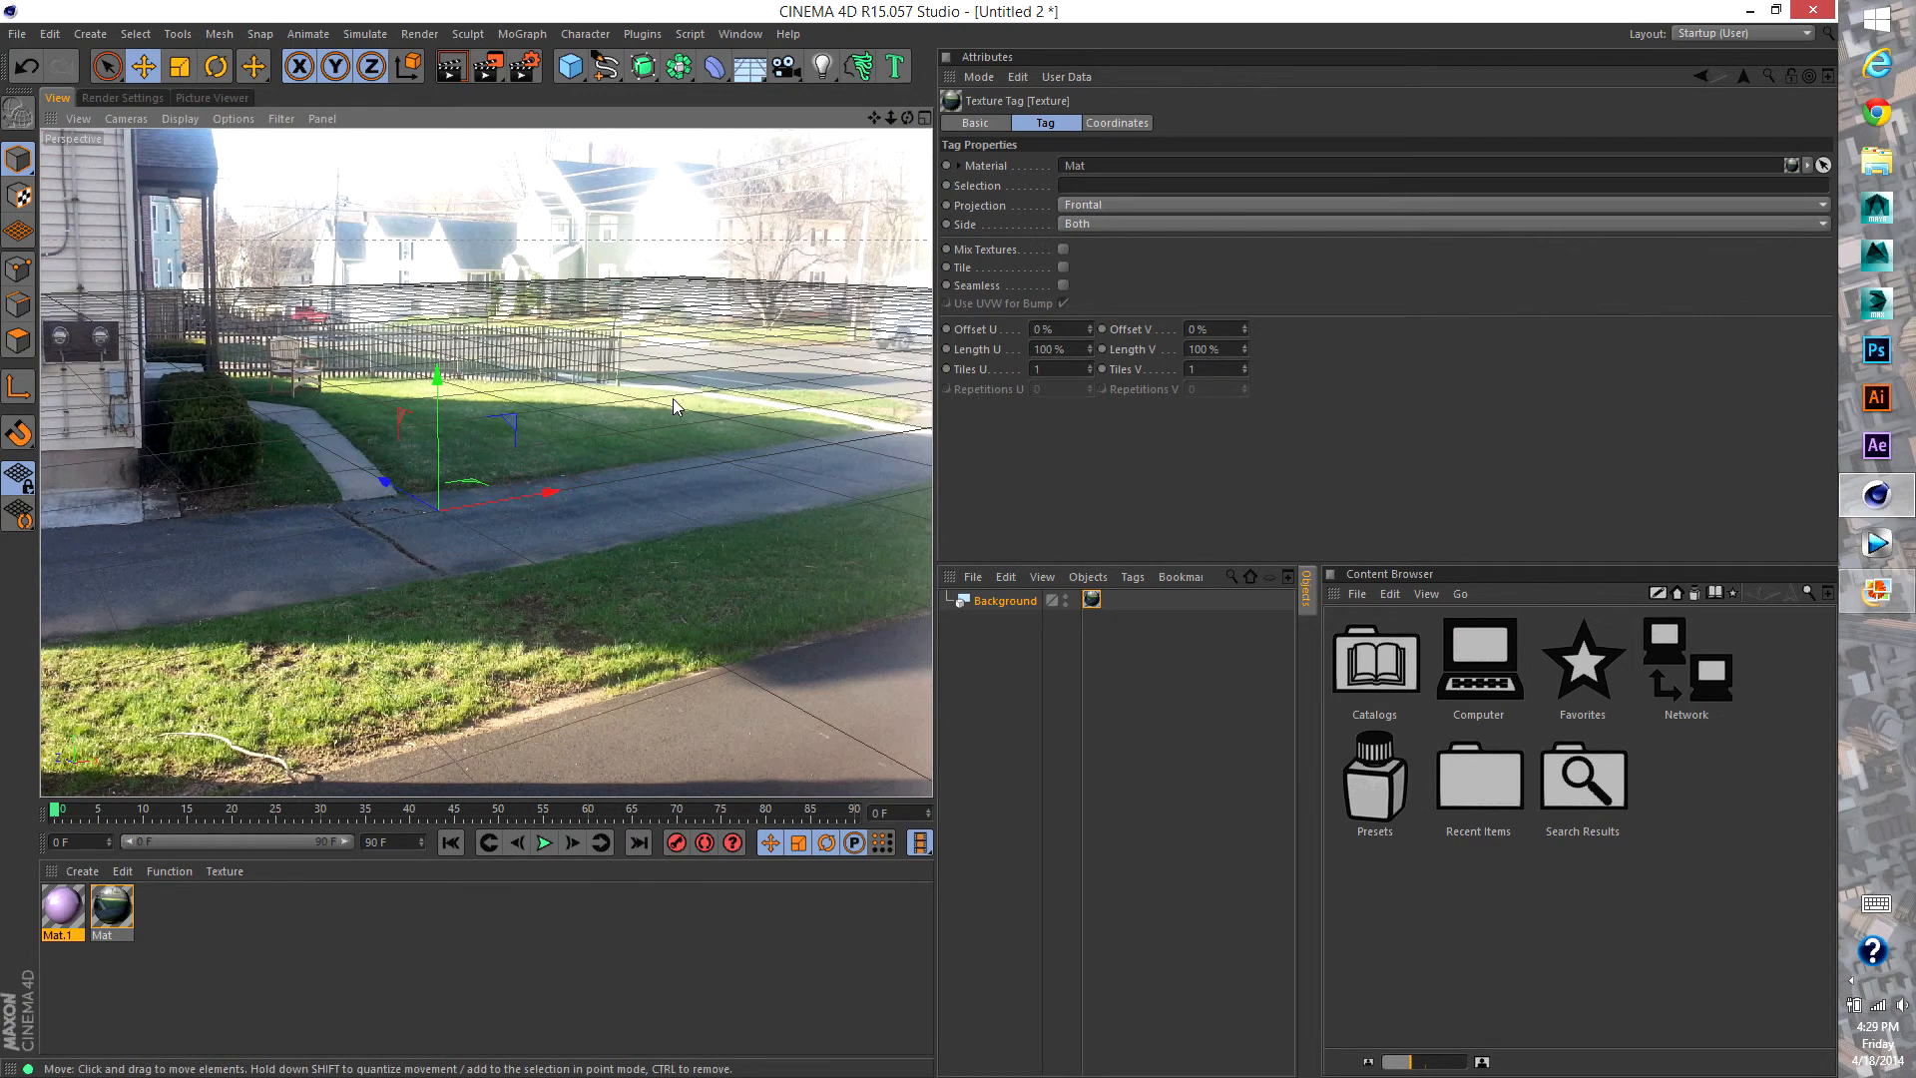
mouse_move(632, 453)
left_mouse_down("alt")
mouse_move(650, 464)
mouse_move(584, 471)
left_mouse_up("alt")
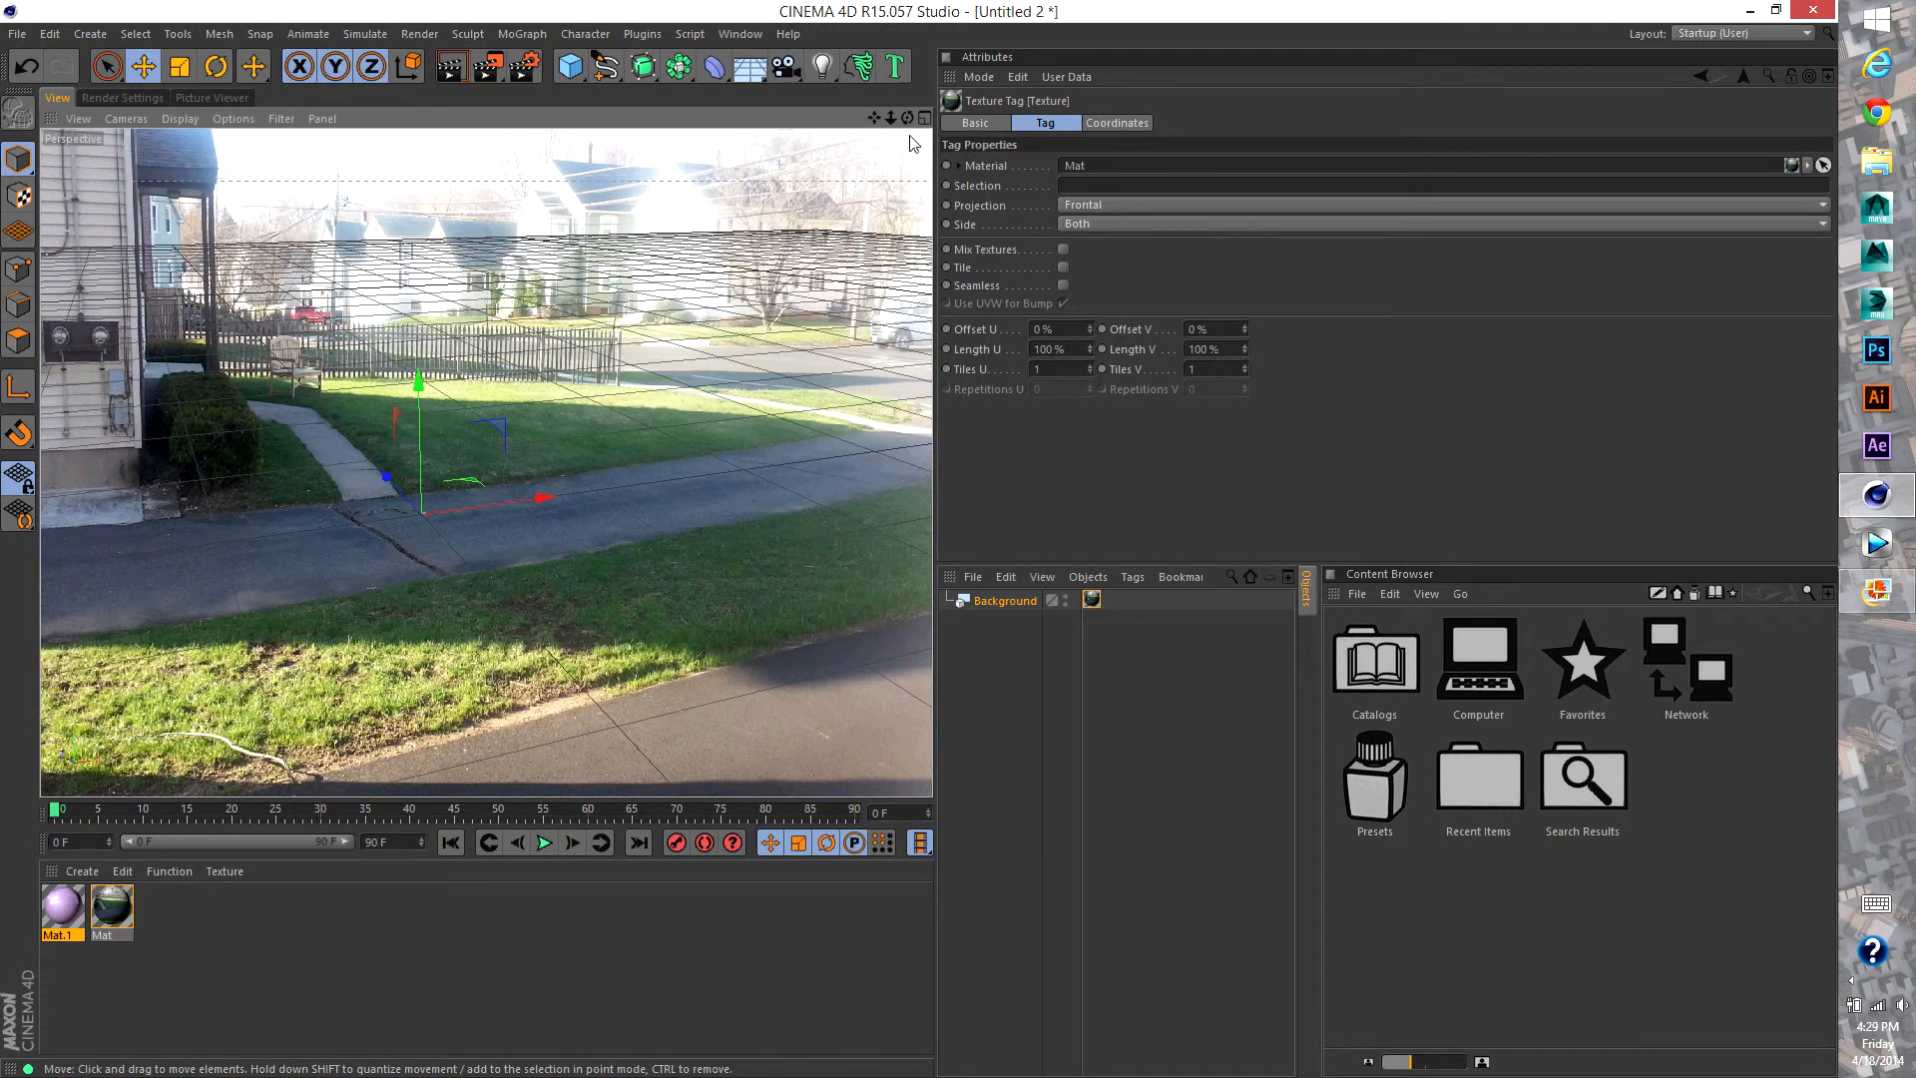
mouse_move(907, 118)
left_mouse_down()
mouse_move(883, 121)
mouse_move(878, 168)
mouse_move(888, 122)
mouse_move(911, 117)
mouse_move(876, 116)
mouse_move(912, 130)
left_mouse_up()
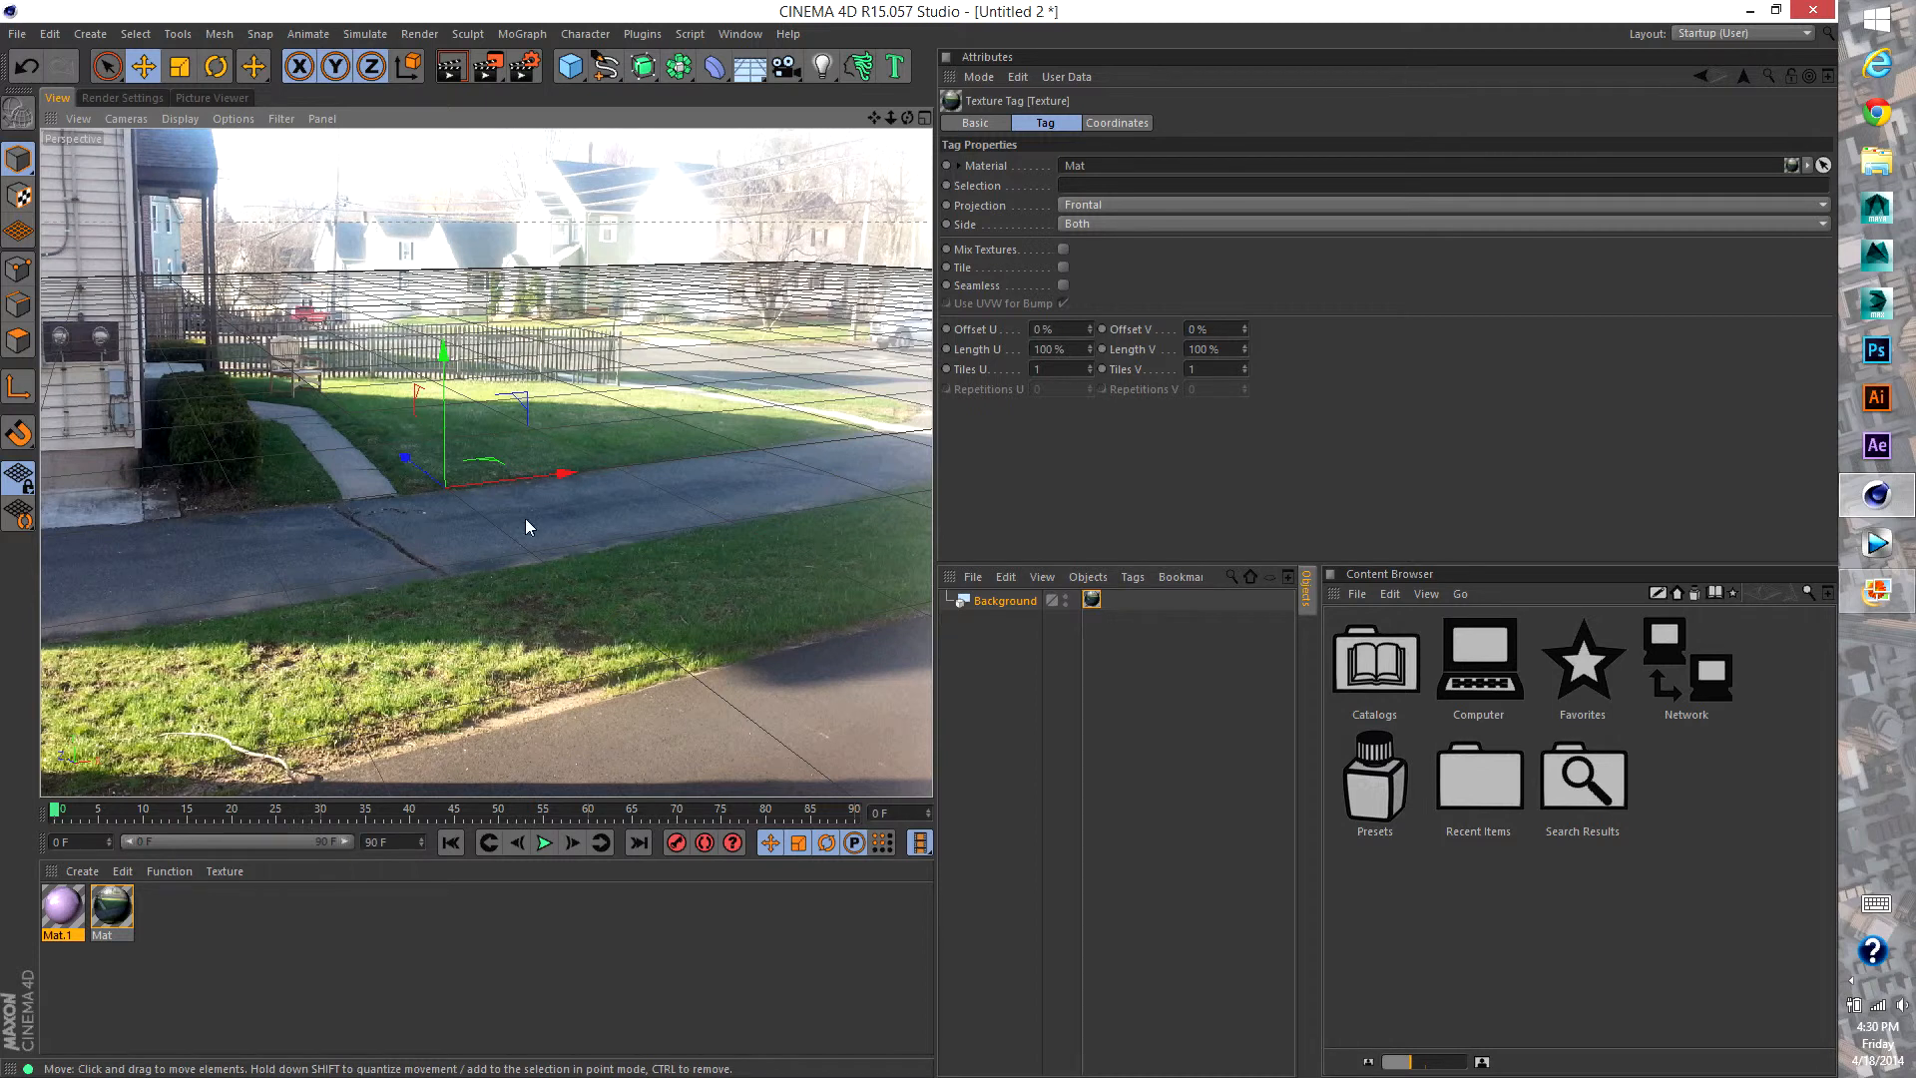
Add a Plane object and widen it along the X axis so it stretches across the driveway in the photo
left_click(742, 78)
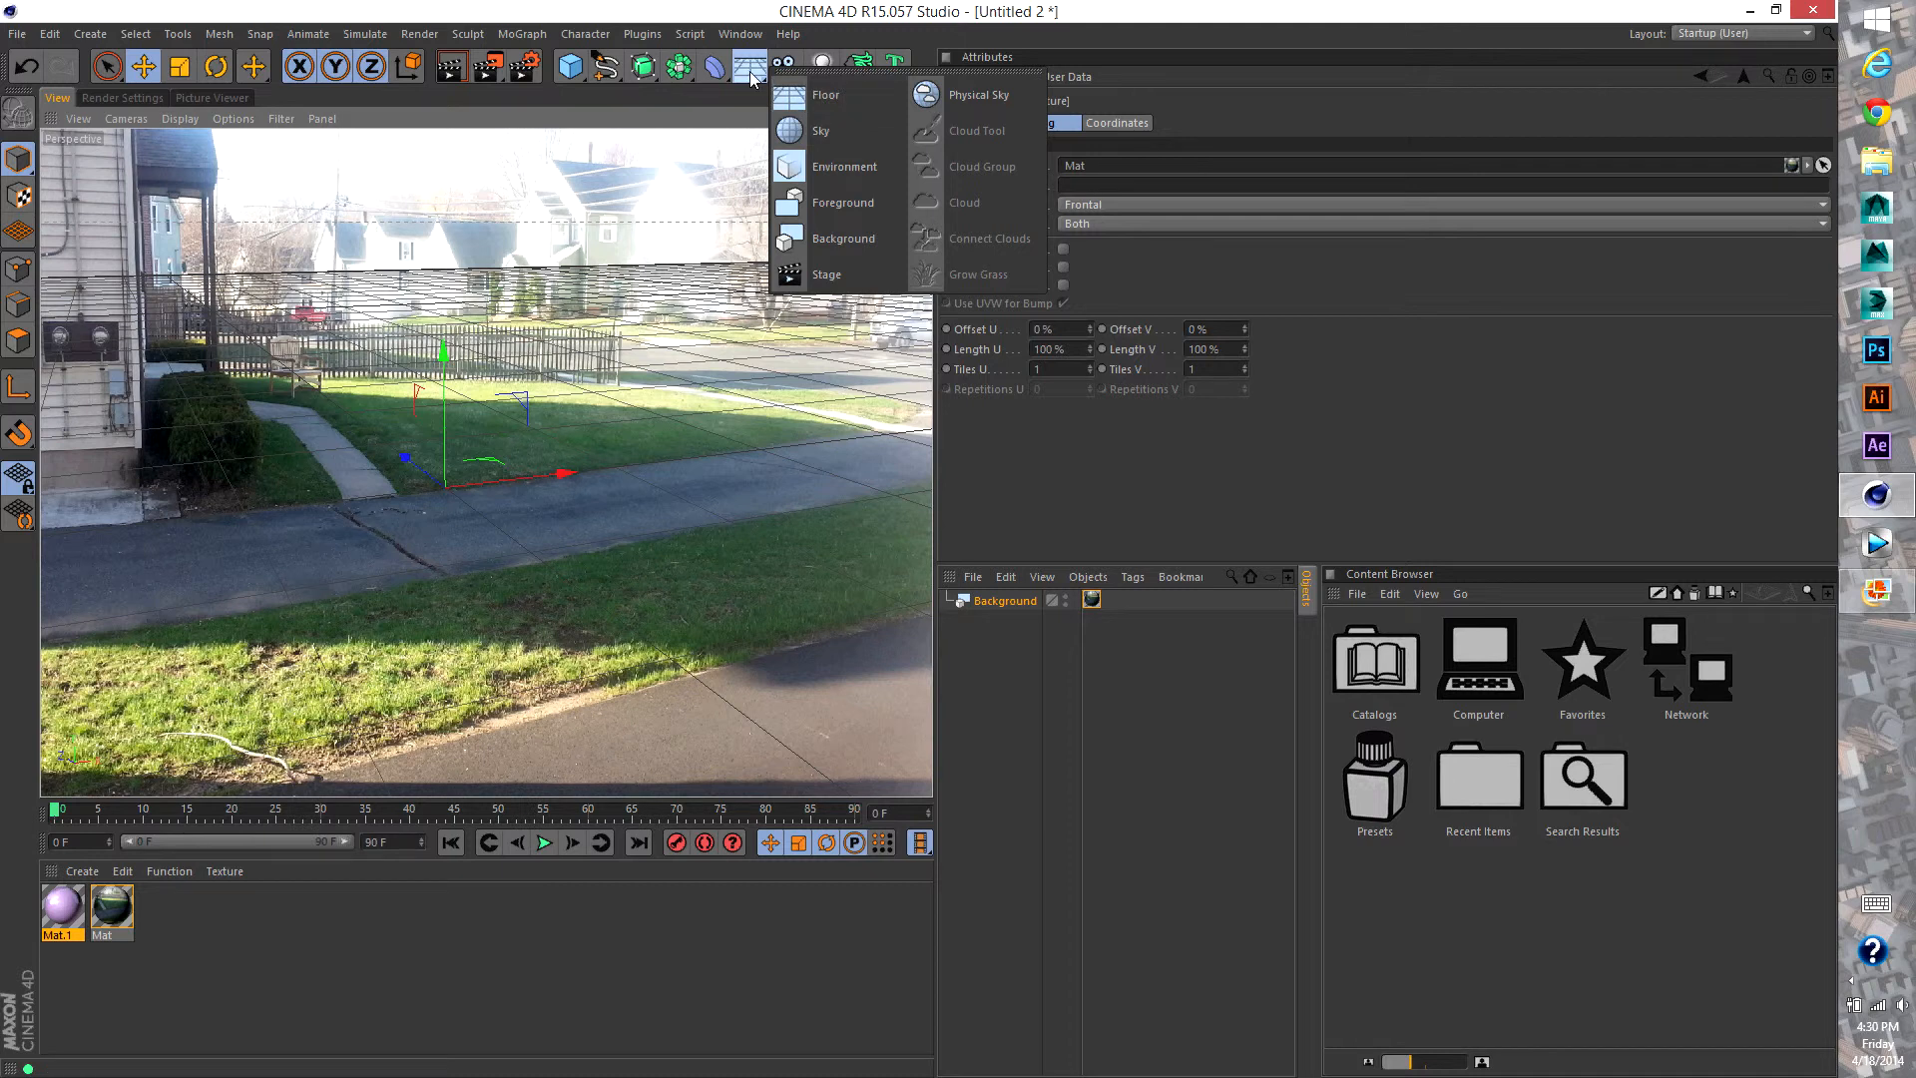
left_click(570, 66)
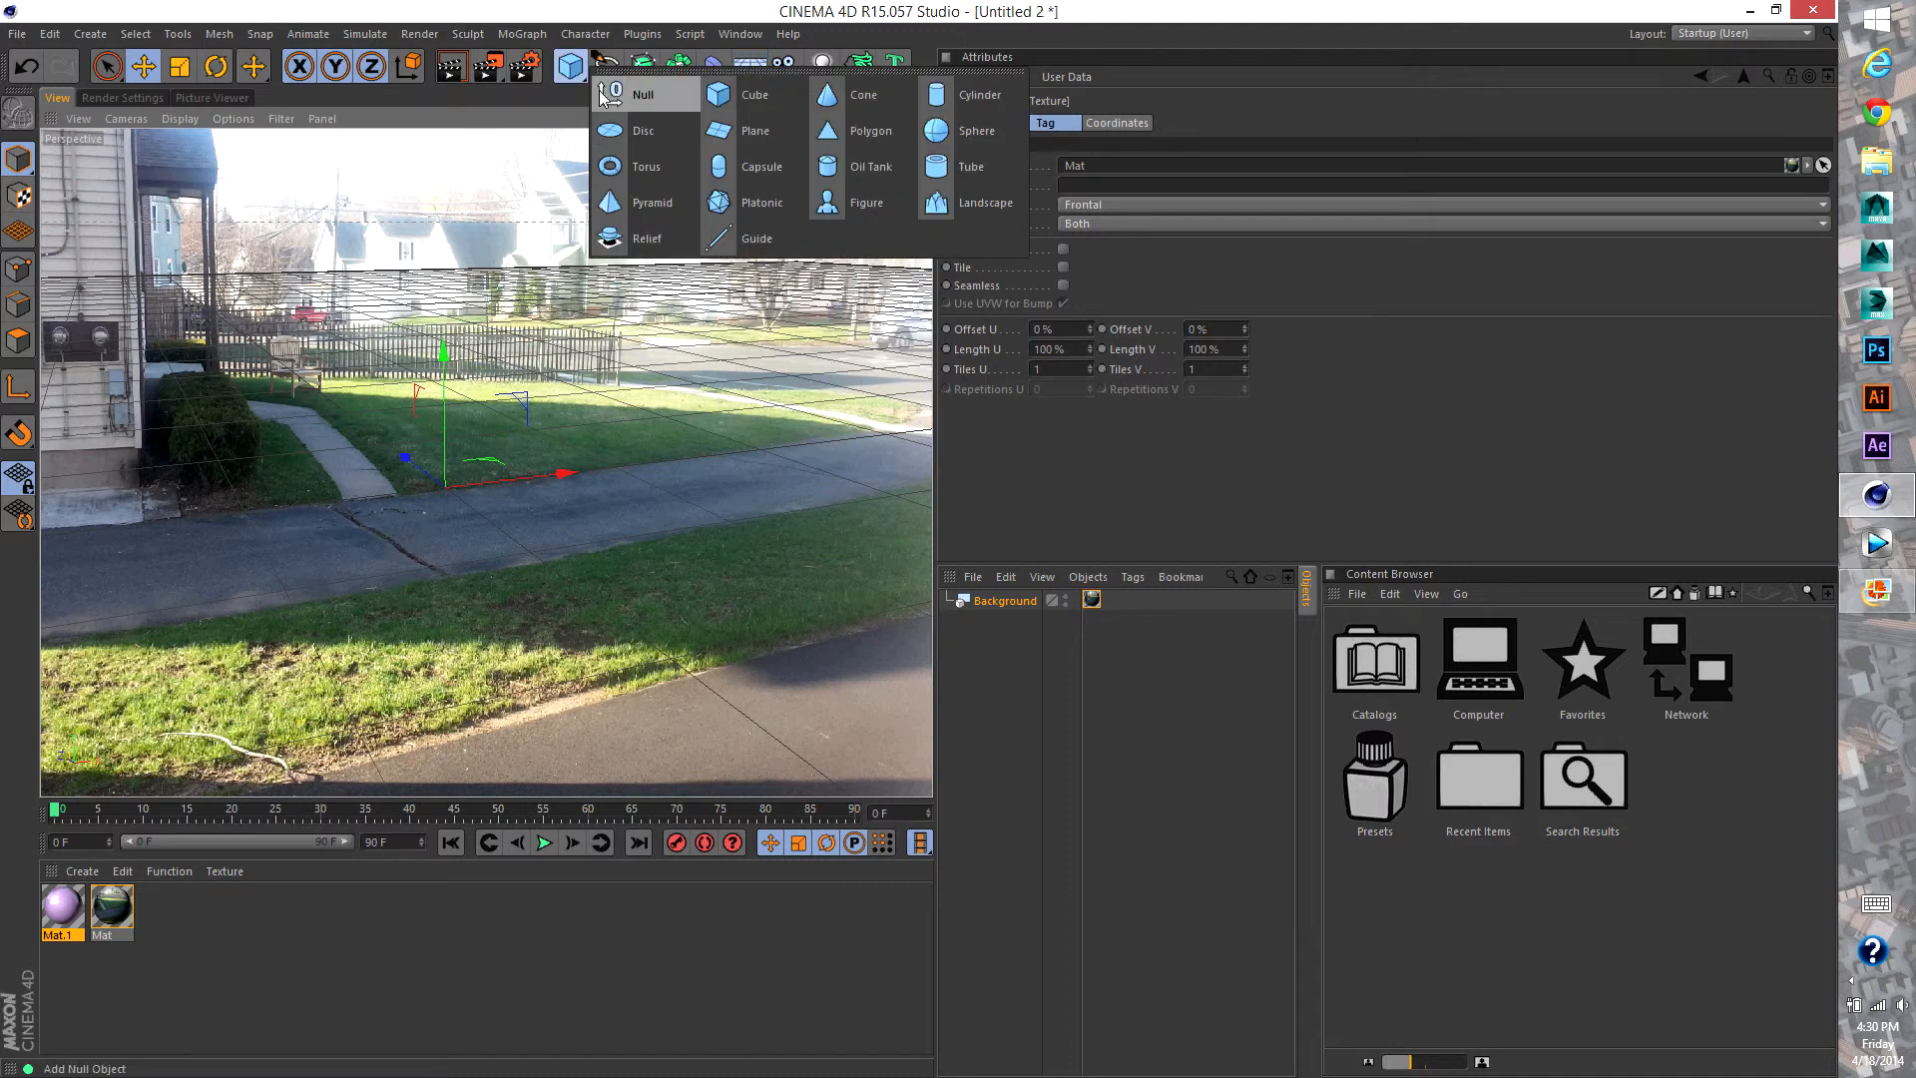
left_click(718, 130)
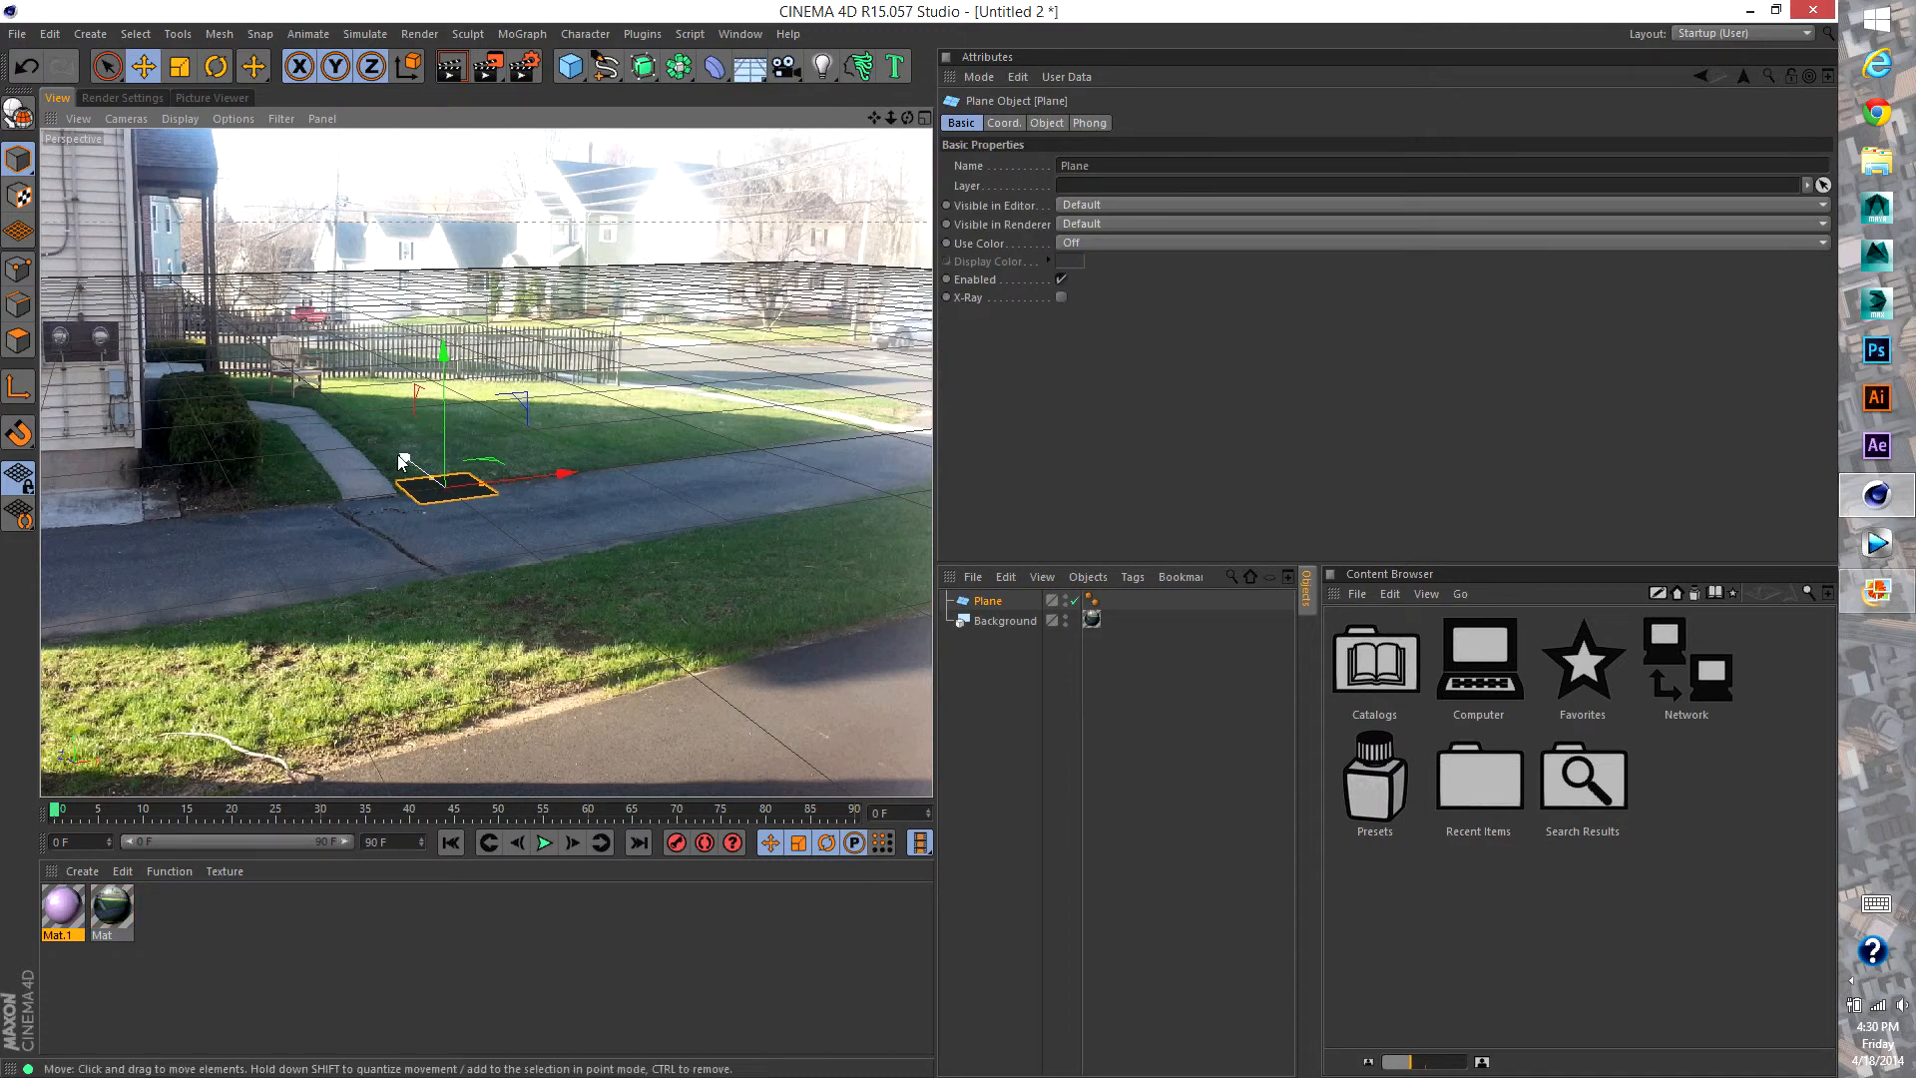
left_click_drag(485, 488, 619, 479)
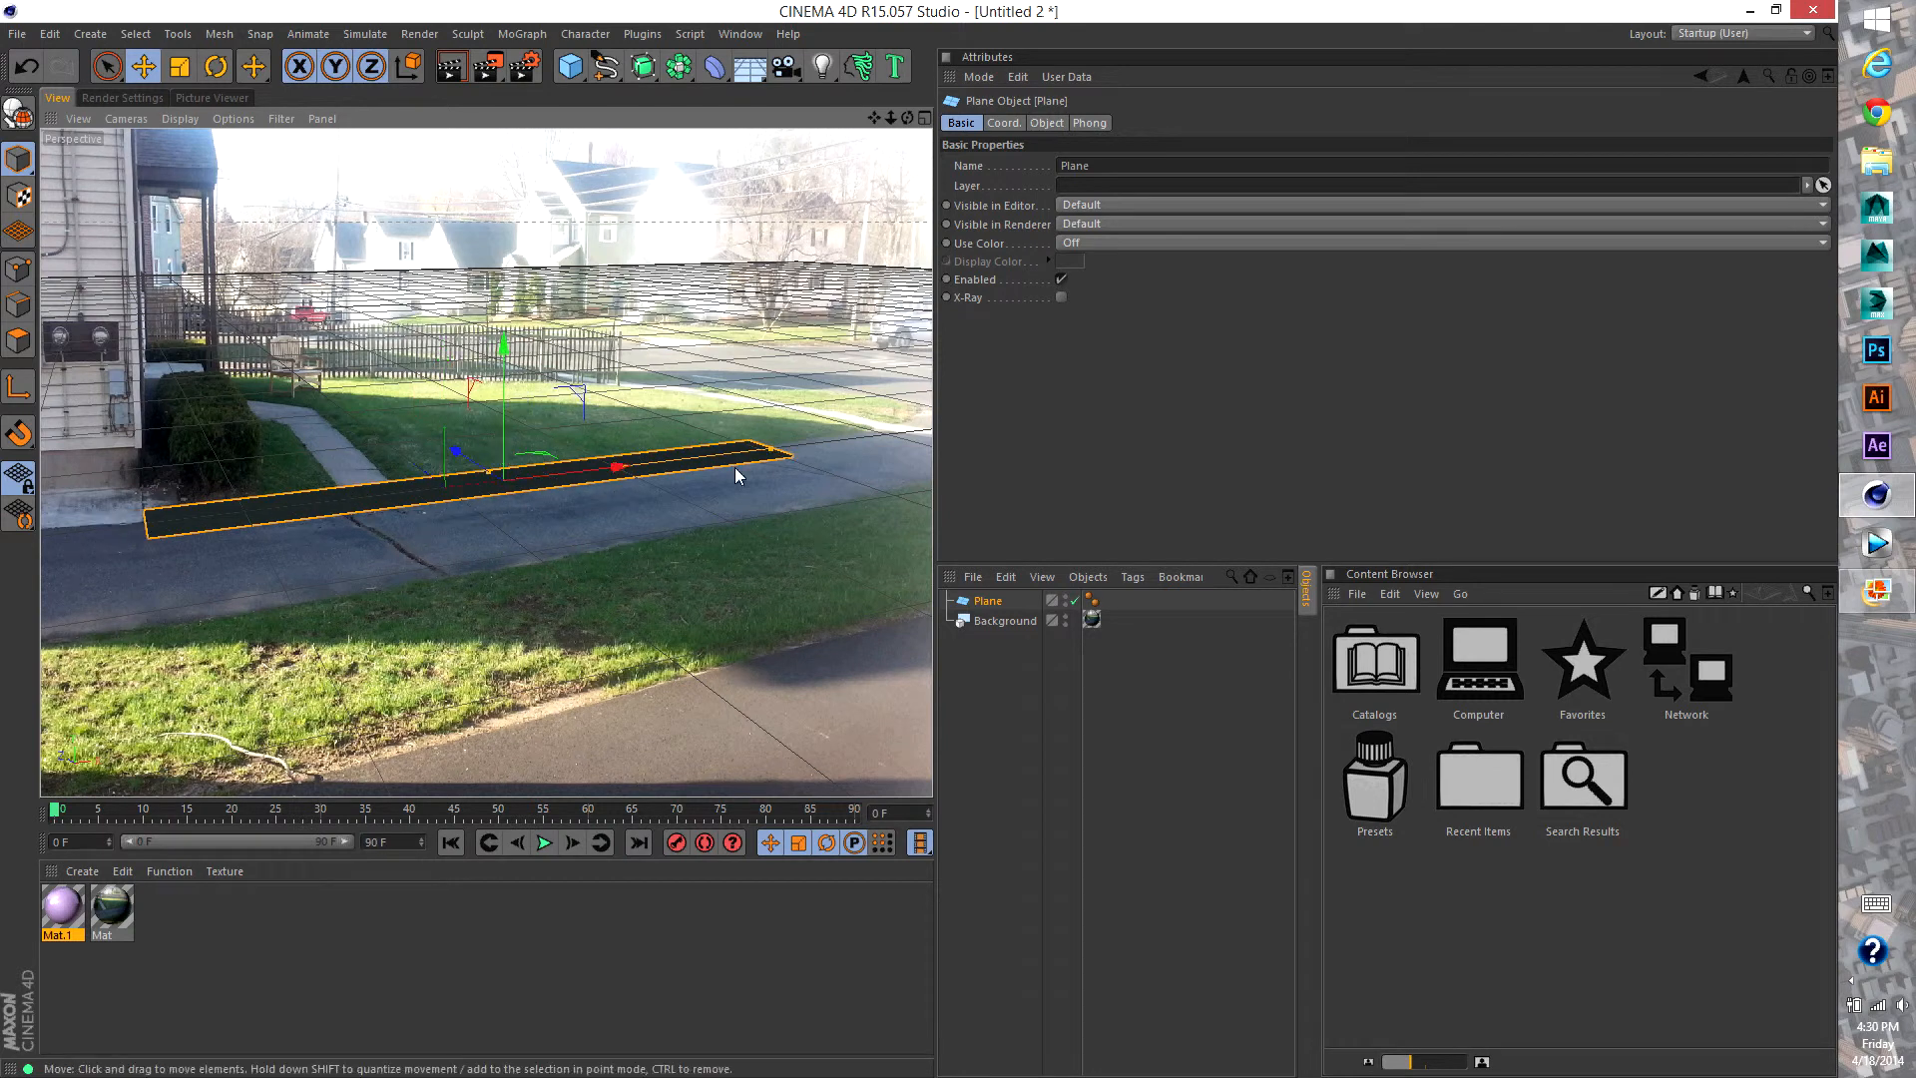
Enlarge and reposition the plane along X and Z until it covers the whole driveway, and render the view to check it
left_click_drag(776, 456, 856, 451)
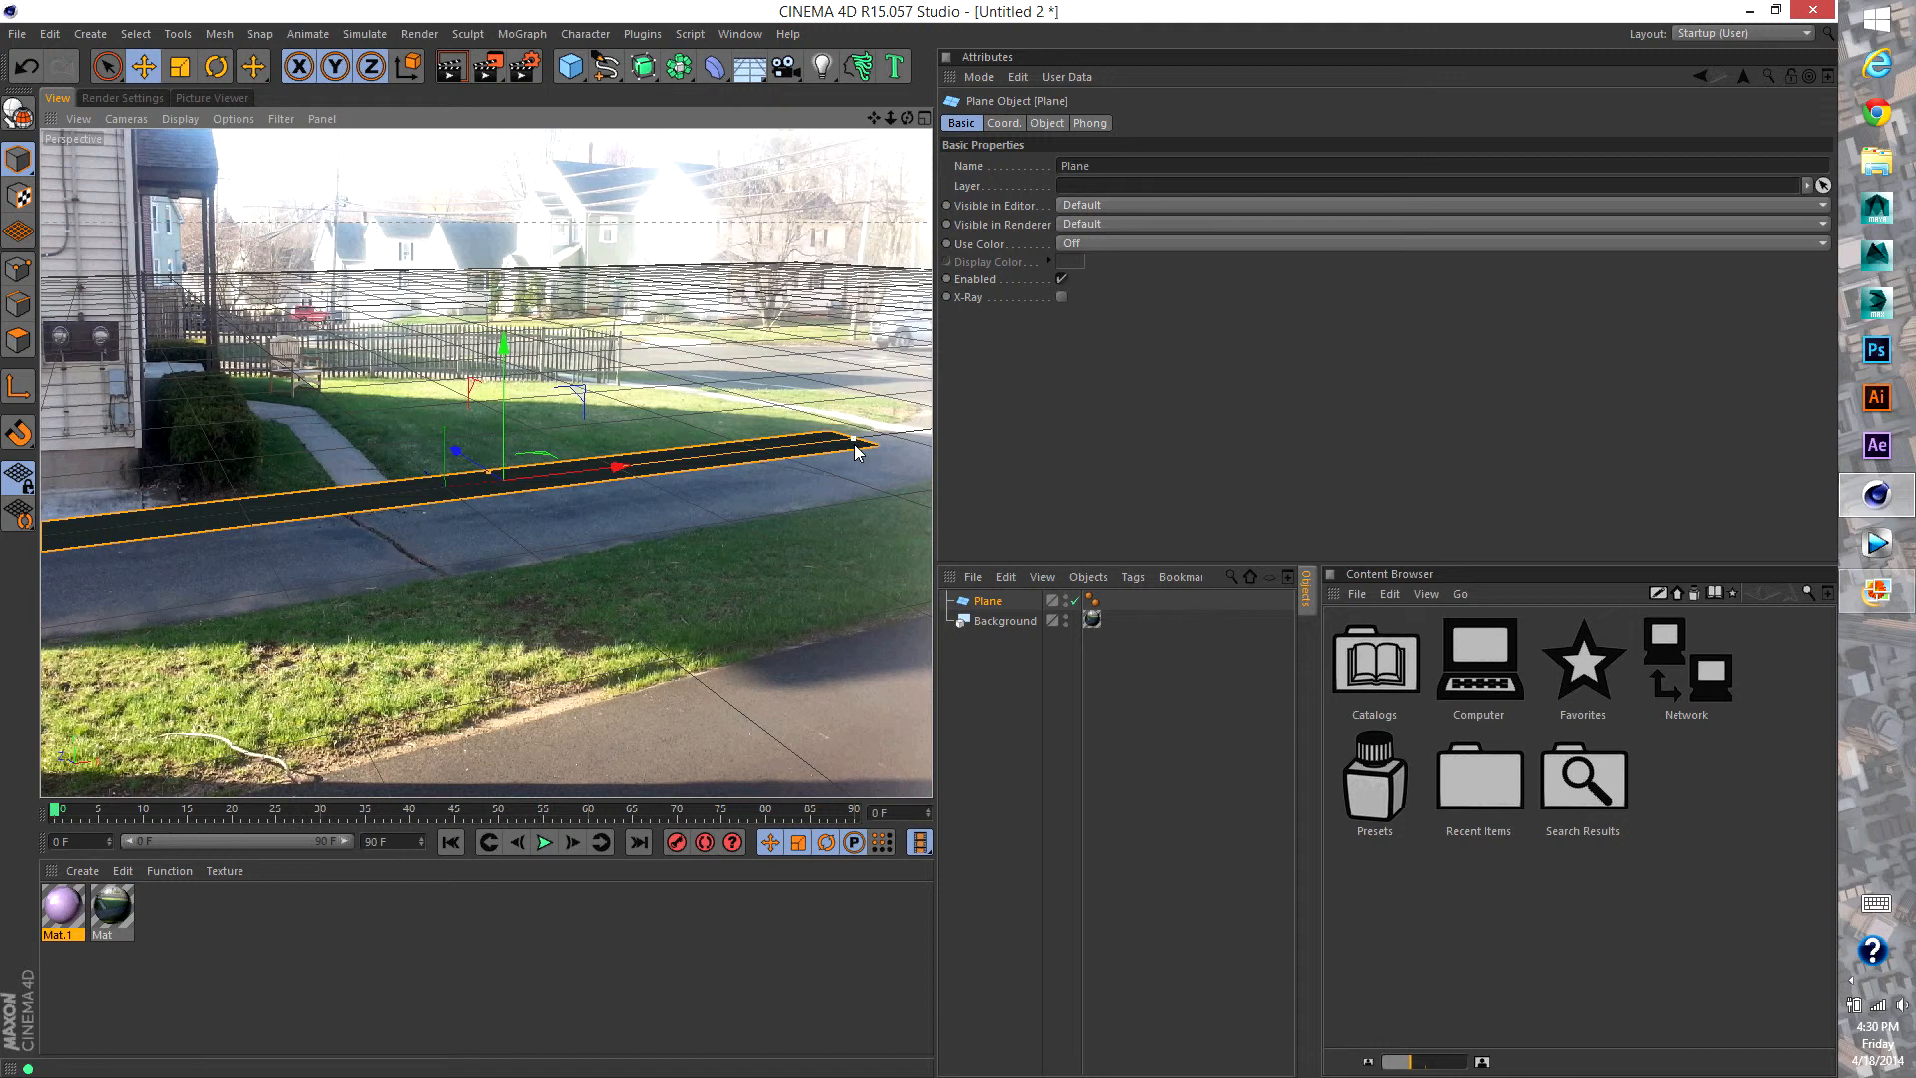
left_click_drag(619, 465, 669, 470)
mouse_move(536, 465)
left_mouse_down()
mouse_move(522, 428)
mouse_move(602, 485)
mouse_move(508, 469)
left_mouse_up()
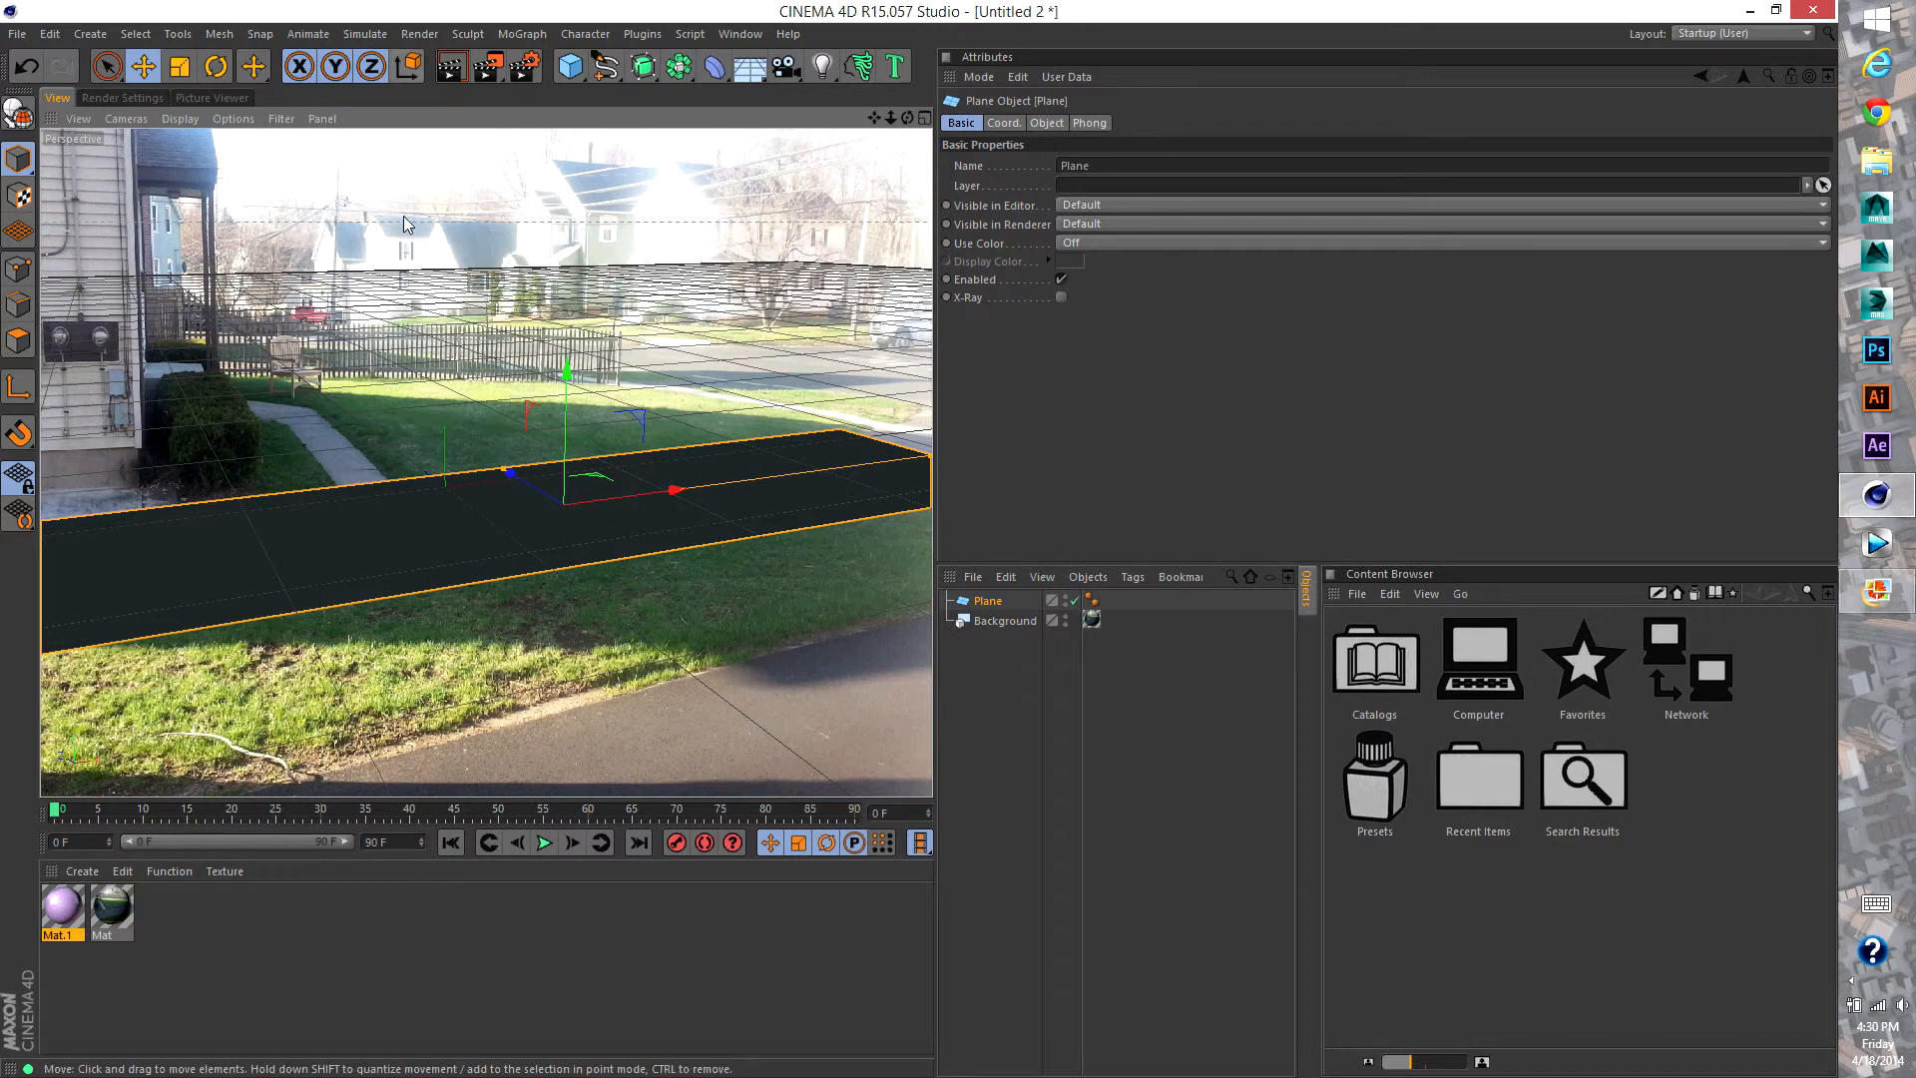
left_click(451, 67)
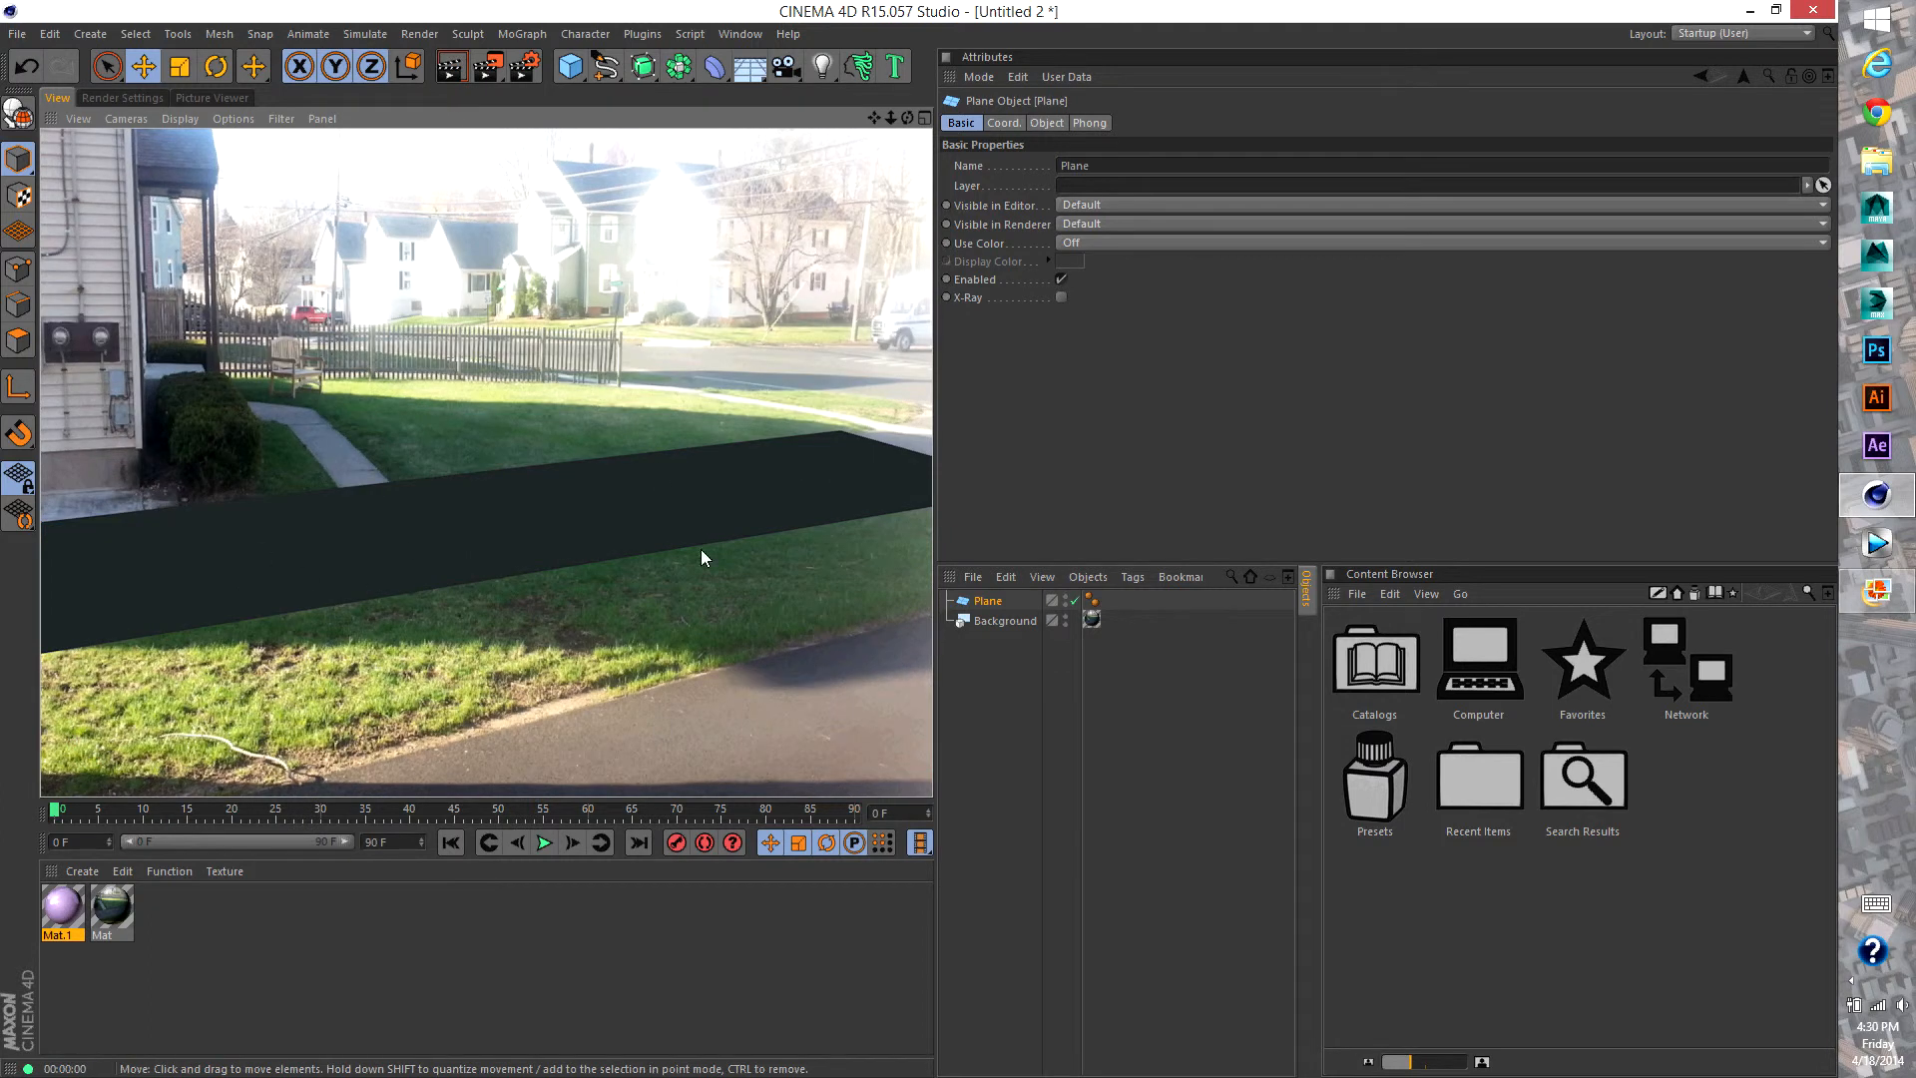
Apply the photo material Mat to the plane, set its texture projection to Frontal, and preview the render
left_click(435, 624)
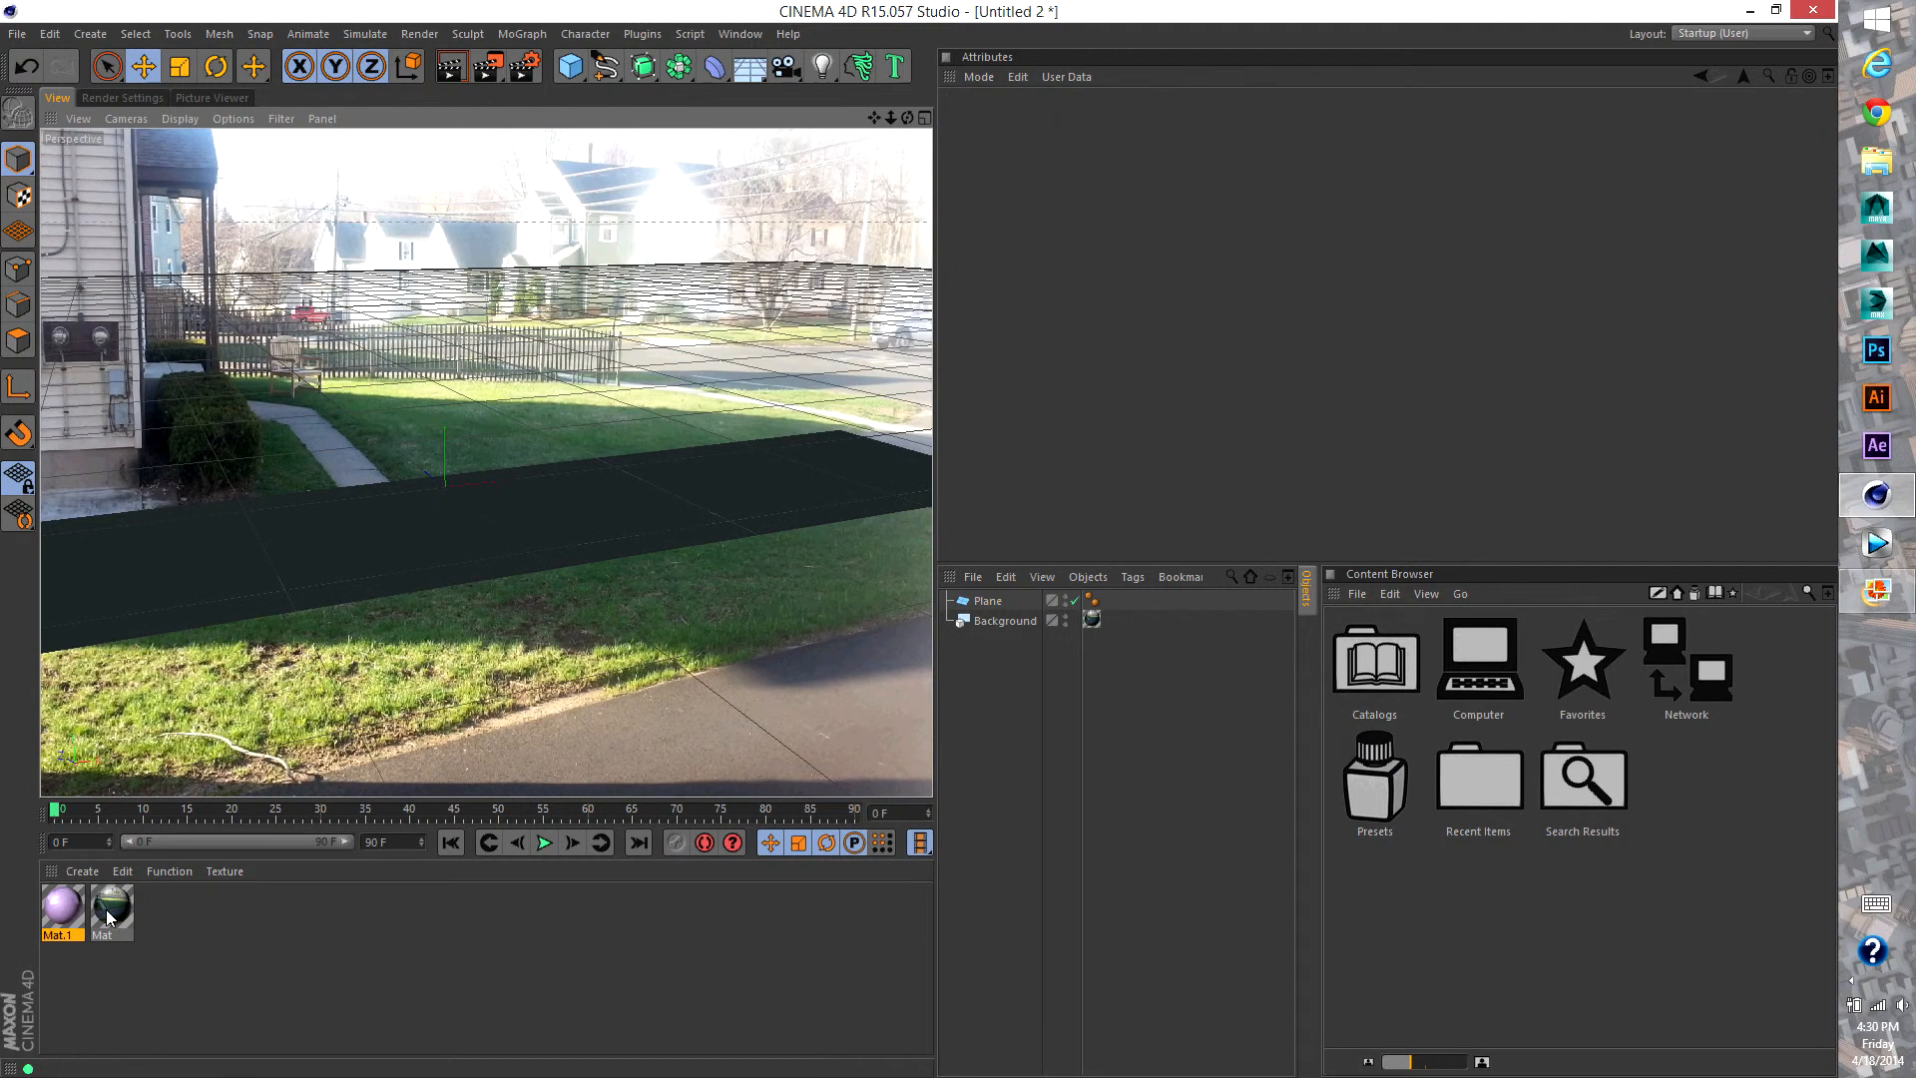
left_click_drag(107, 903, 986, 600)
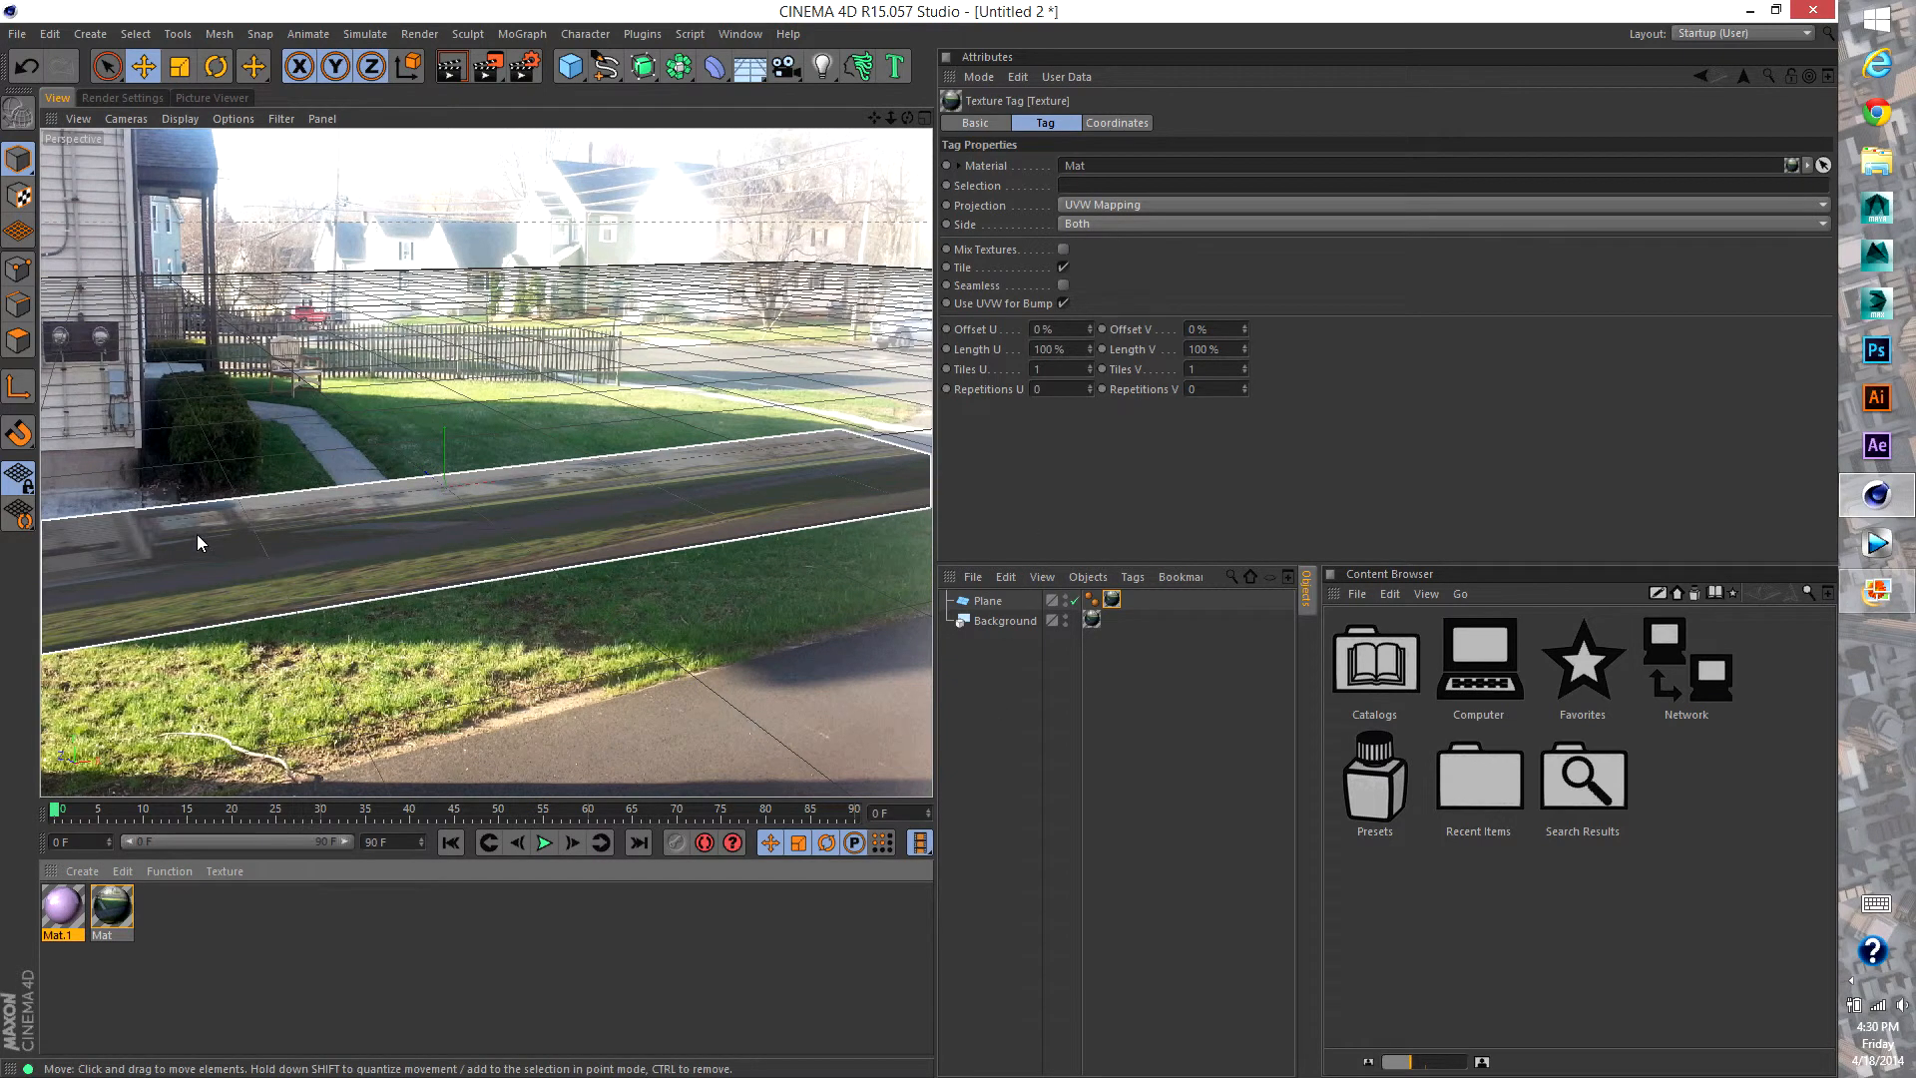
key("ctrl+r")
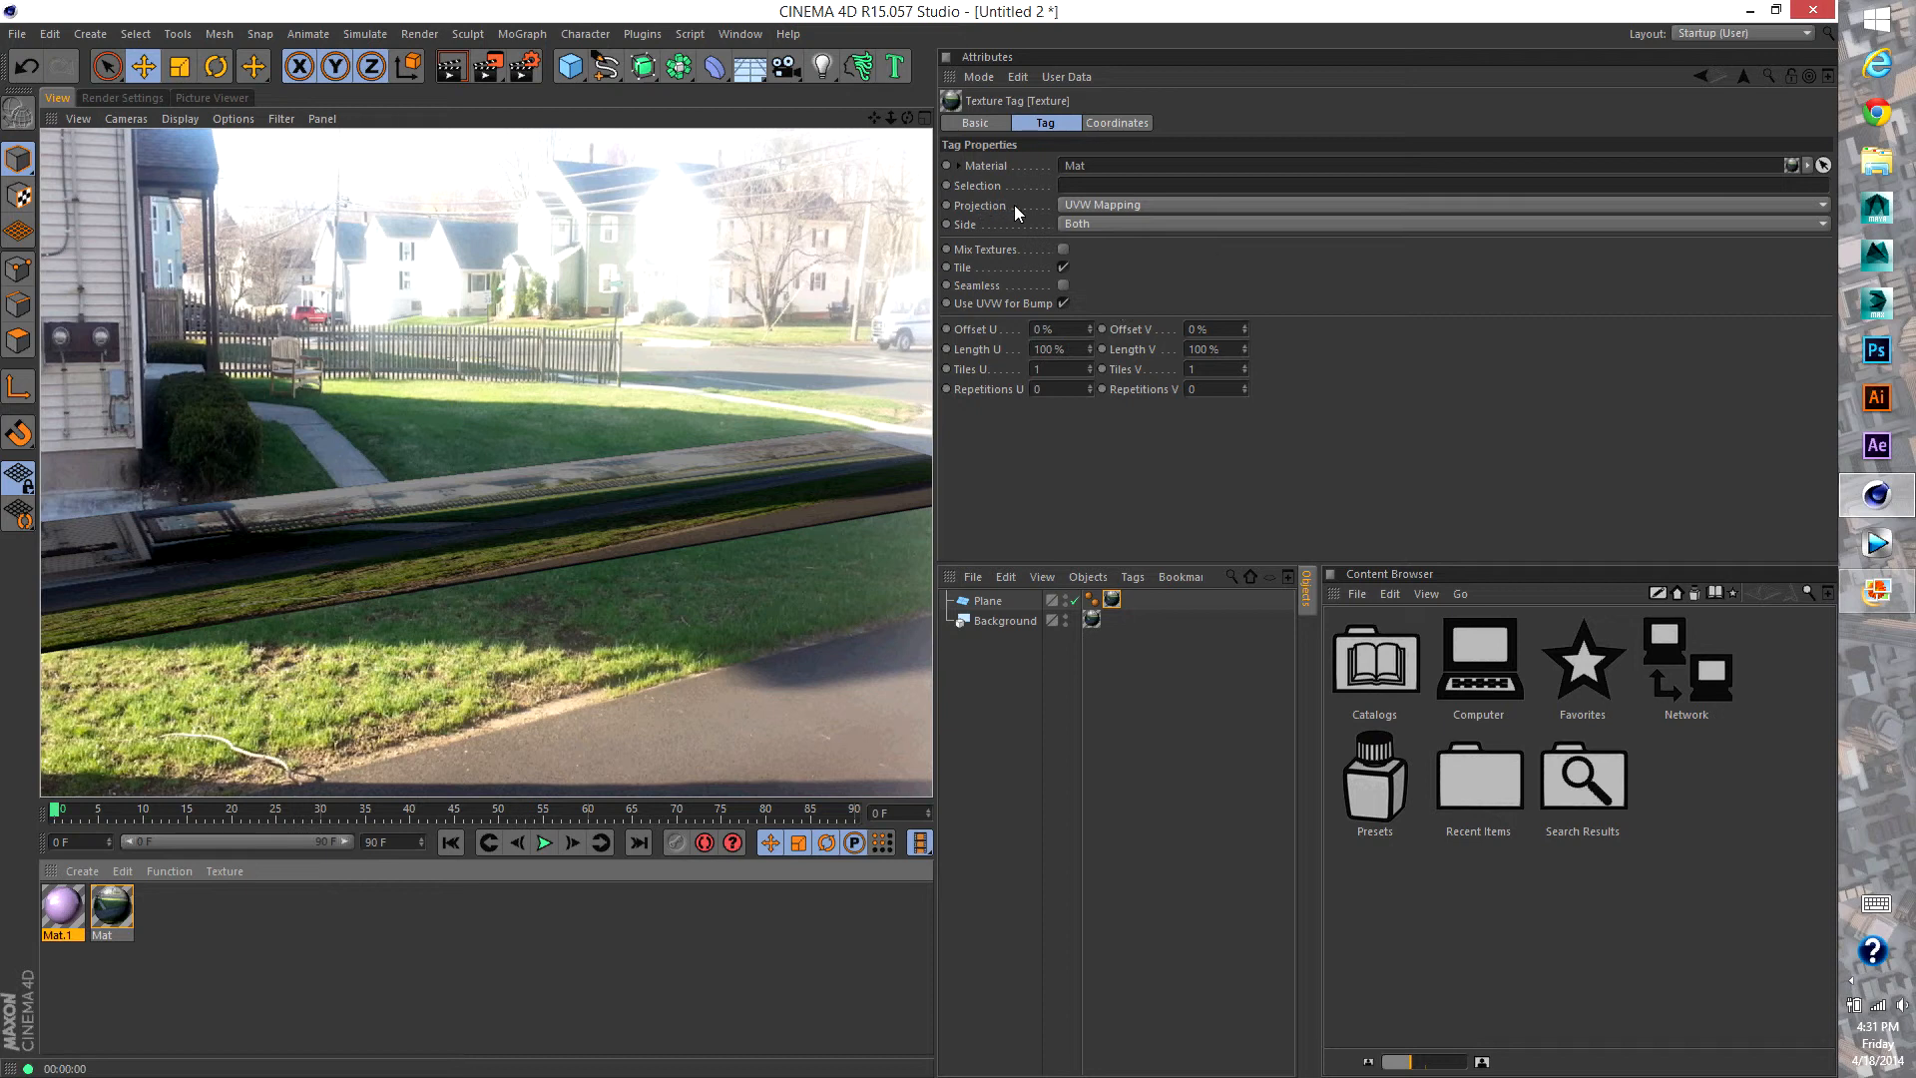
left_click(1163, 205)
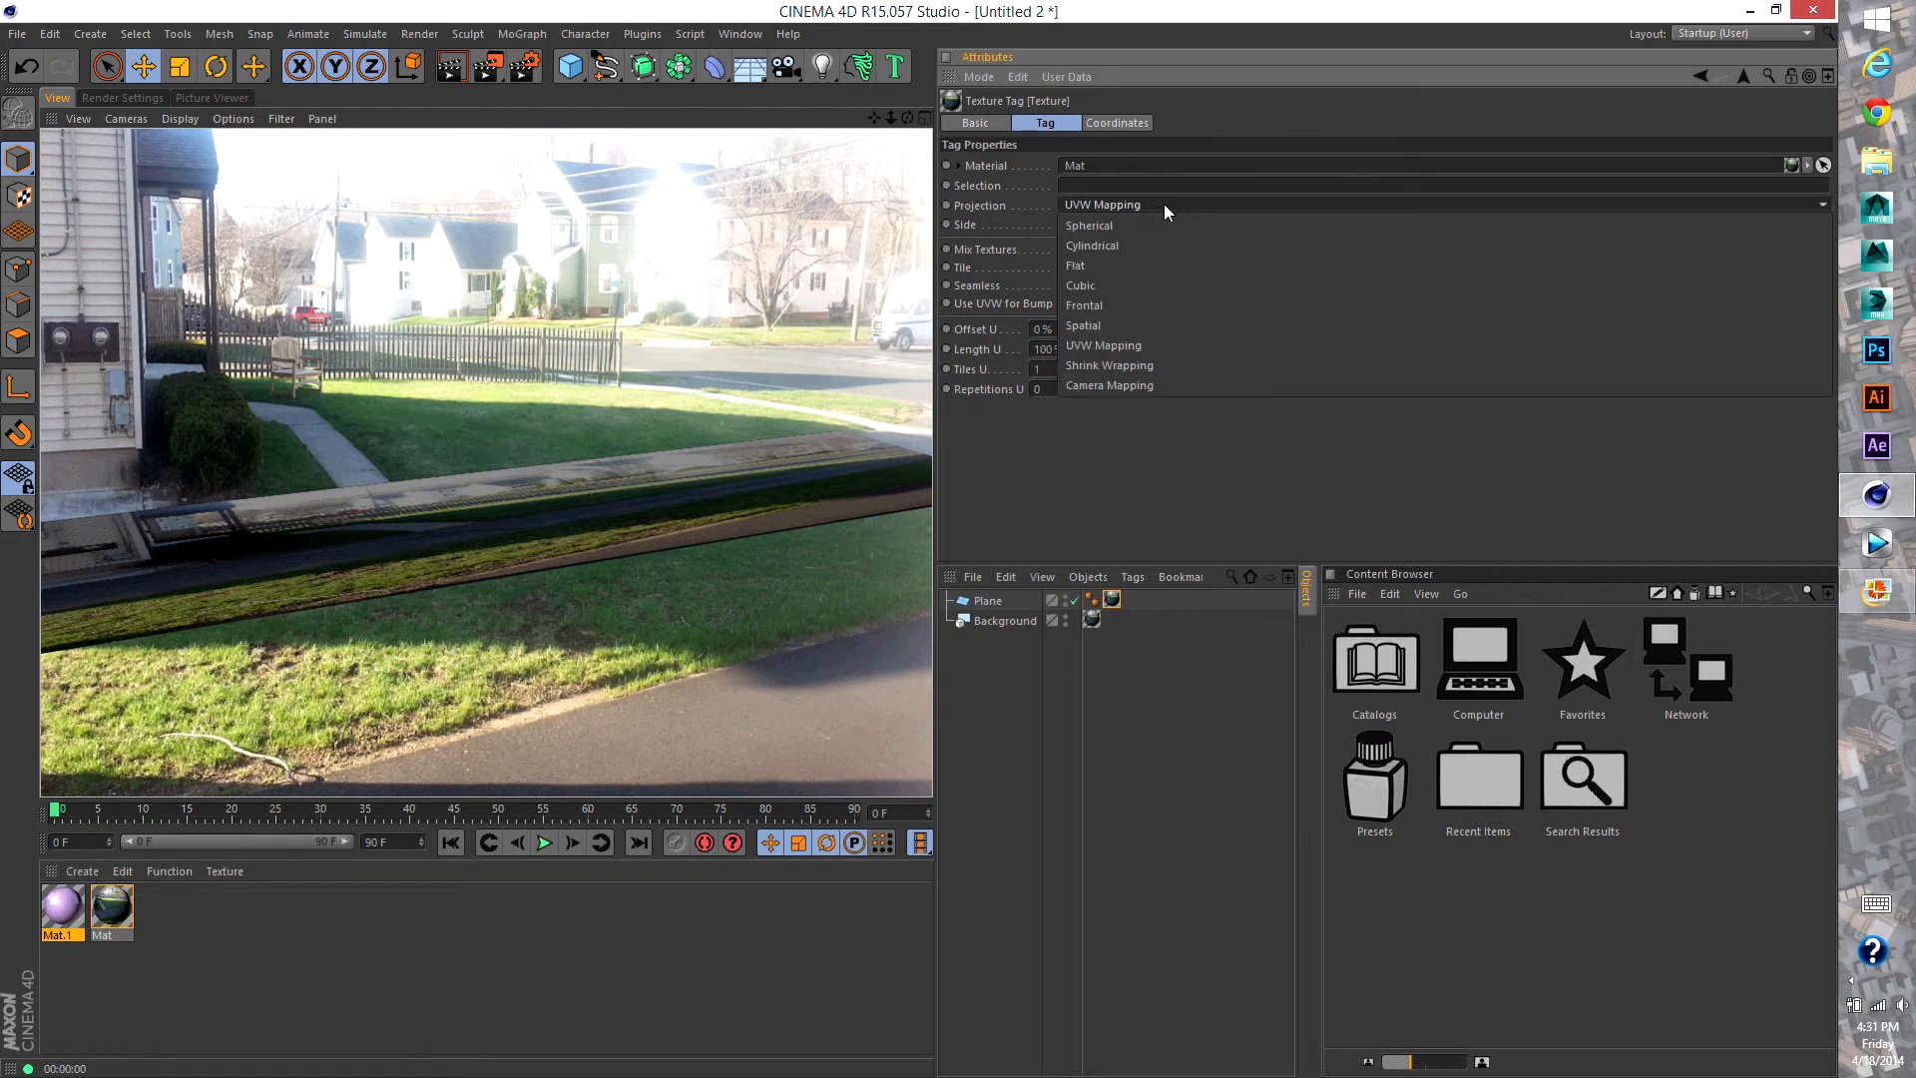
left_click(1159, 303)
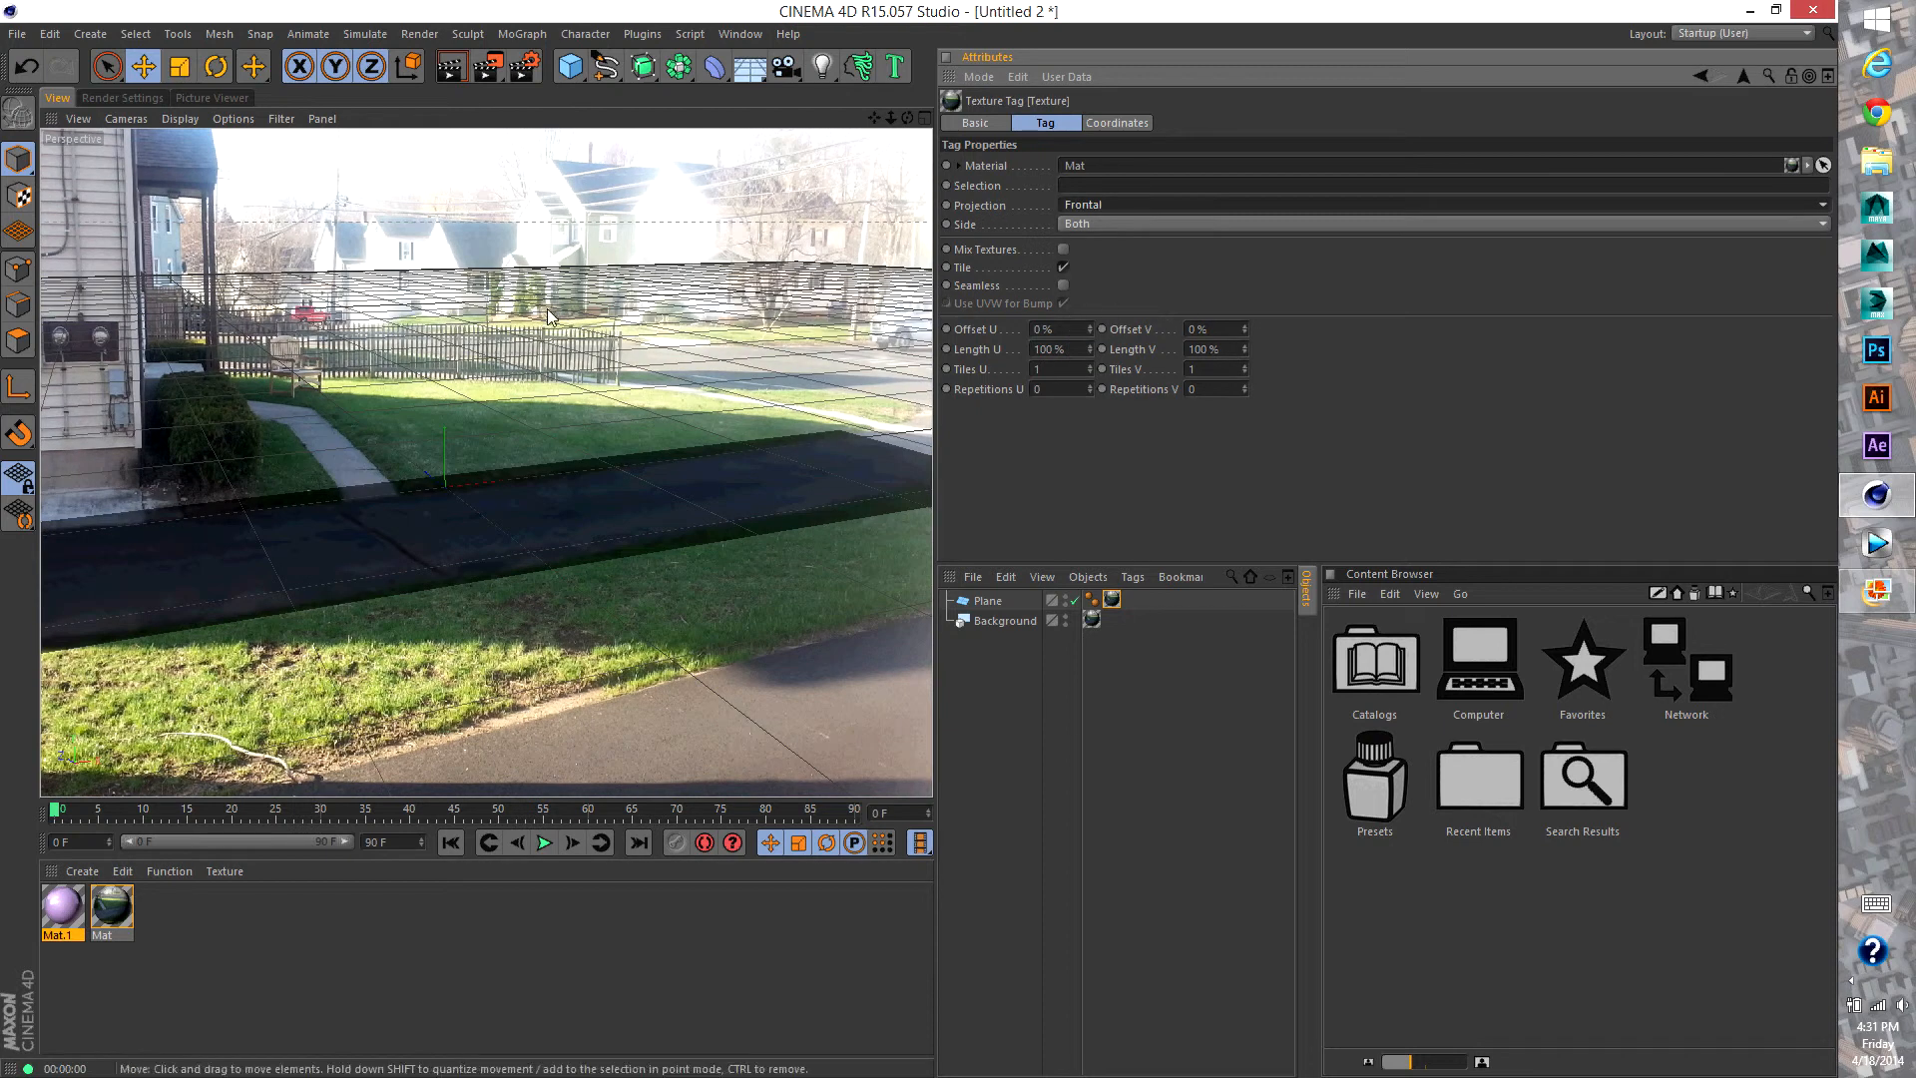
left_click(447, 62)
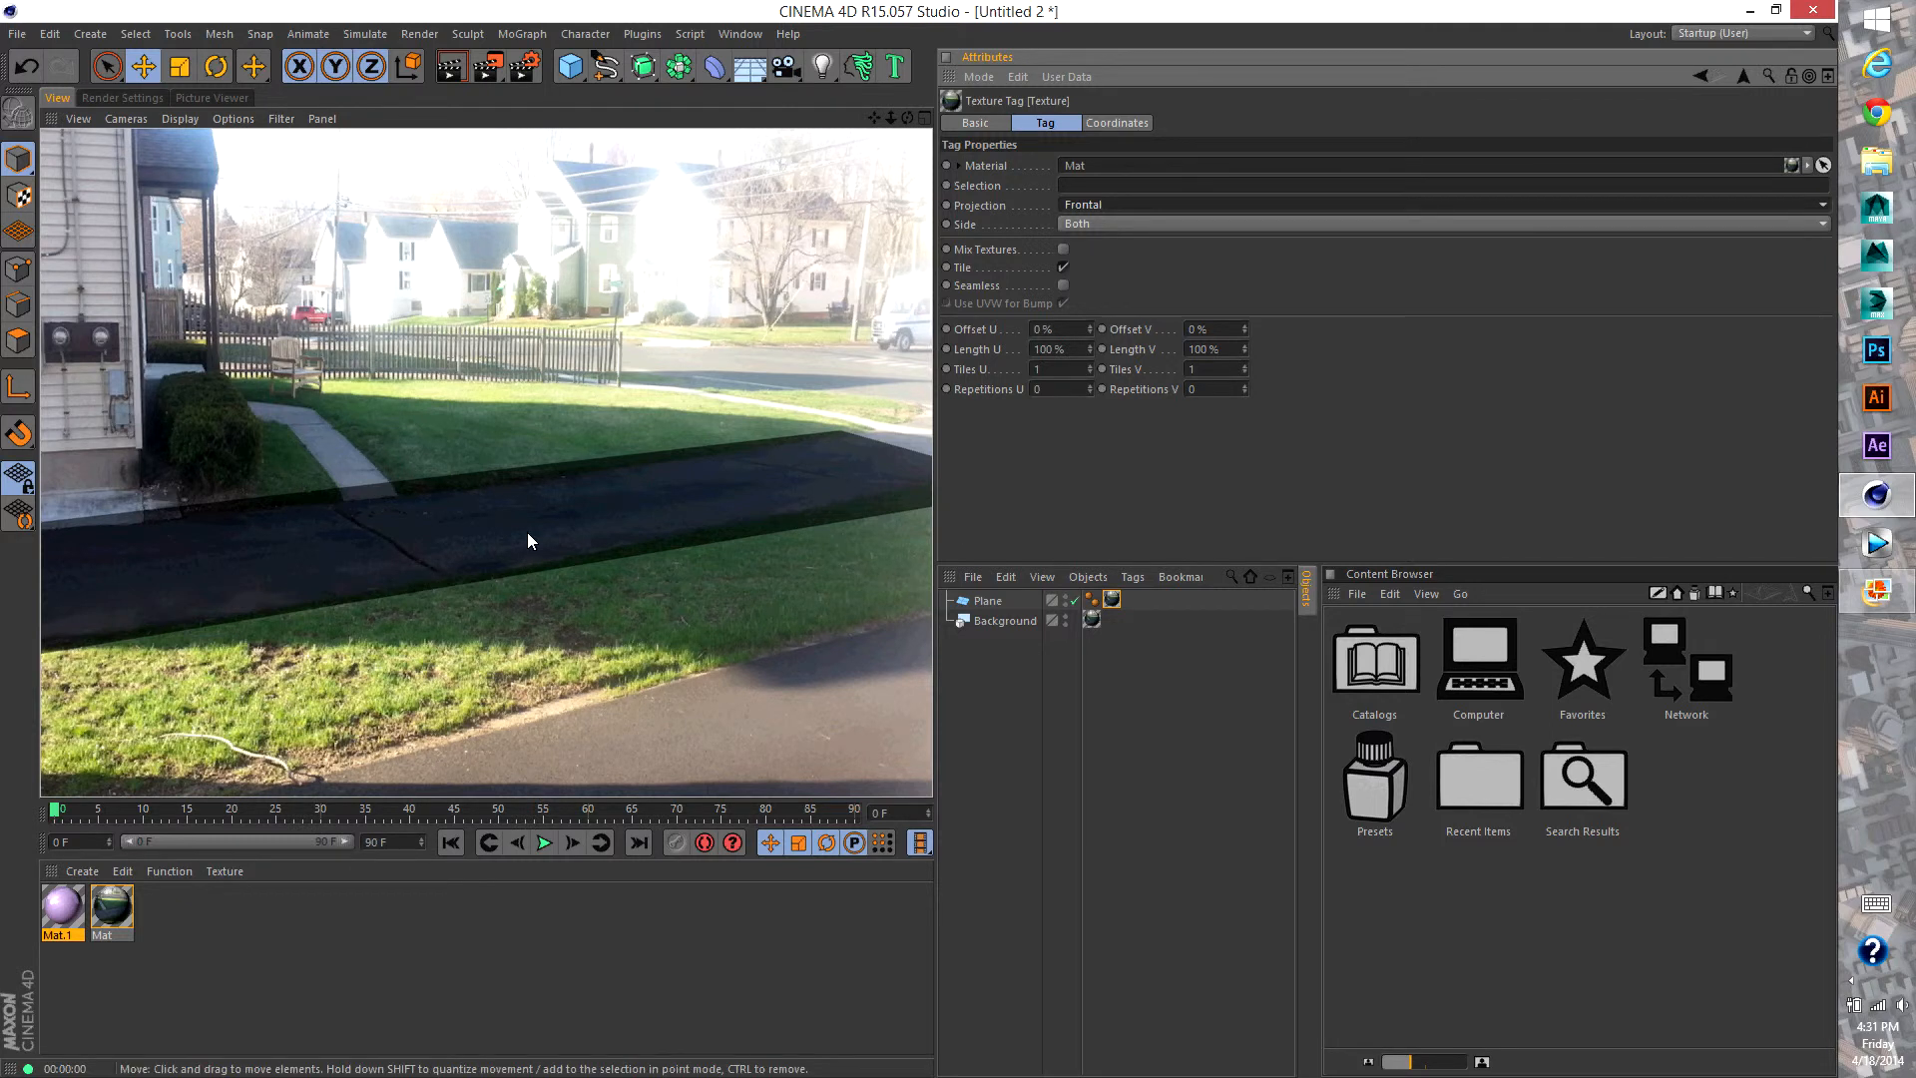
Add a Compositing tag to the plane with Compositing Background enabled, and render the view to check the blend
left_click(980, 604)
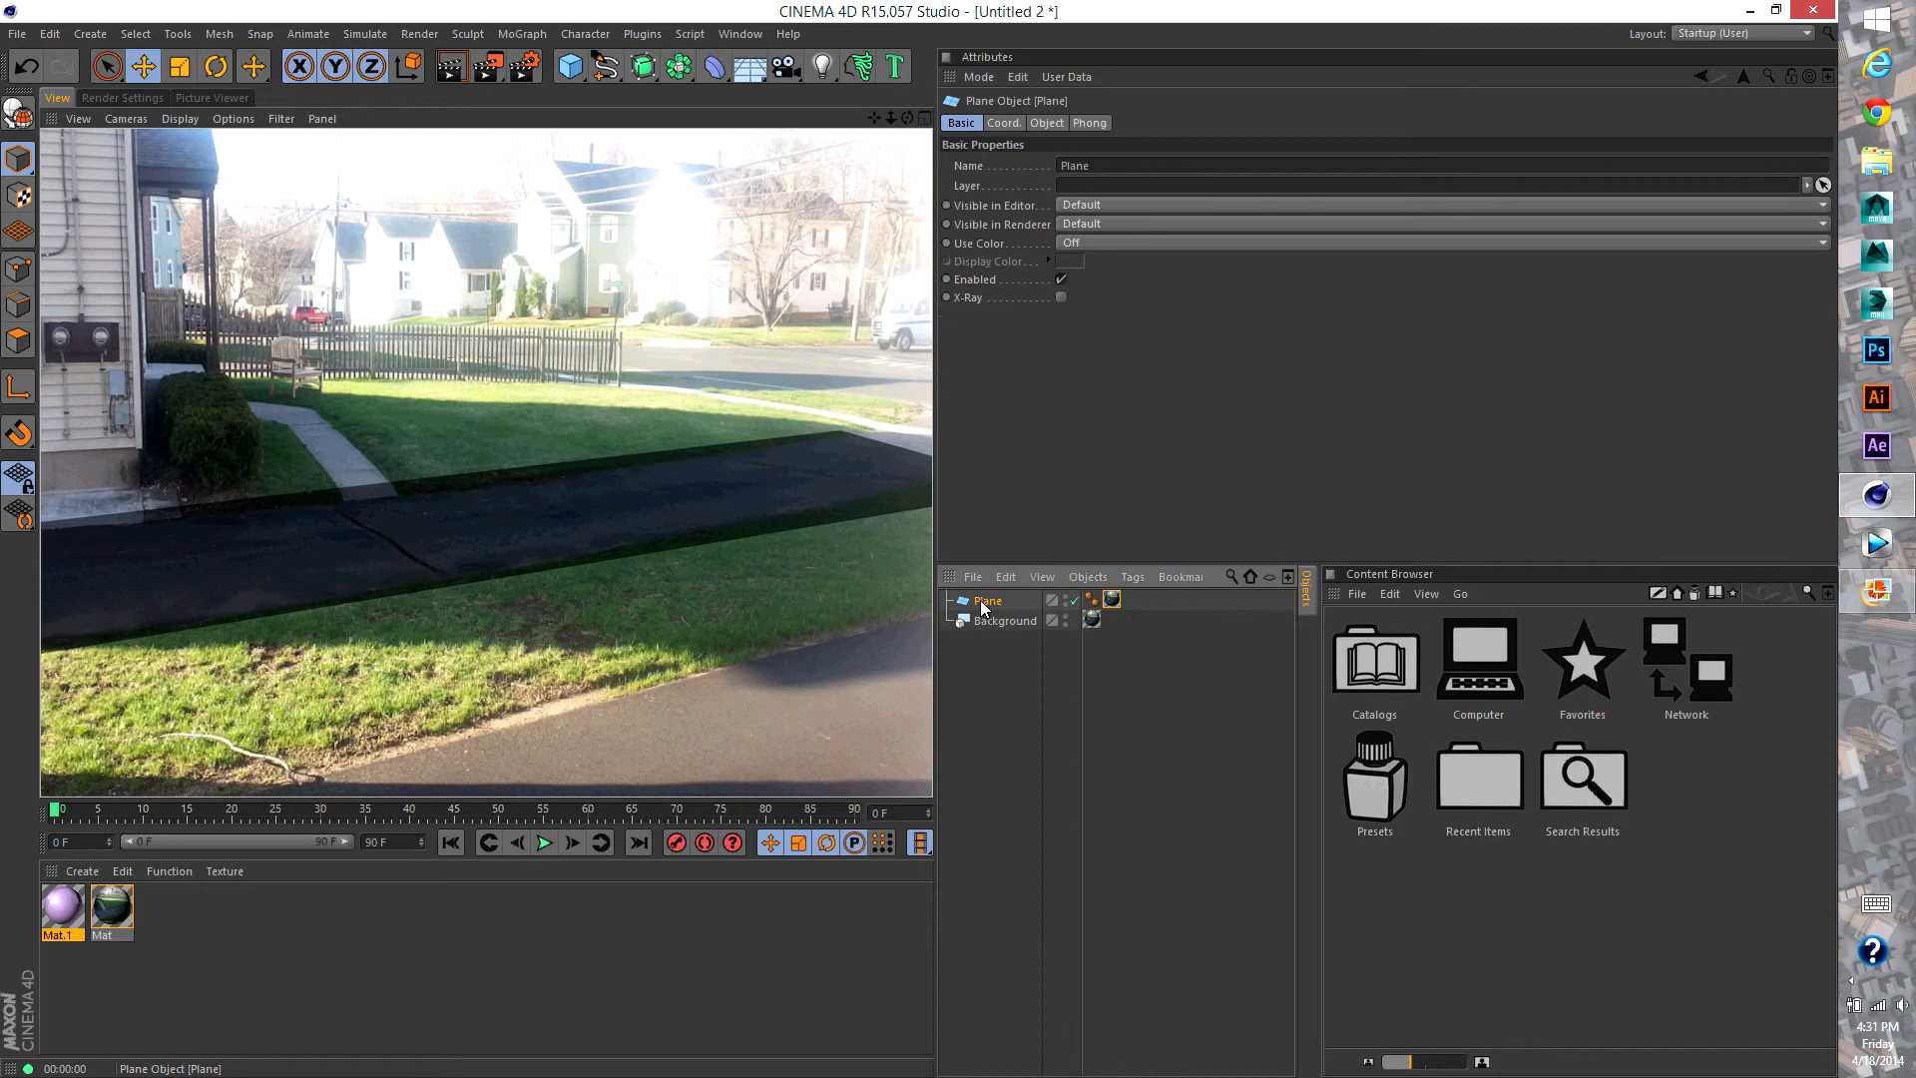
right_click(982, 606)
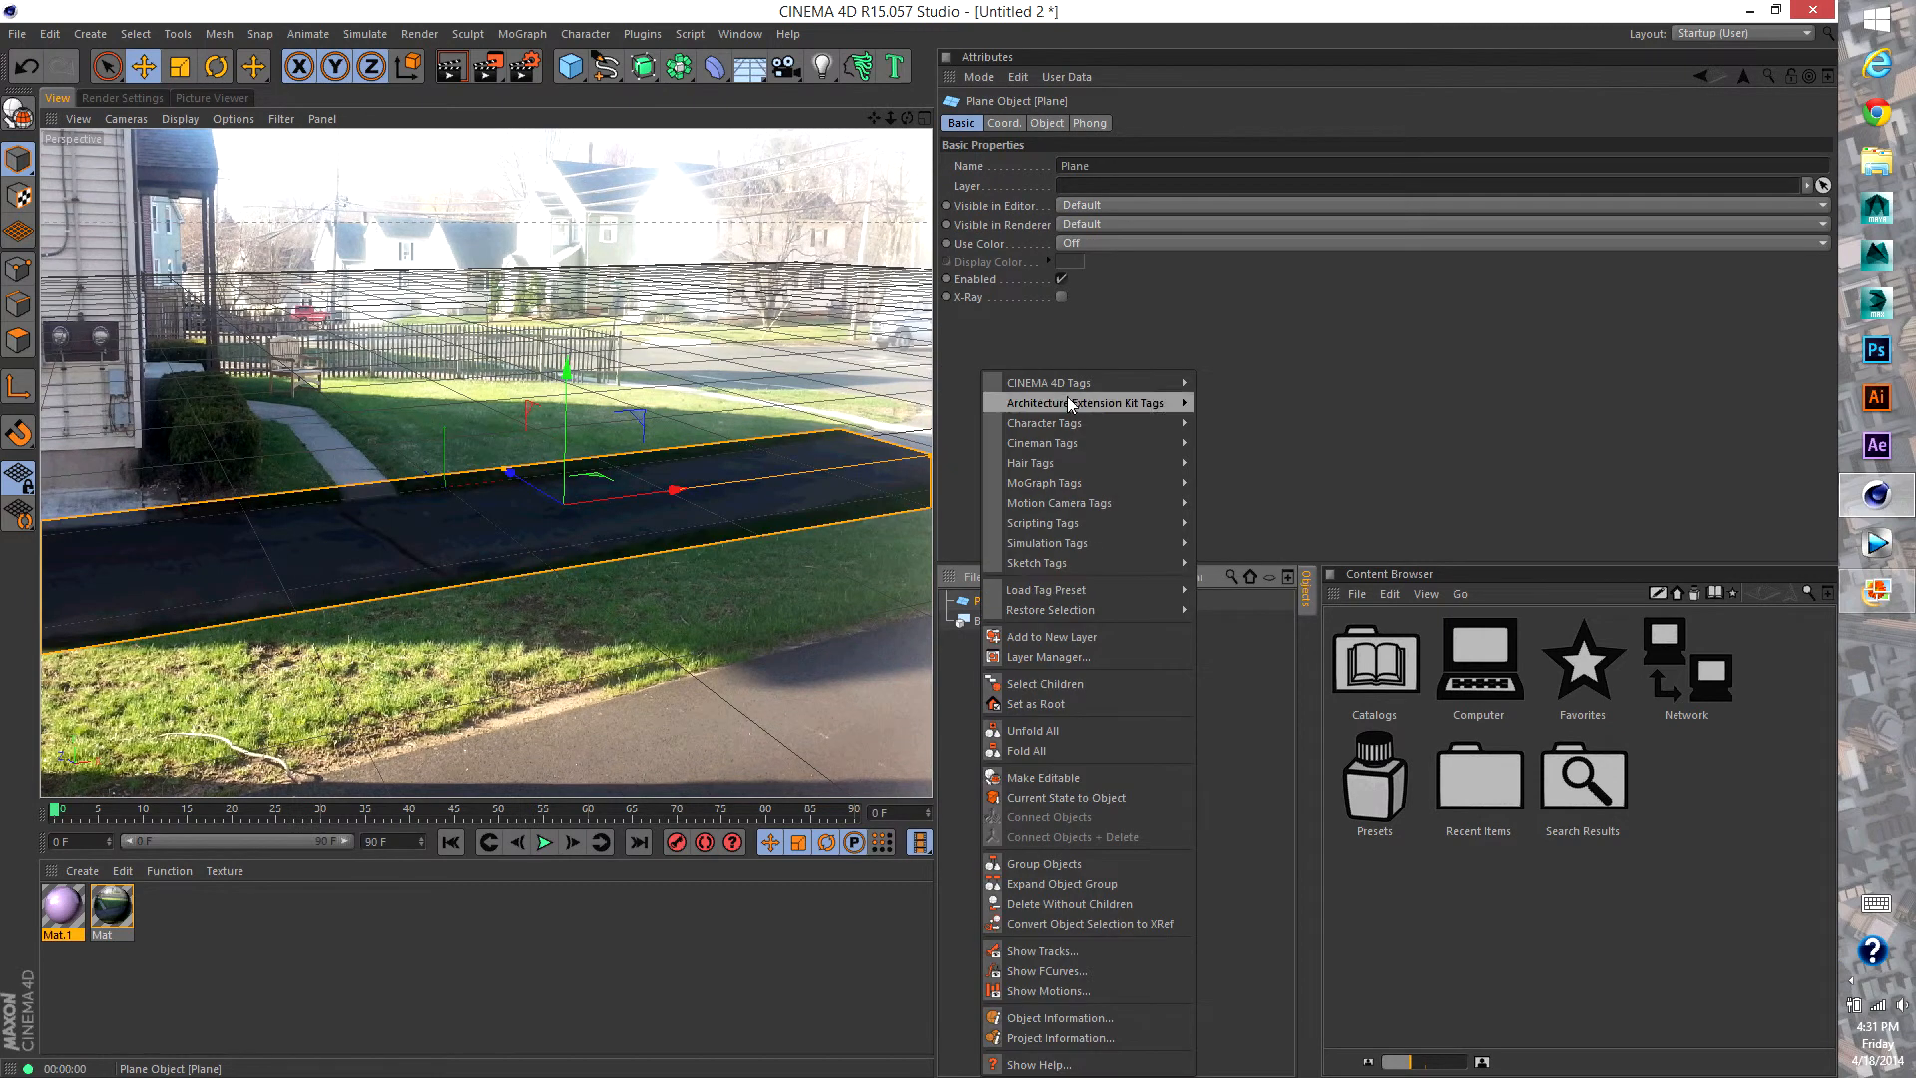
mouse_move(1070, 384)
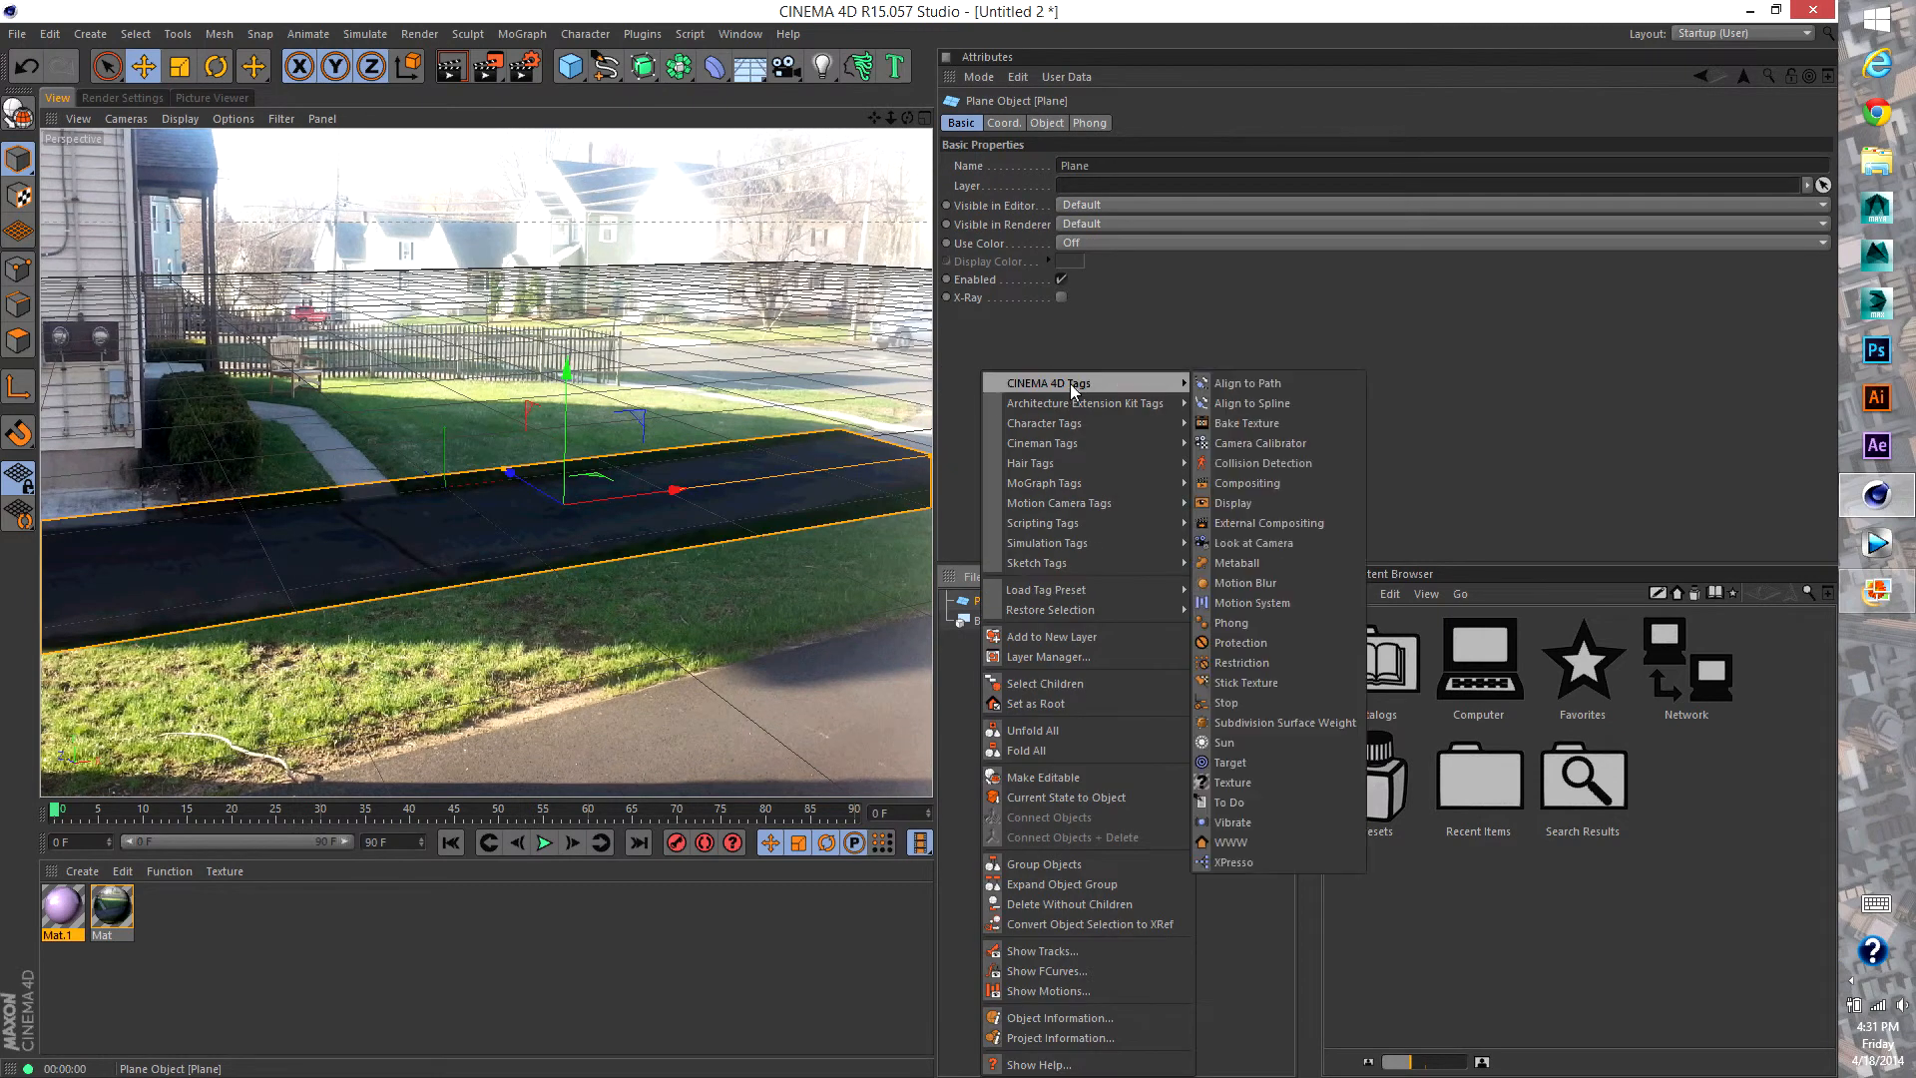
left_click(1279, 485)
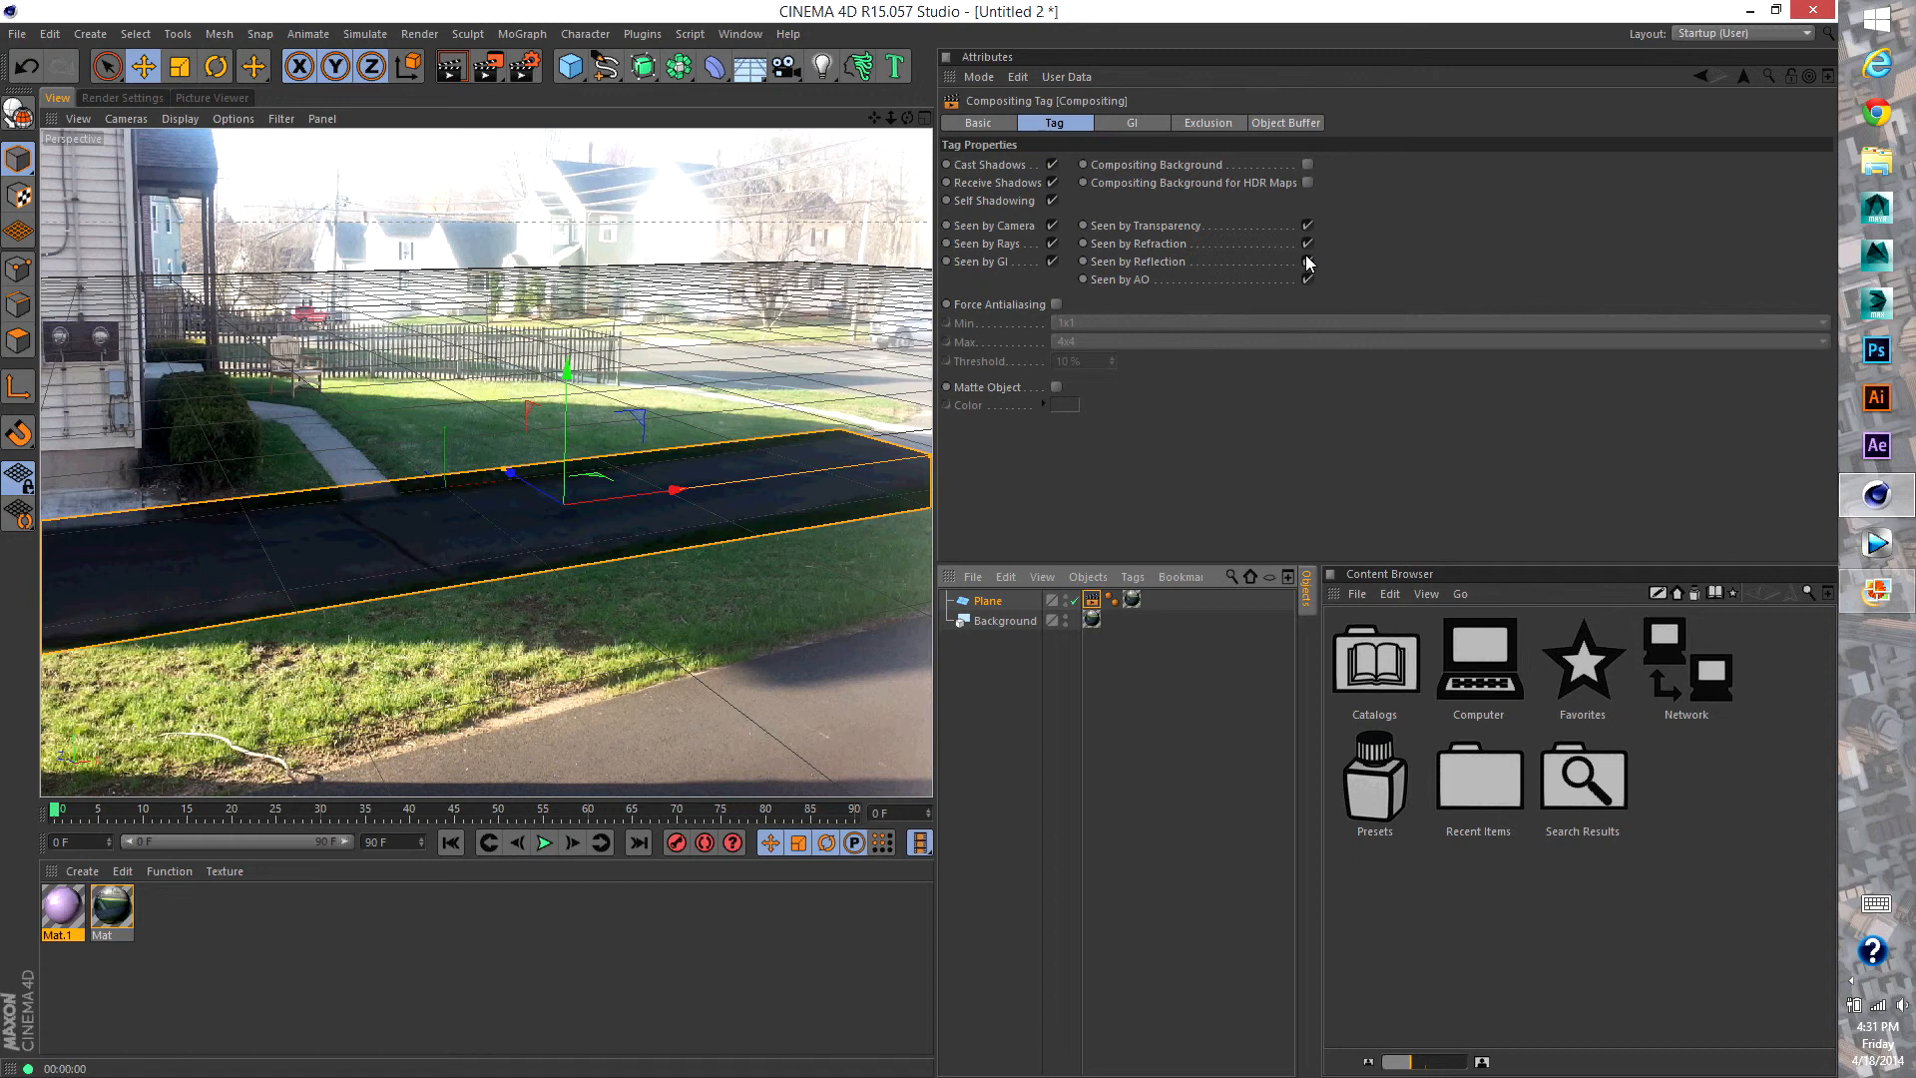
left_click(1307, 164)
left_click(451, 70)
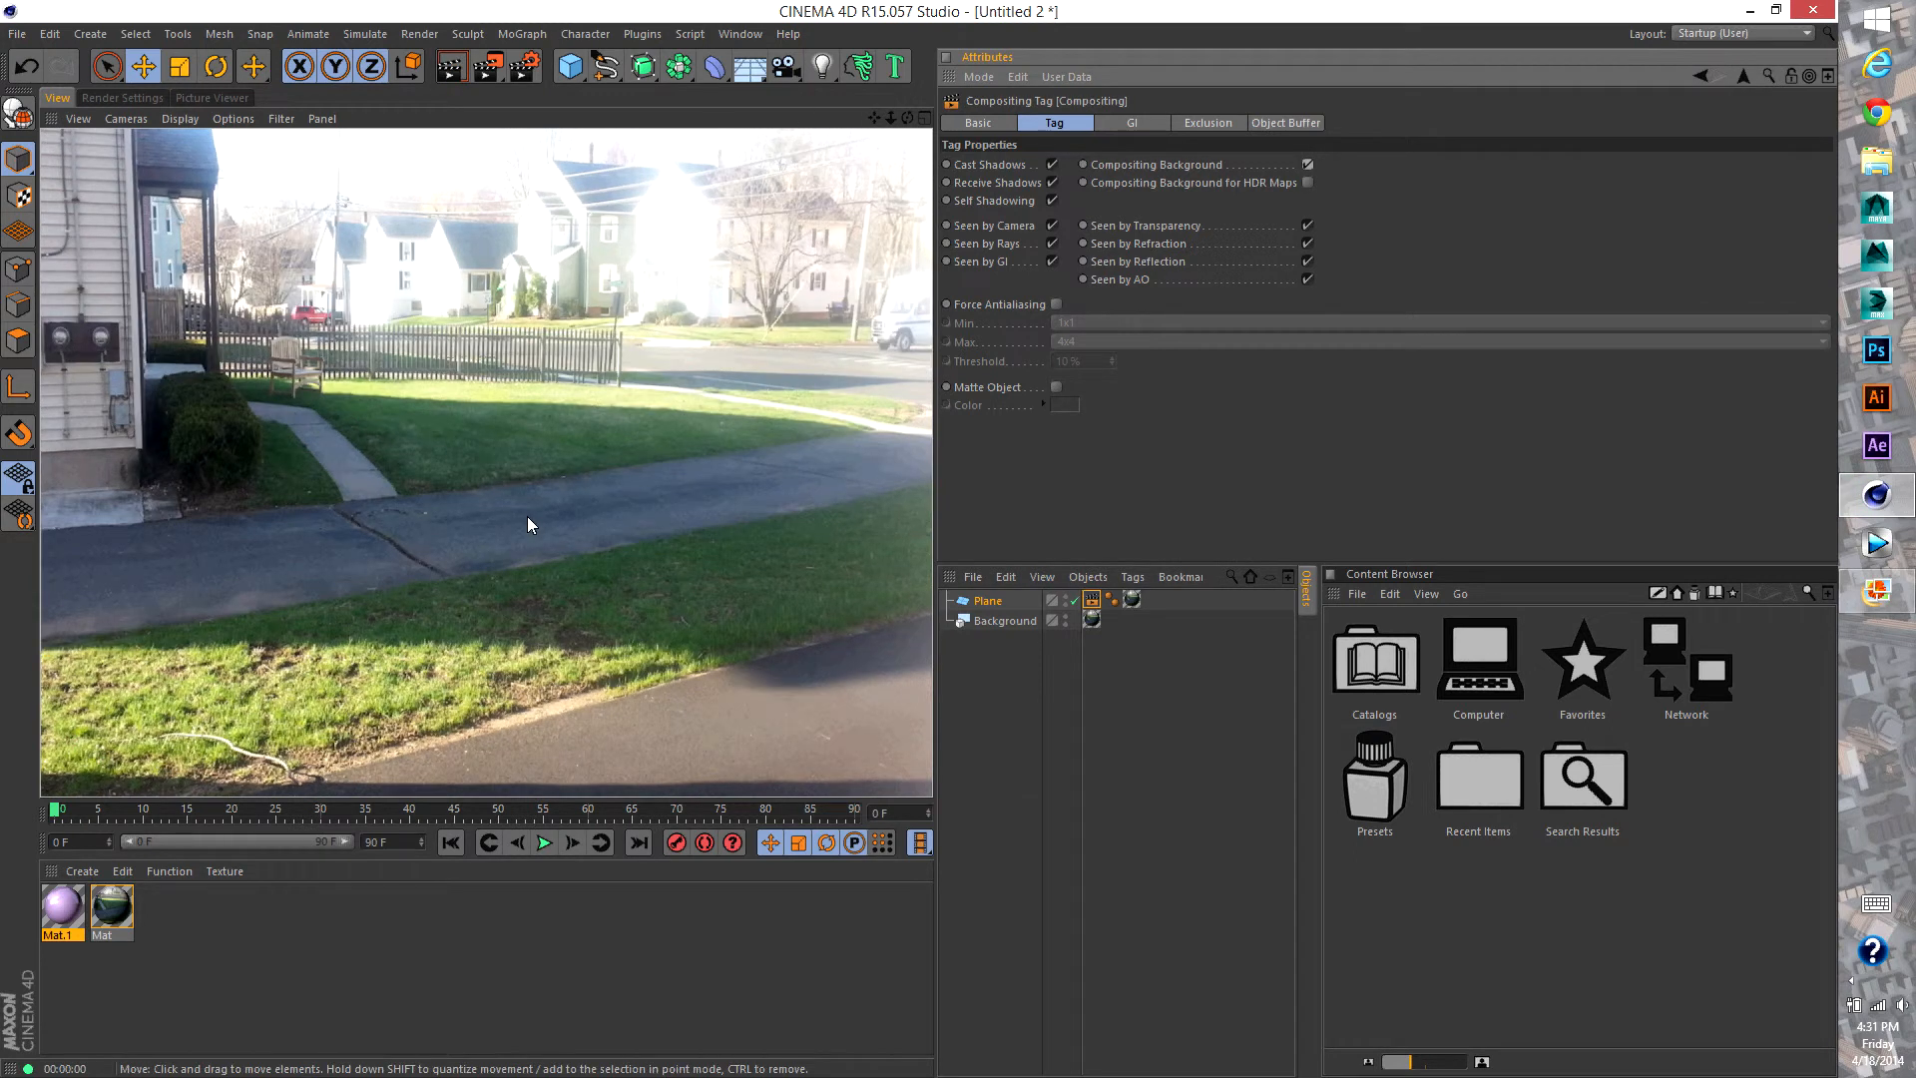
Add a MoText object on the driveway and set its depth to 100 cm
right_click(720, 359)
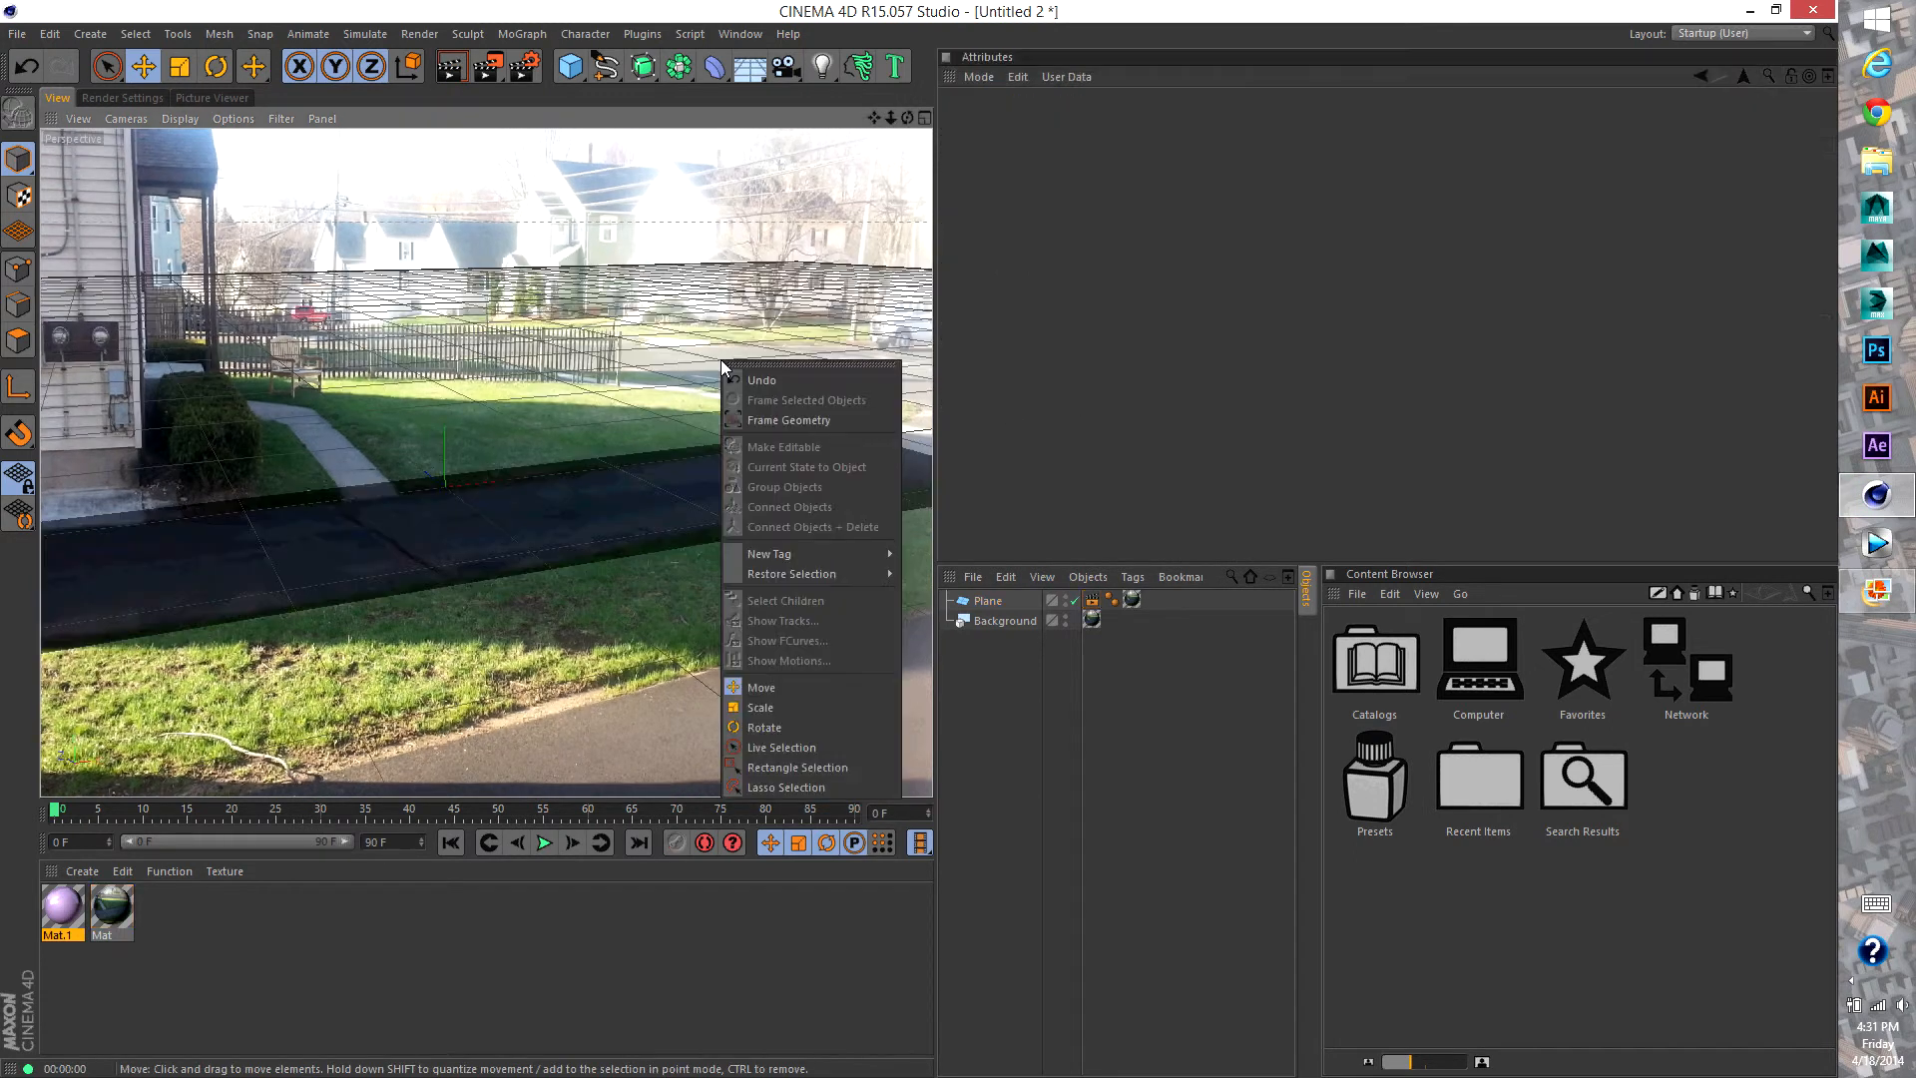
left_click(718, 360)
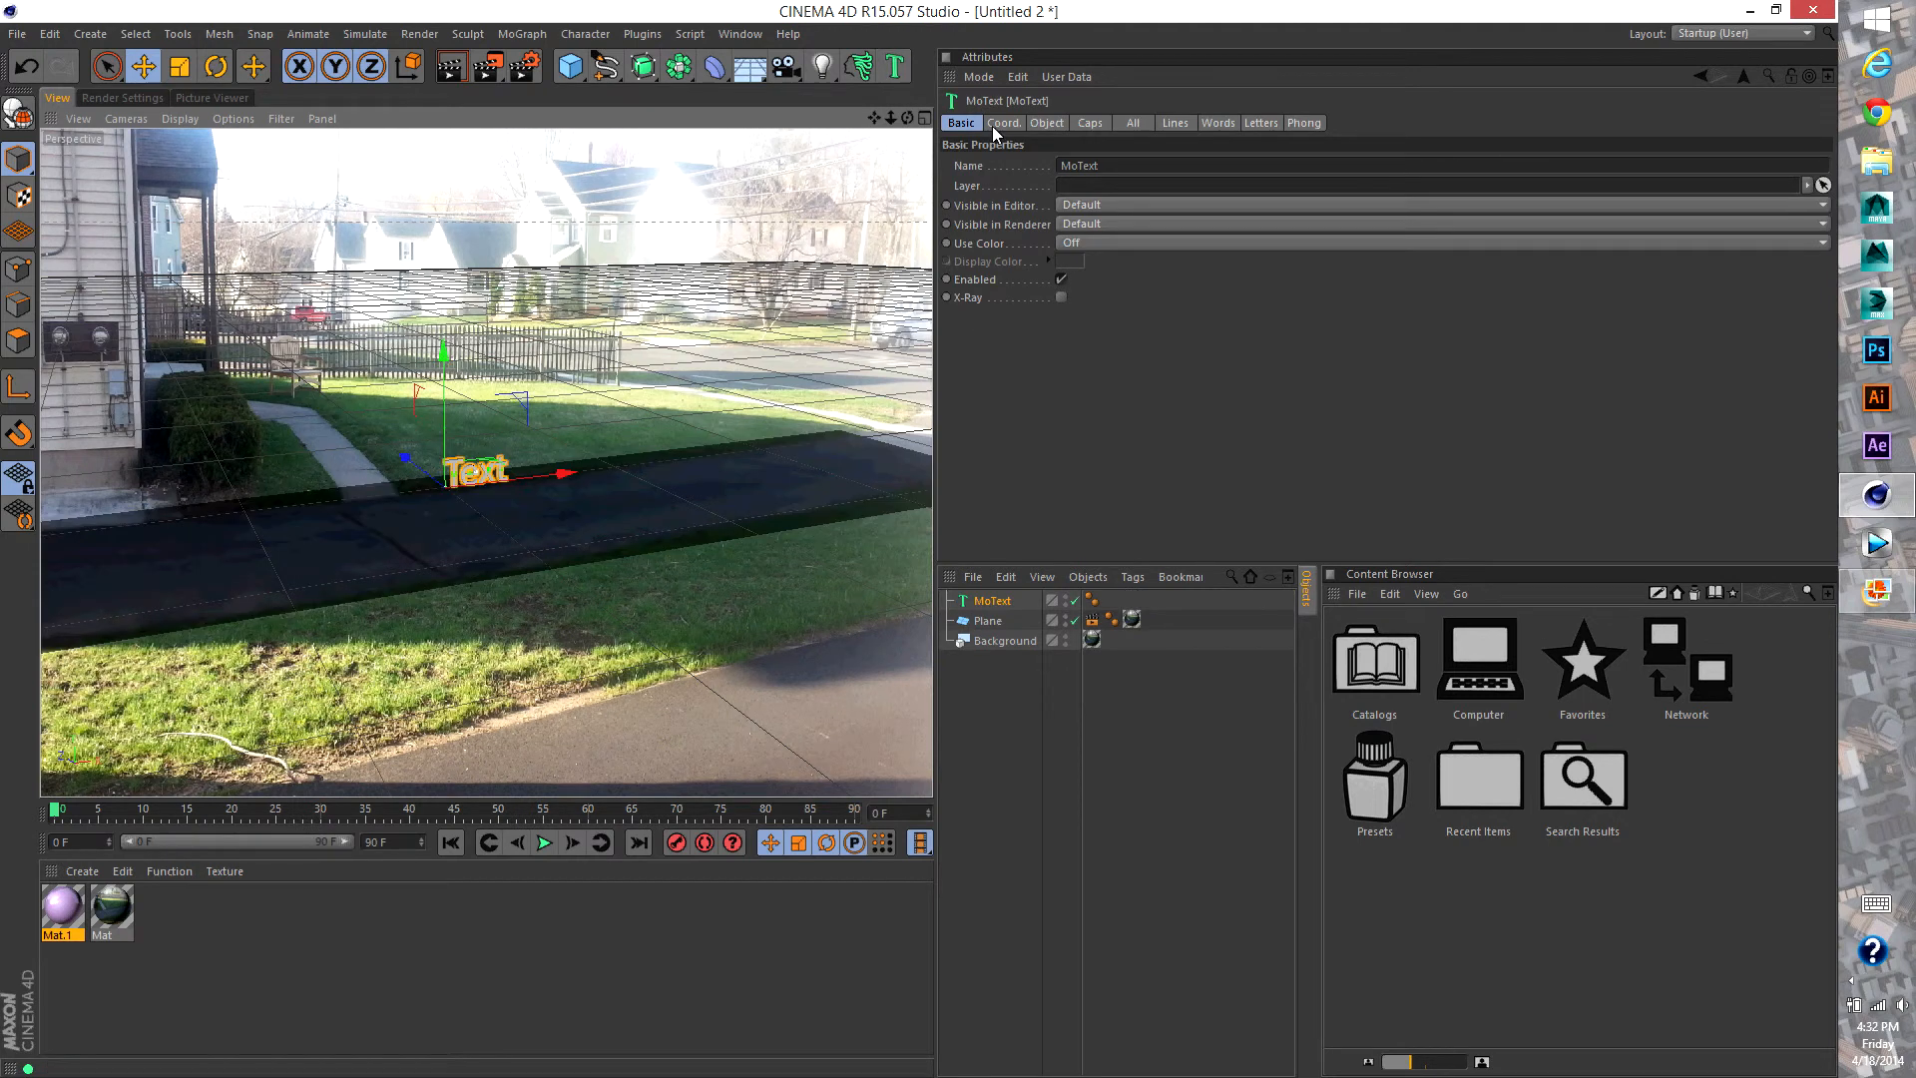
left_click(1047, 122)
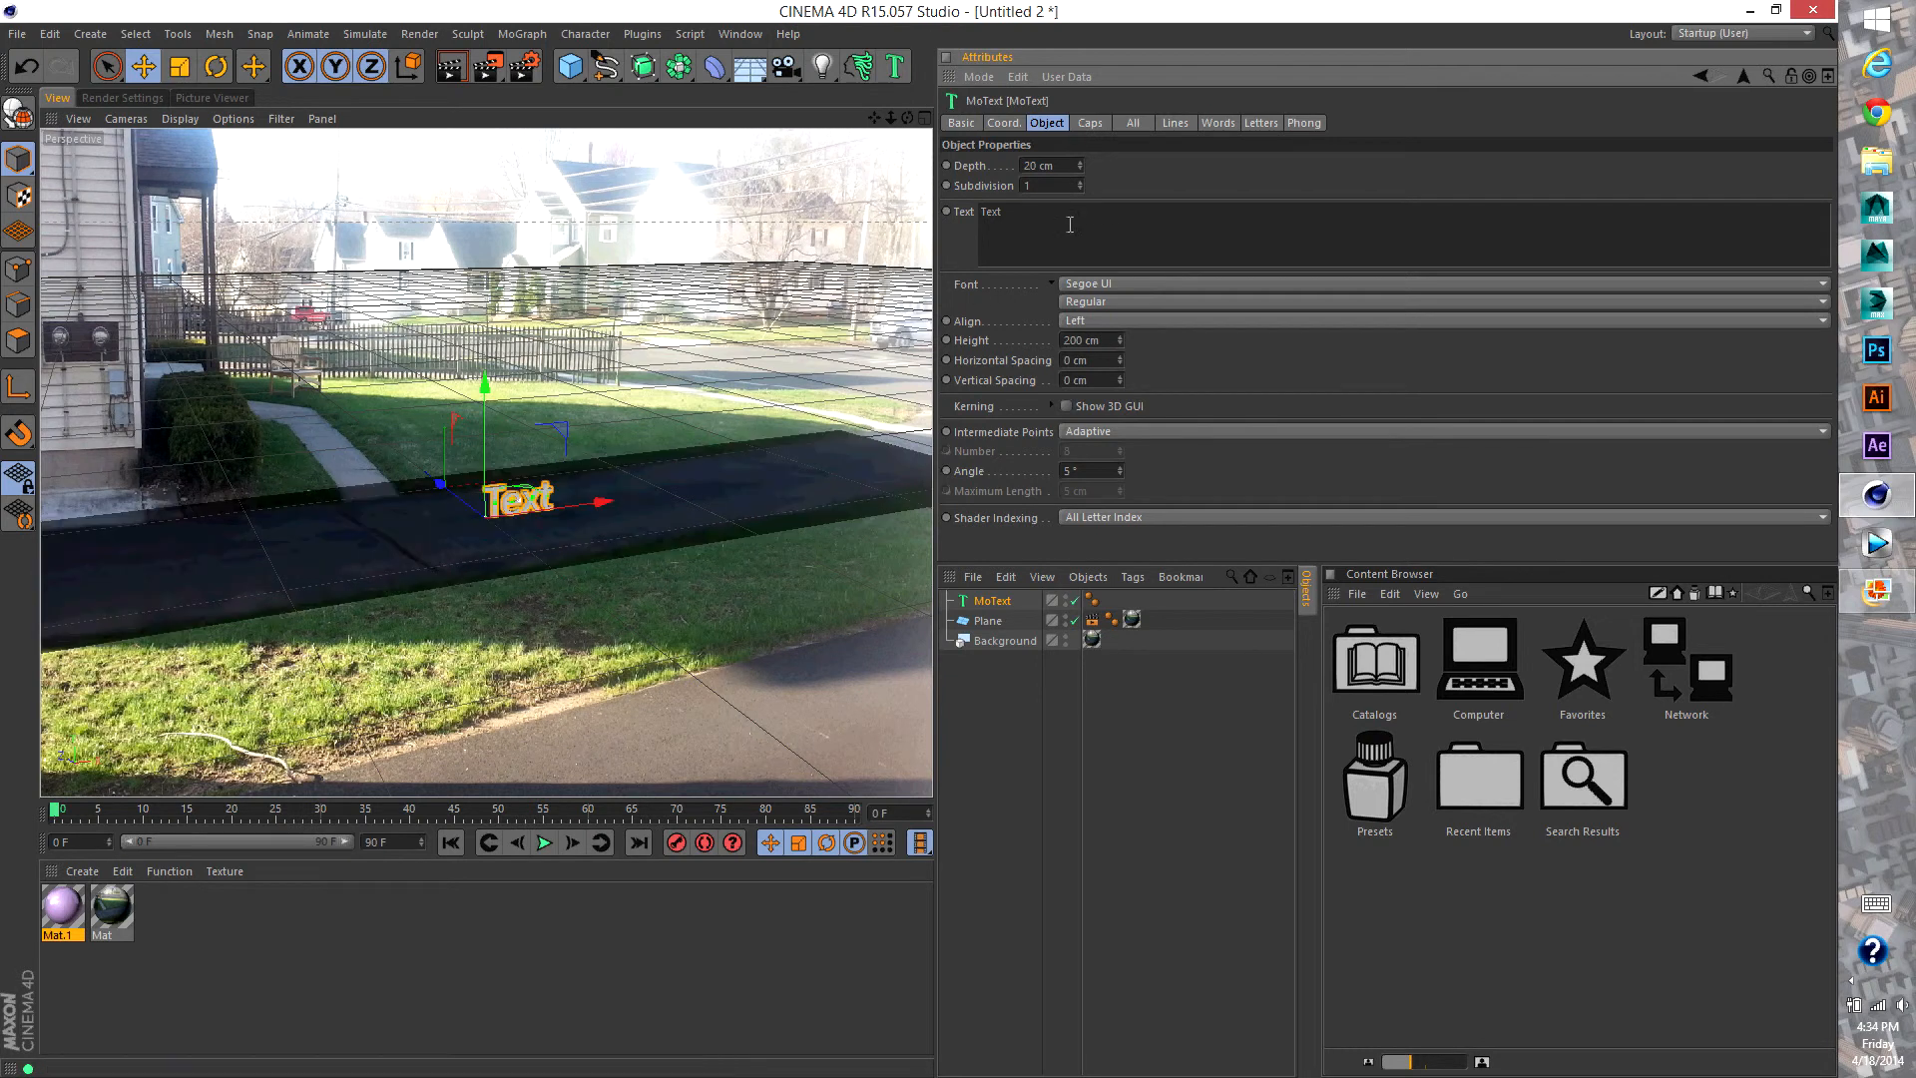
left_click(1048, 165)
type("60")
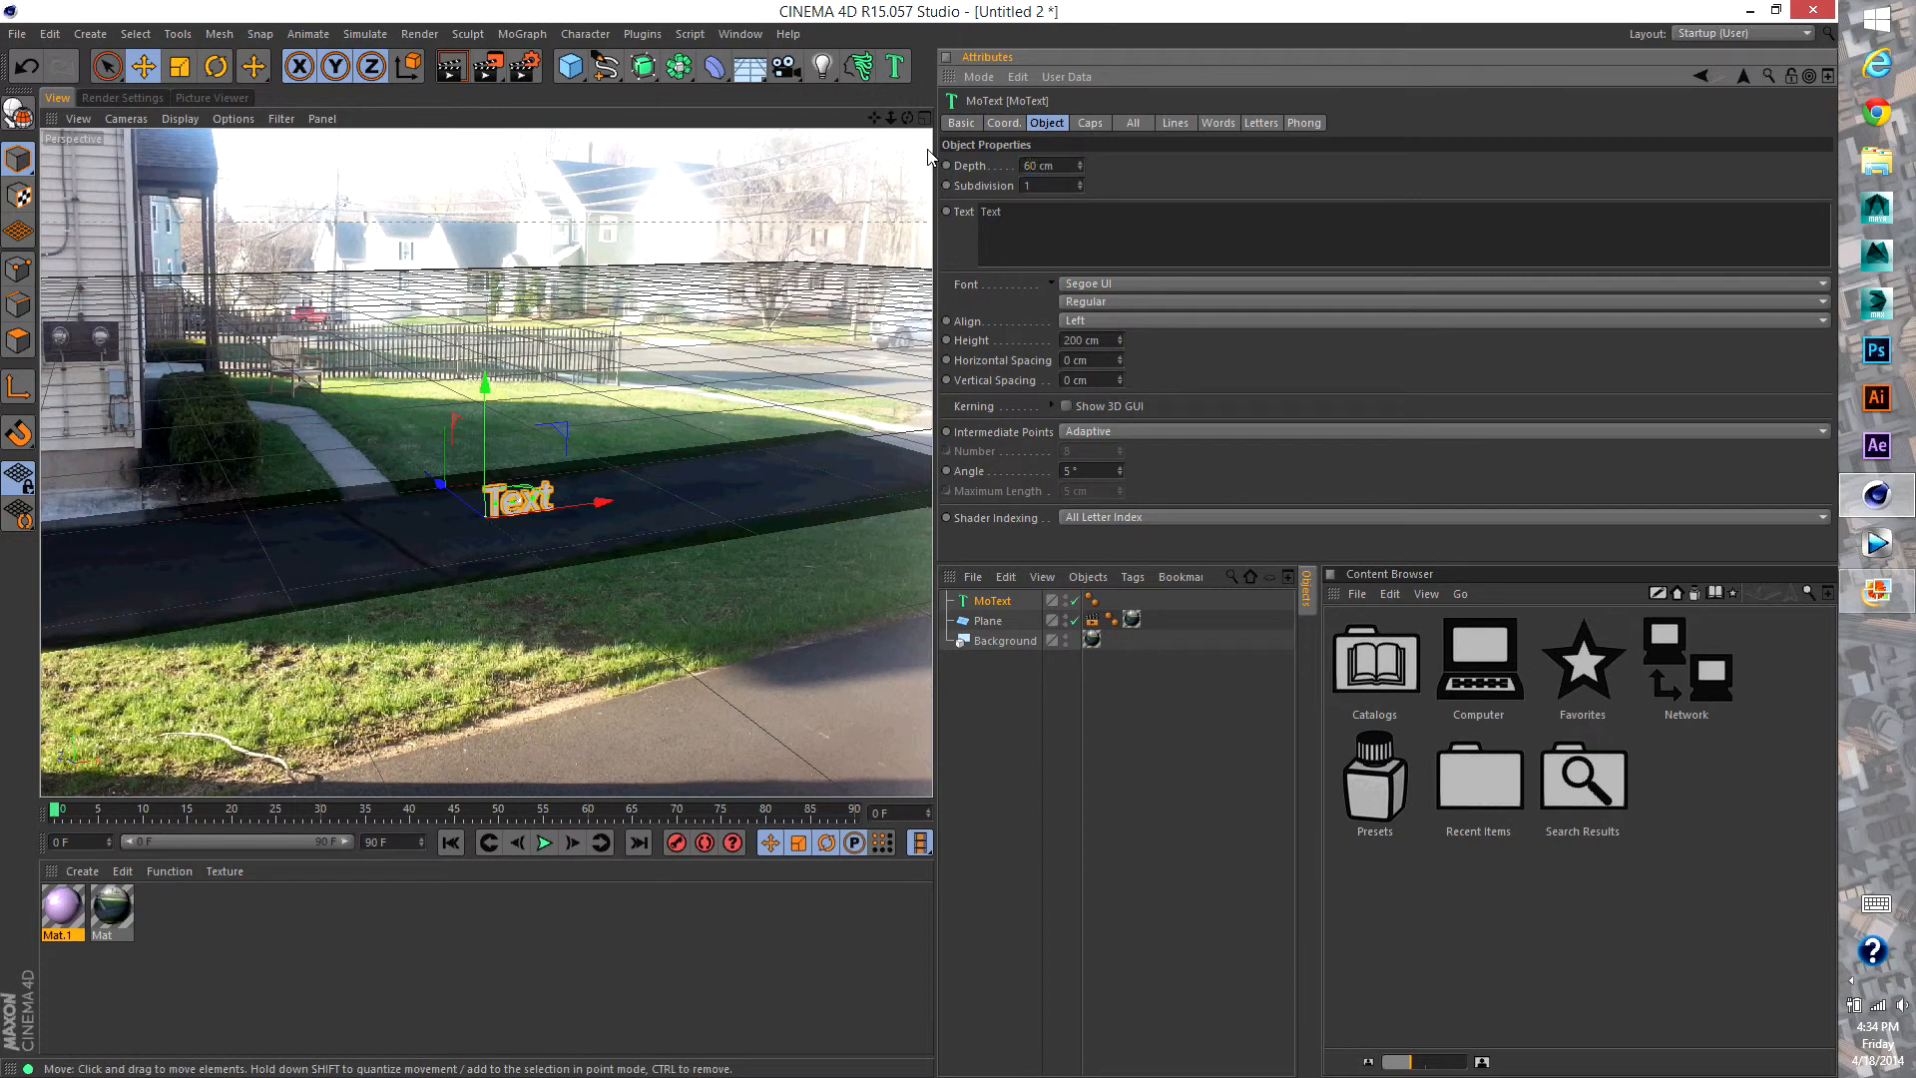
key("Return")
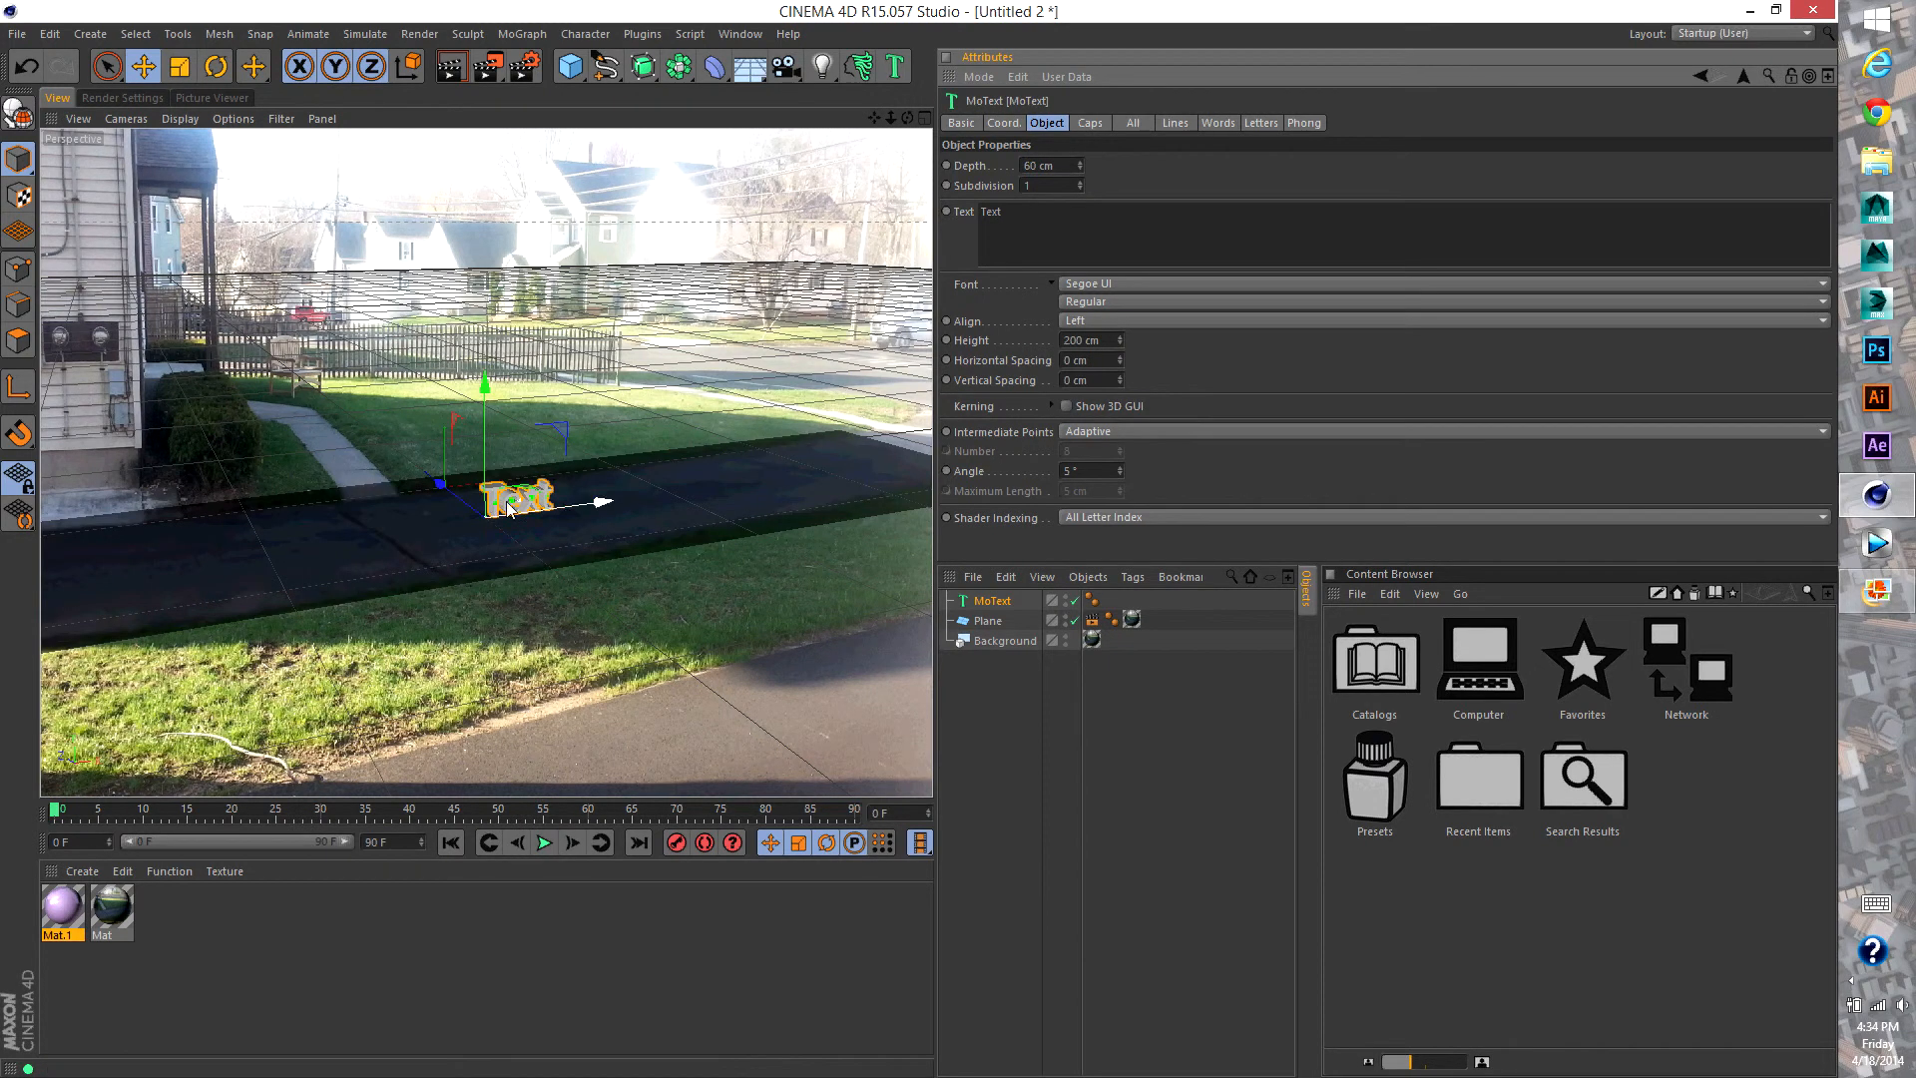
left_click(1033, 164)
type("110")
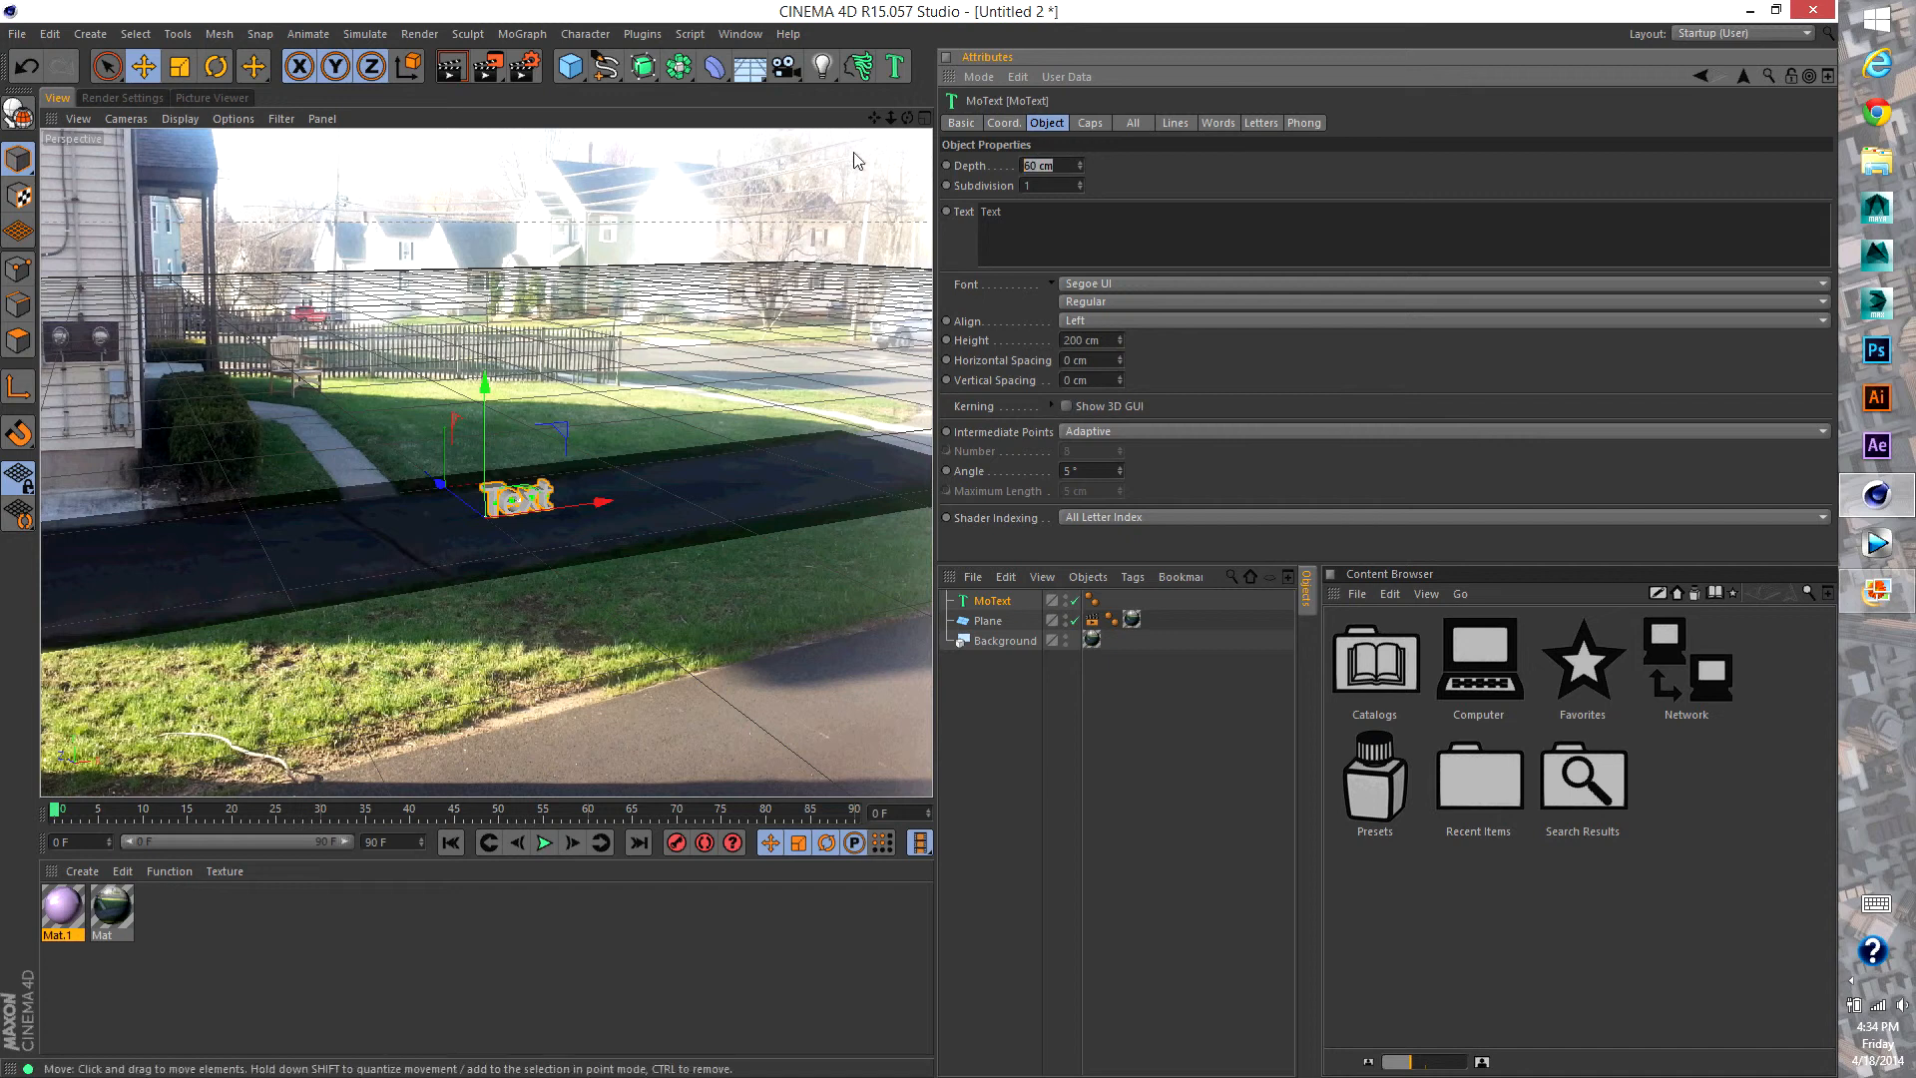
type("0")
key("Return")
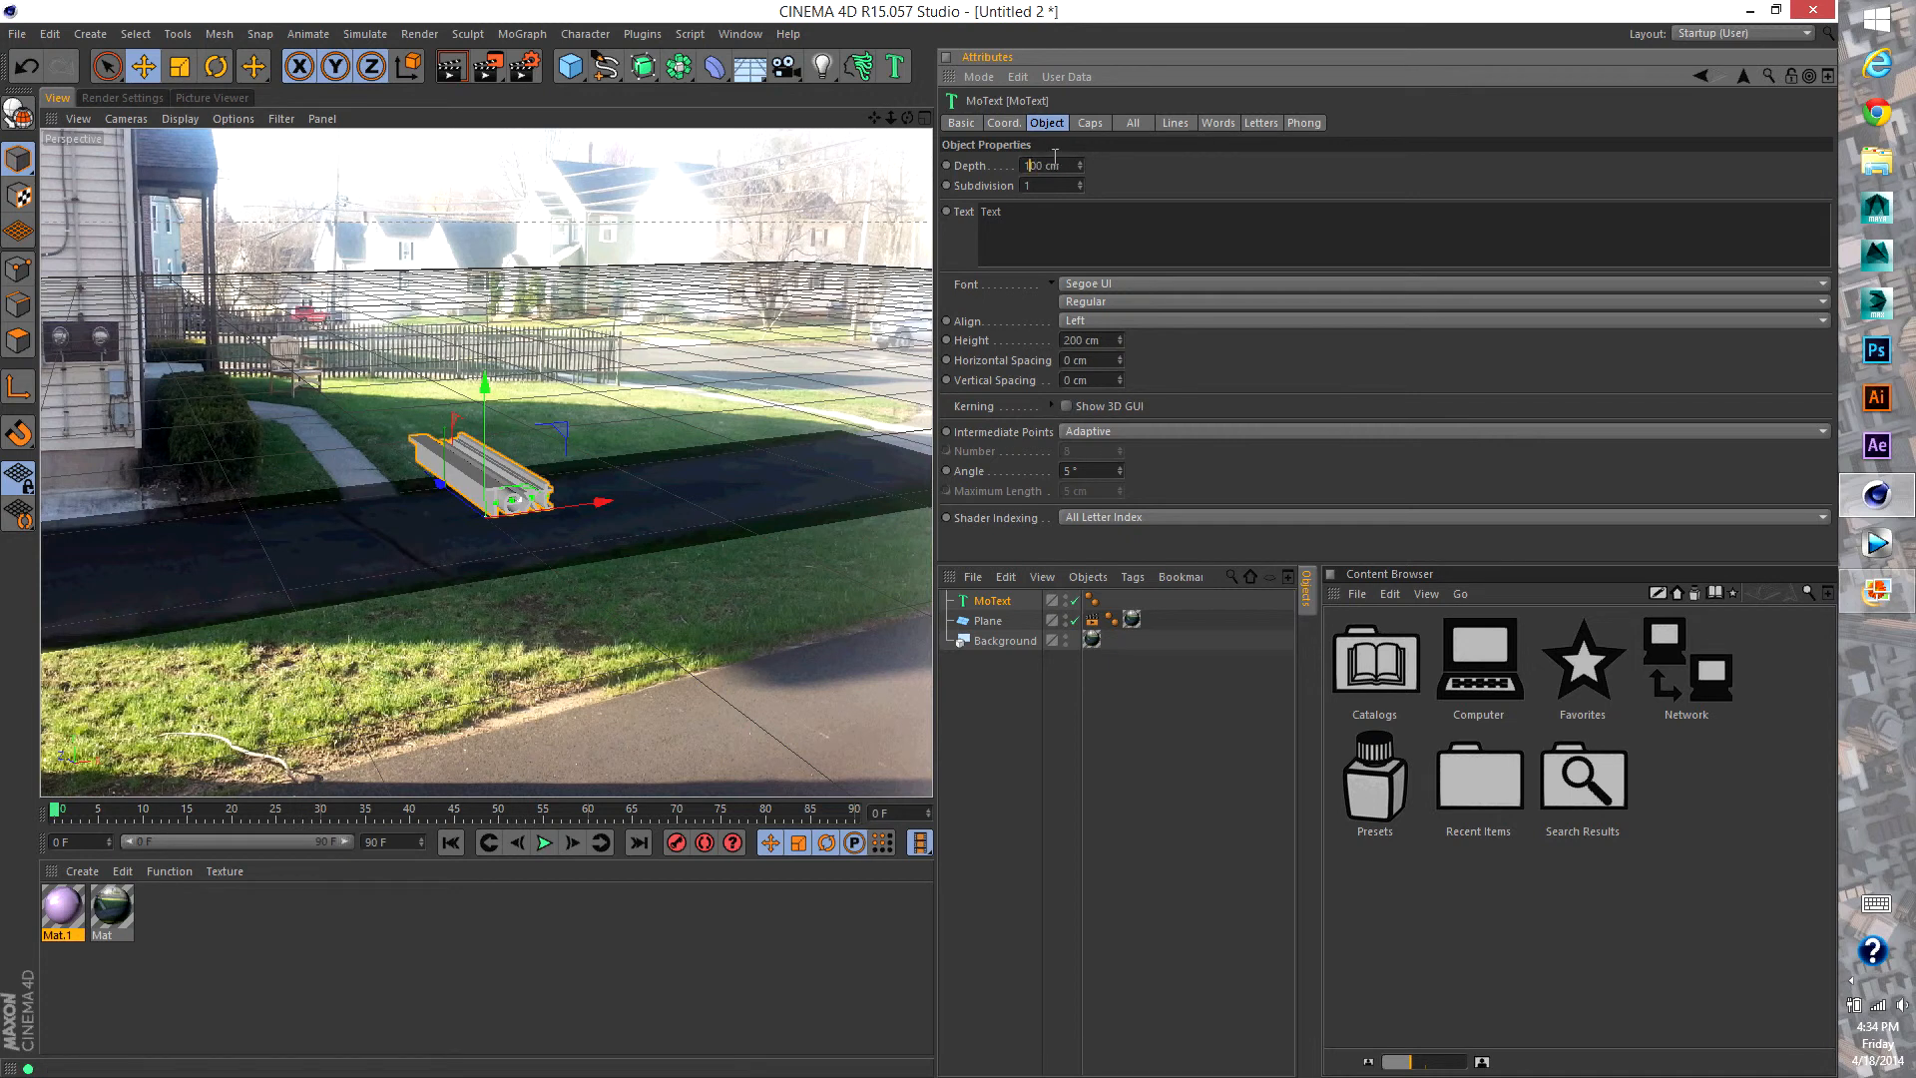
key("BackSpace")
key("Return")
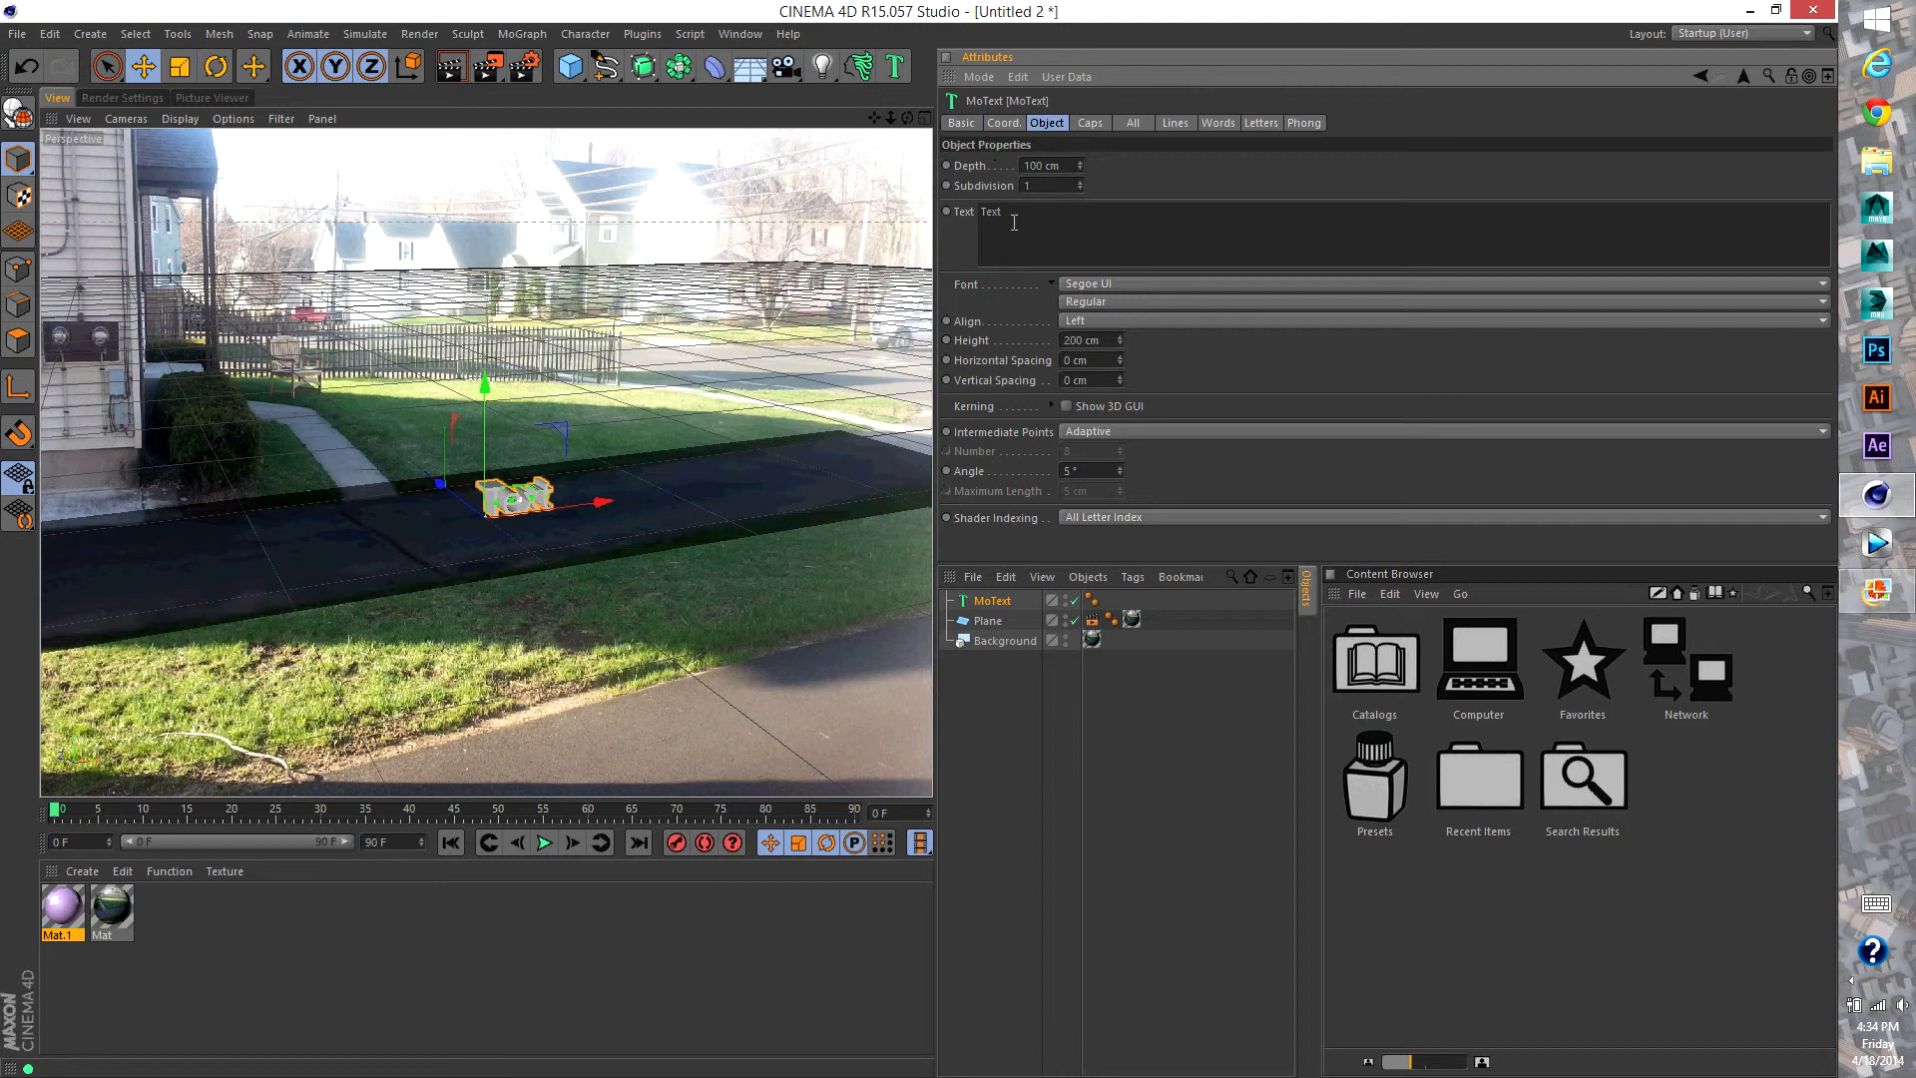
Change the MoText wording to "Intekspace" and set its font to Kickflip (BRK)
left_click(1033, 226)
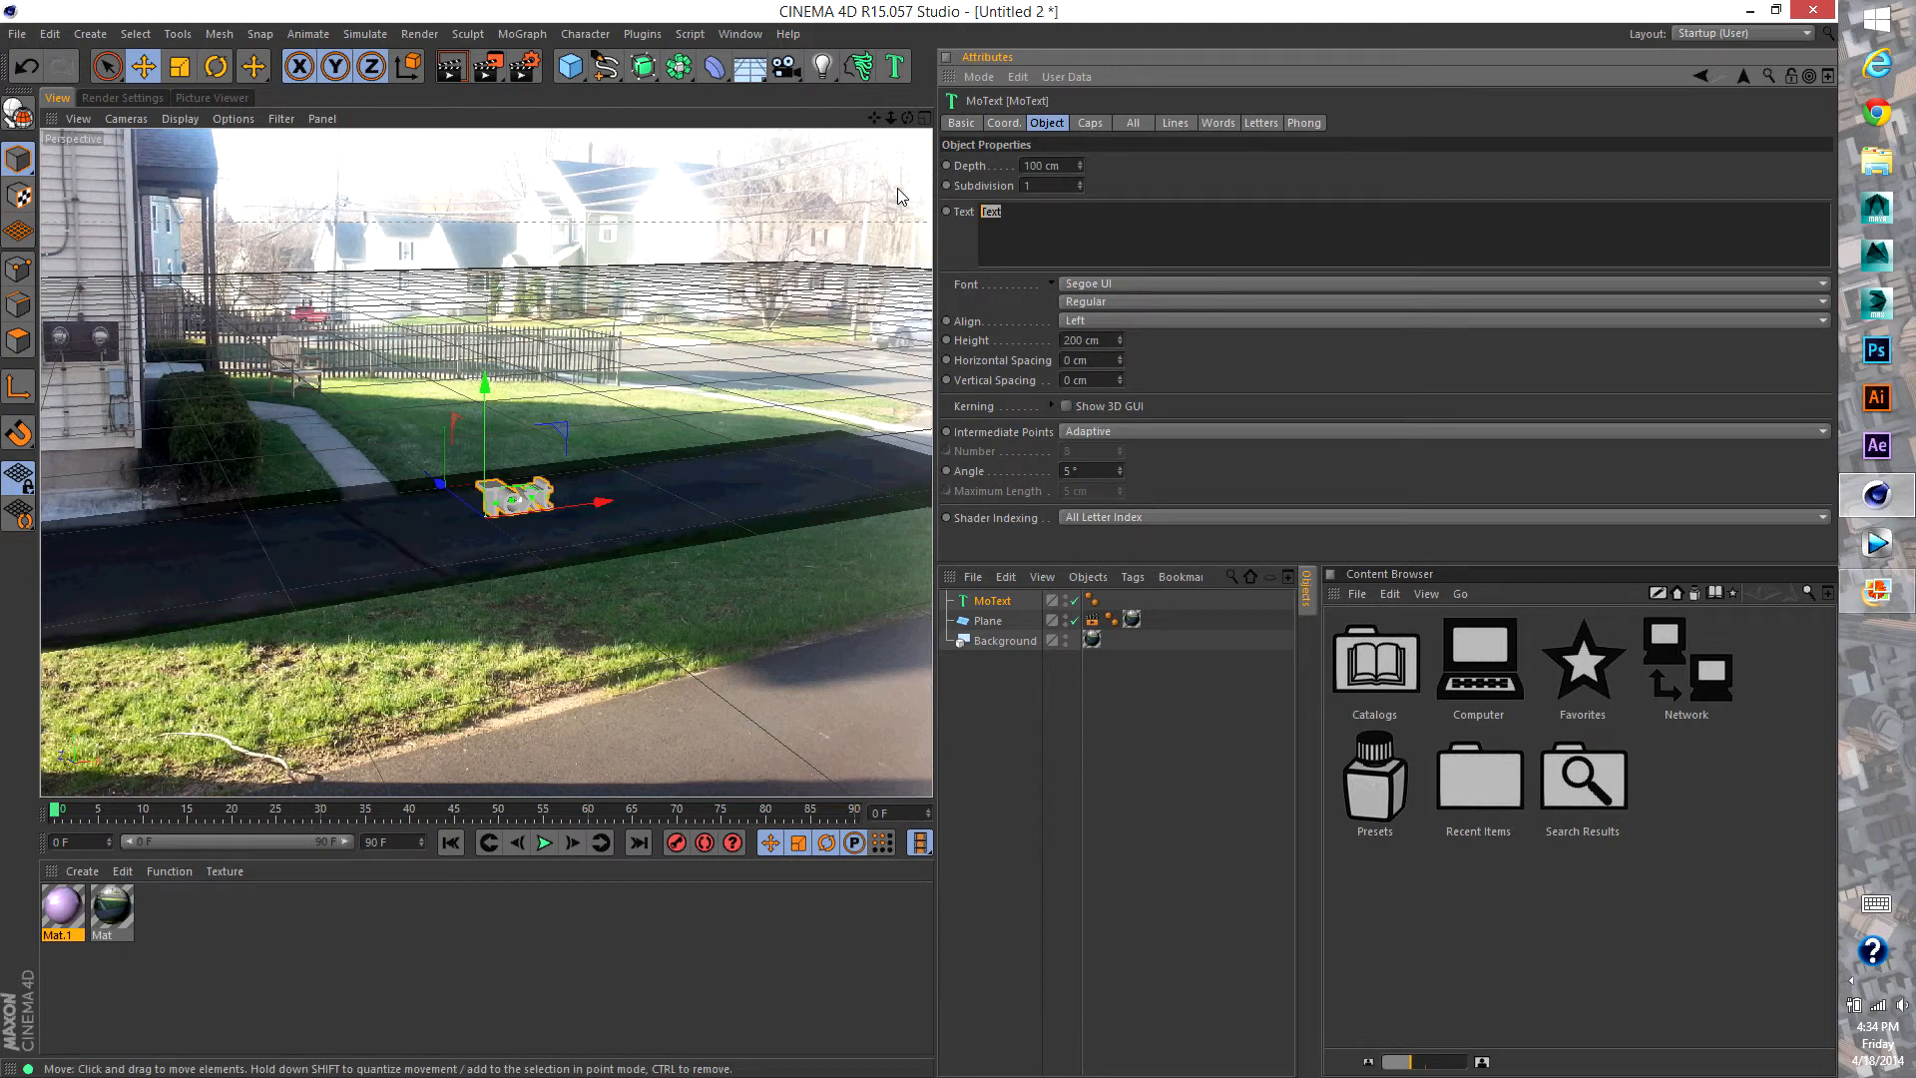
type("Intekspace")
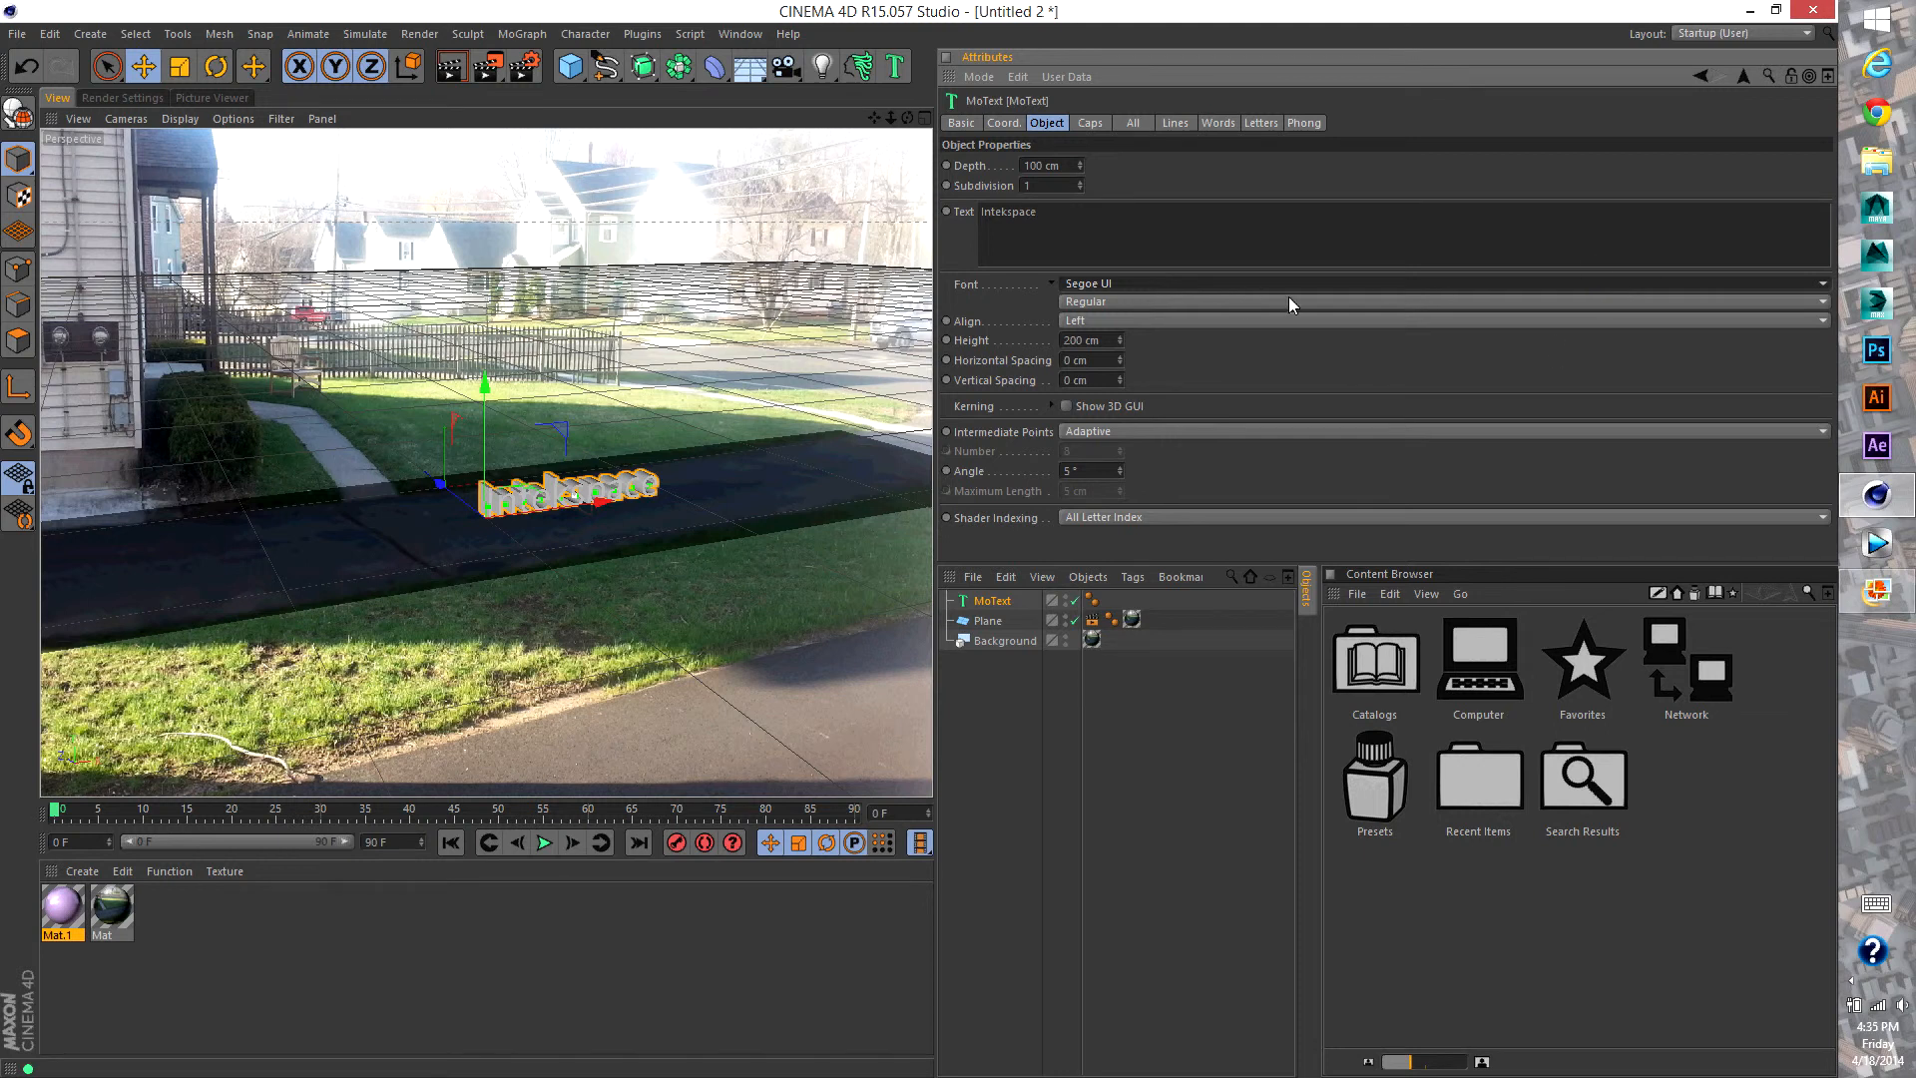
left_click(1345, 285)
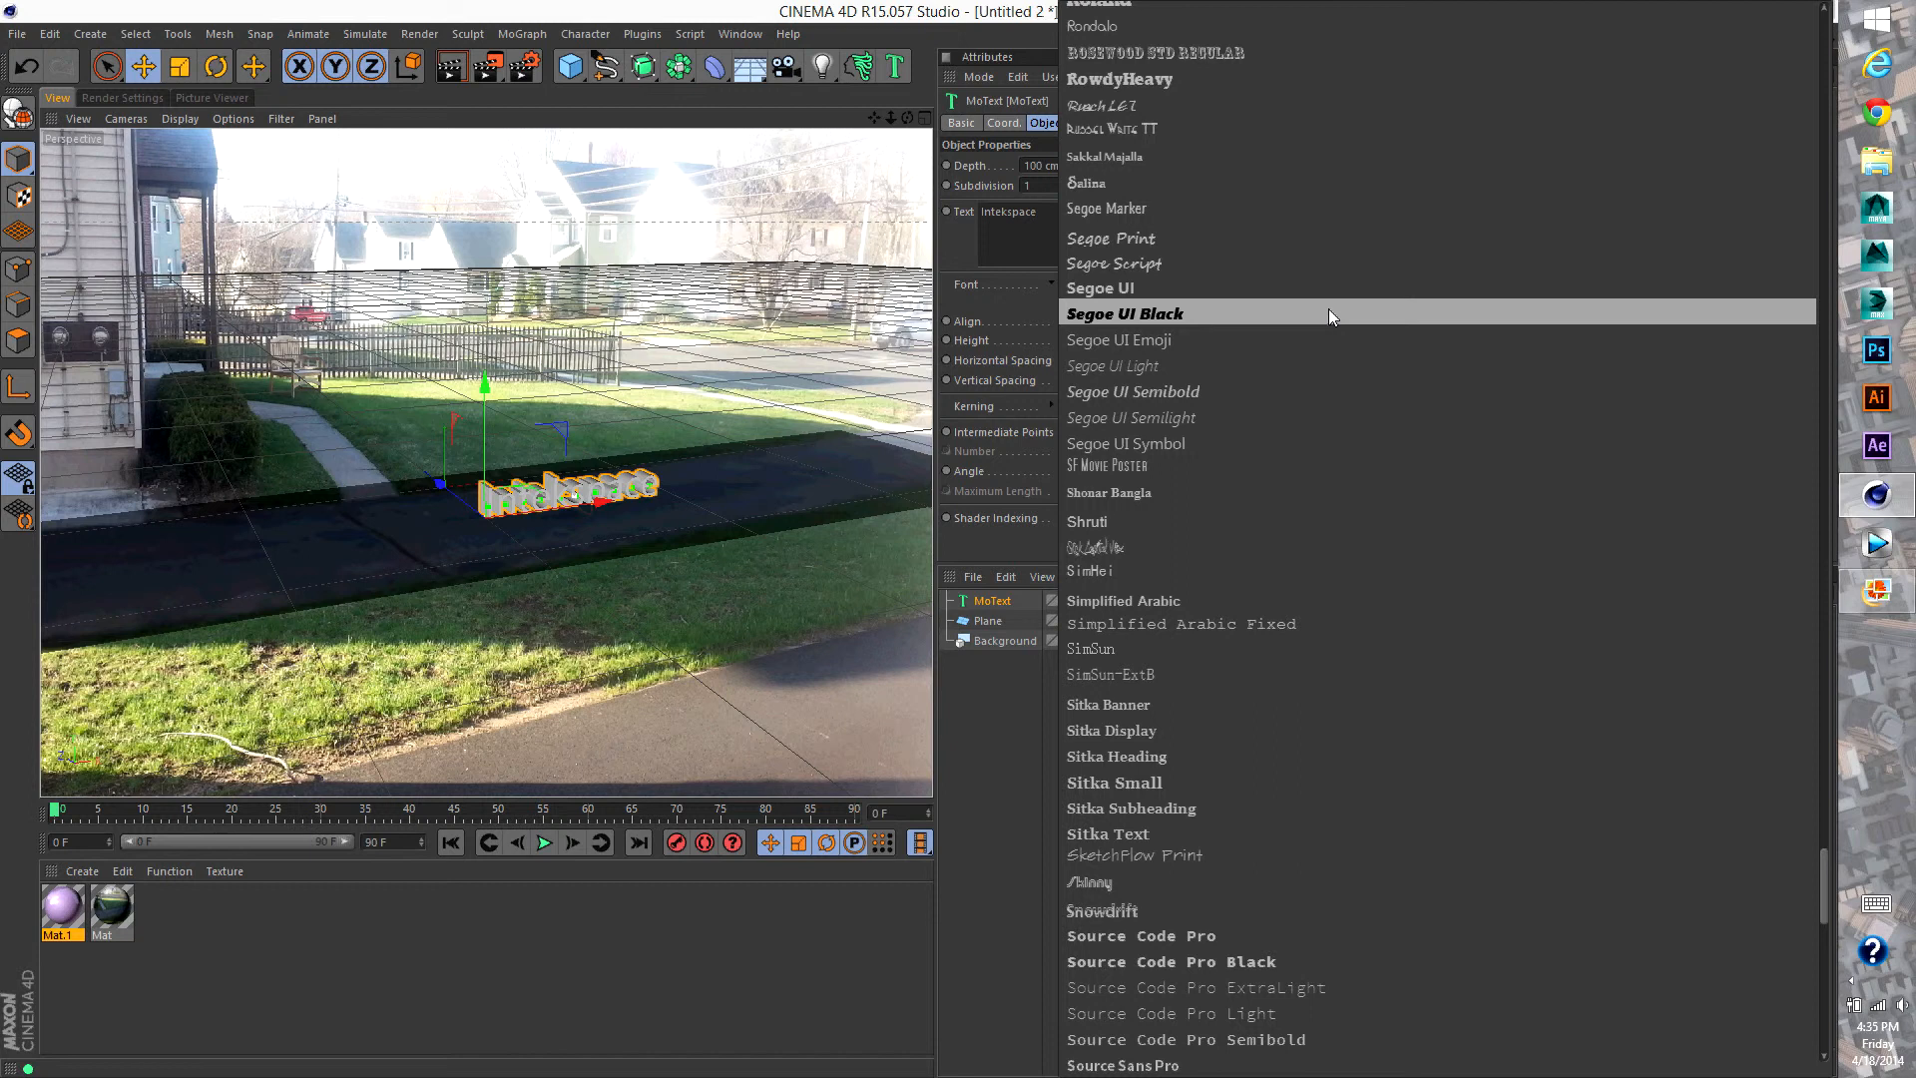
left_click_drag(1828, 886, 1811, 524)
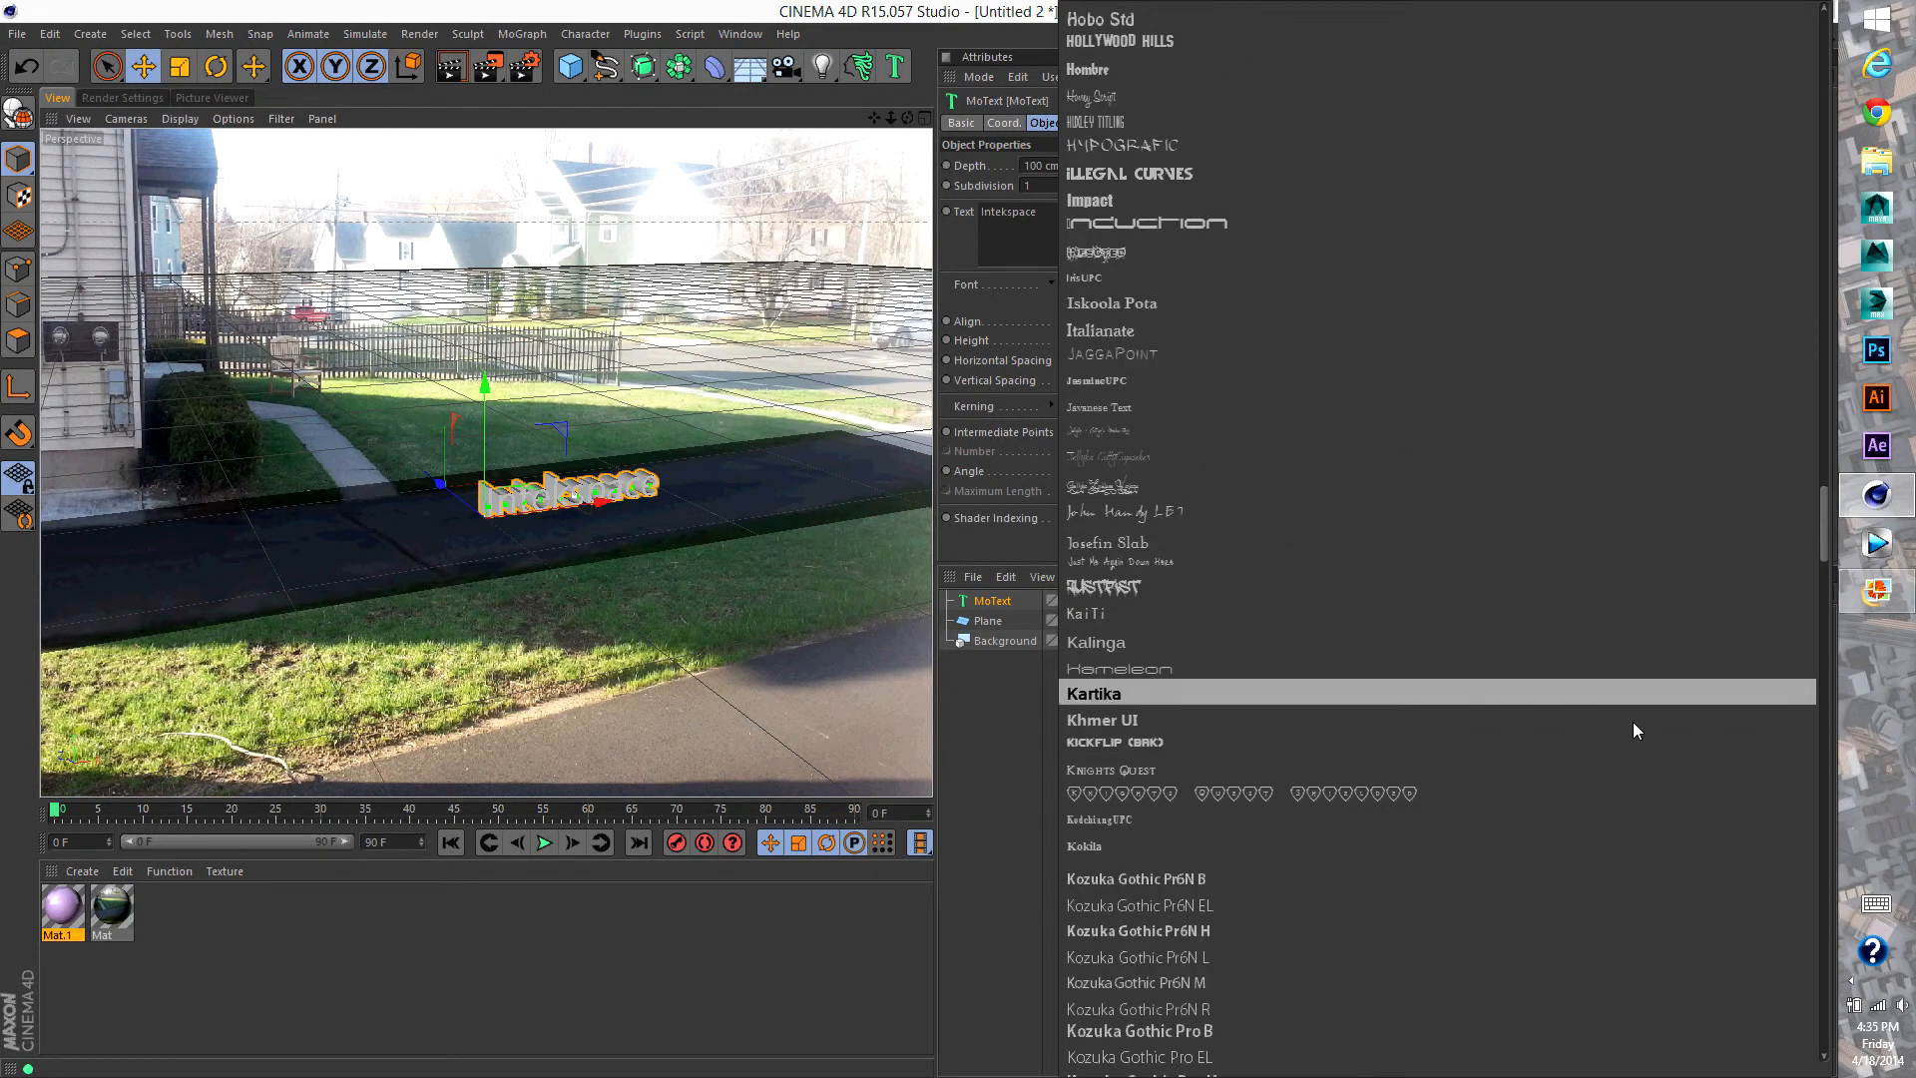
scroll(1427, 682, "down", 4)
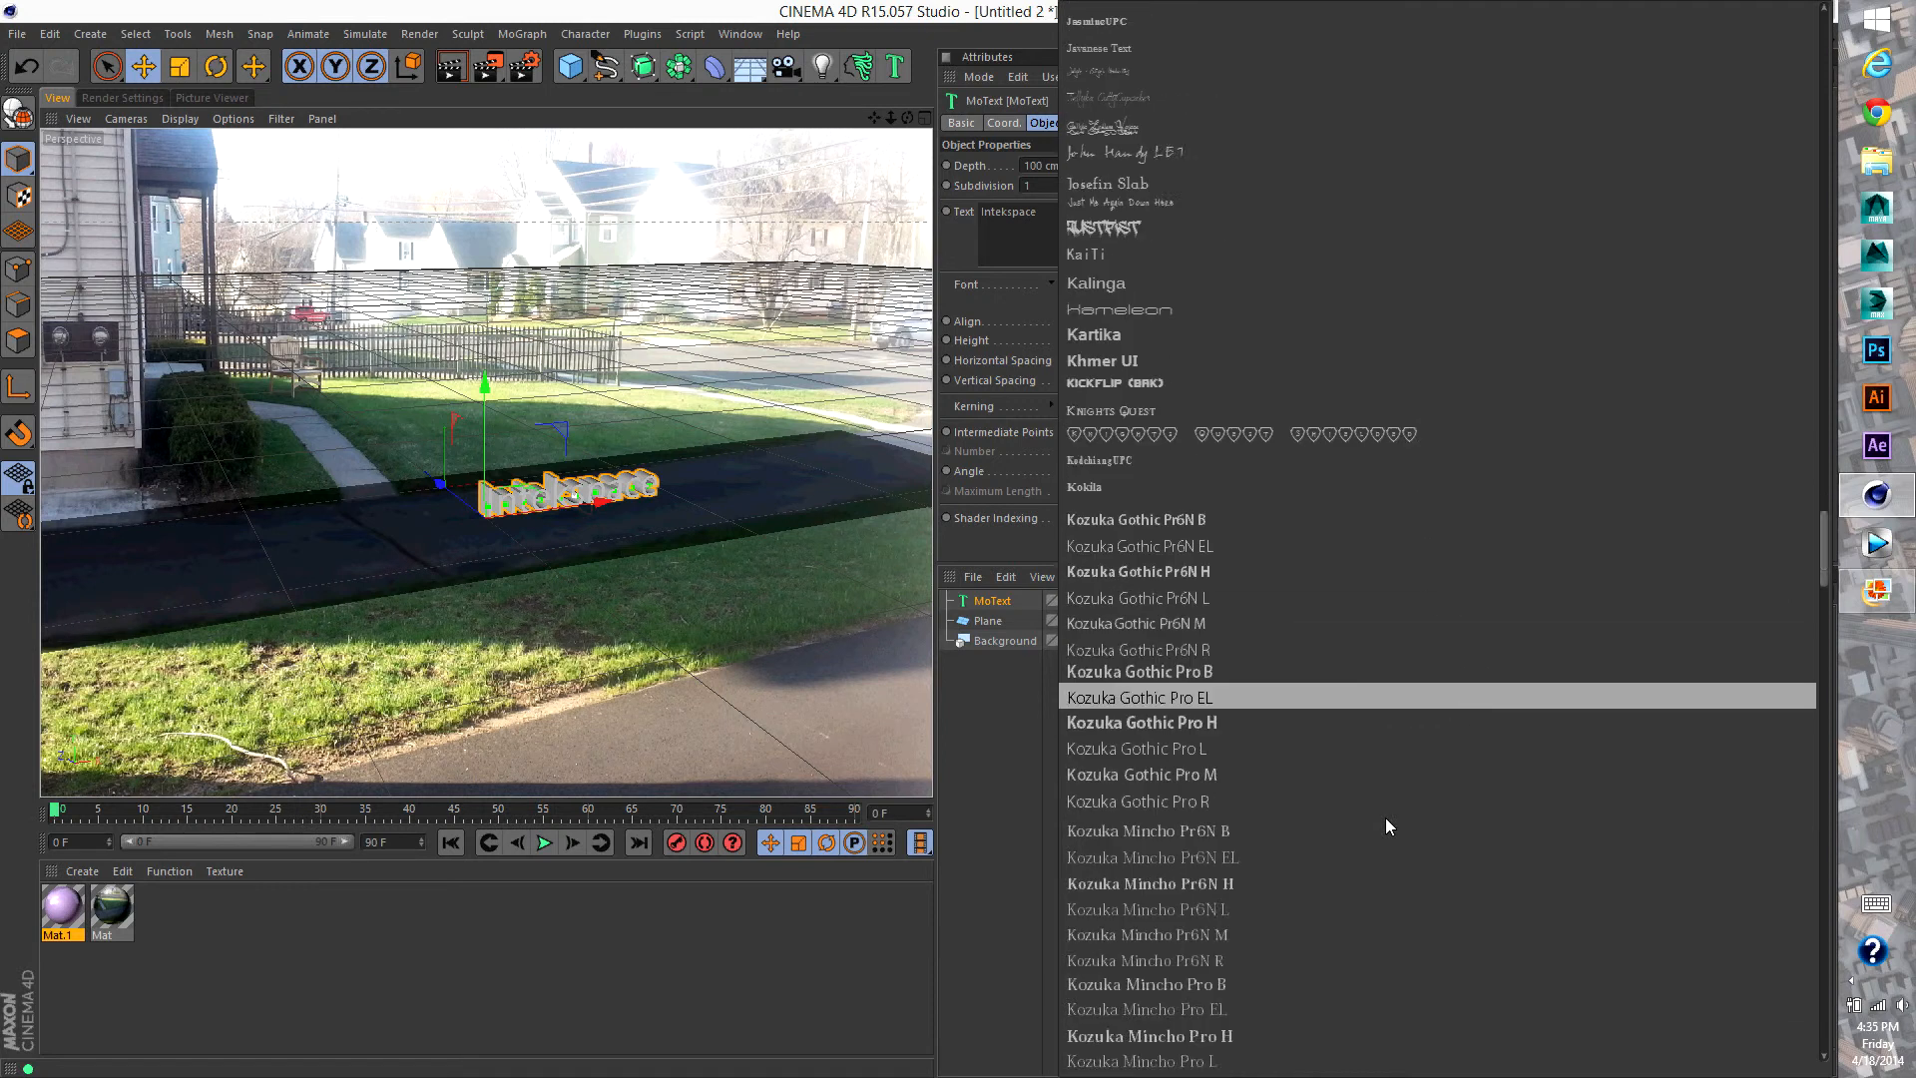
scroll(1383, 824, "down", 4)
scroll(1373, 778, "up", 7)
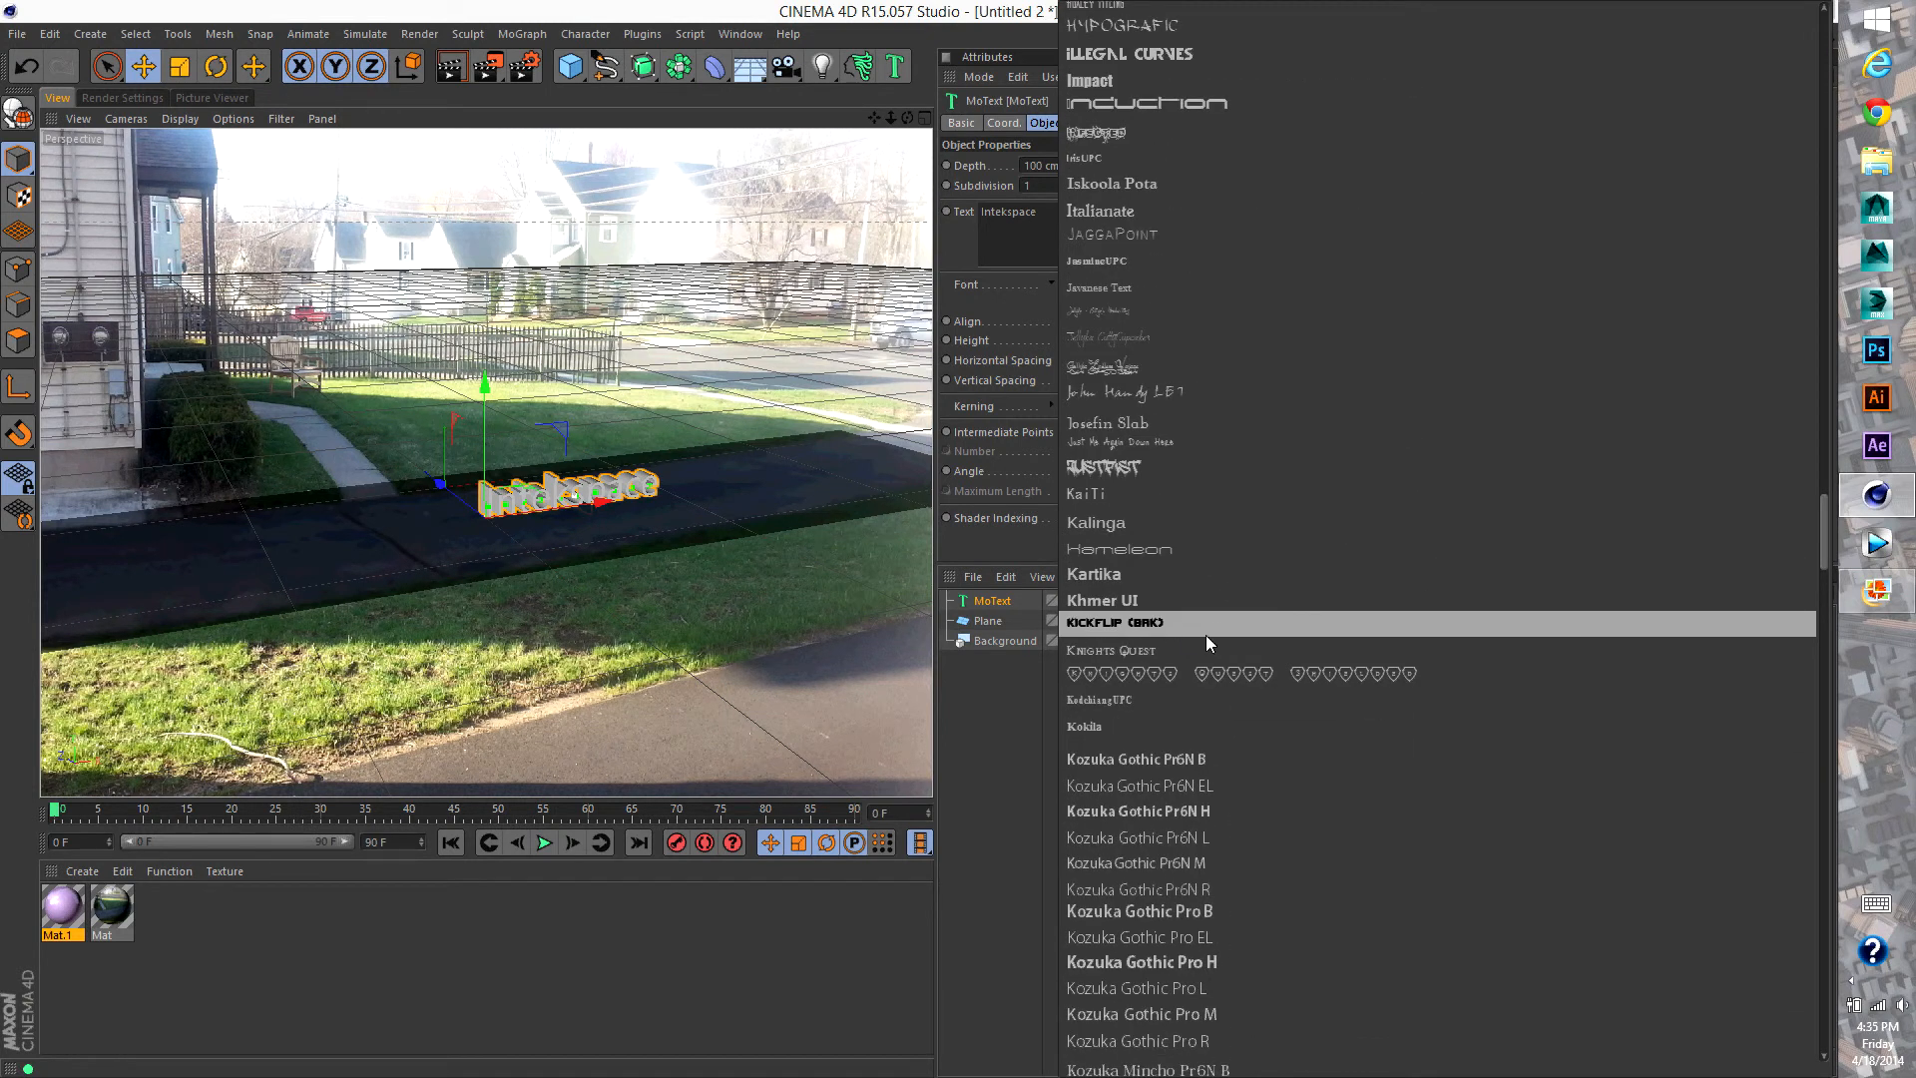
left_click(1171, 624)
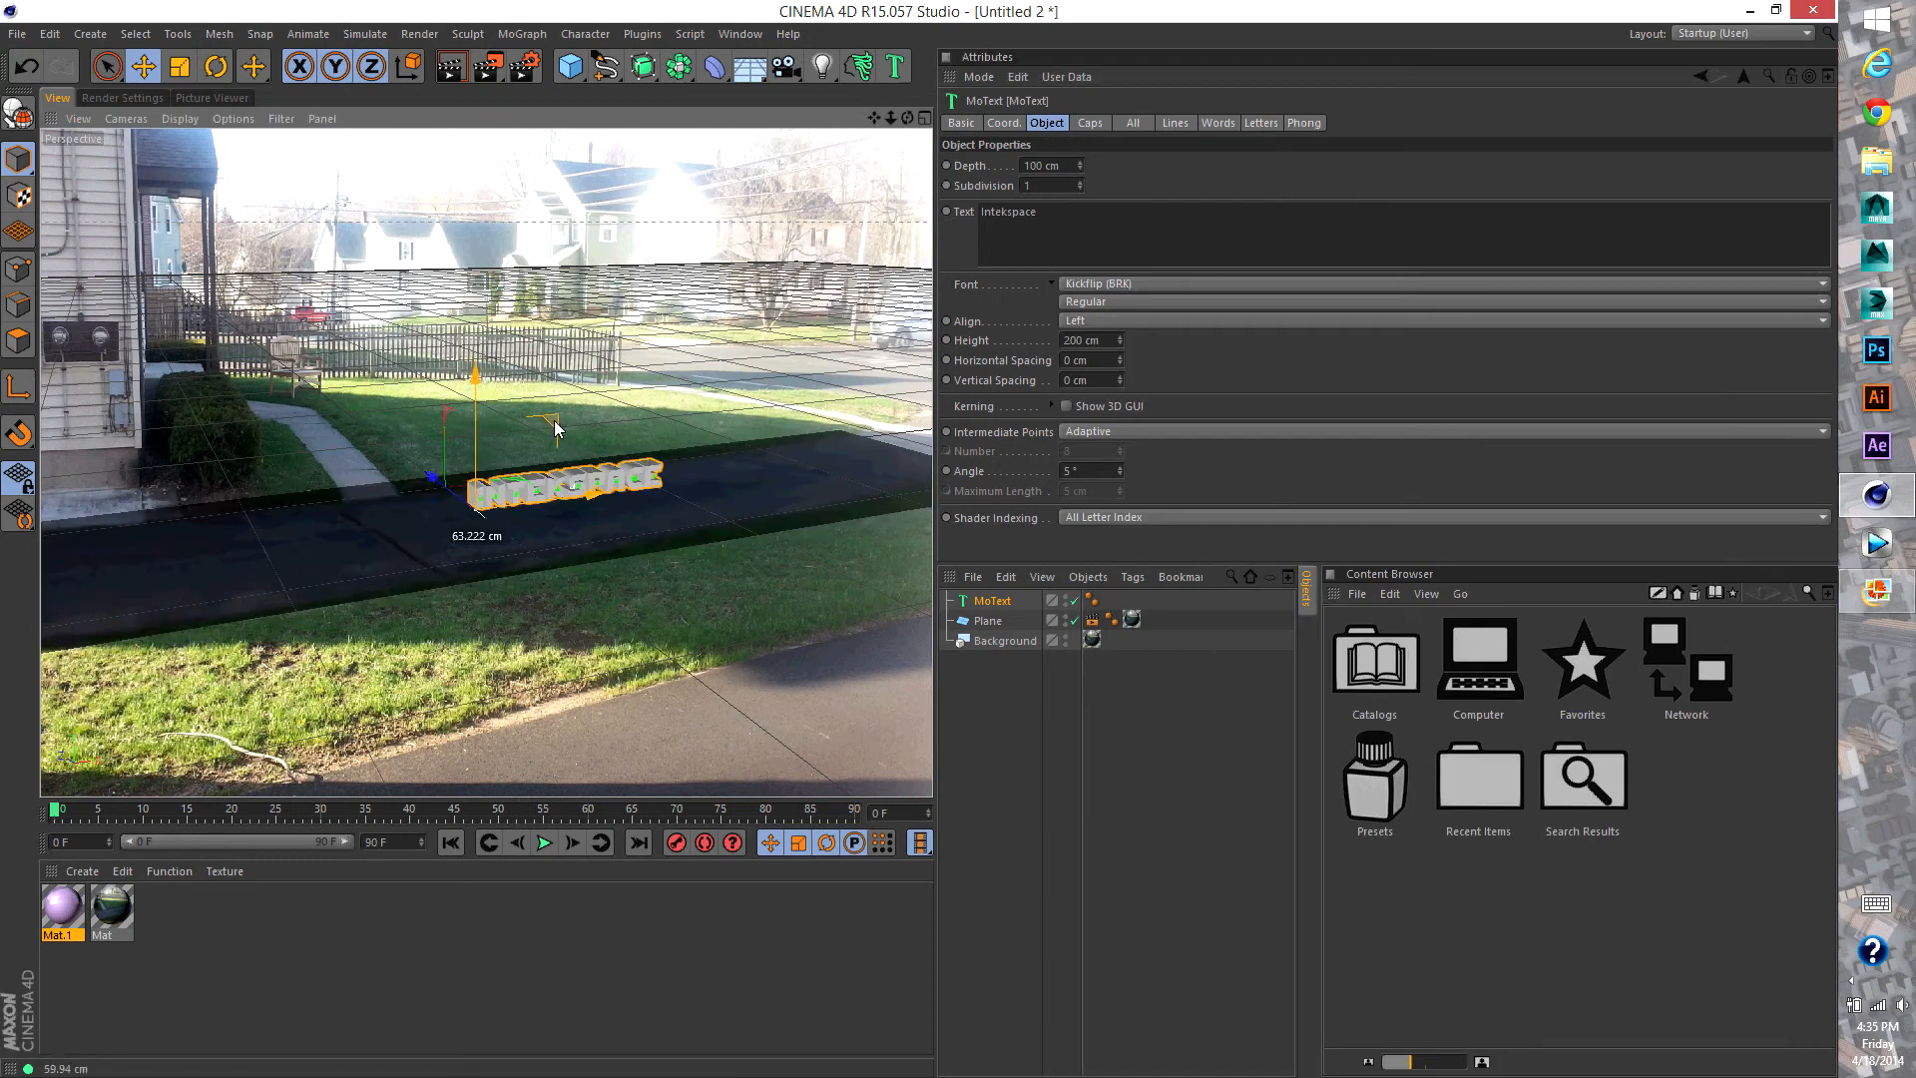
left_click_drag(565, 432, 533, 437)
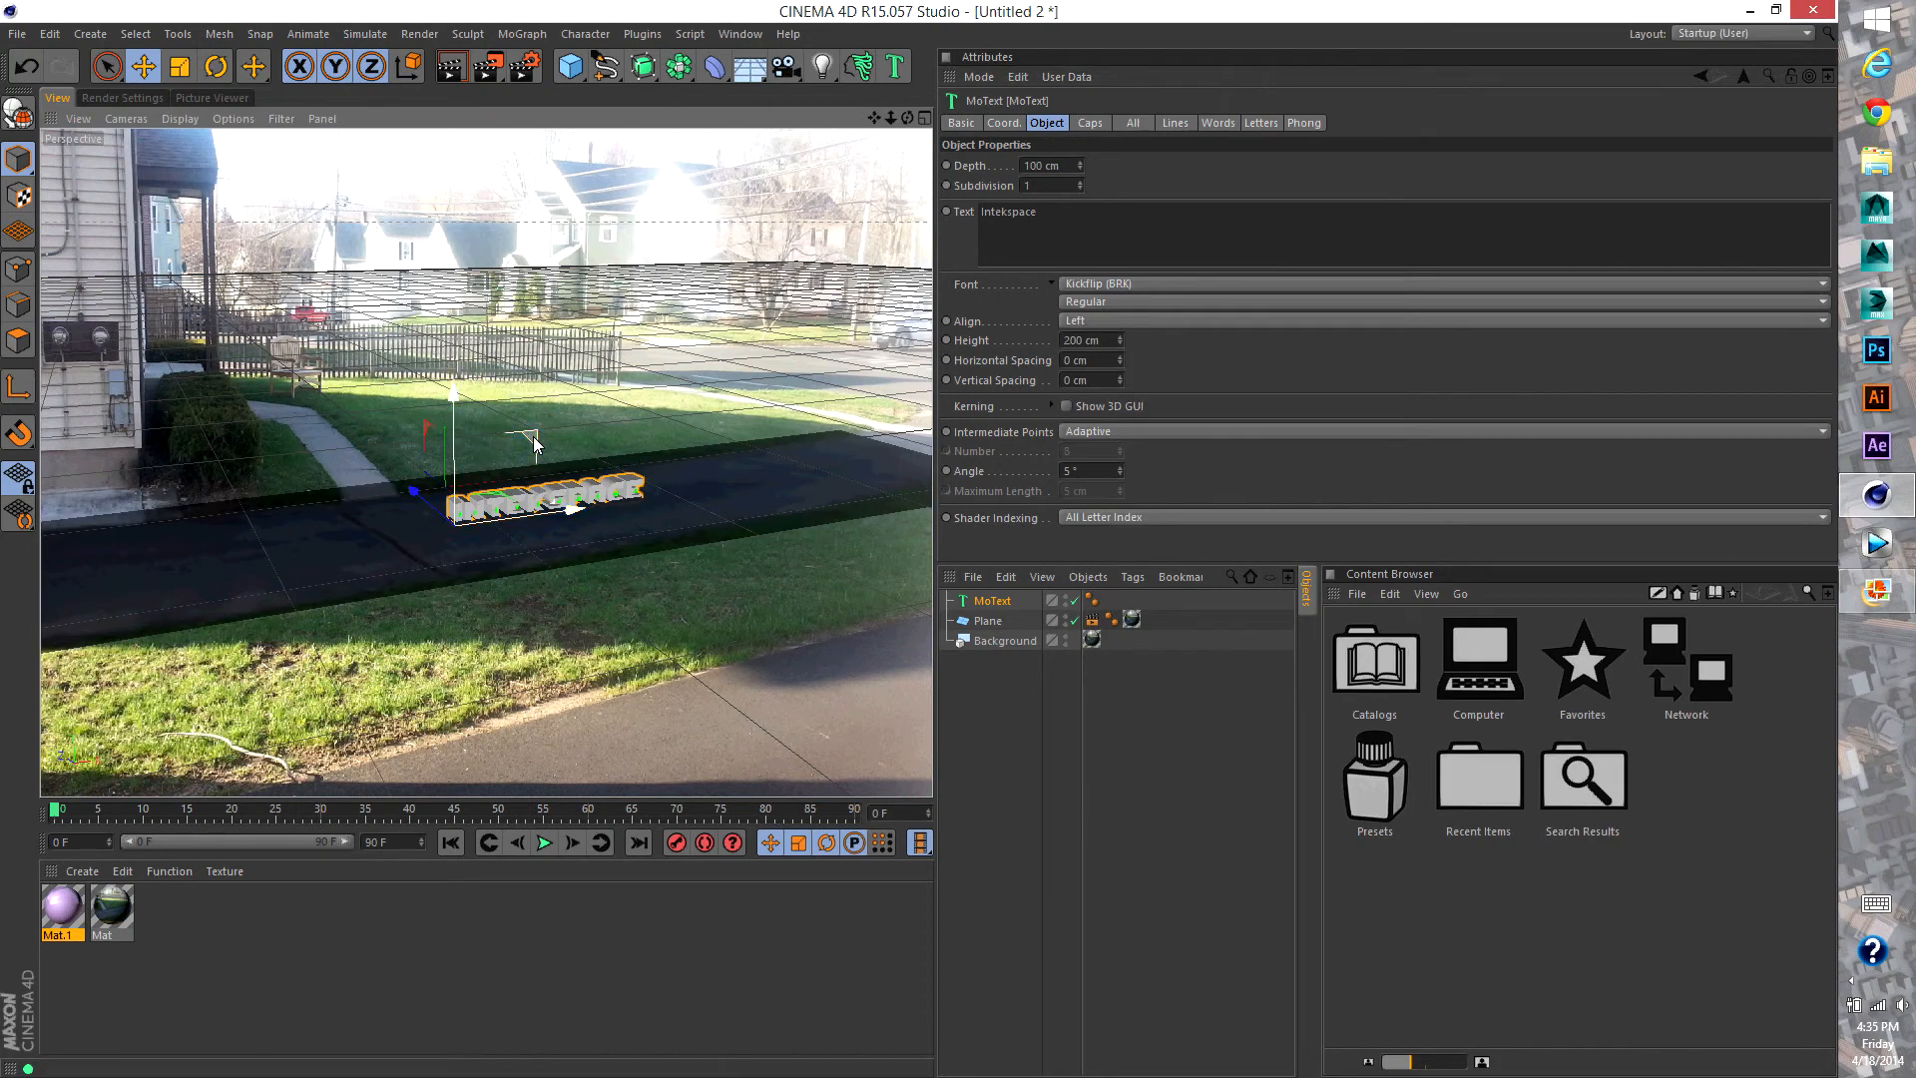
key("ctrl+z")
key("ctrl+z")
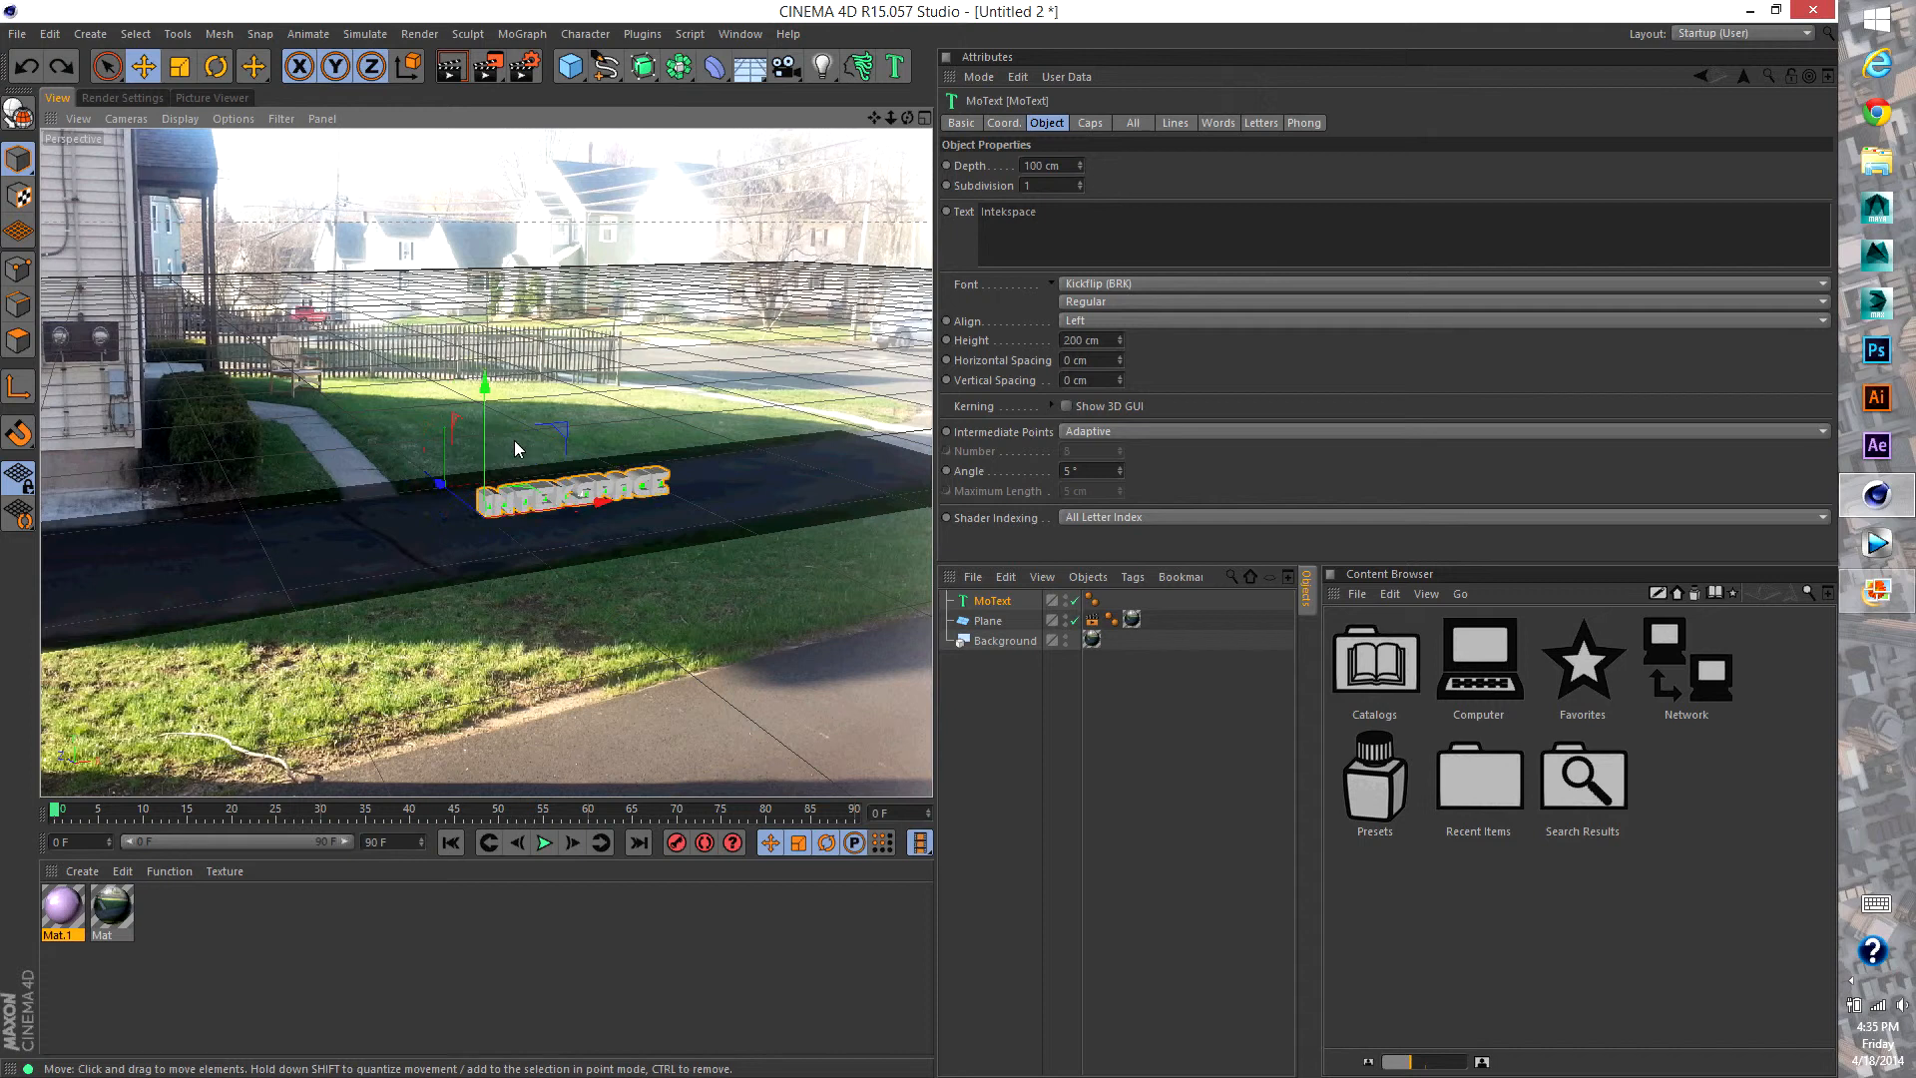
Set the MoText's alignment to Middle and its height to 700 cm
left_click(1098, 325)
left_click(1117, 358)
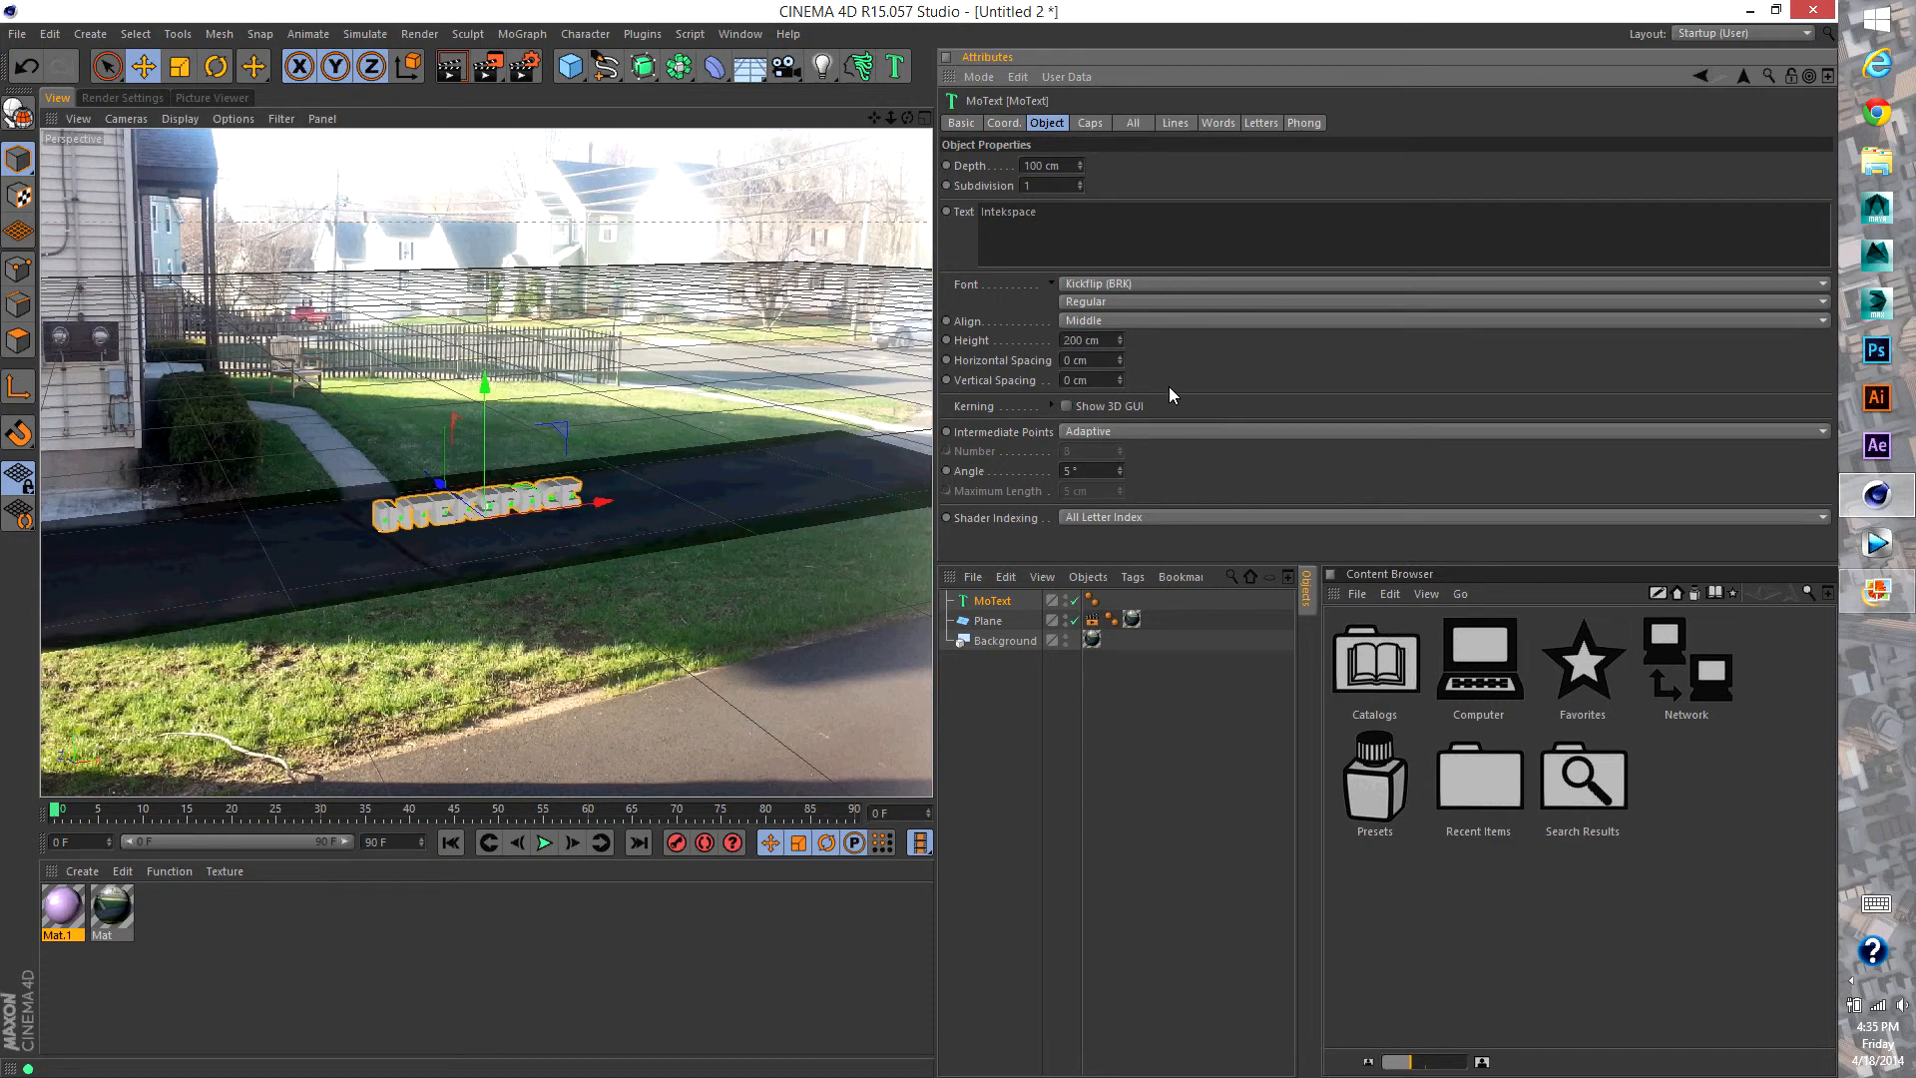
mouse_move(1118, 343)
left_mouse_down()
mouse_move(1118, 235)
mouse_move(1122, 349)
left_mouse_up()
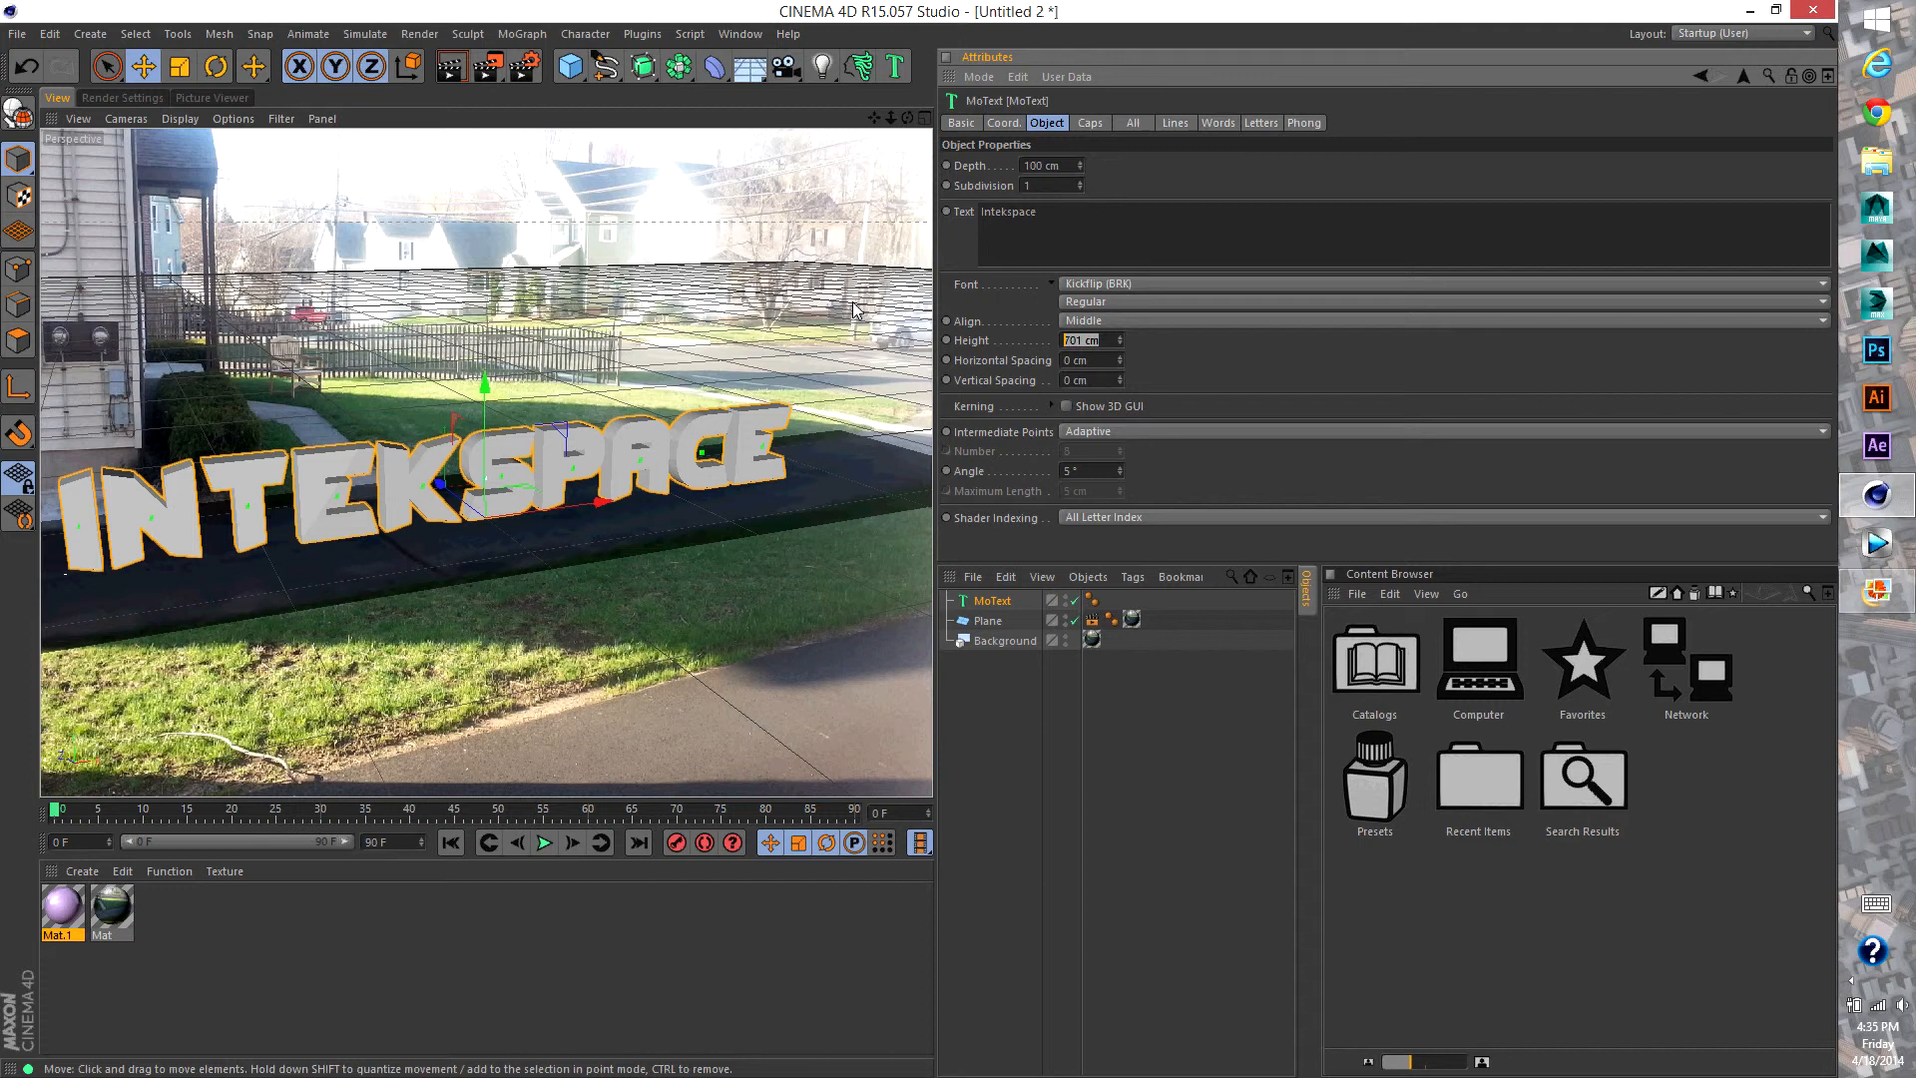
type("700")
key("Return")
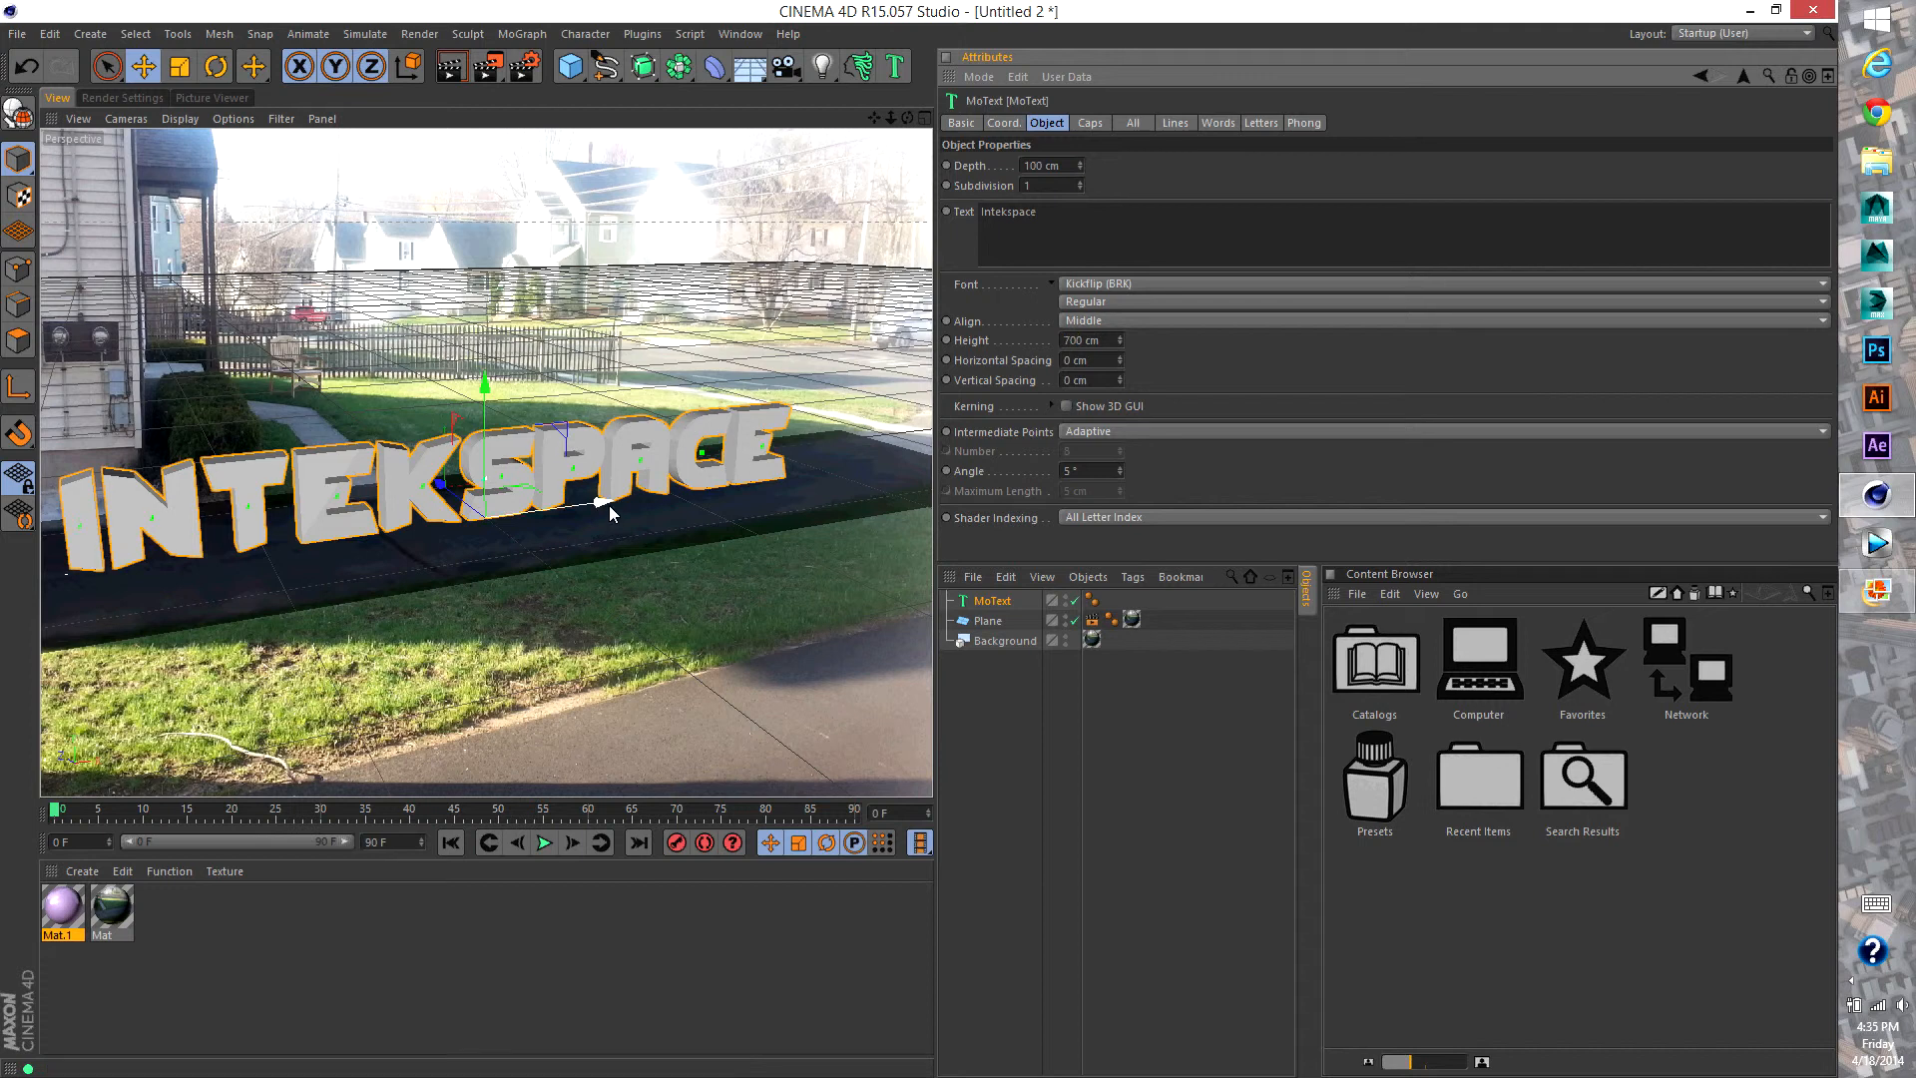
Shift the enlarged text along its X axis to position it over the driveway
left_click_drag(611, 513, 638, 501)
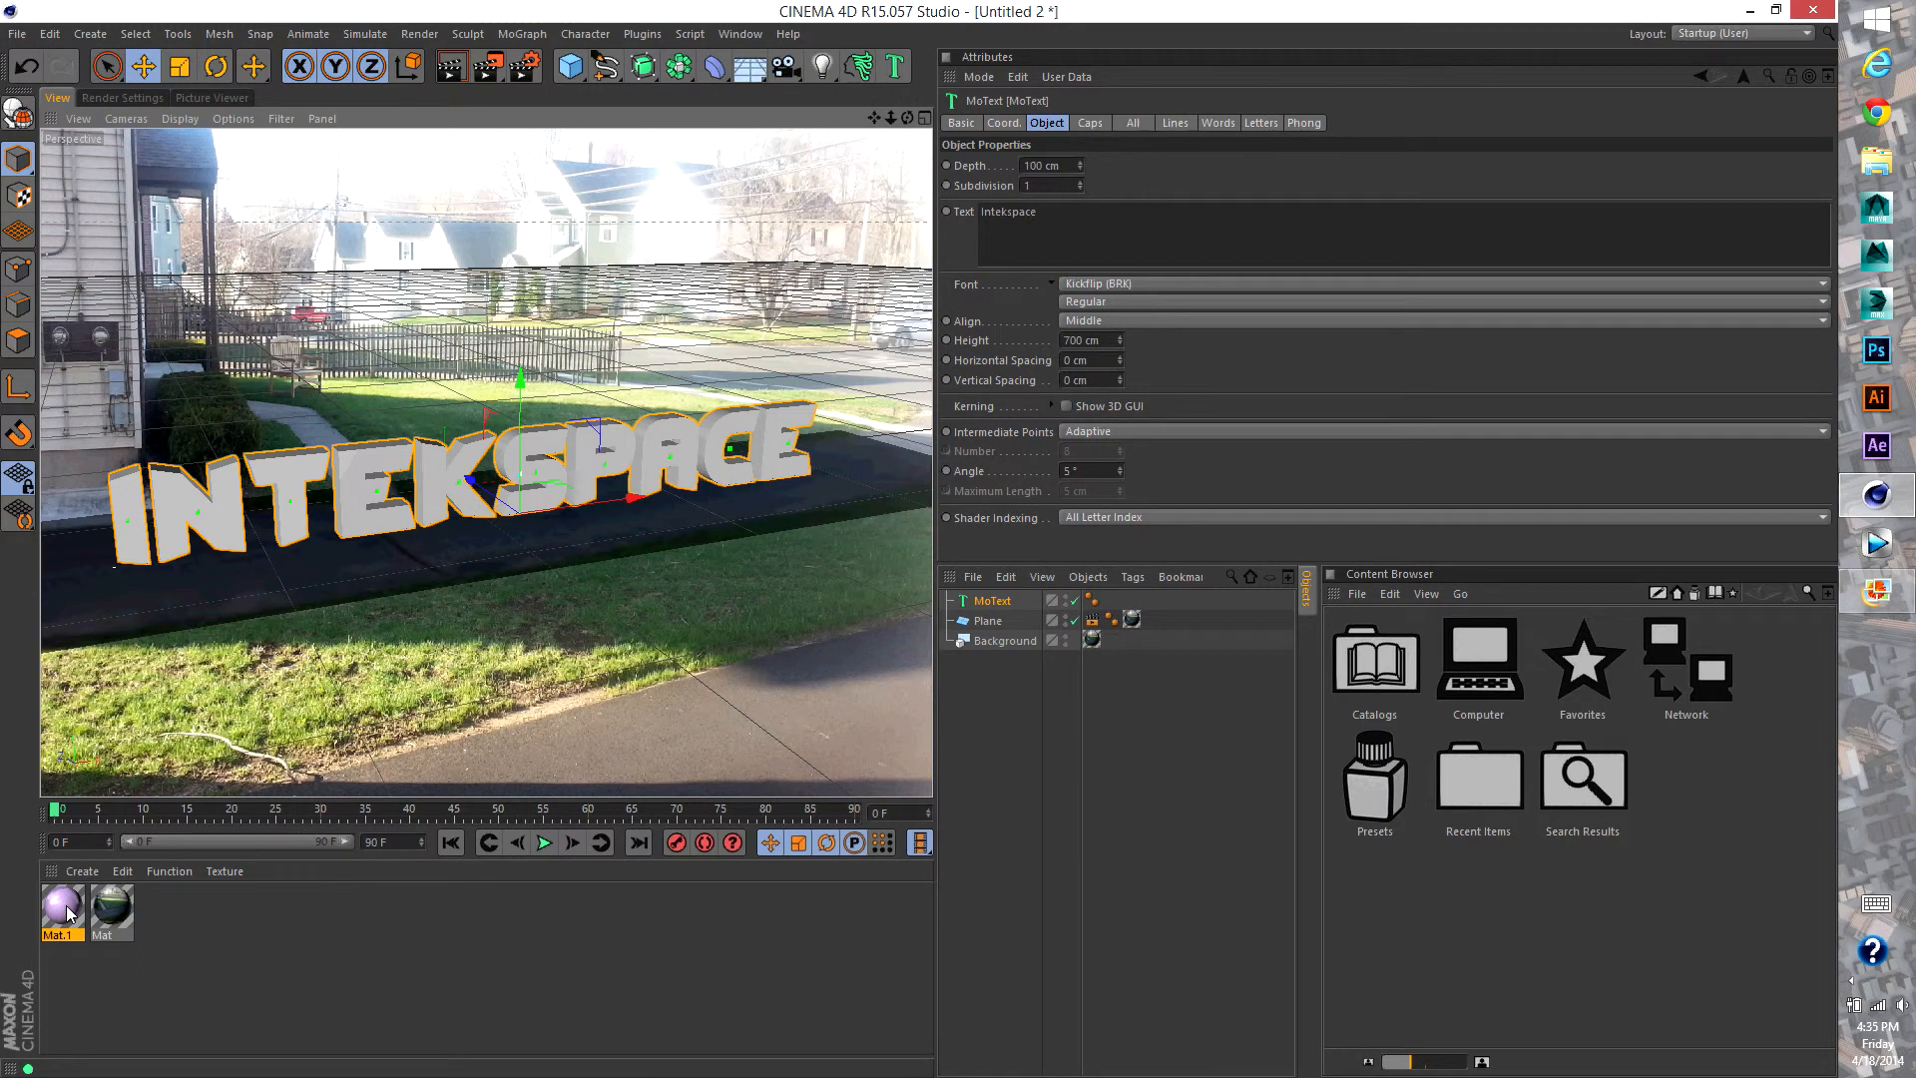
Duplicate the light purple Mat.1 material
left_click_drag(60, 910, 147, 898)
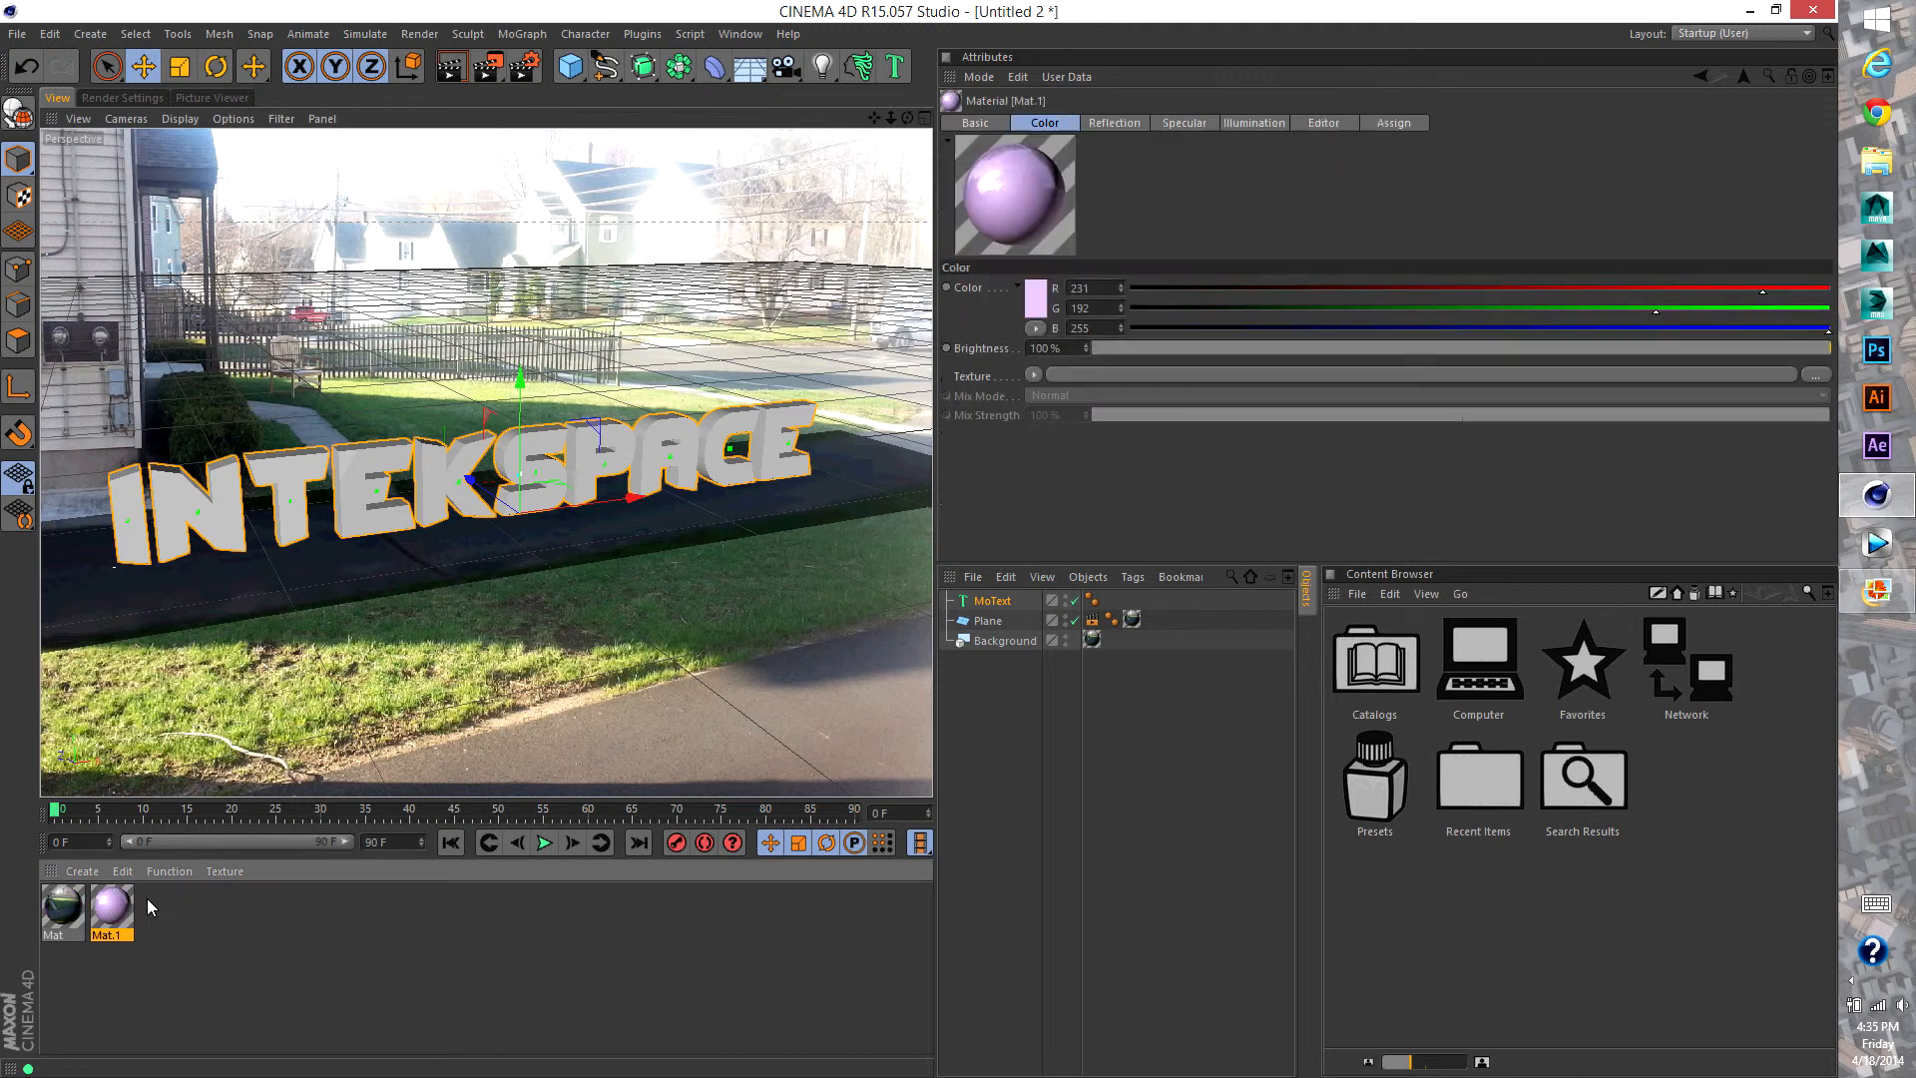
key("v")
right_click(119, 908)
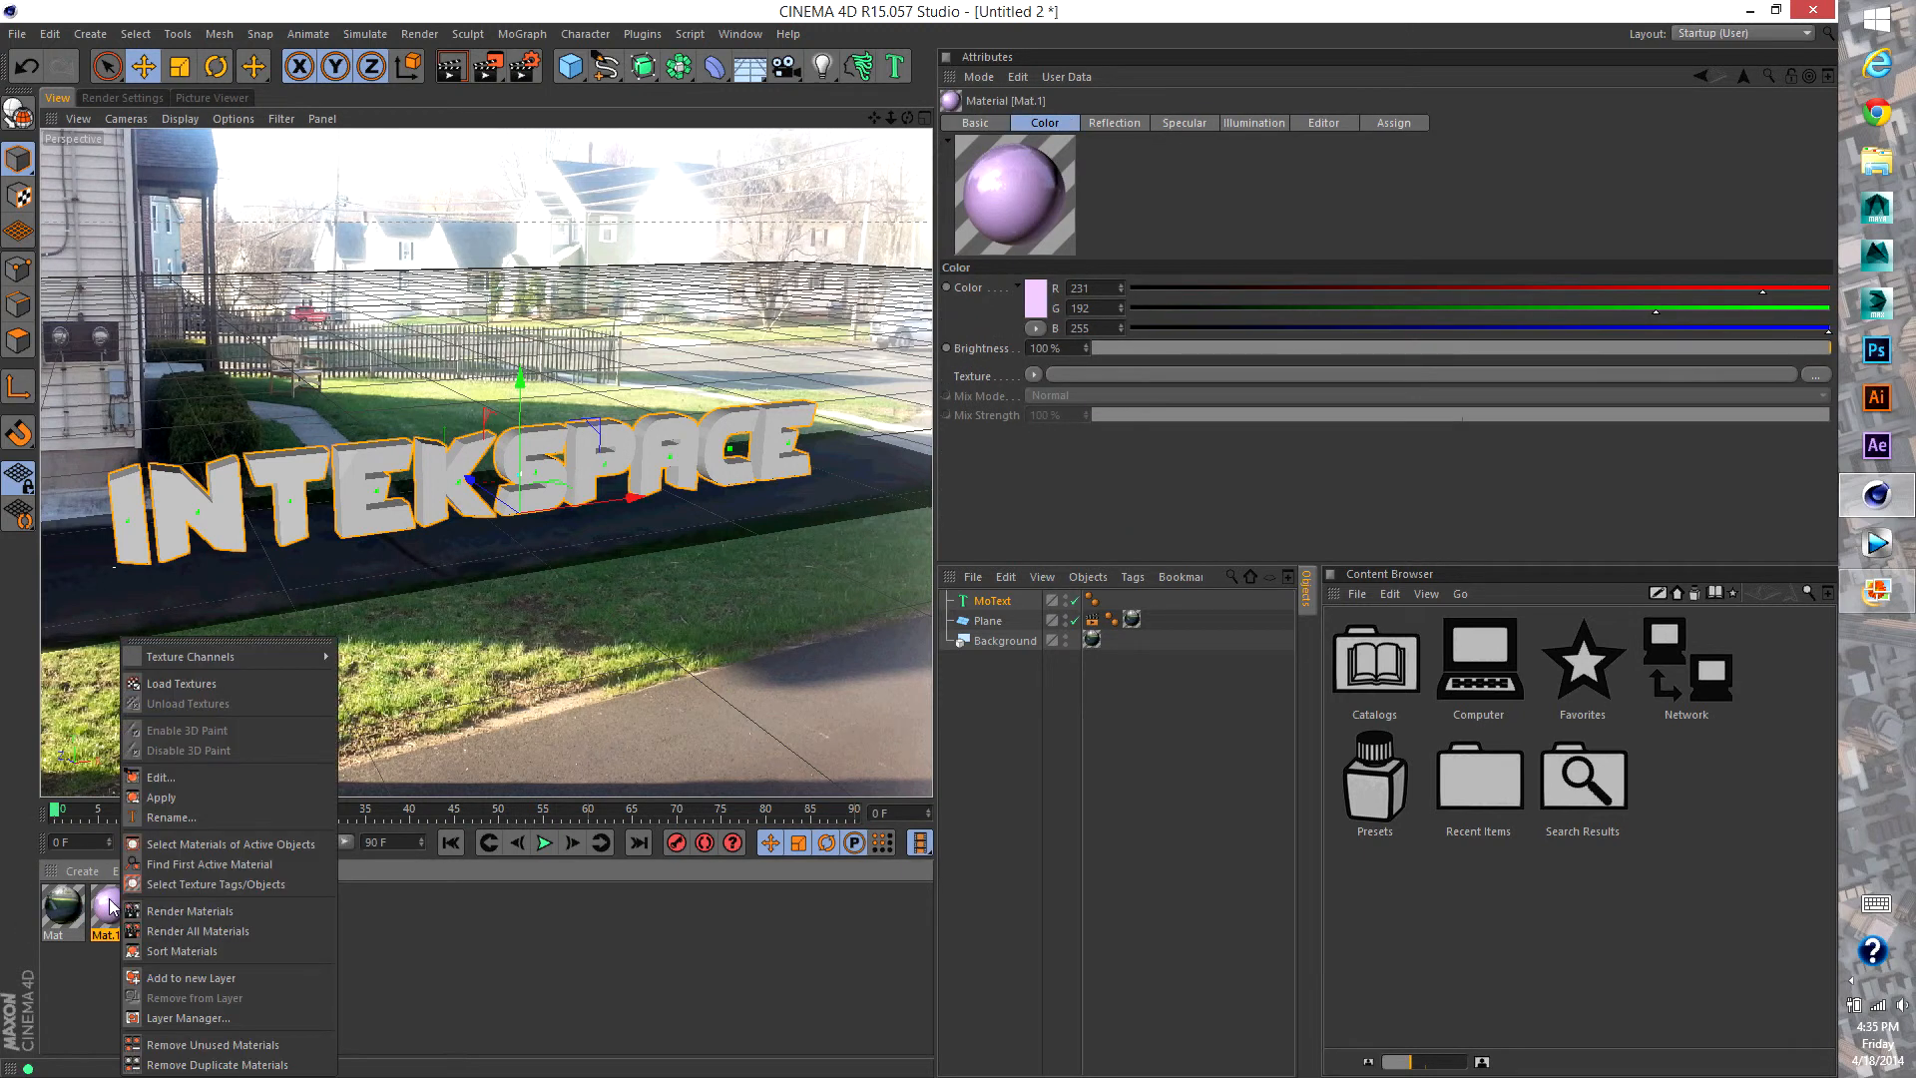
left_click(99, 906)
key("ctrl+v")
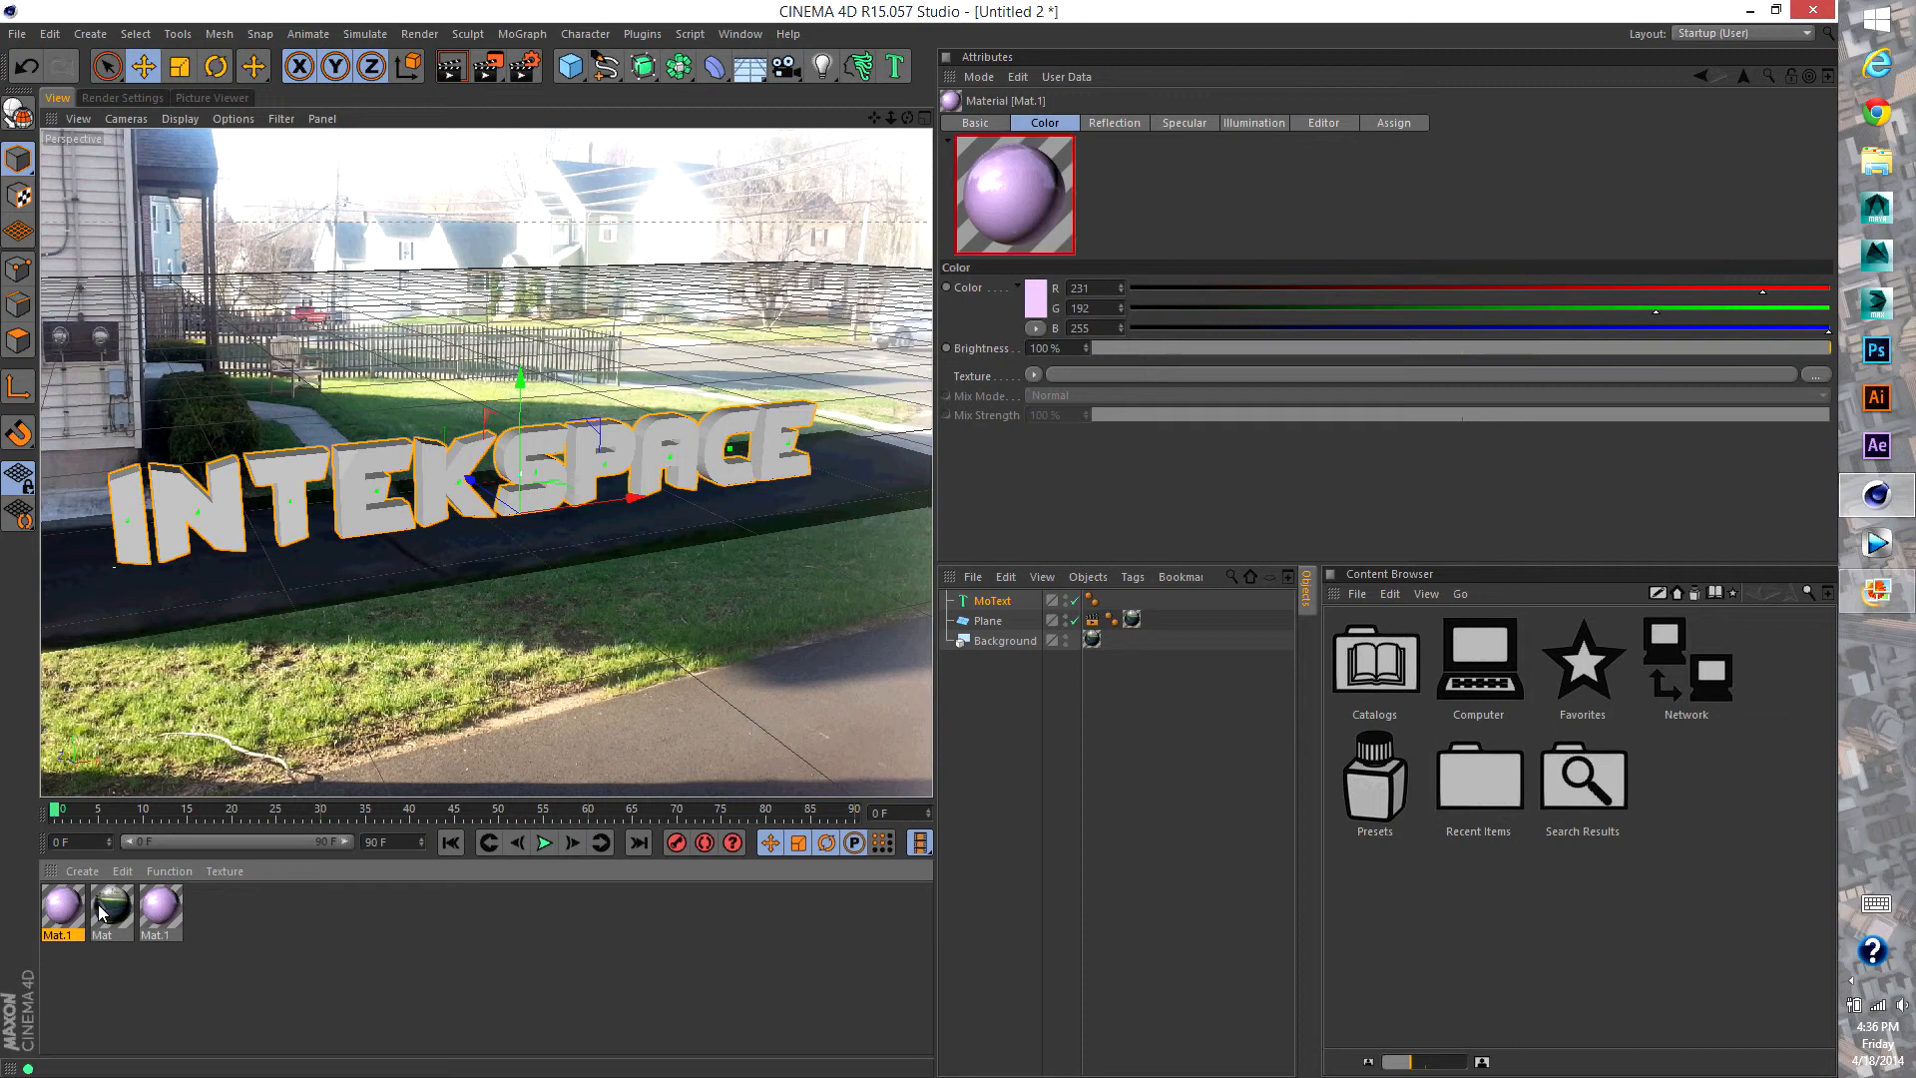
Recolor one Mat.1 copy bluish by setting its color's red to 192 and its reflection color's red to about 179
double_click(76, 913)
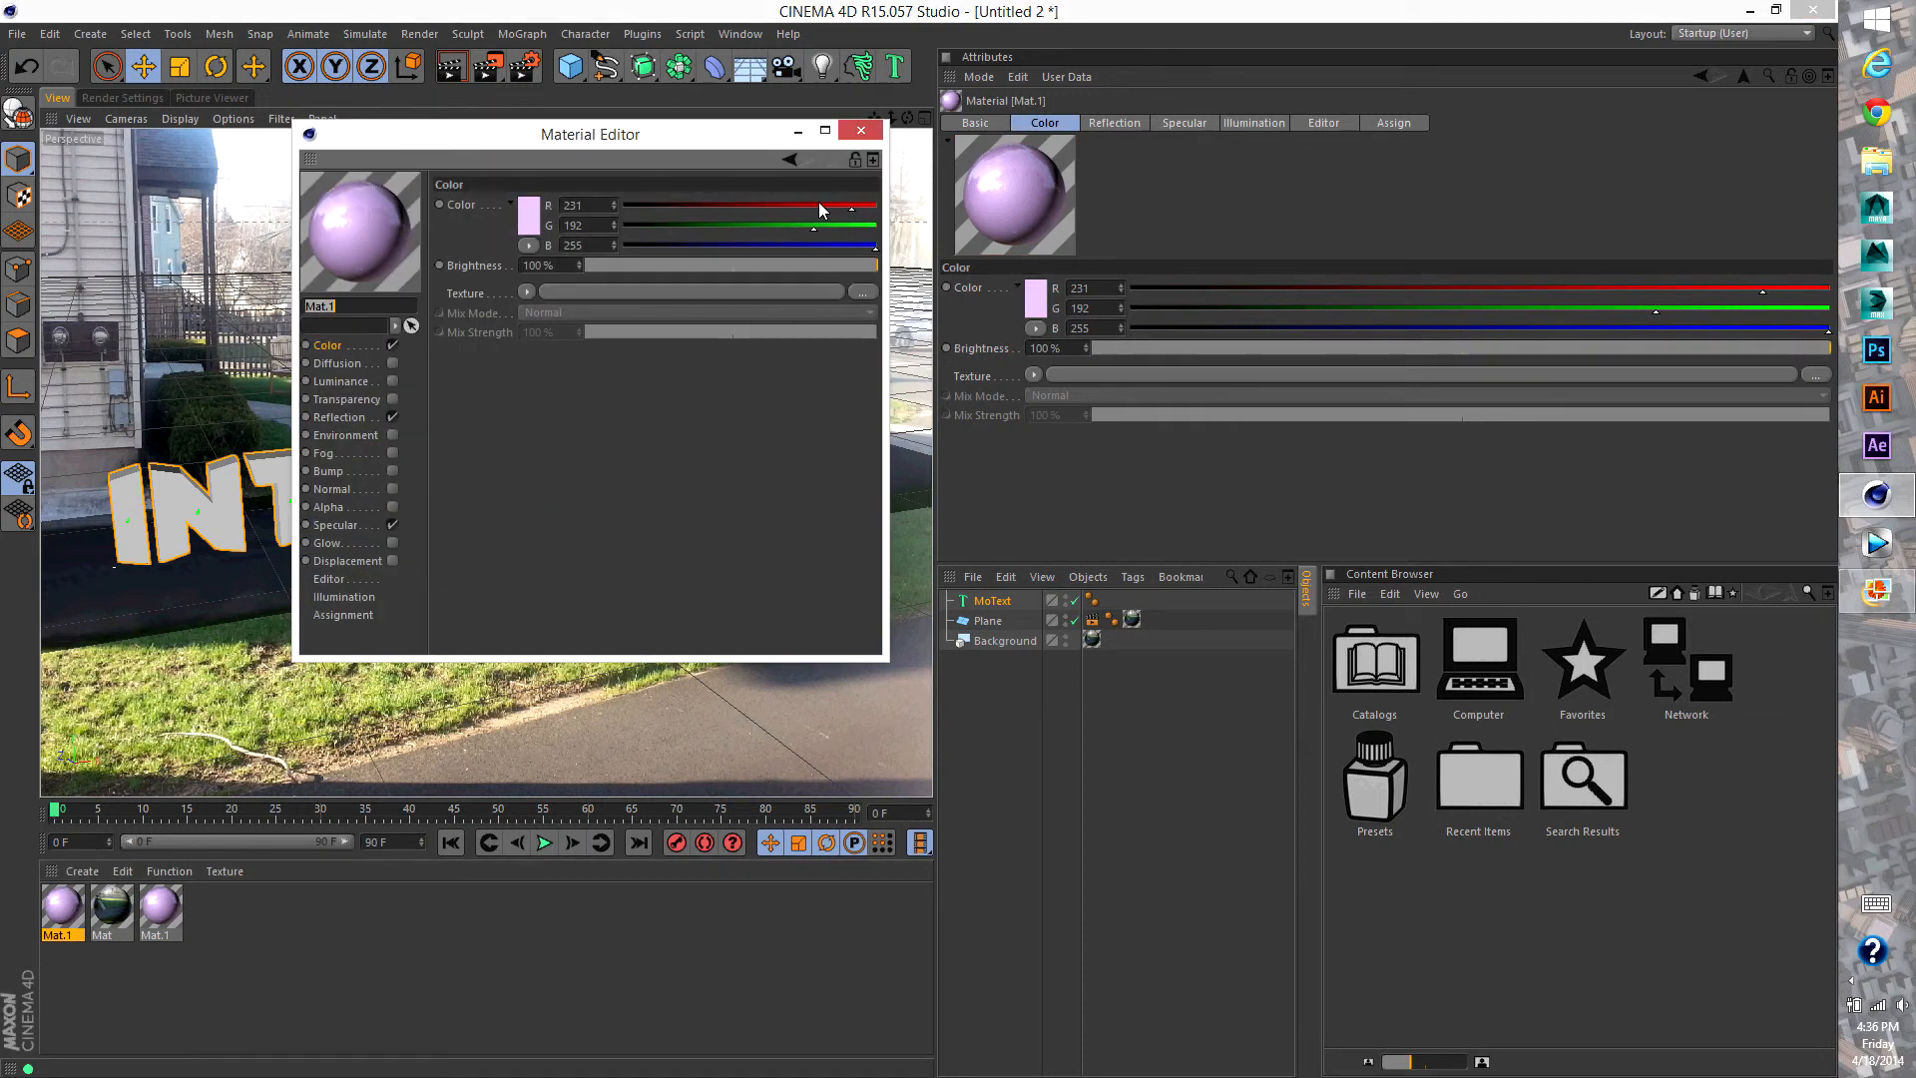
left_click_drag(851, 208, 810, 206)
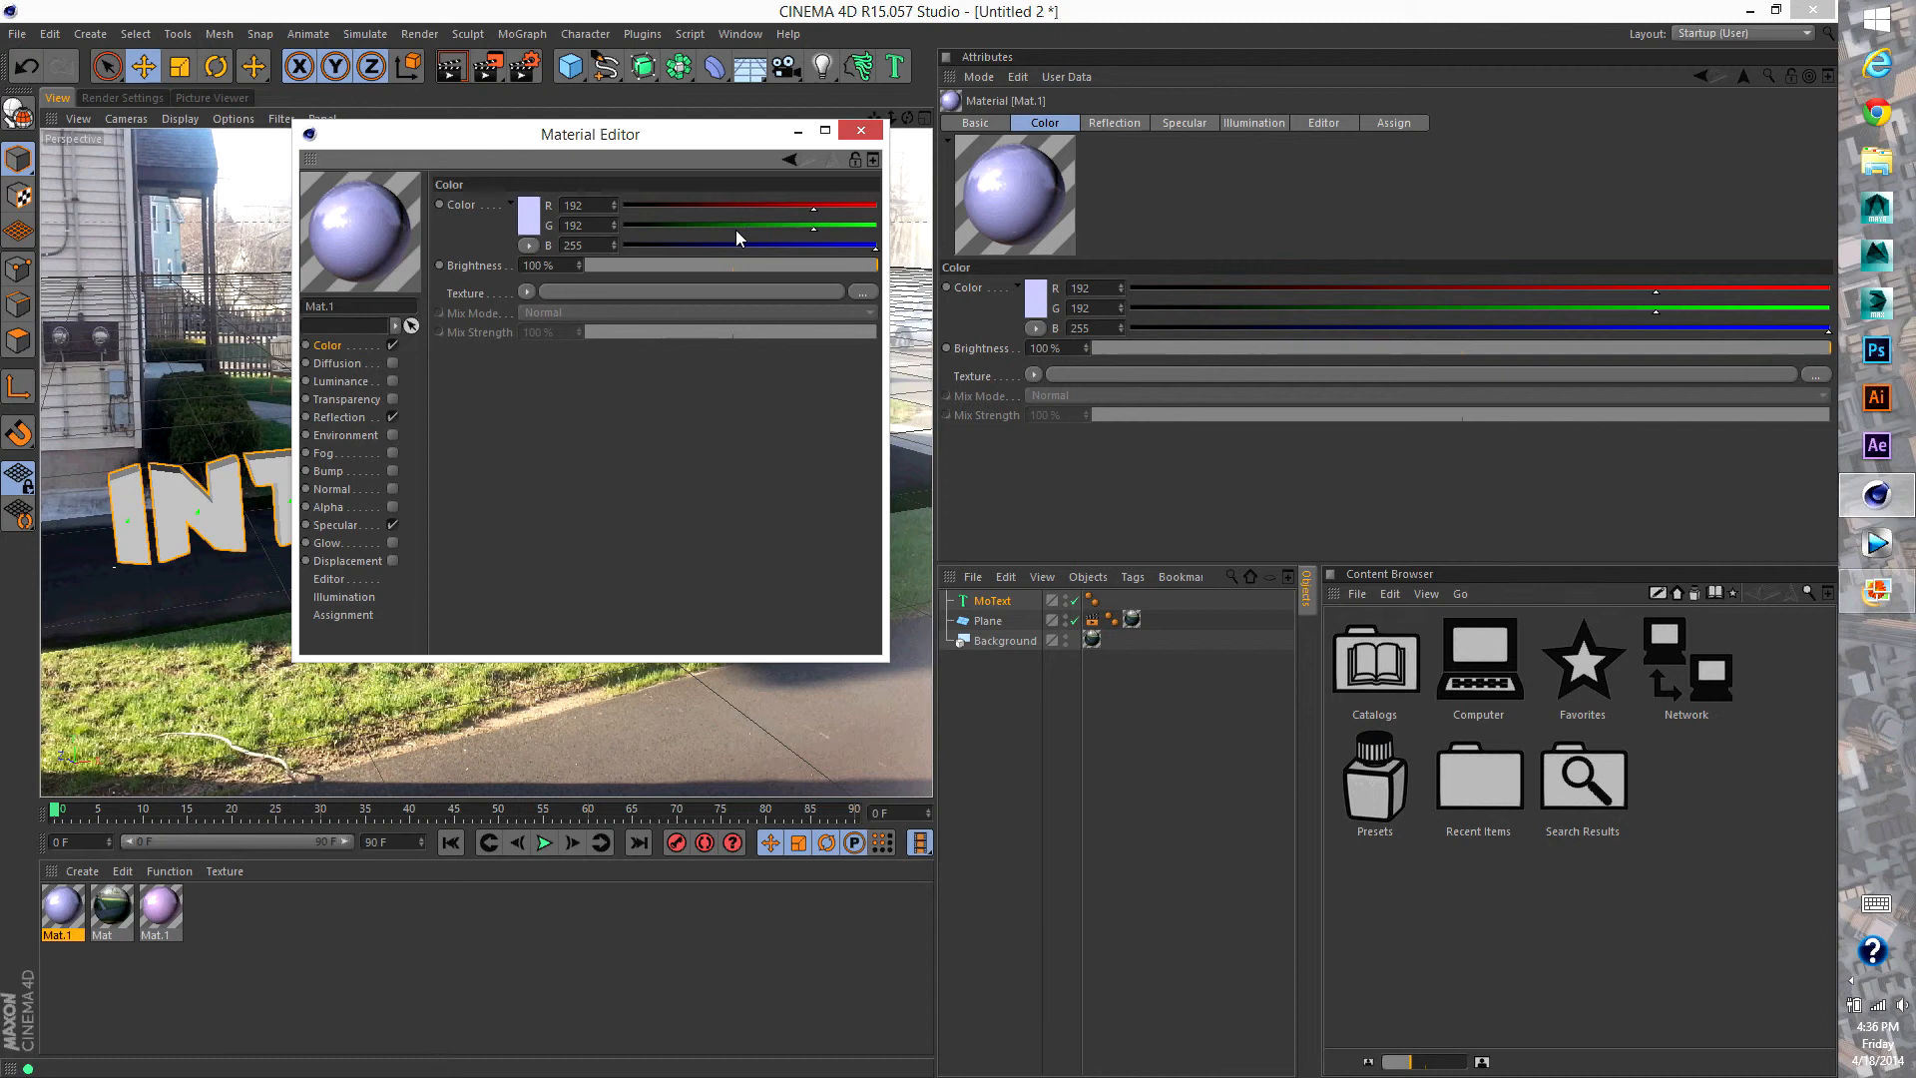
left_click(340, 417)
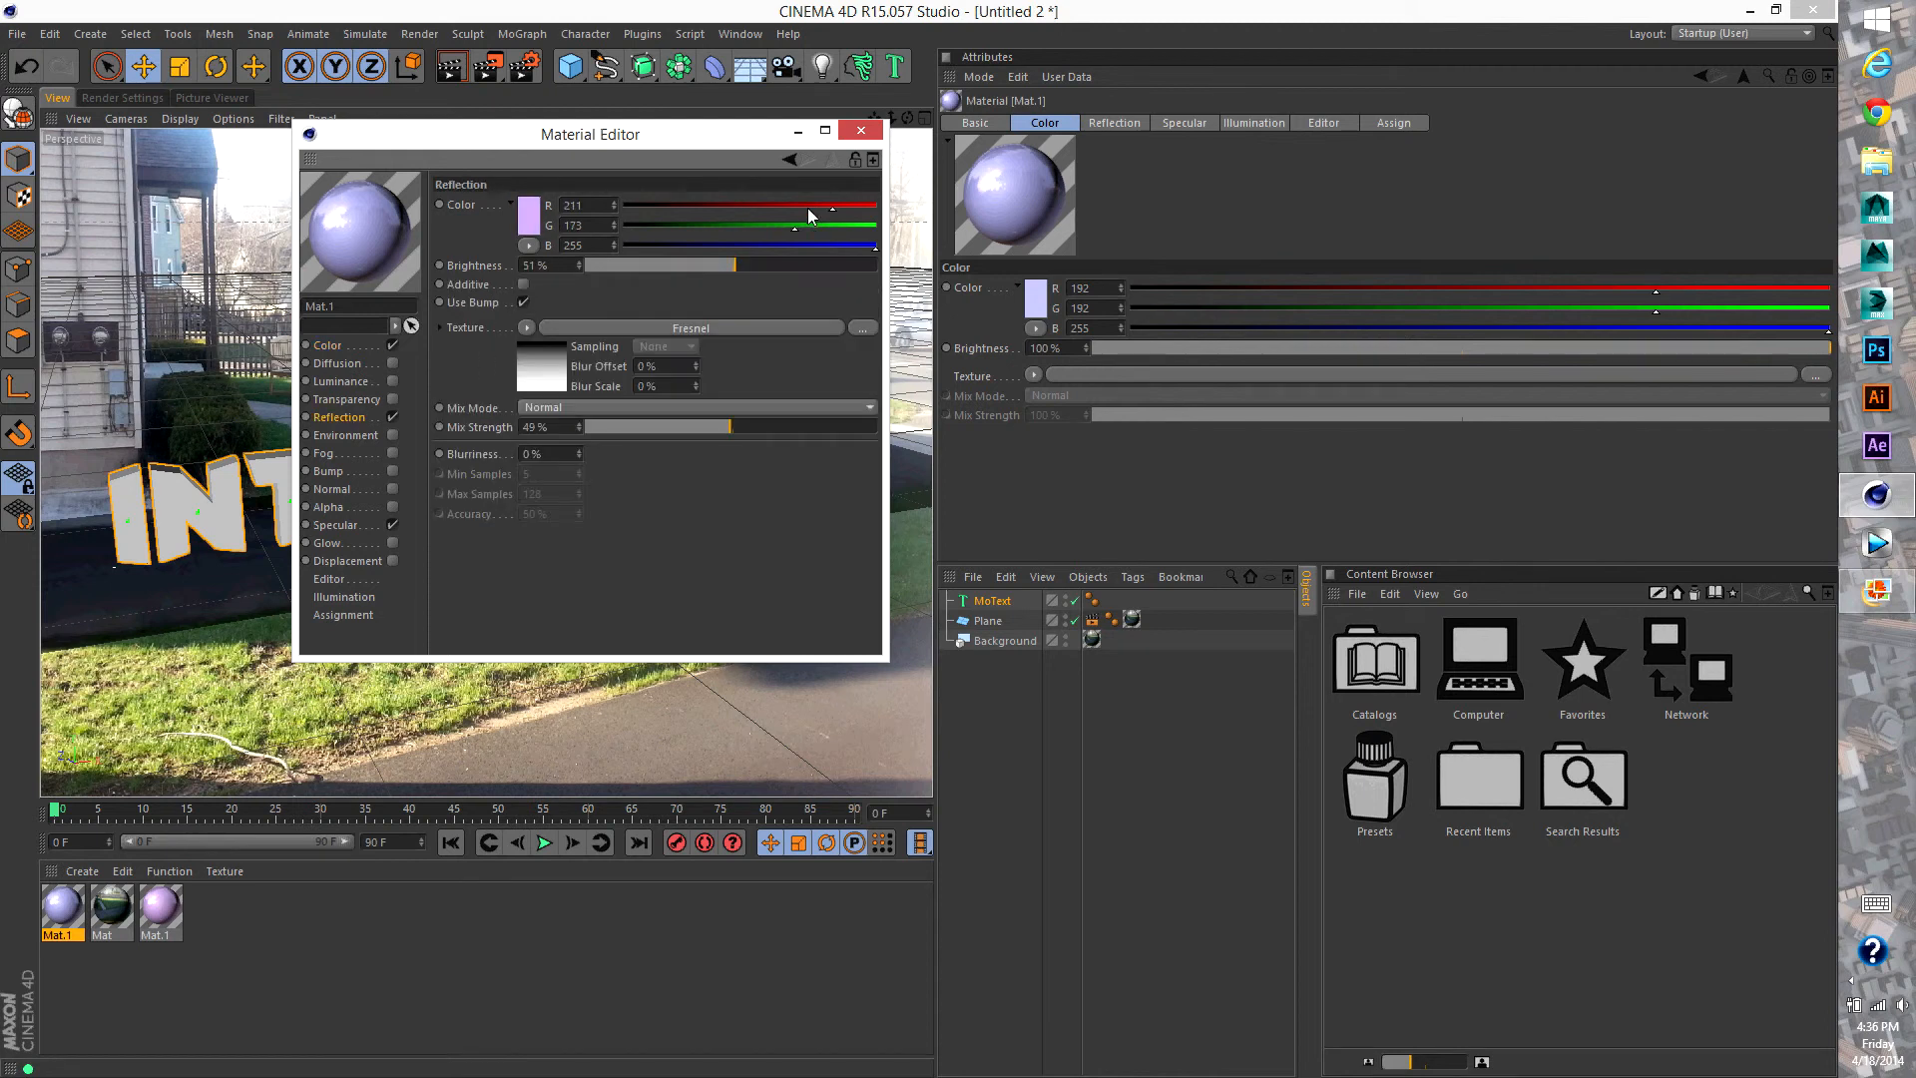
left_click_drag(810, 212, 795, 208)
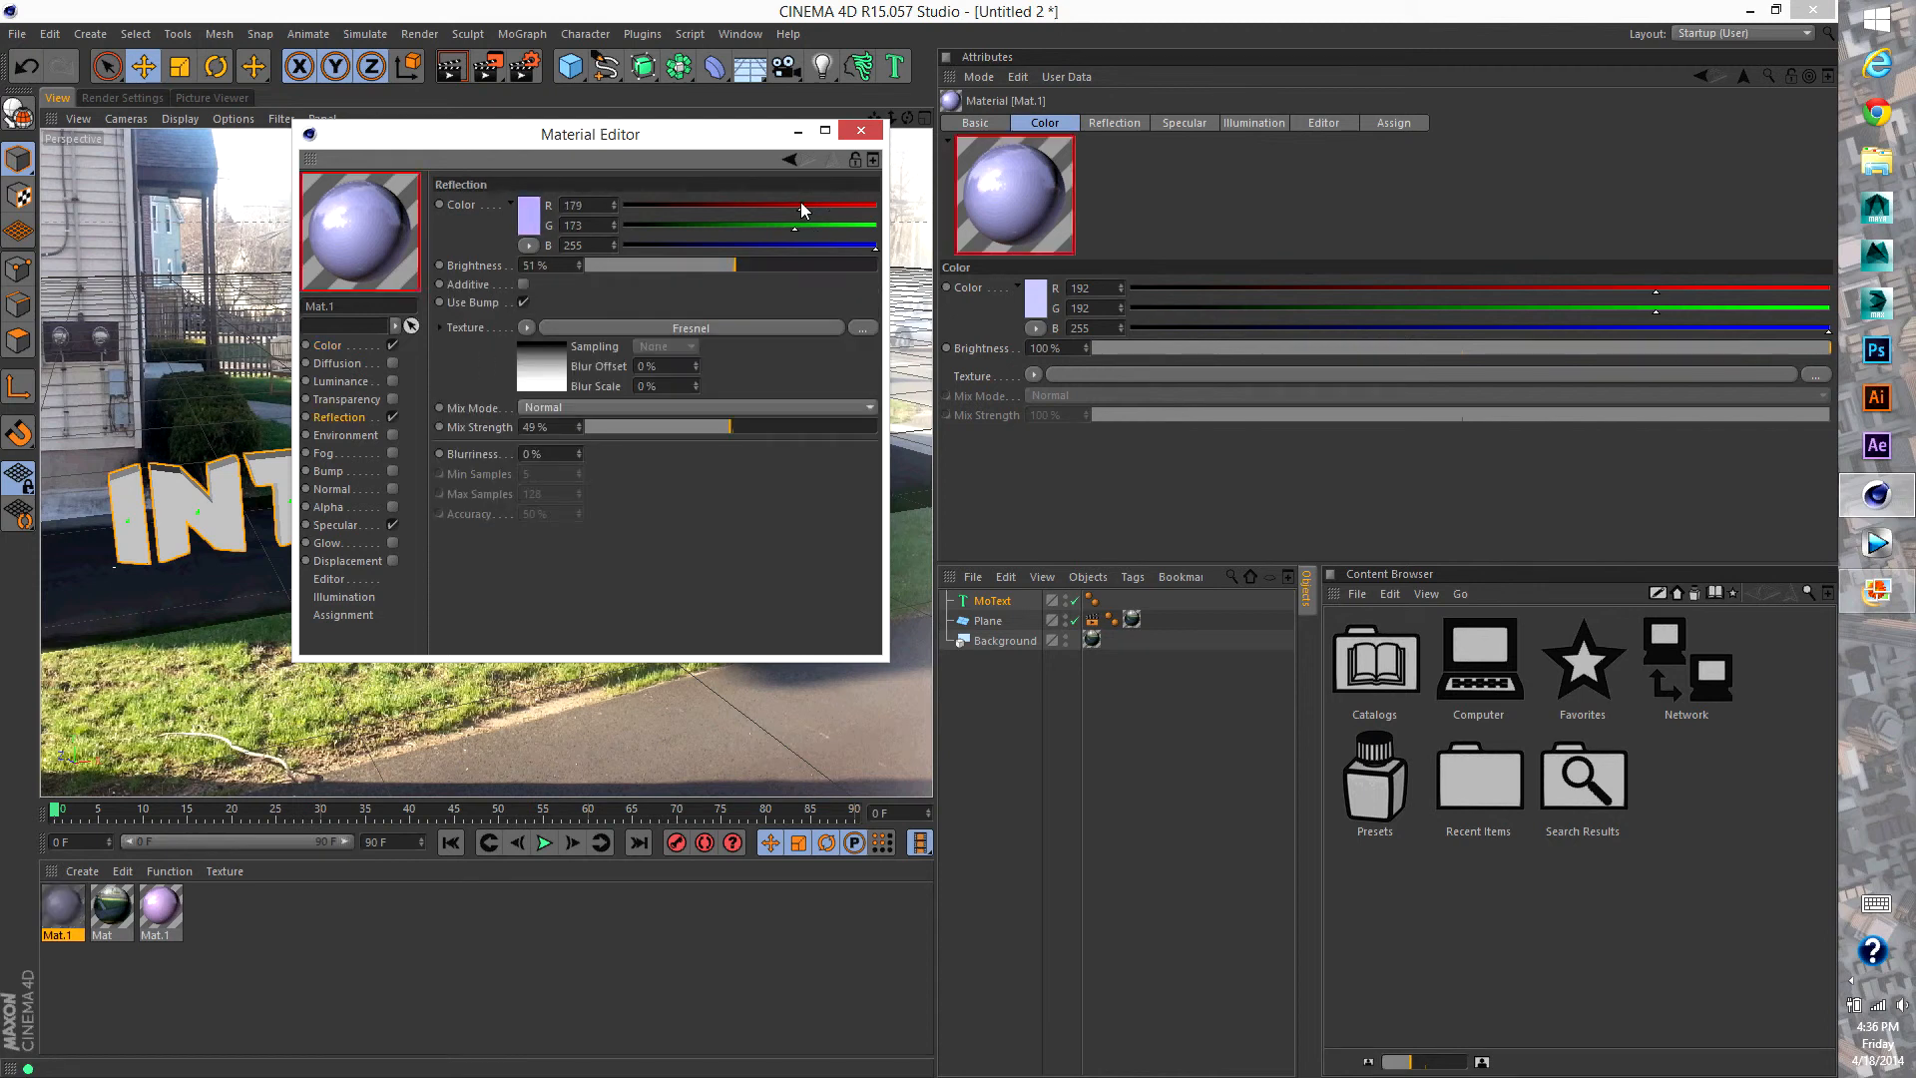
left_click(862, 132)
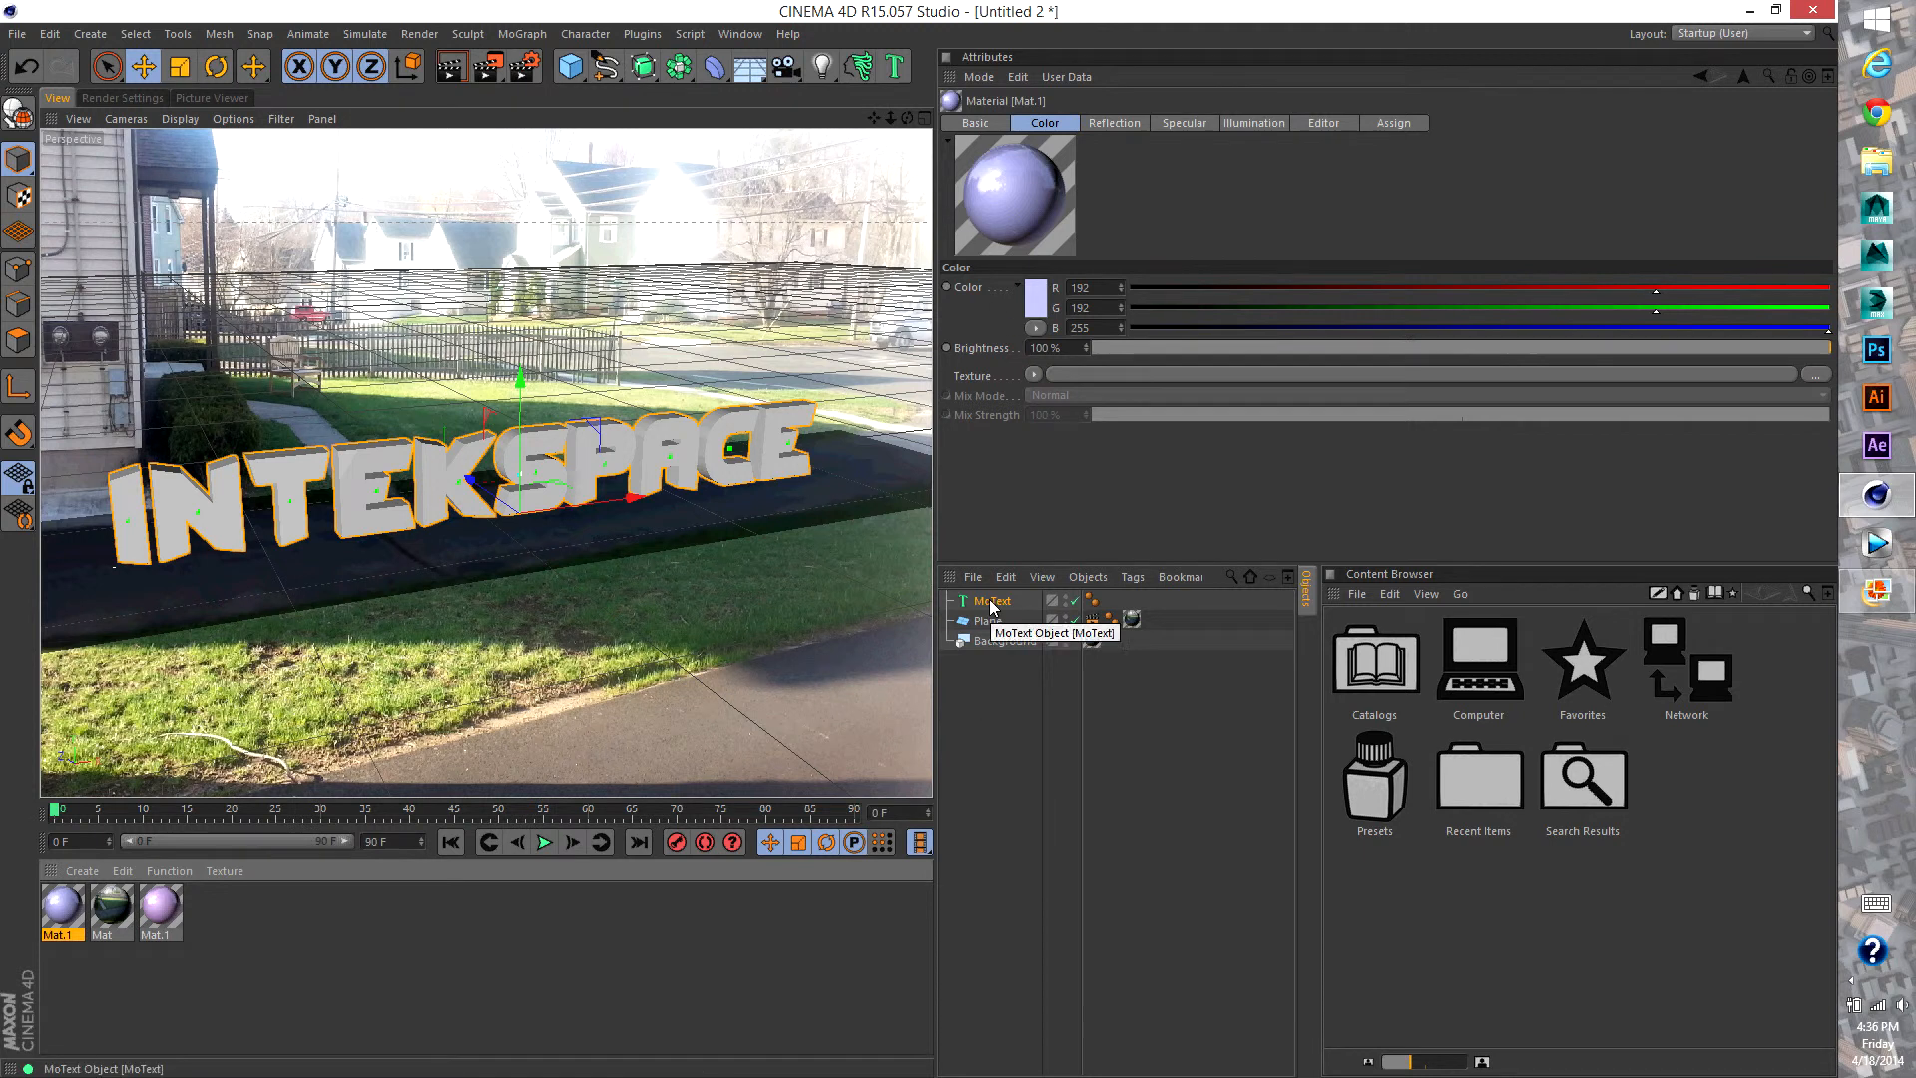
Duplicate the MoText object, setting the copy's wording to "space" and the original's to "Intek"
left_click_drag(990, 602, 998, 697, "ctrl")
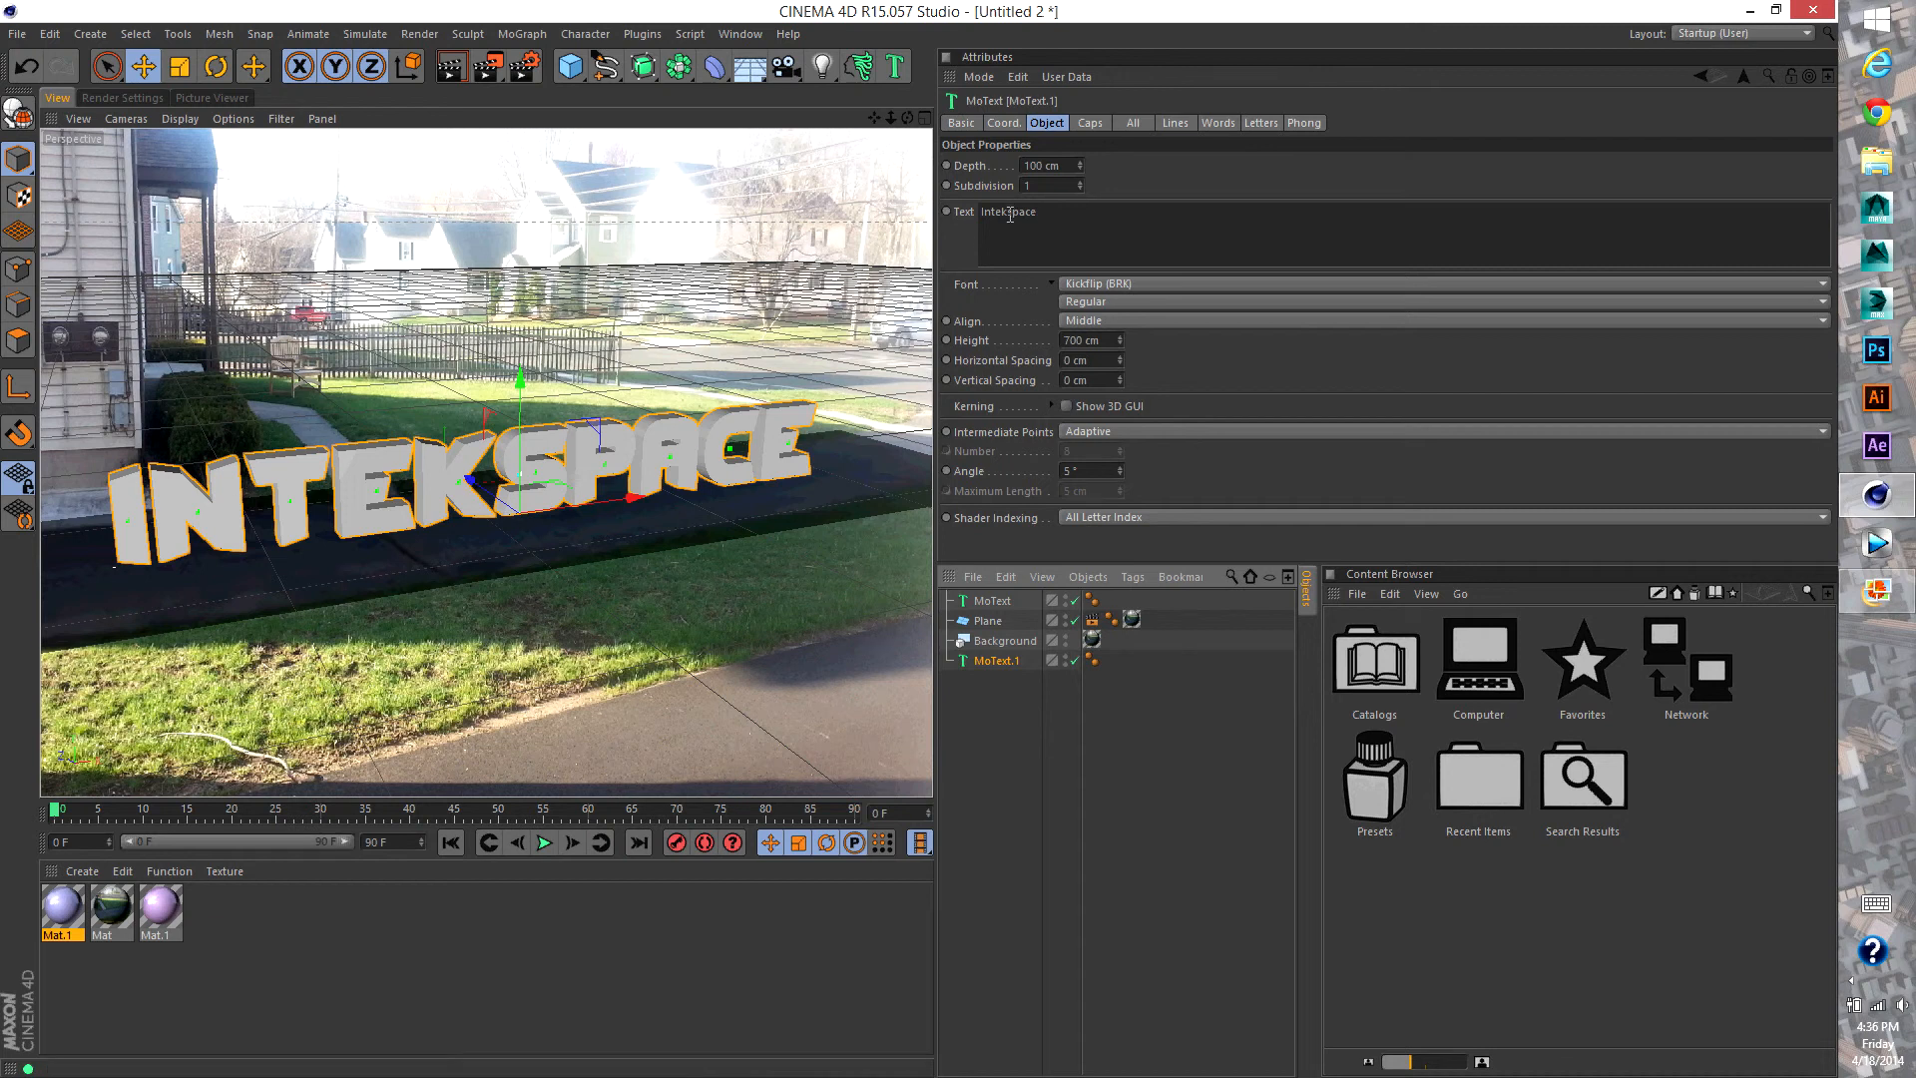
left_click_drag(1007, 211, 872, 206)
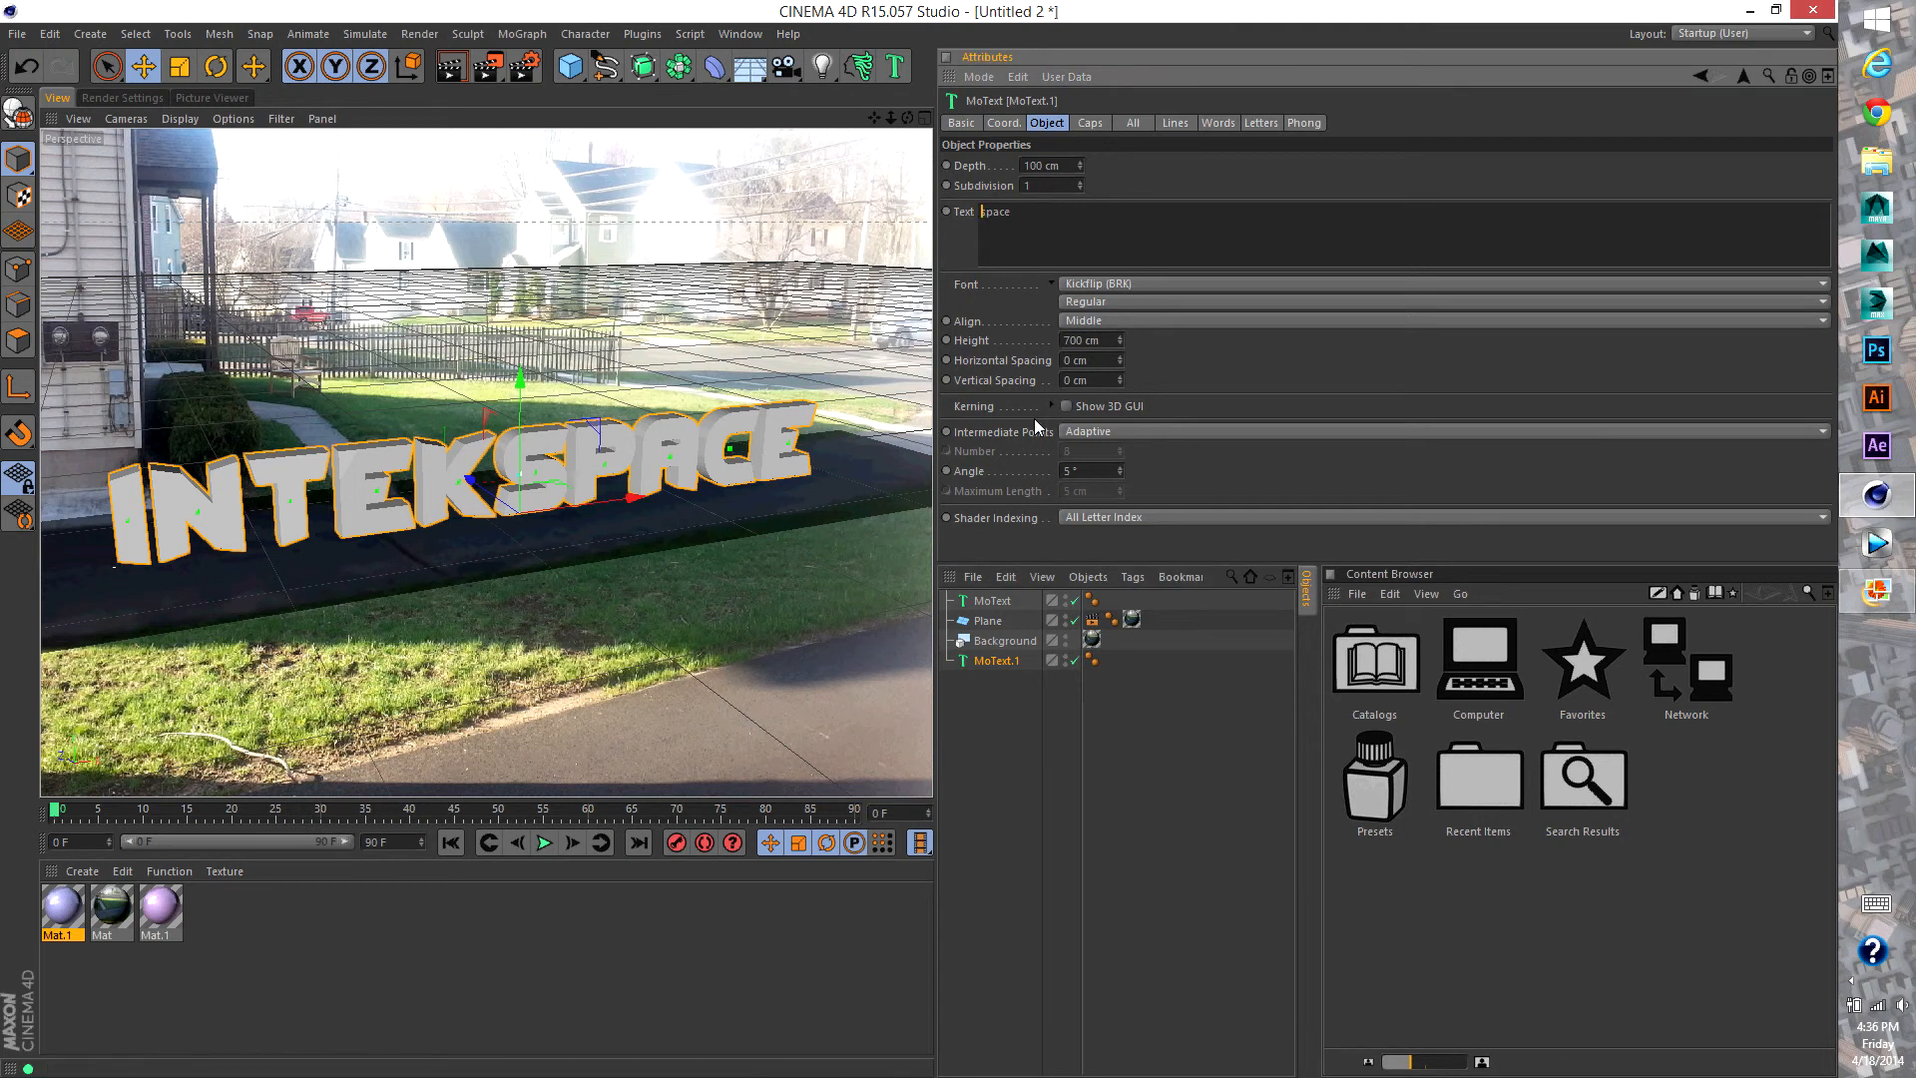
left_click(990, 600)
left_click(1044, 218)
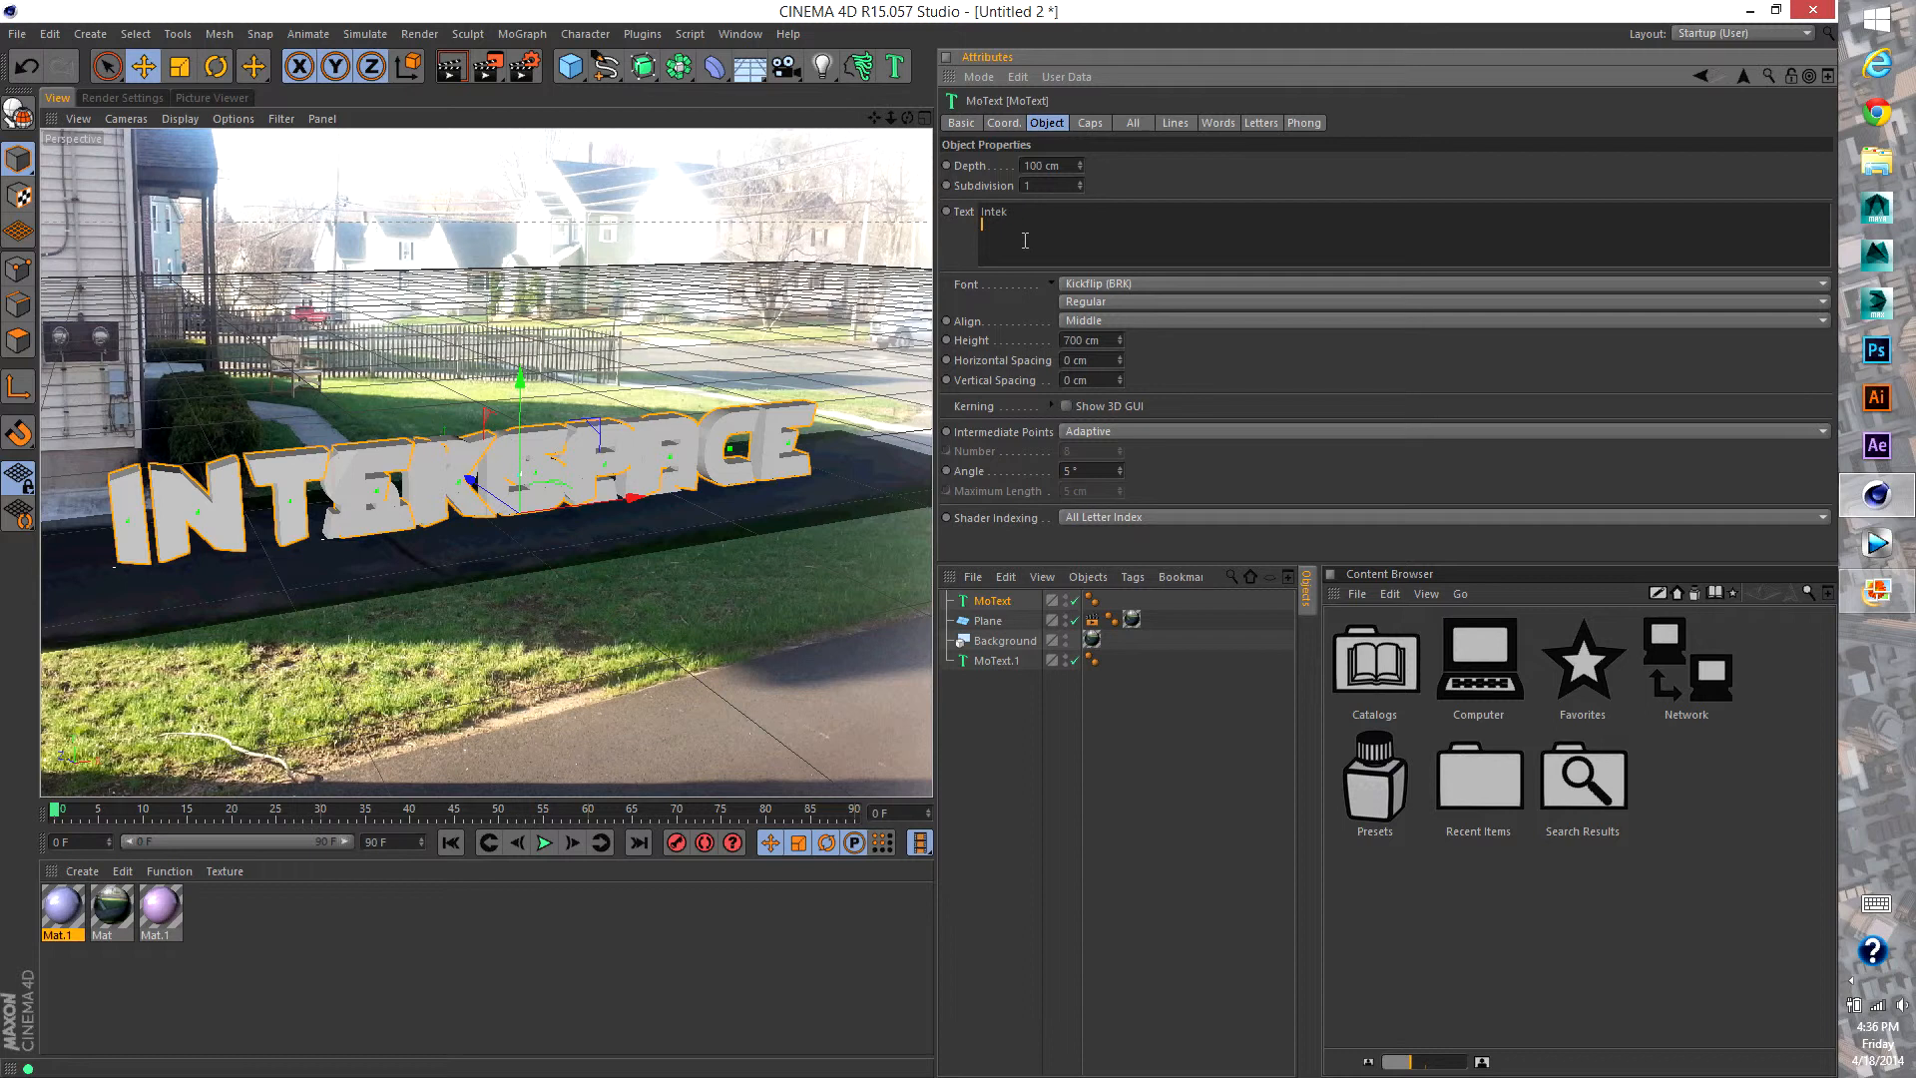
key("BackSpace")
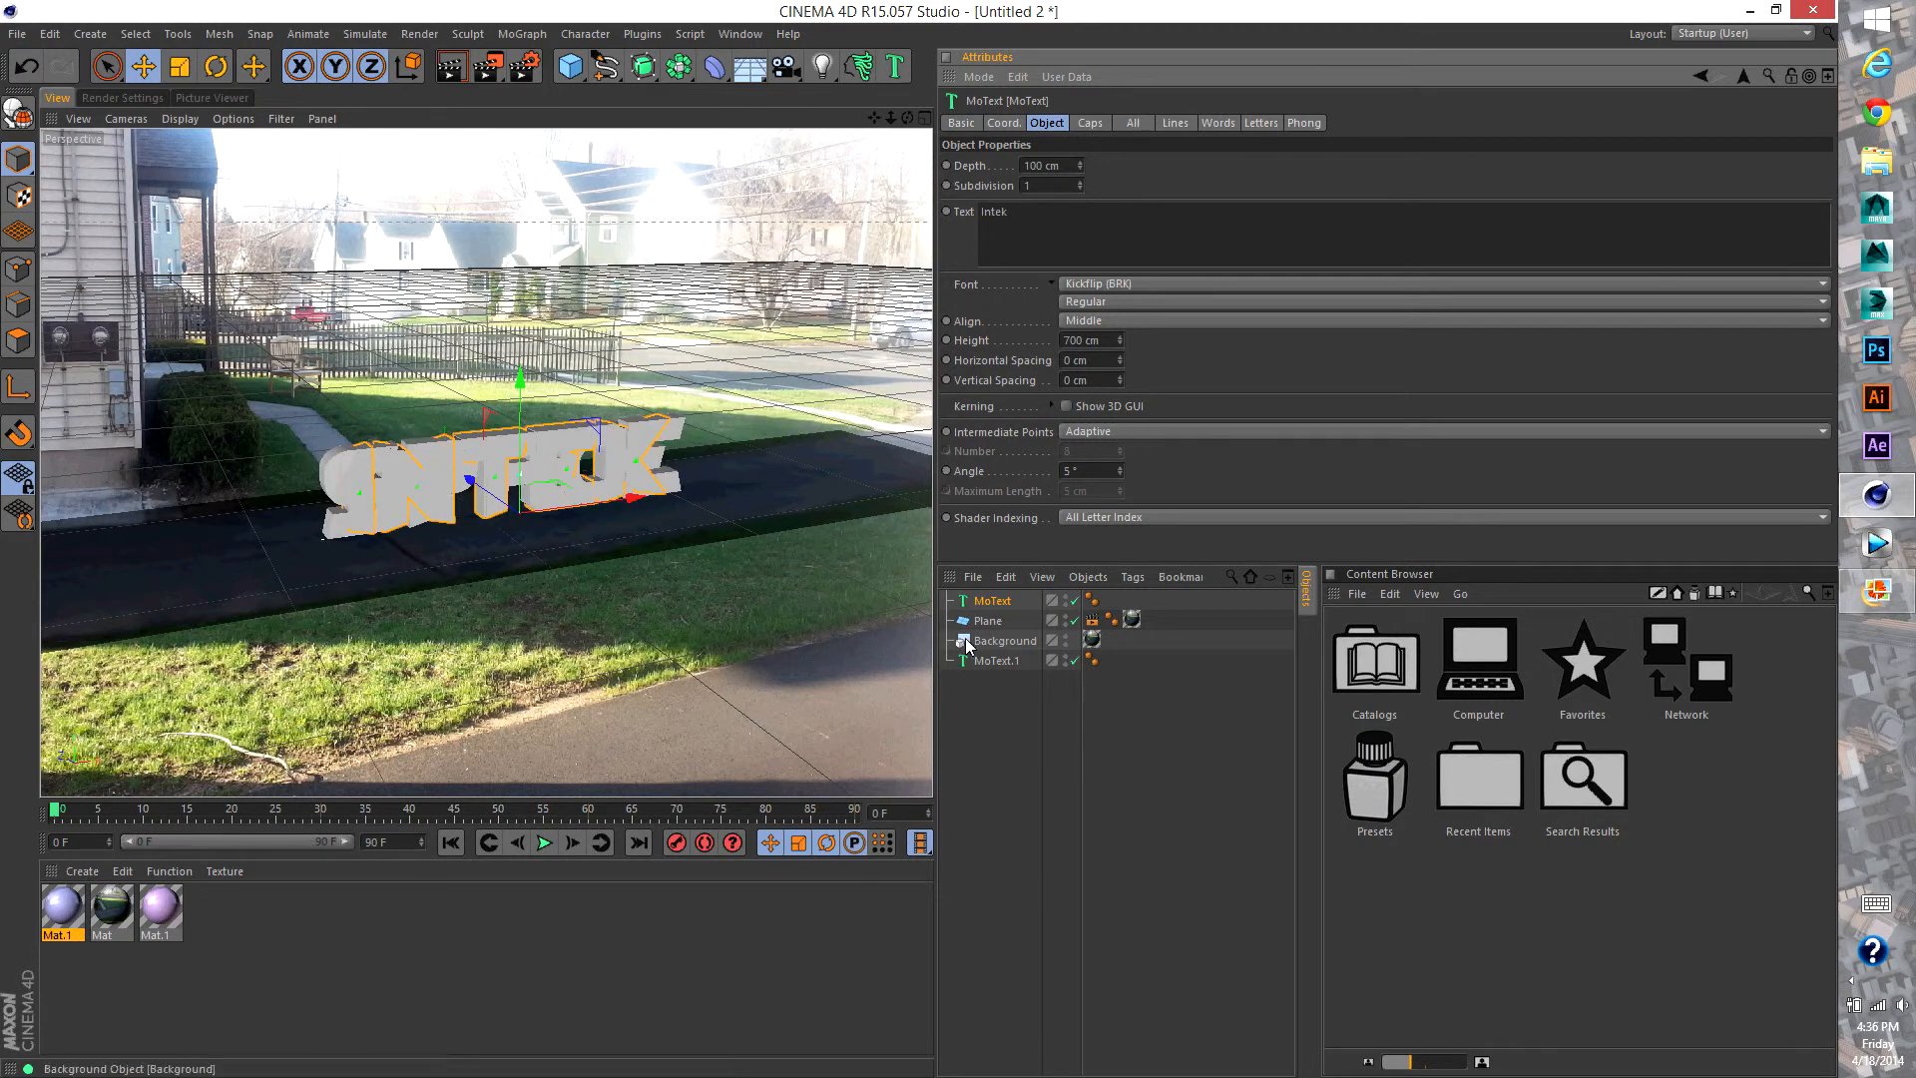
Move the two texts apart along their X axis so they read "Intekspace" side by side on the driveway
left_click_drag(640, 497, 459, 506)
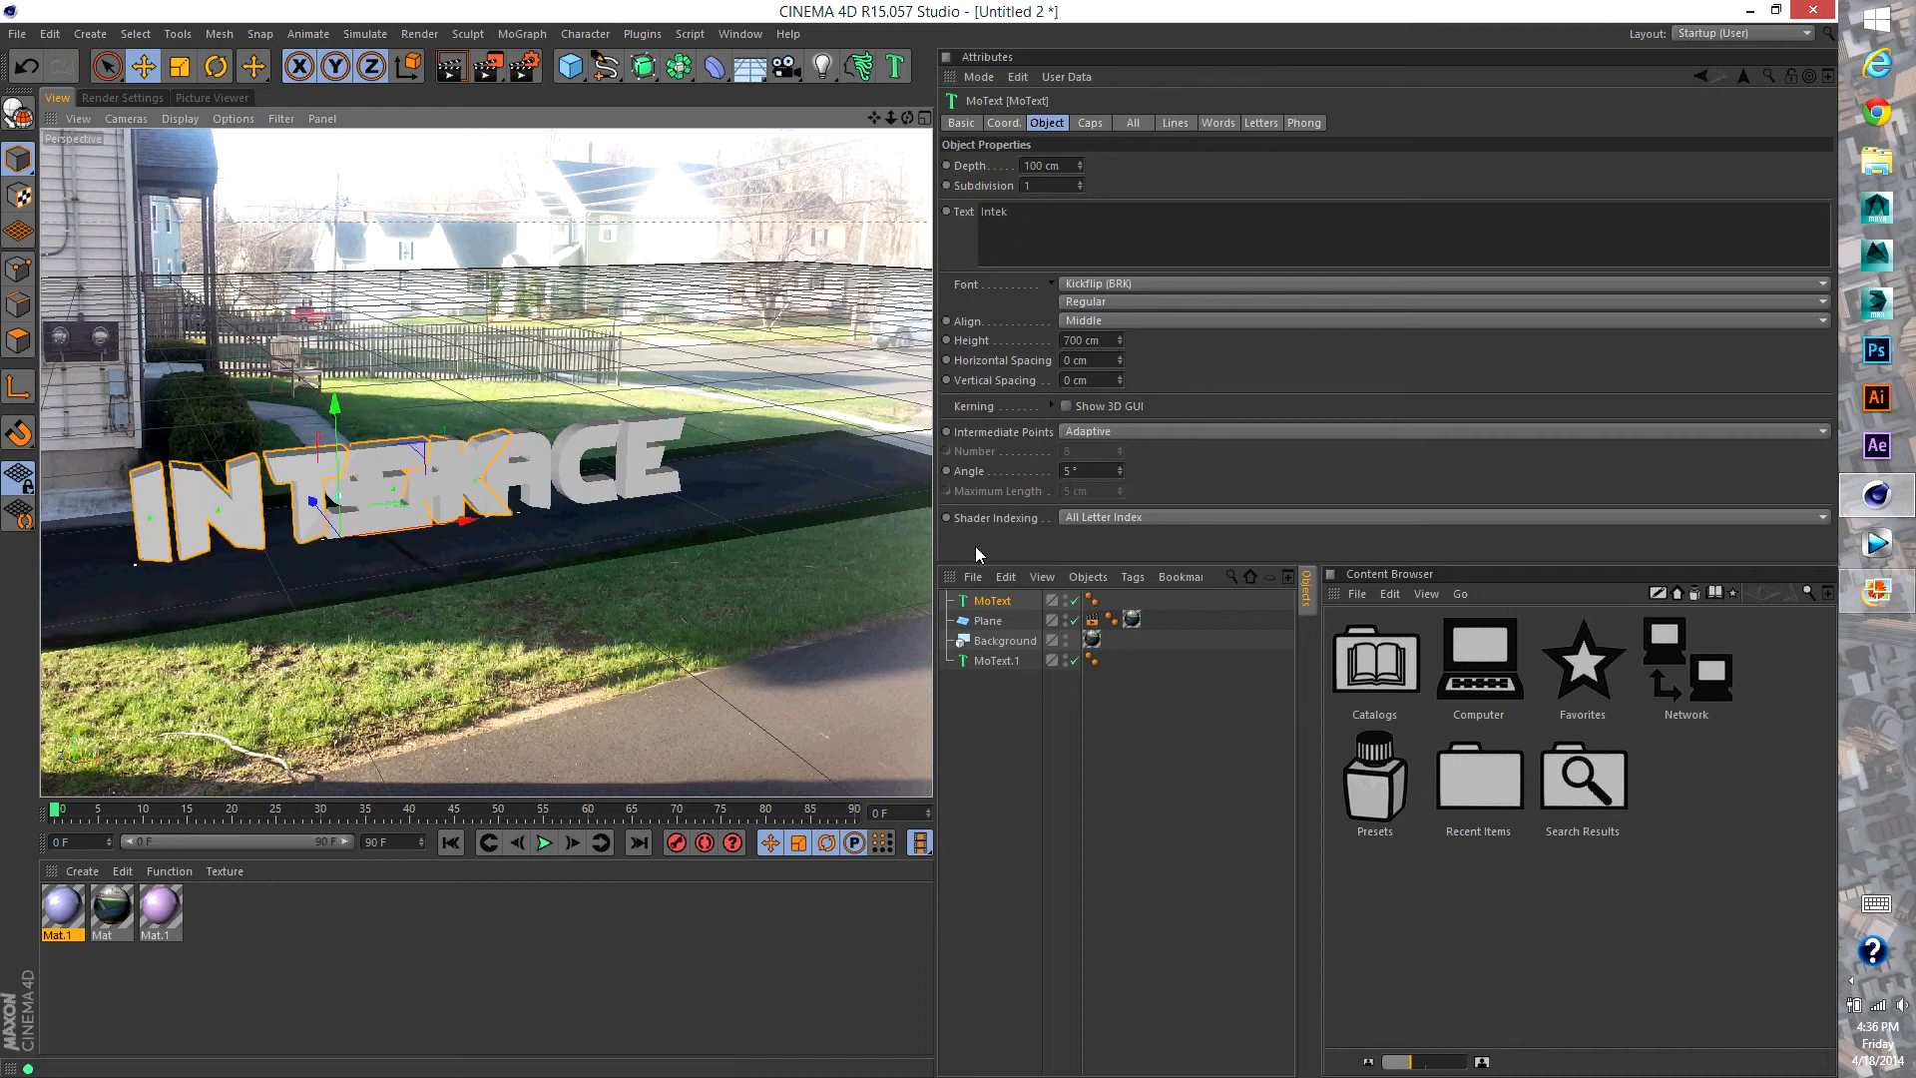
left_click(996, 661)
left_click_drag(628, 494, 786, 491)
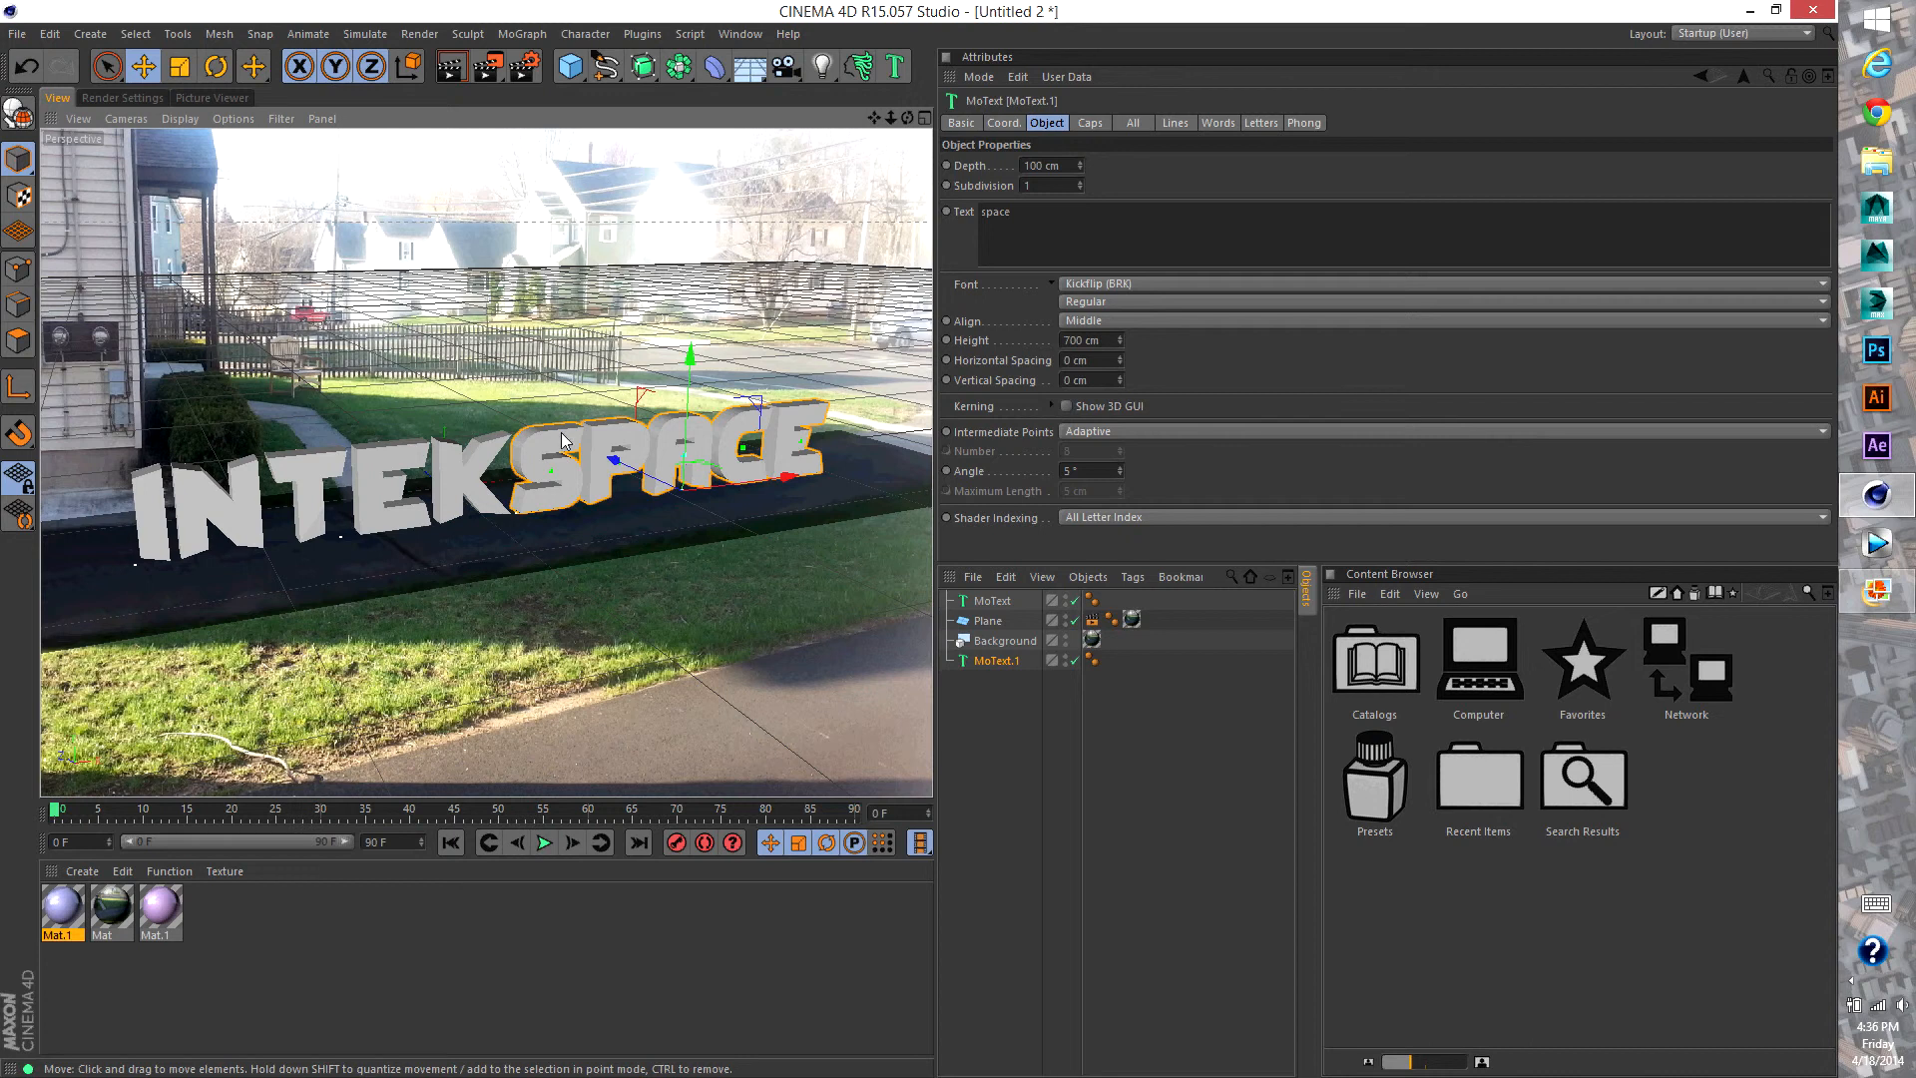
Group both MoText objects under a null and expand the group
left_click(991, 602, "ctrl")
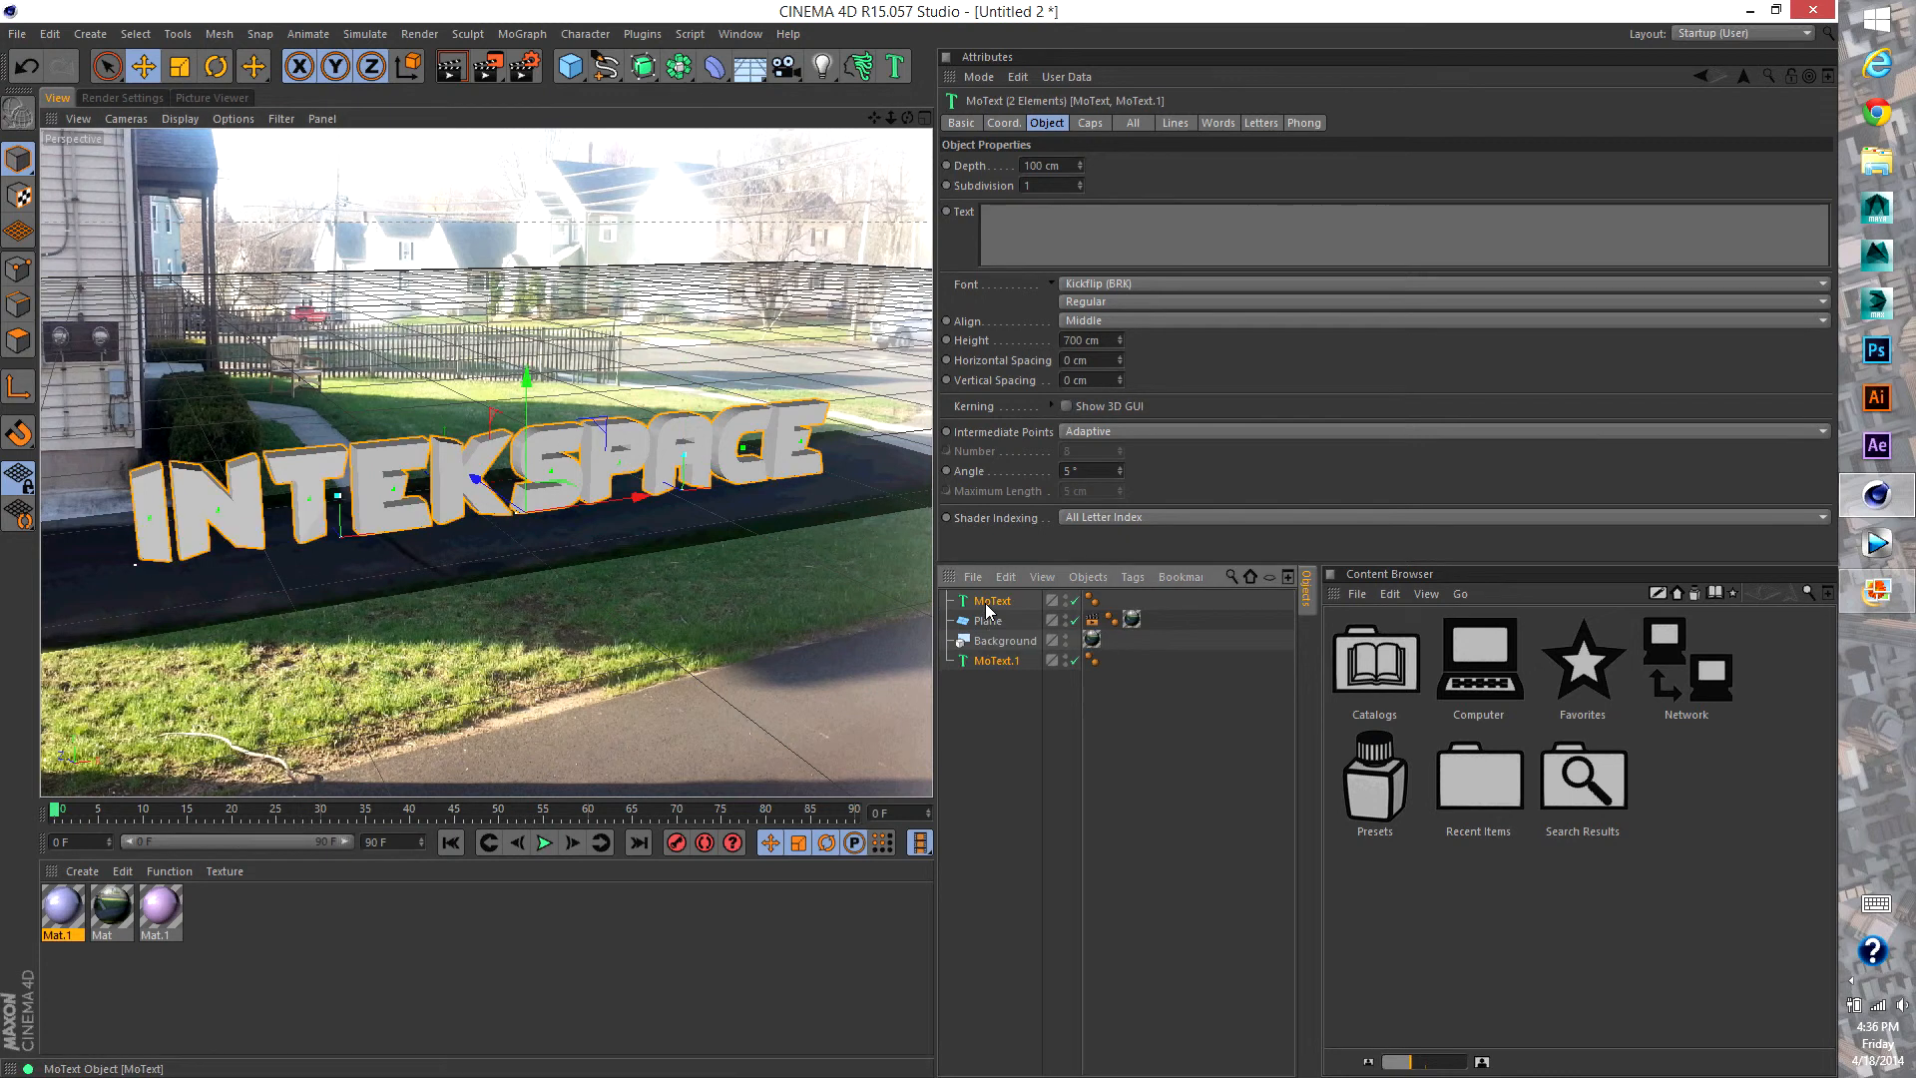
key("alt+g")
left_click(946, 600)
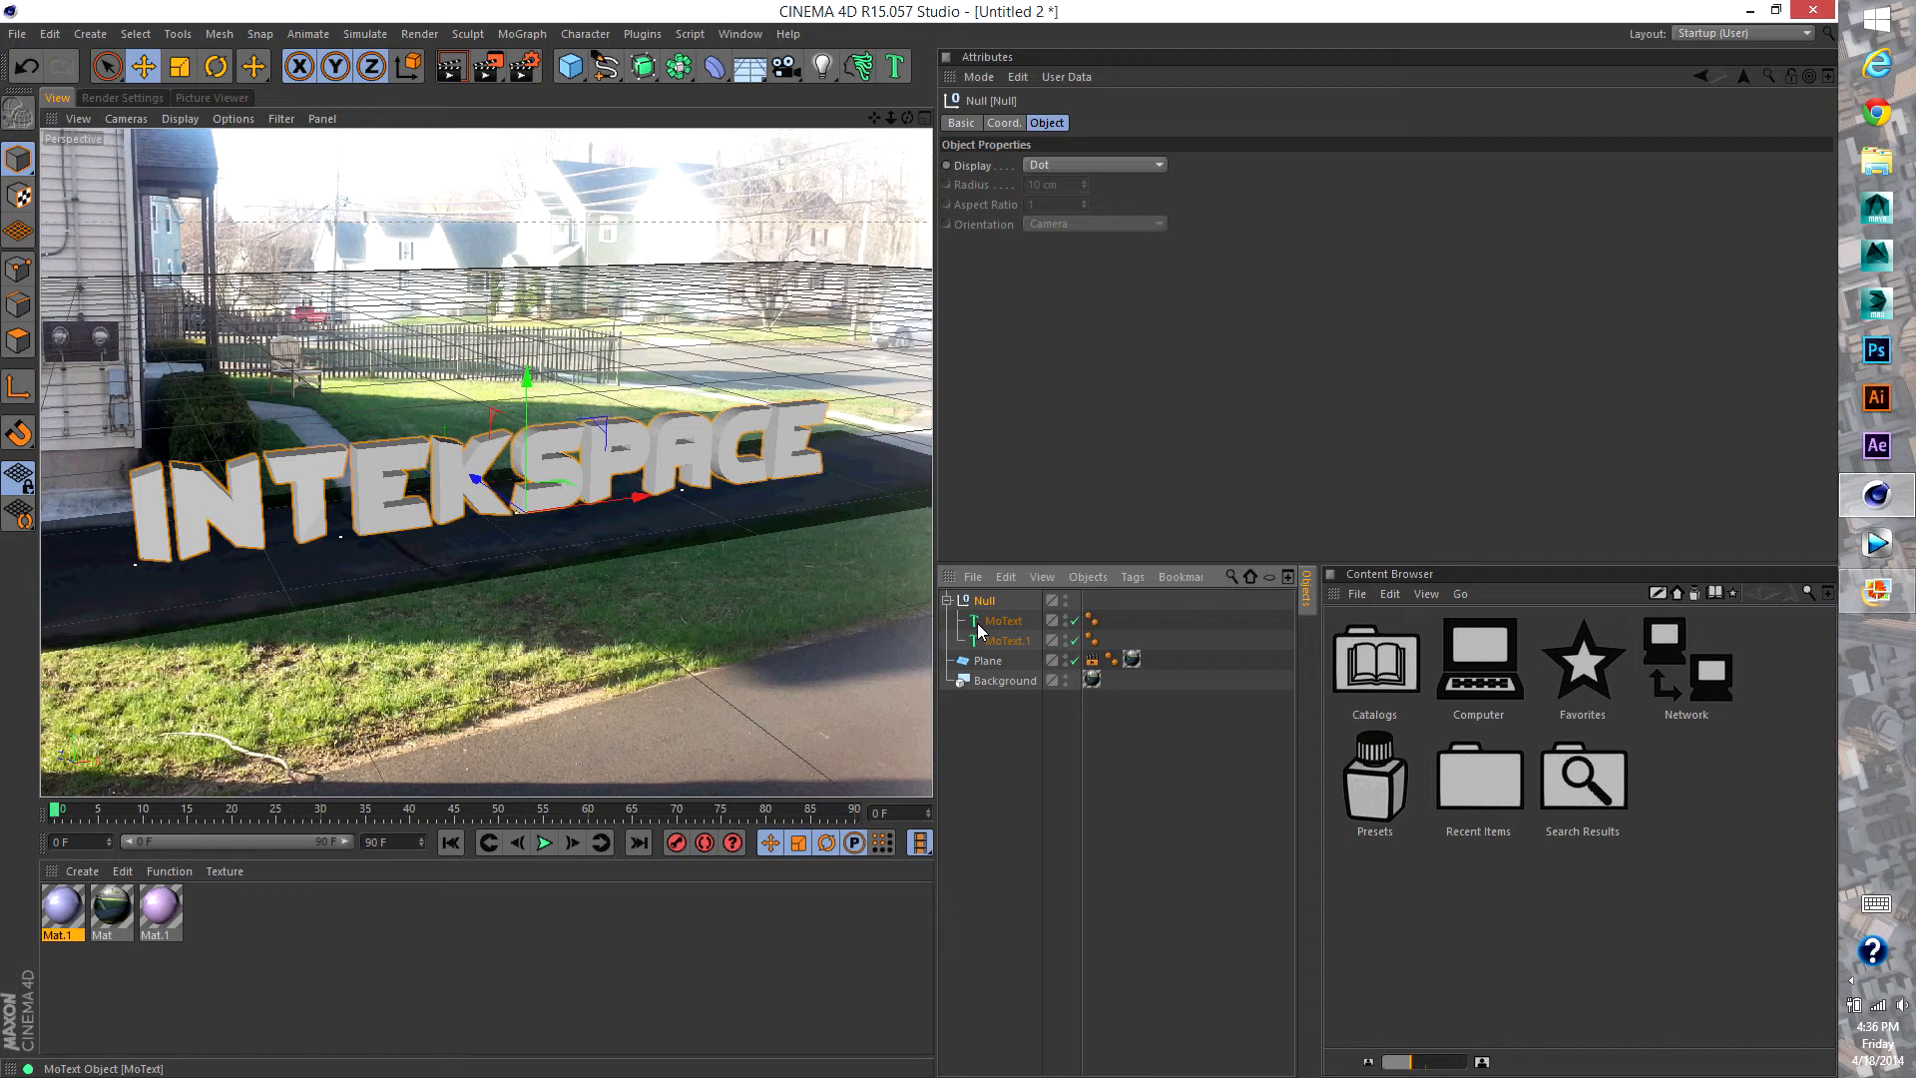
Apply the bluish material to "Intek" and the purple one to "space", and render a preview in the viewport
left_click(1003, 621)
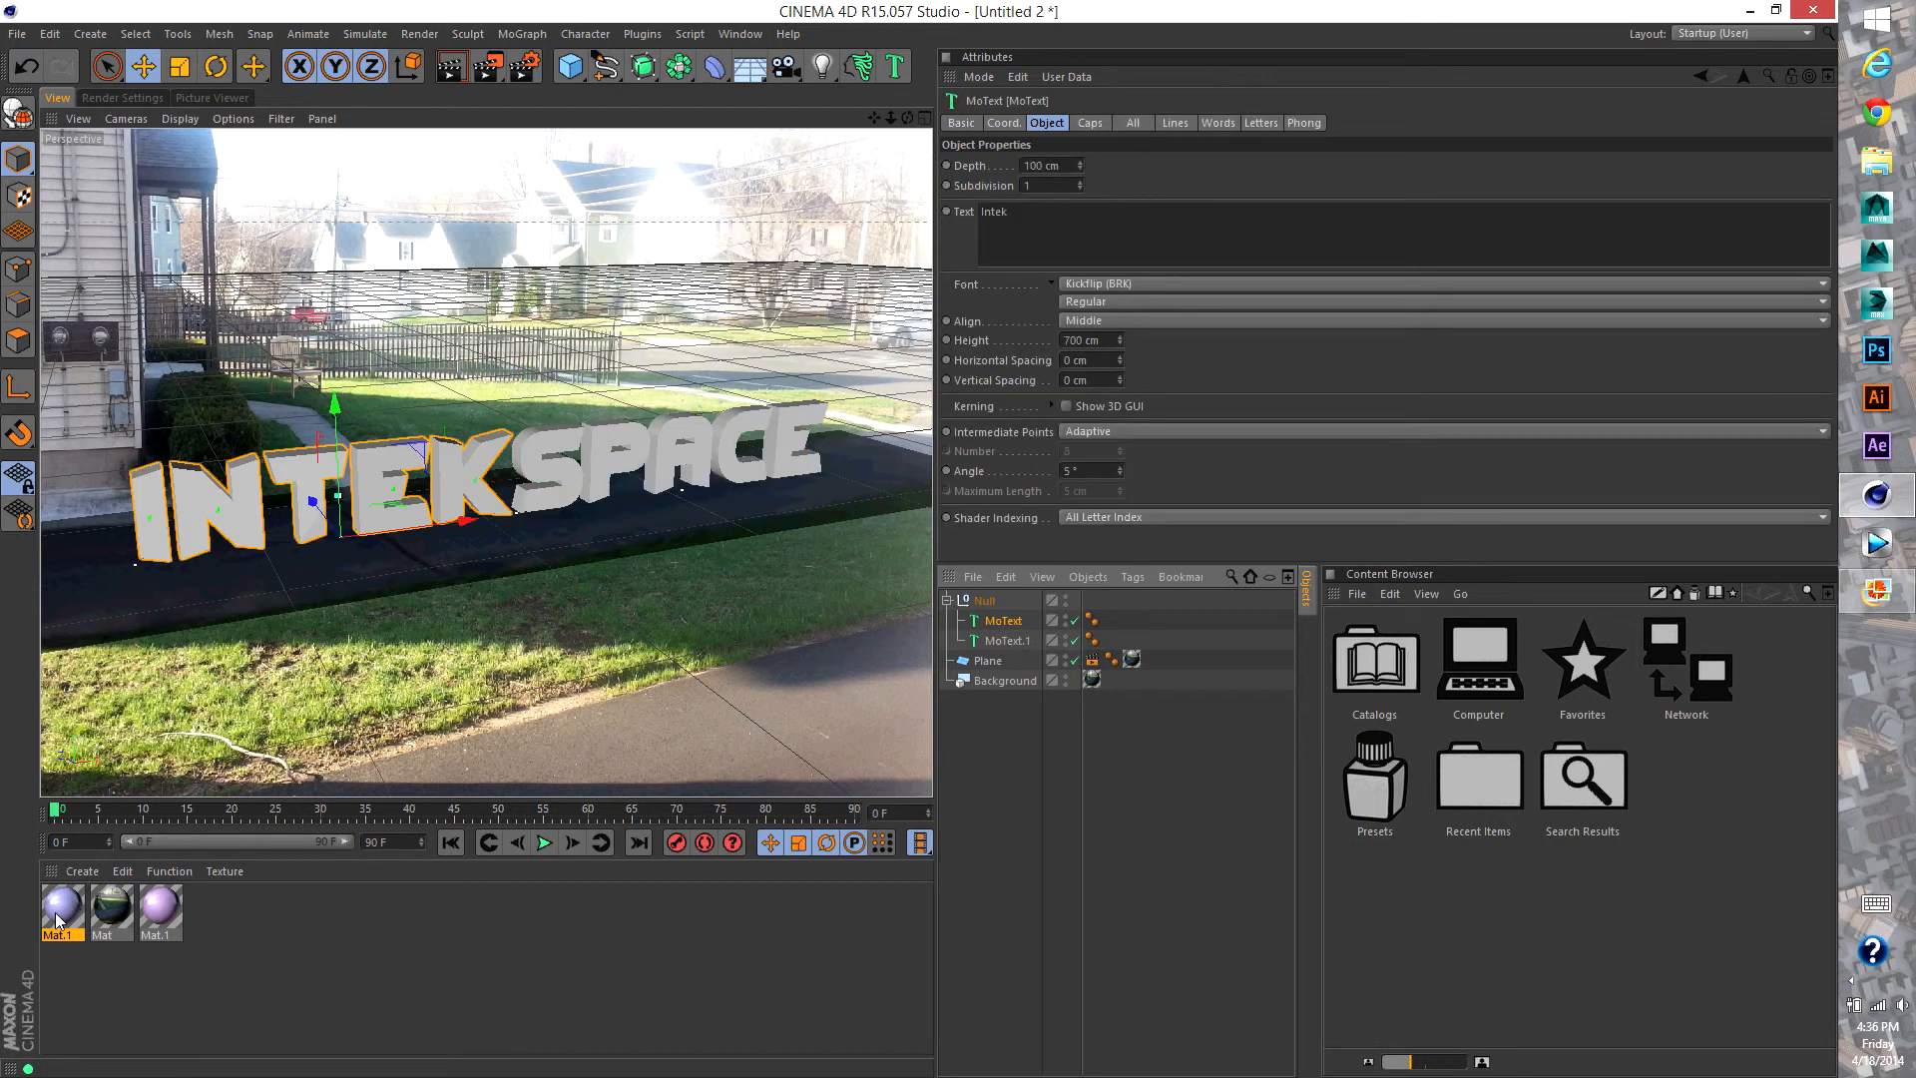
left_click_drag(65, 913, 1013, 624)
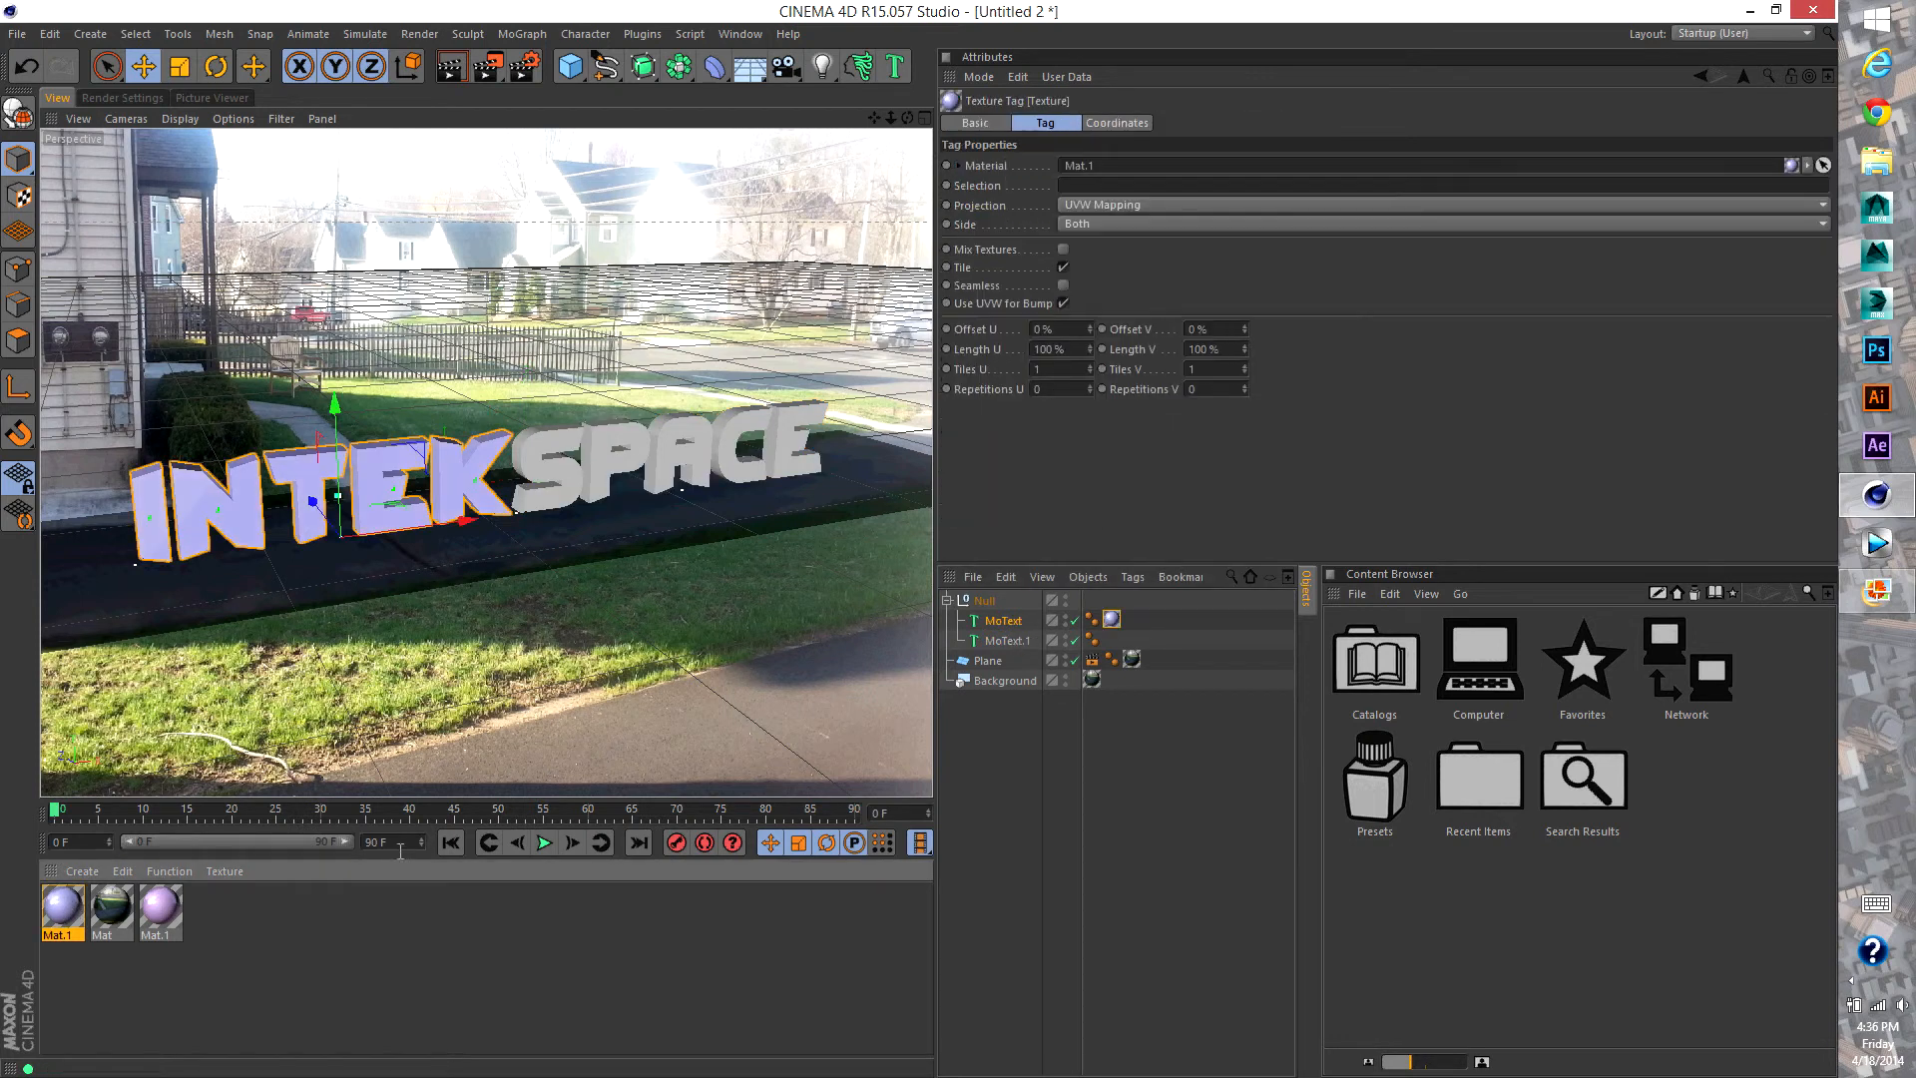
left_click_drag(165, 916, 1028, 642)
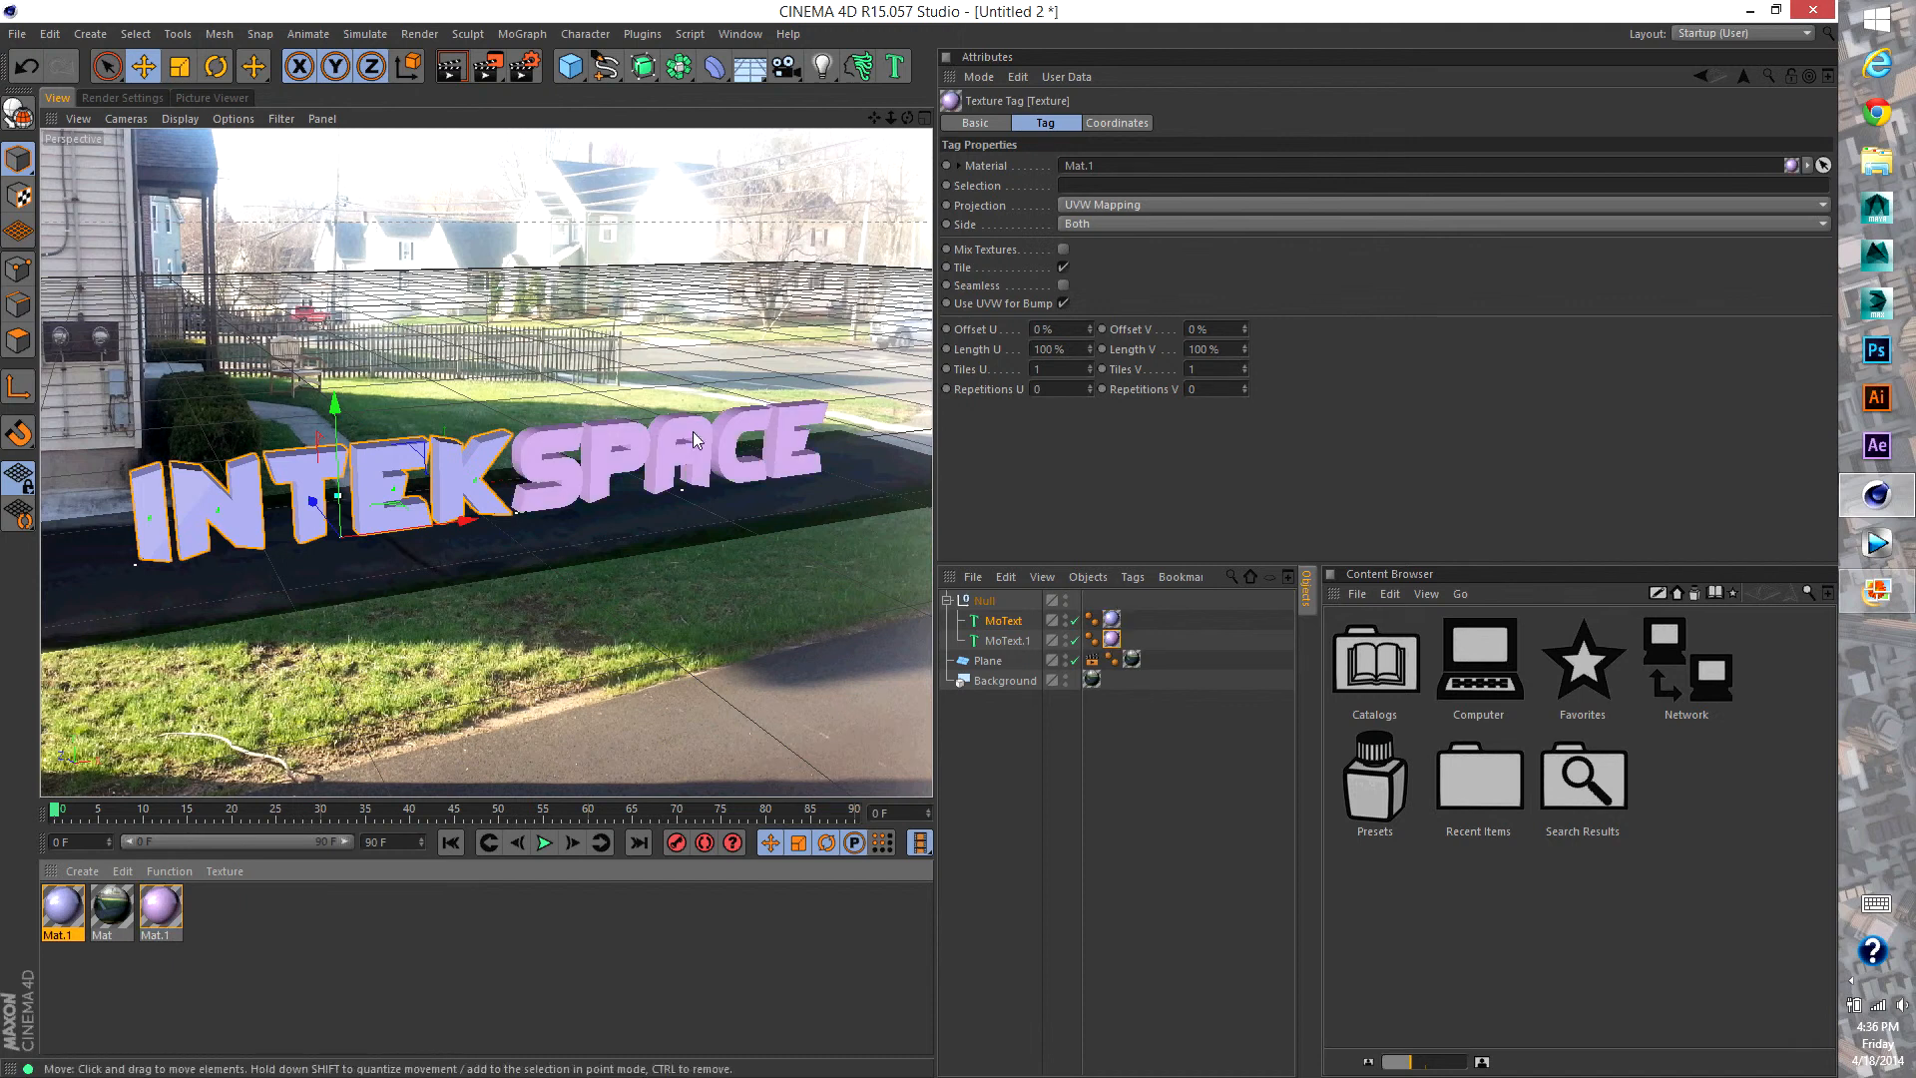
left_click(451, 67)
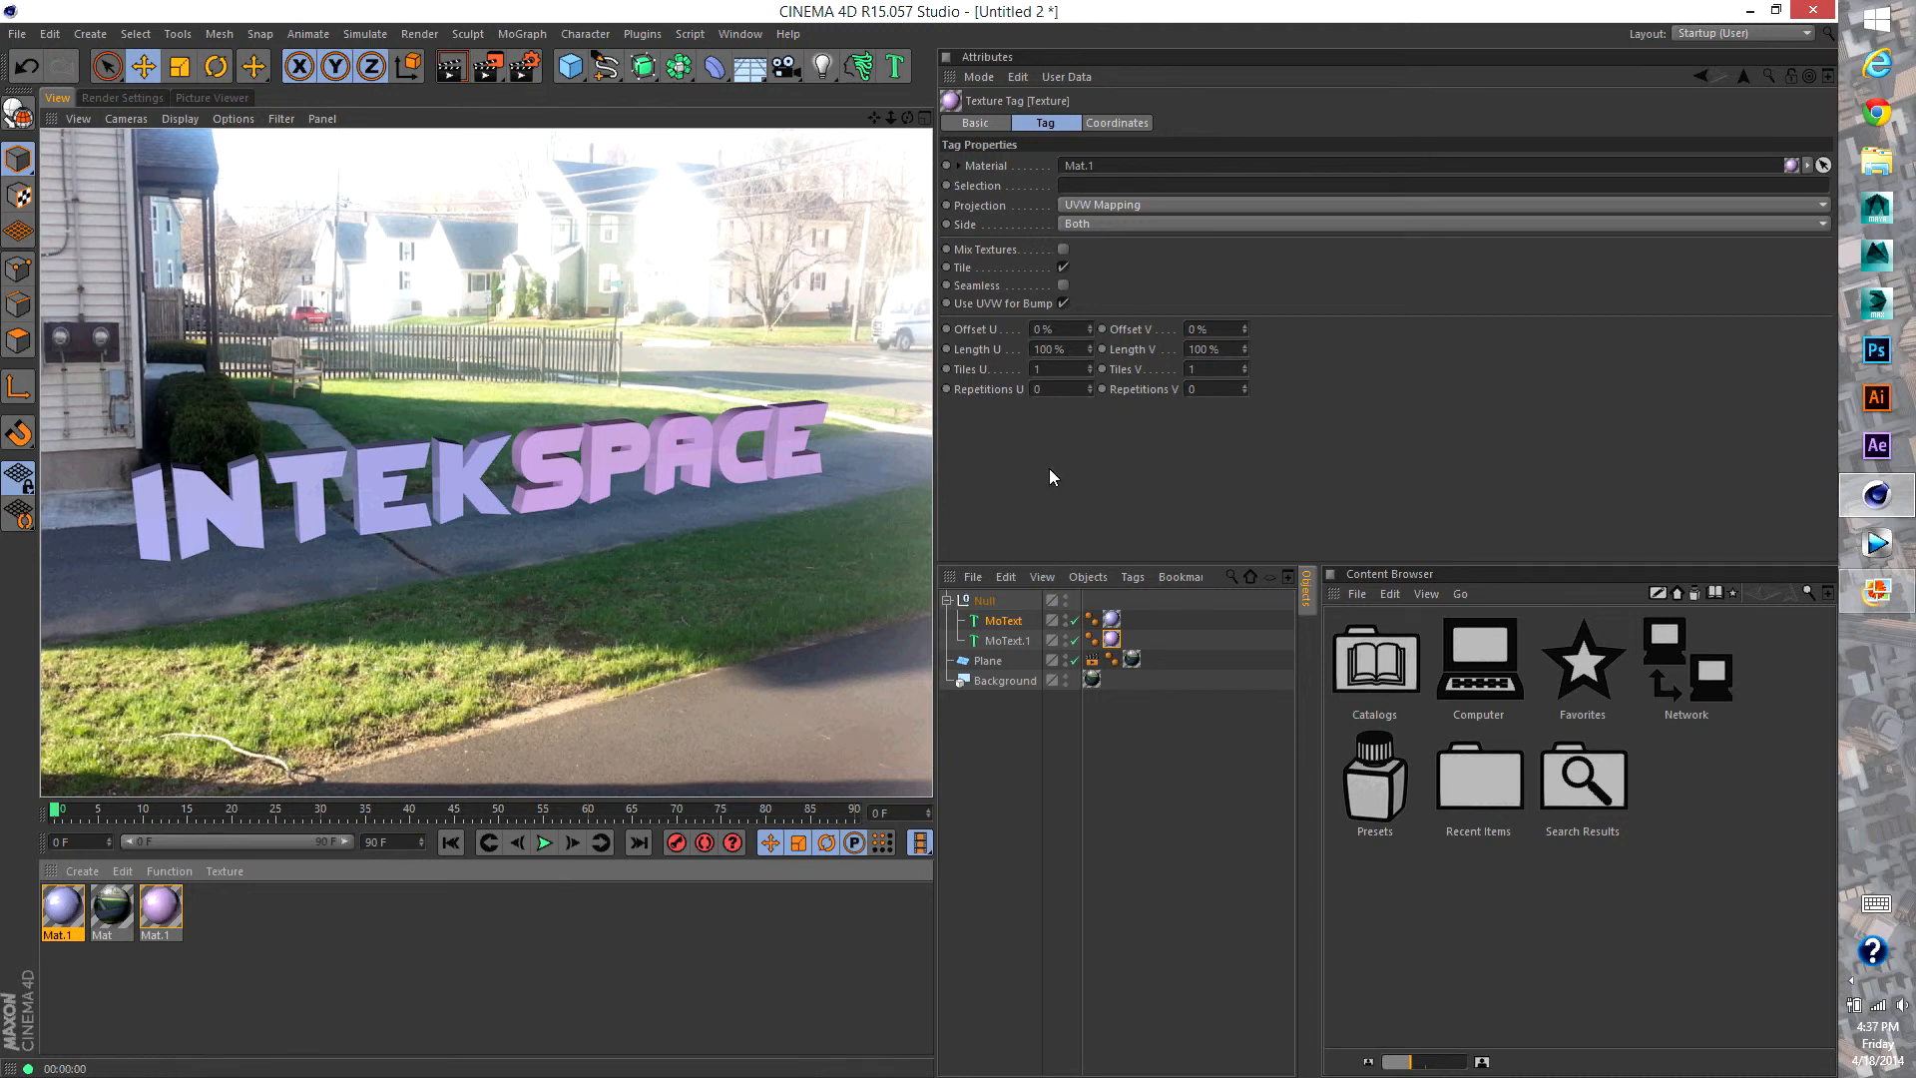
Set the start and end caps of both MoText objects to Fillet Cap
left_click(1003, 621)
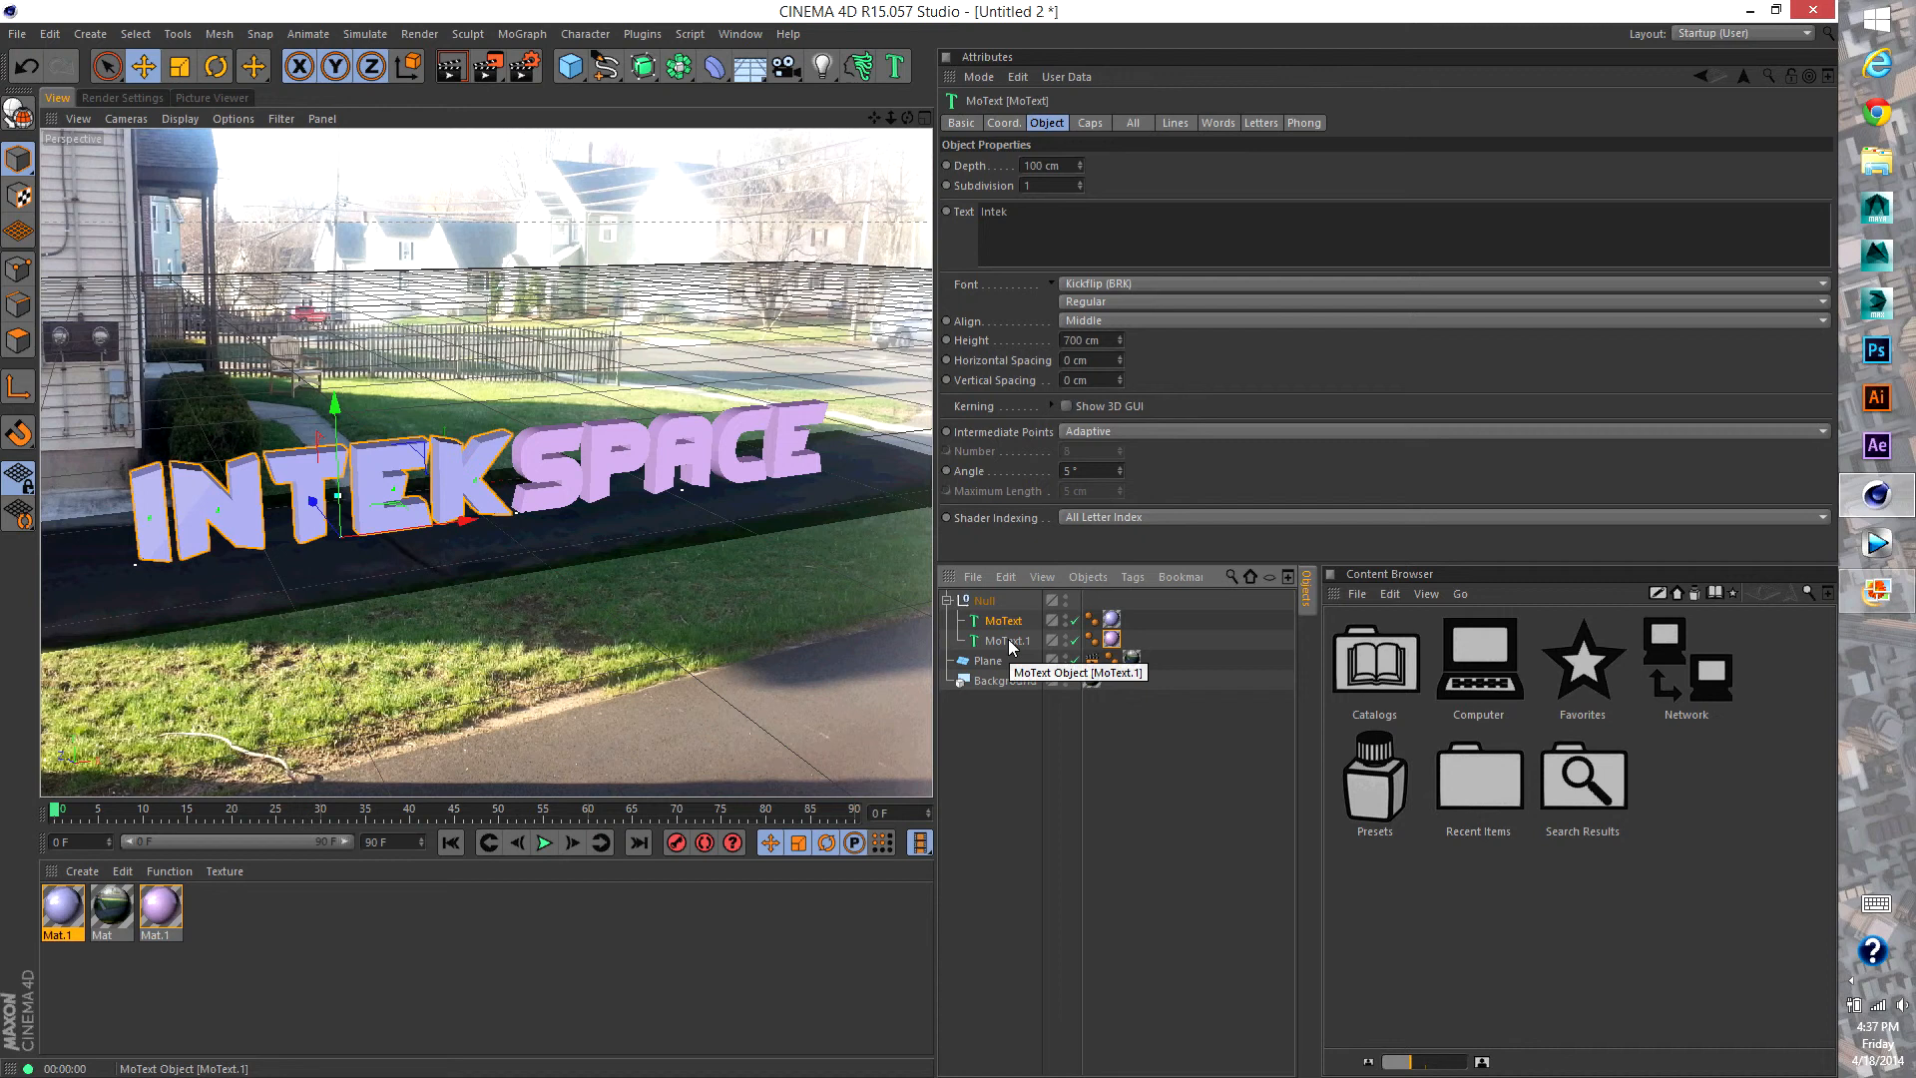
left_click(1010, 641, "ctrl")
left_click(1099, 123)
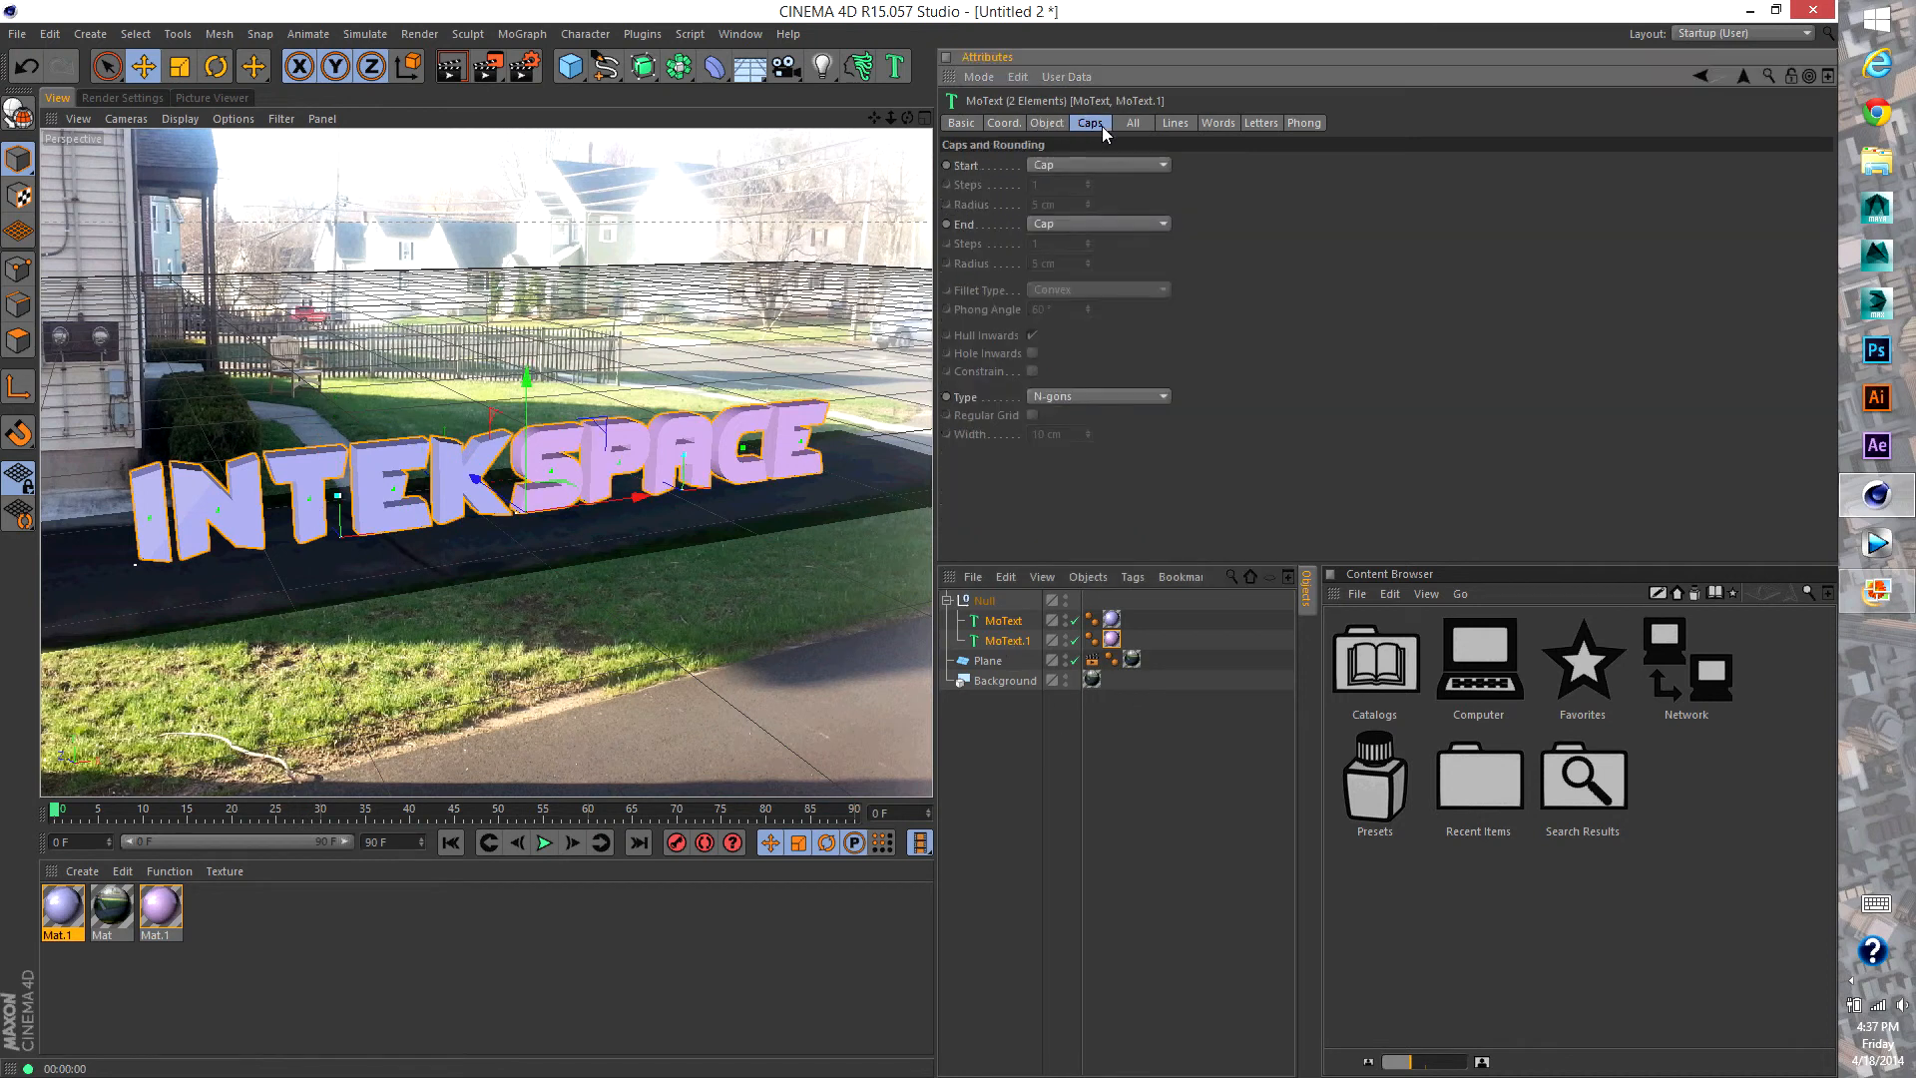
left_click(1106, 162)
left_click(1113, 248)
left_click(1129, 225)
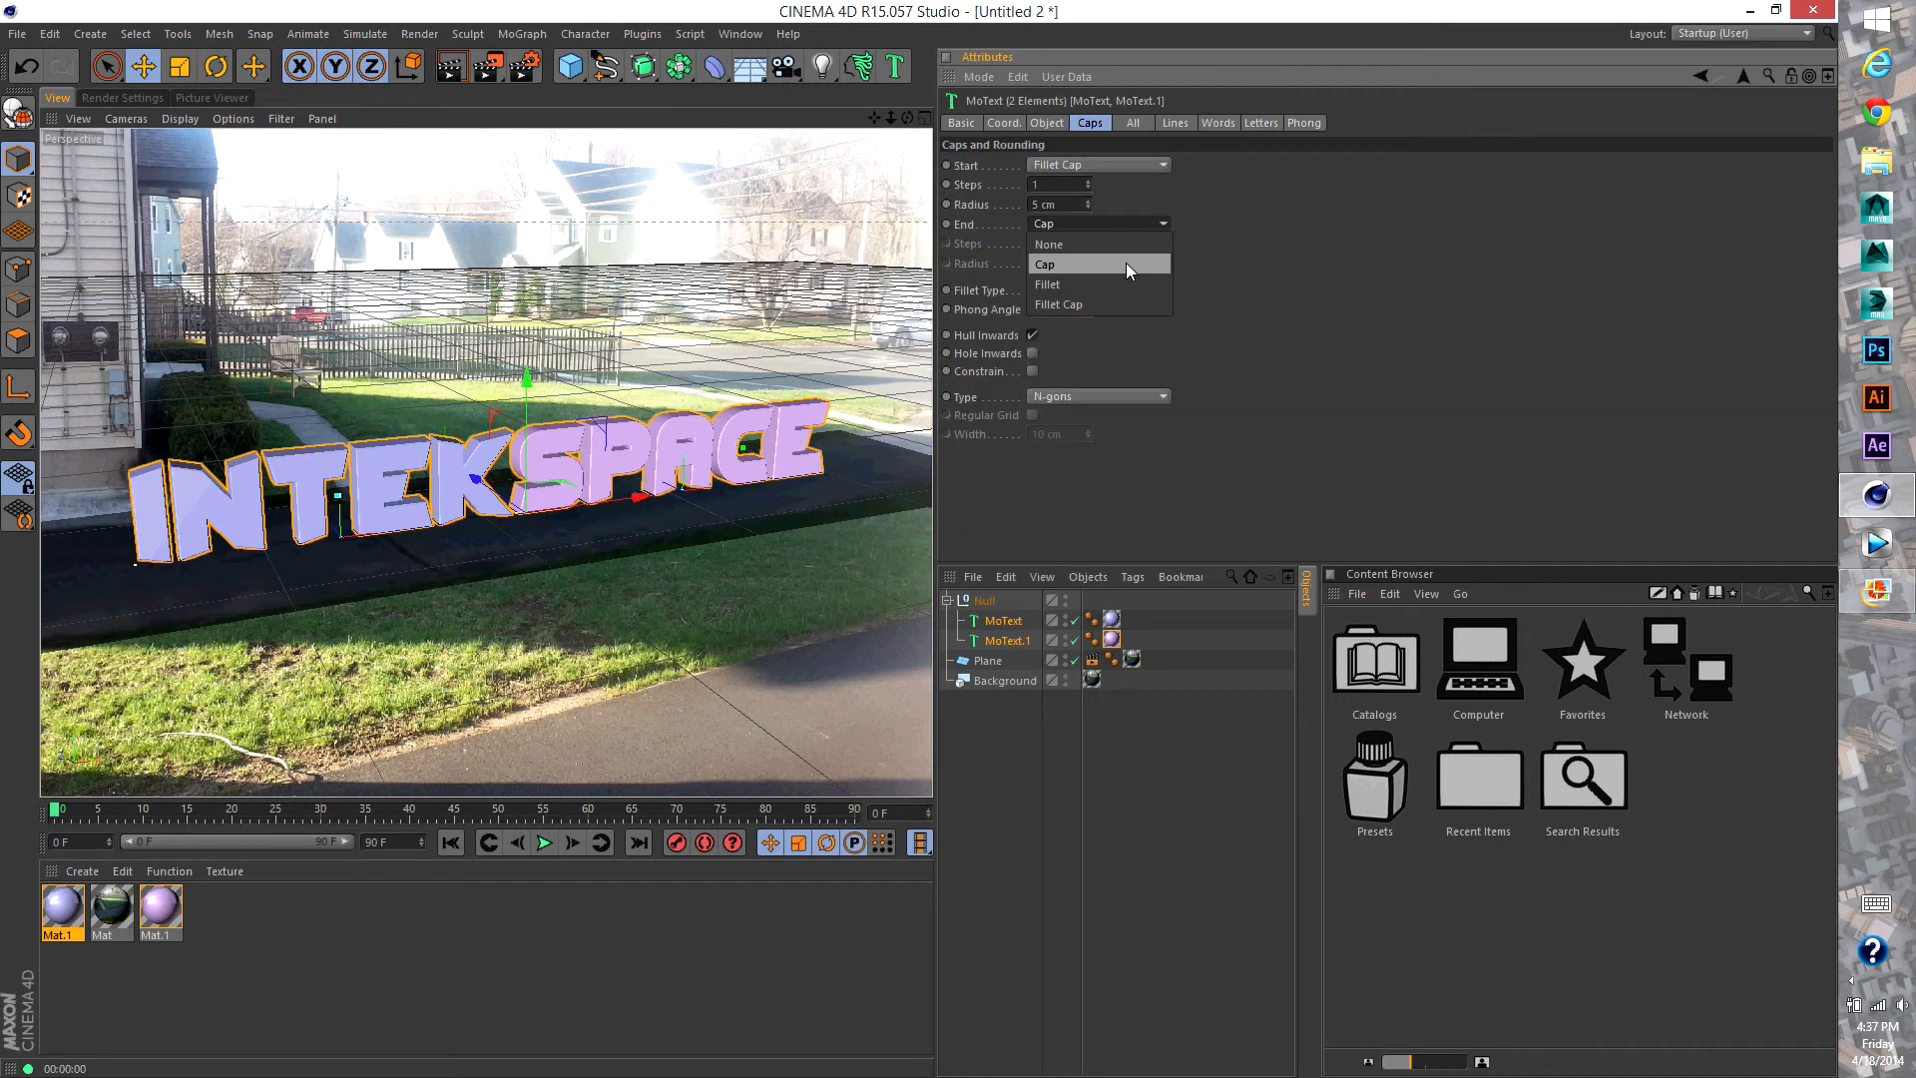
left_click(1123, 303)
Try a start fillet radius of 13 cm on both texts and undo it
left_click(1040, 124)
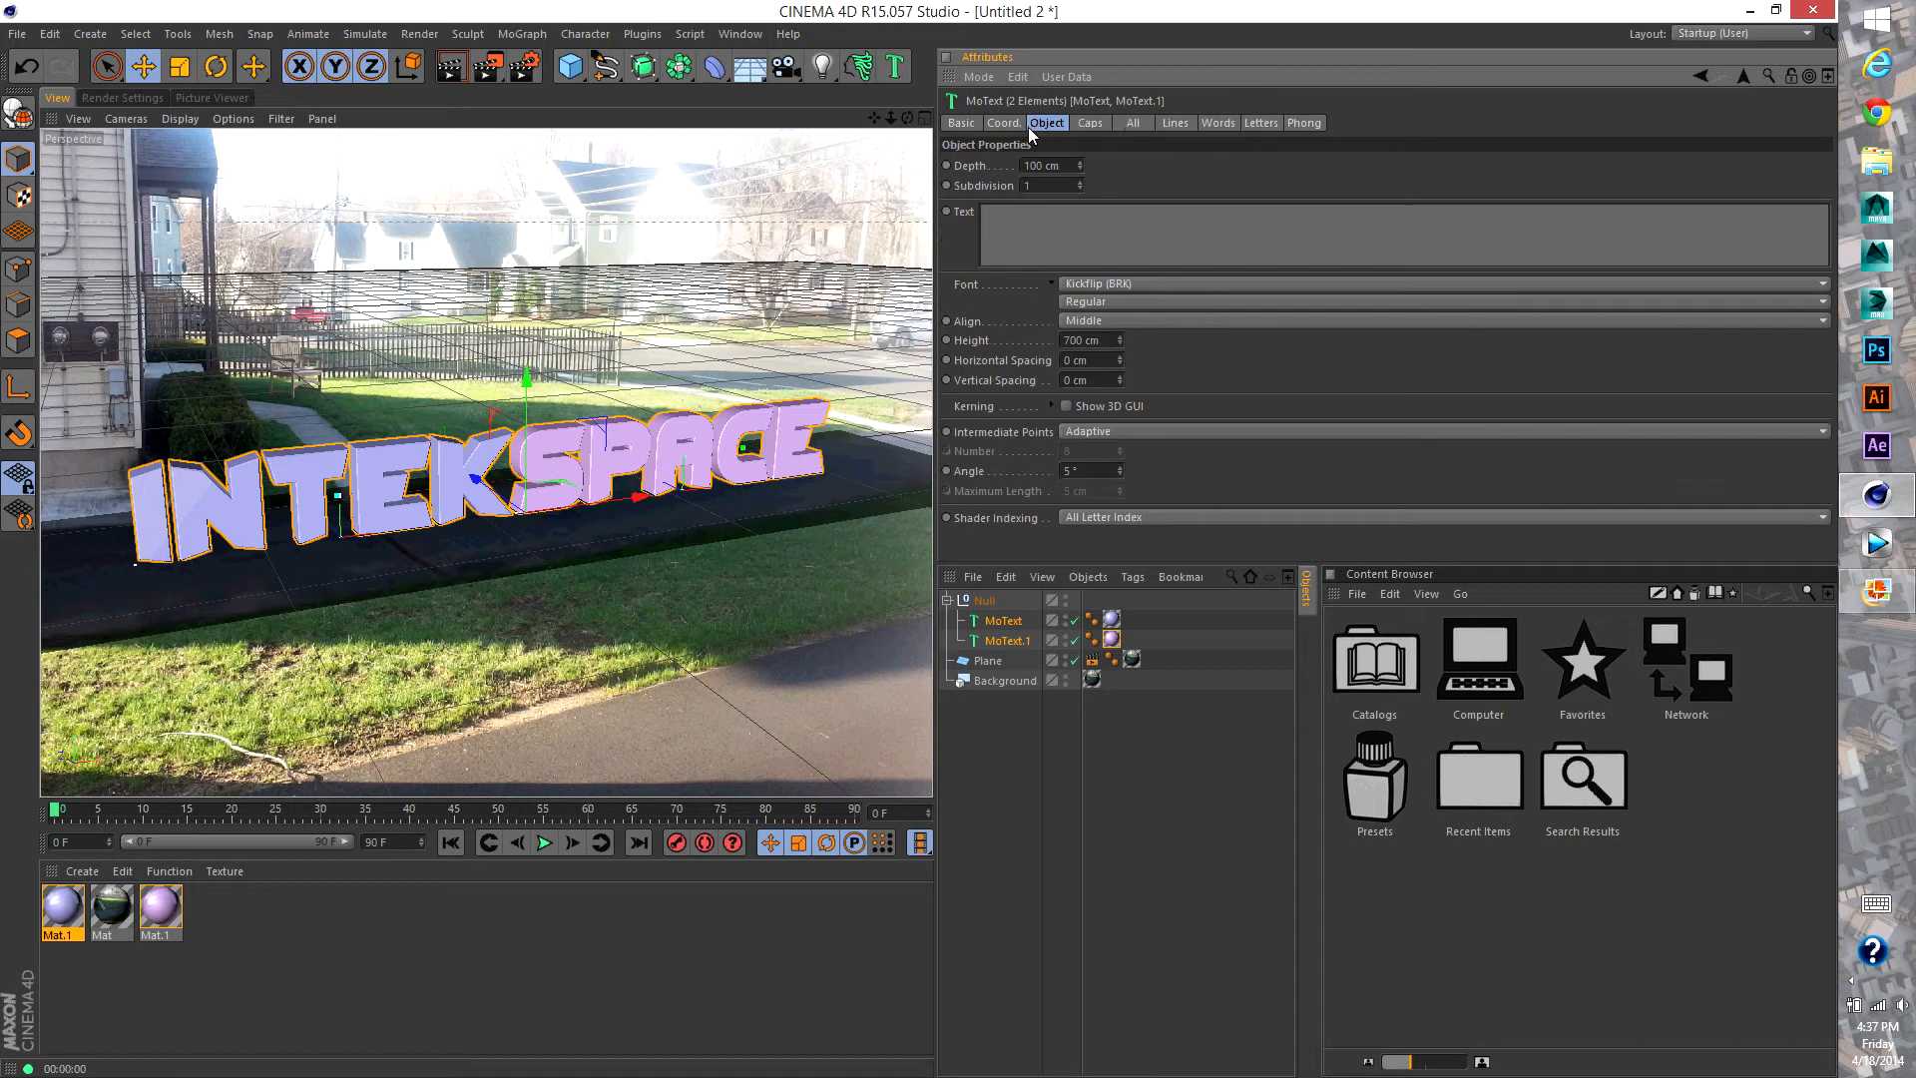
left_click(1102, 127)
left_click_drag(1087, 205, 1086, 199)
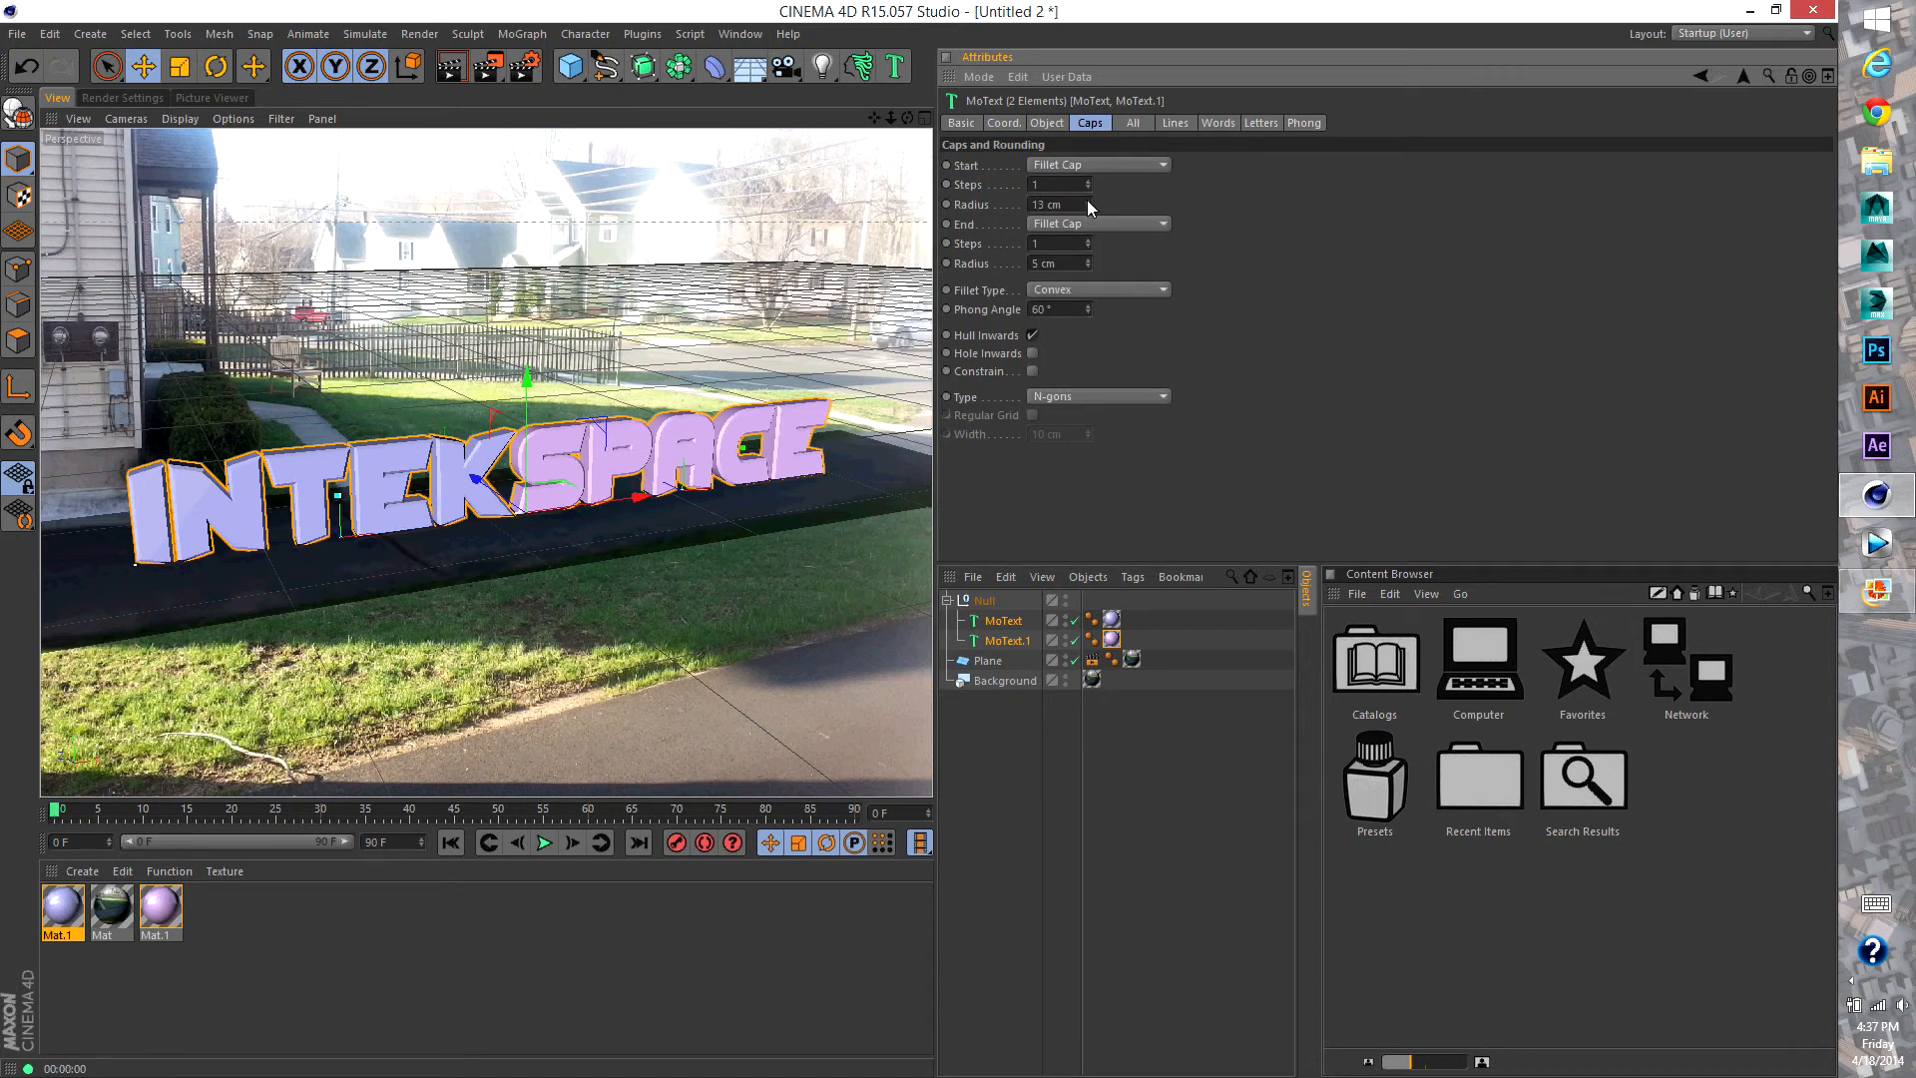
key("ctrl+z")
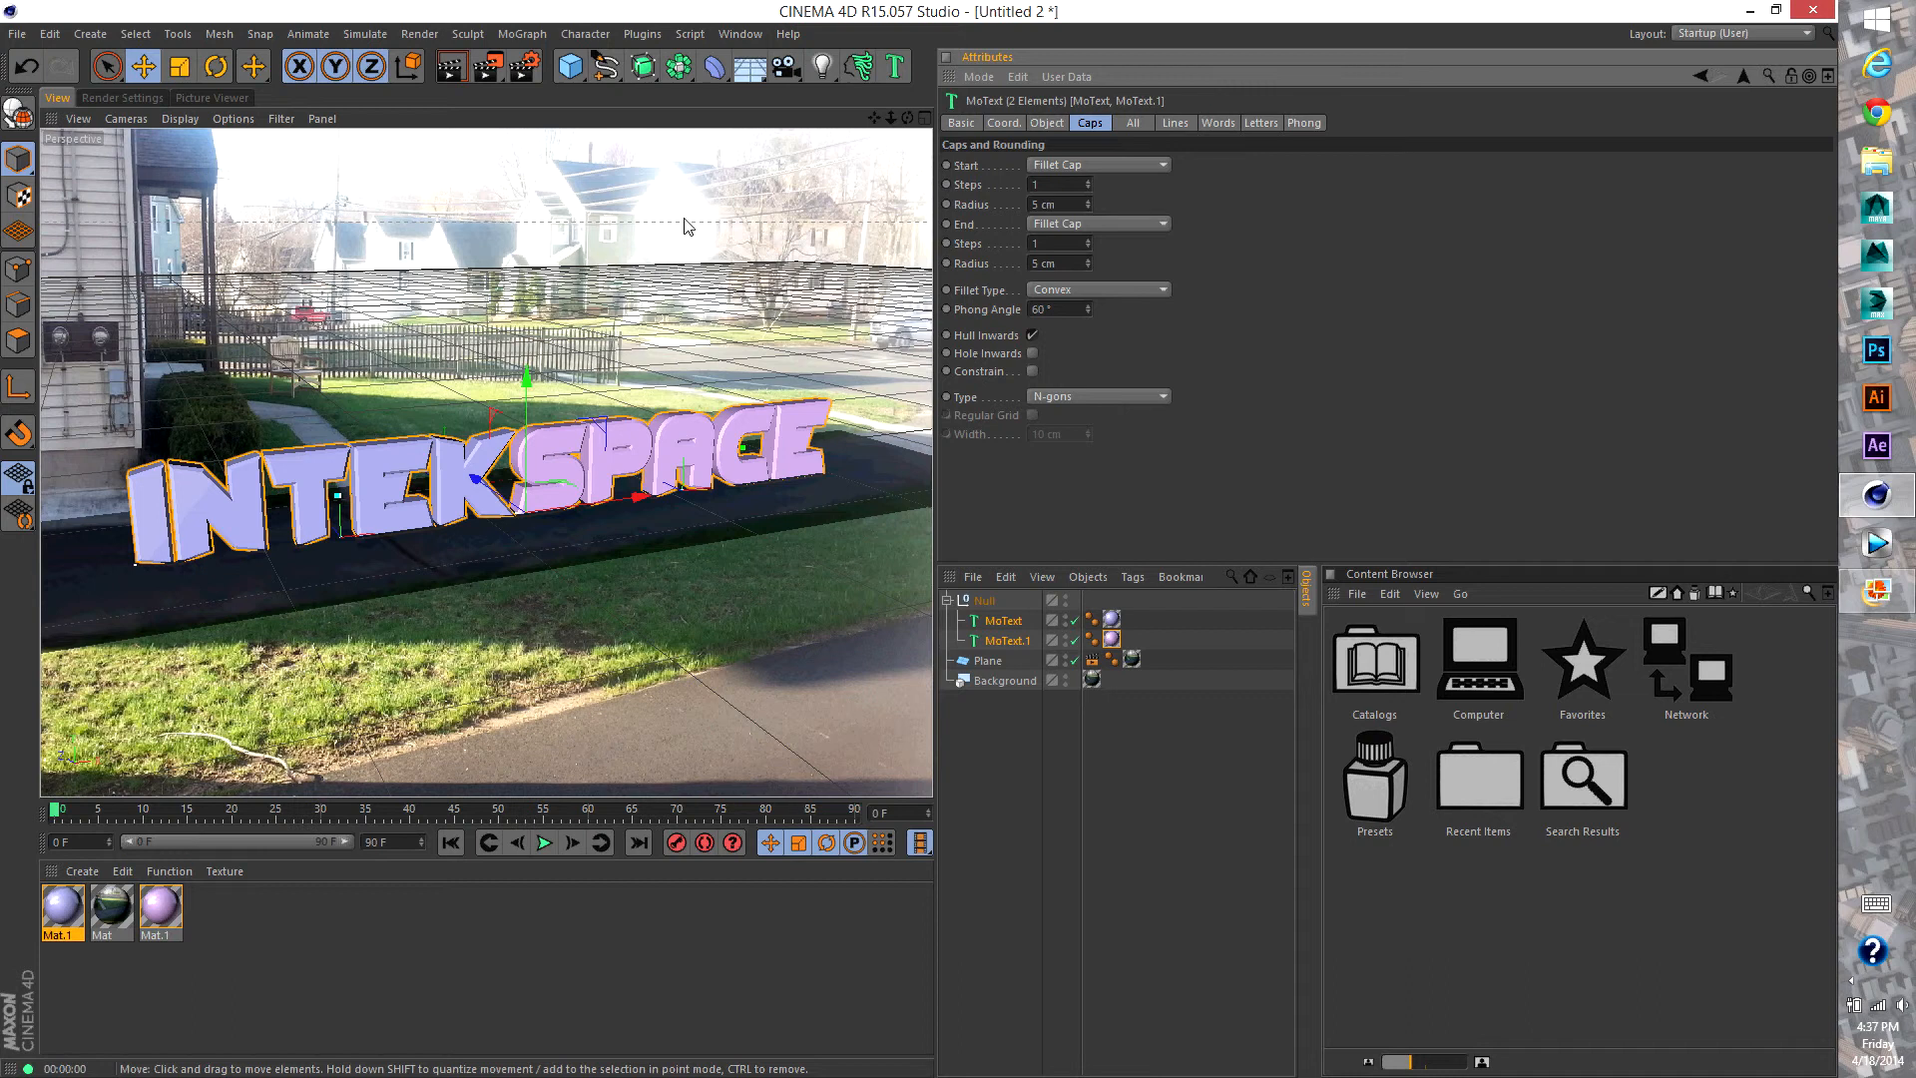
left_click(1046, 122)
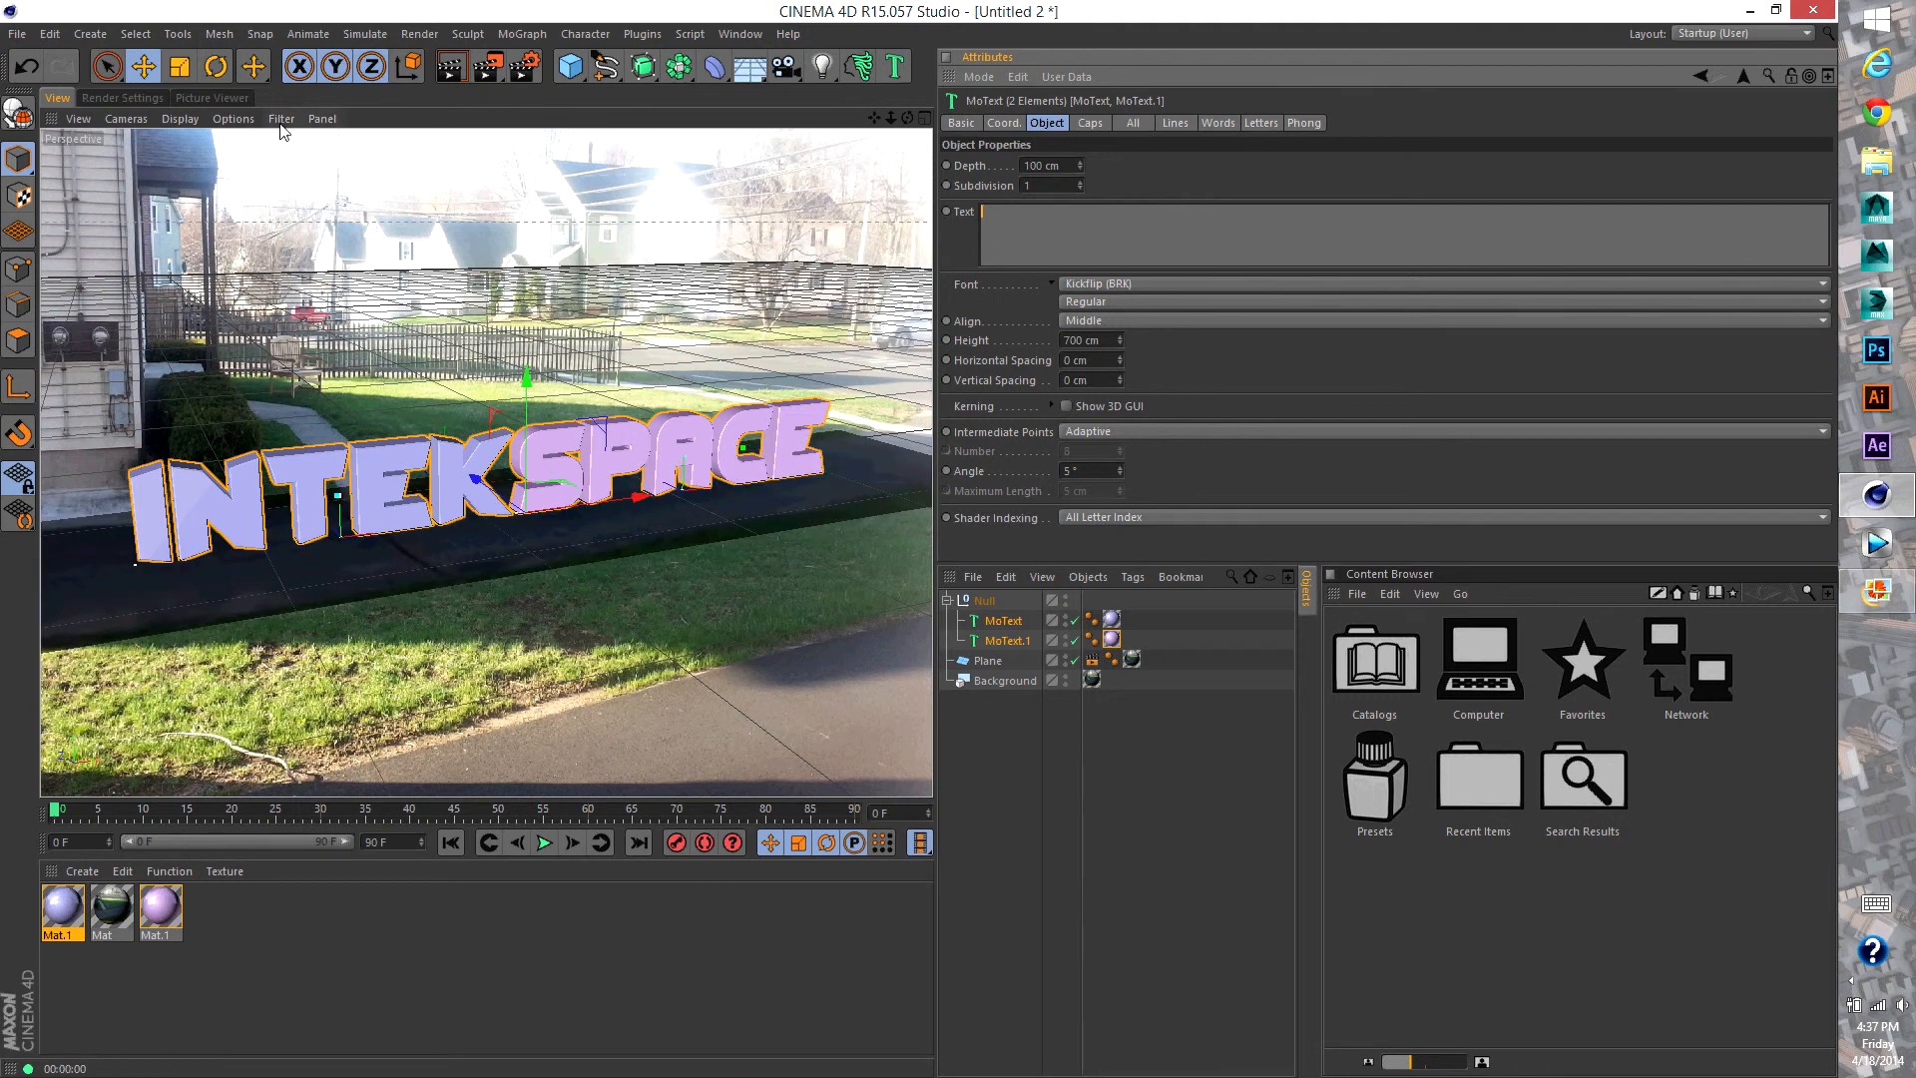
Set the render output size to 1280 x 720 pixels
left_click(132, 98)
double_click(324, 180)
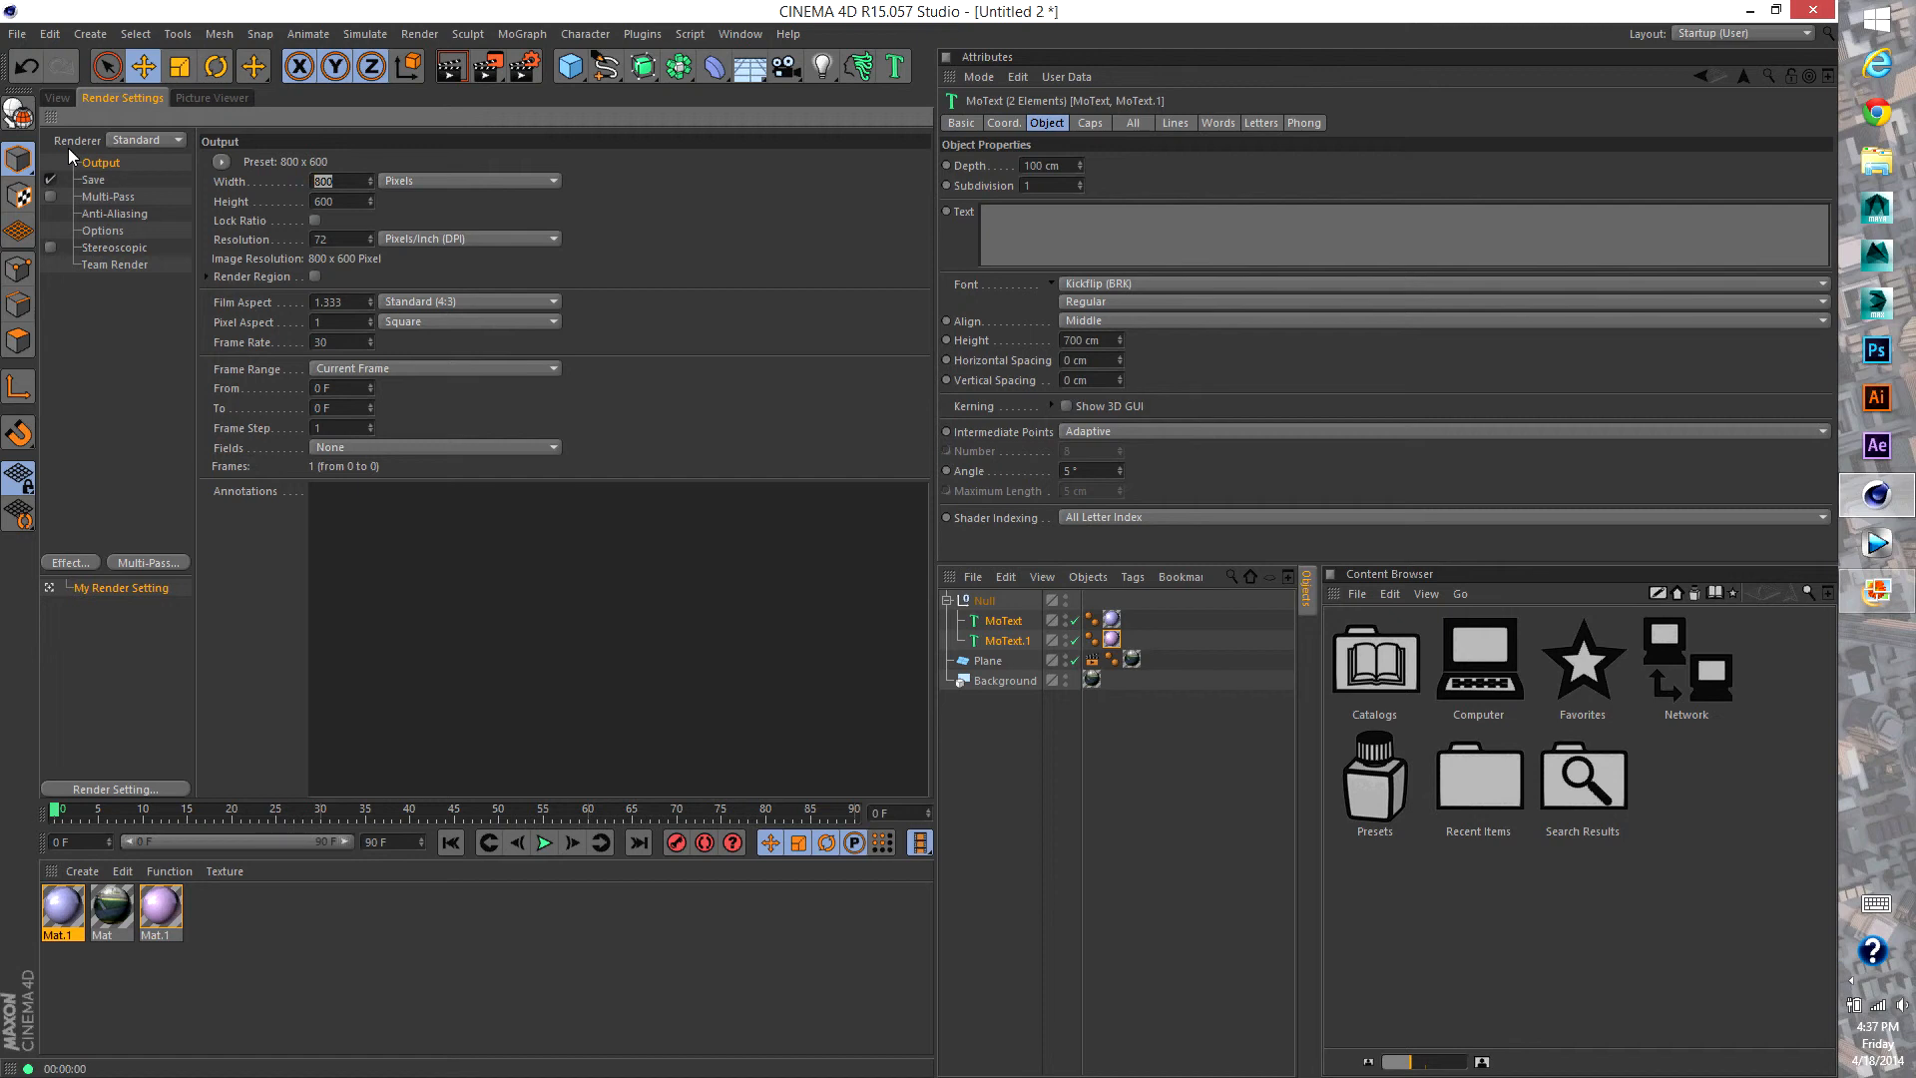
type("1280")
key("Tab")
type("10")
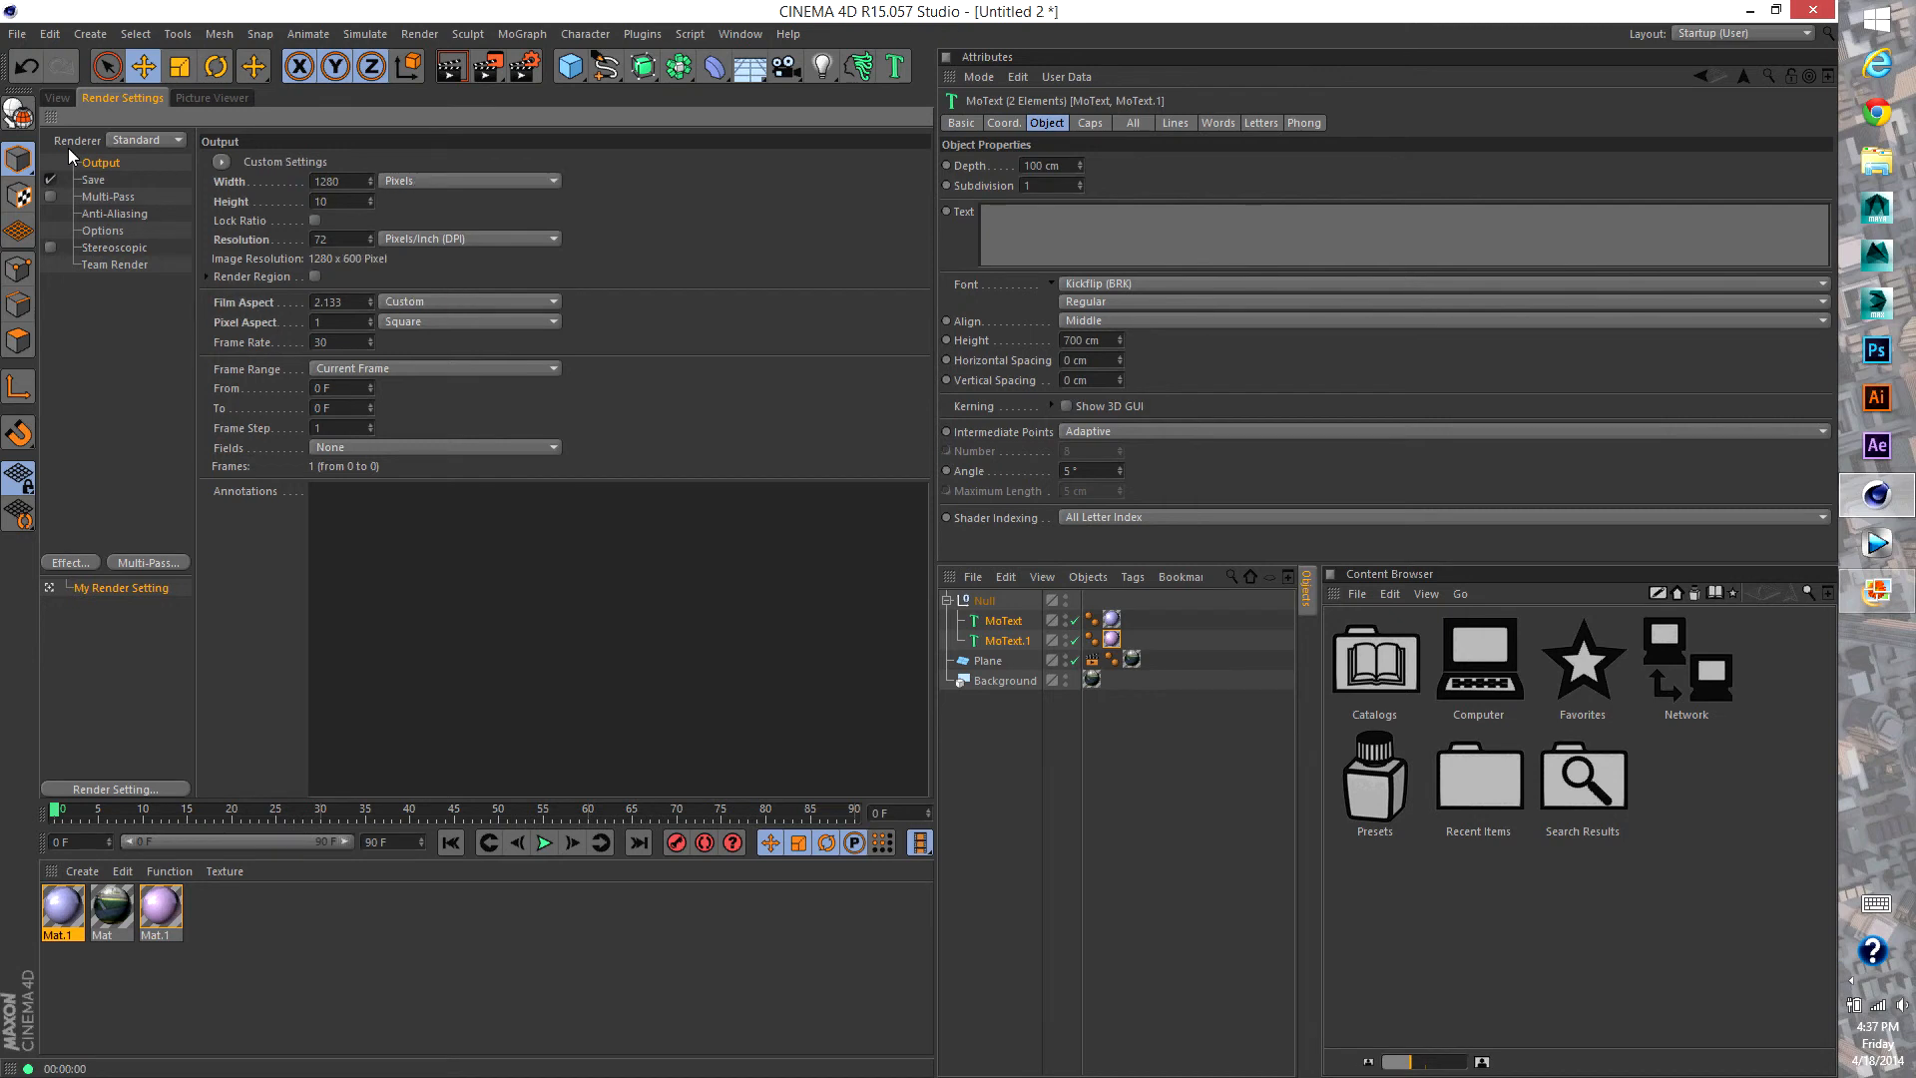
type("720")
key("Tab")
Set the render anti-aliasing to Best with a minimum level of 2x2
left_click(100, 213)
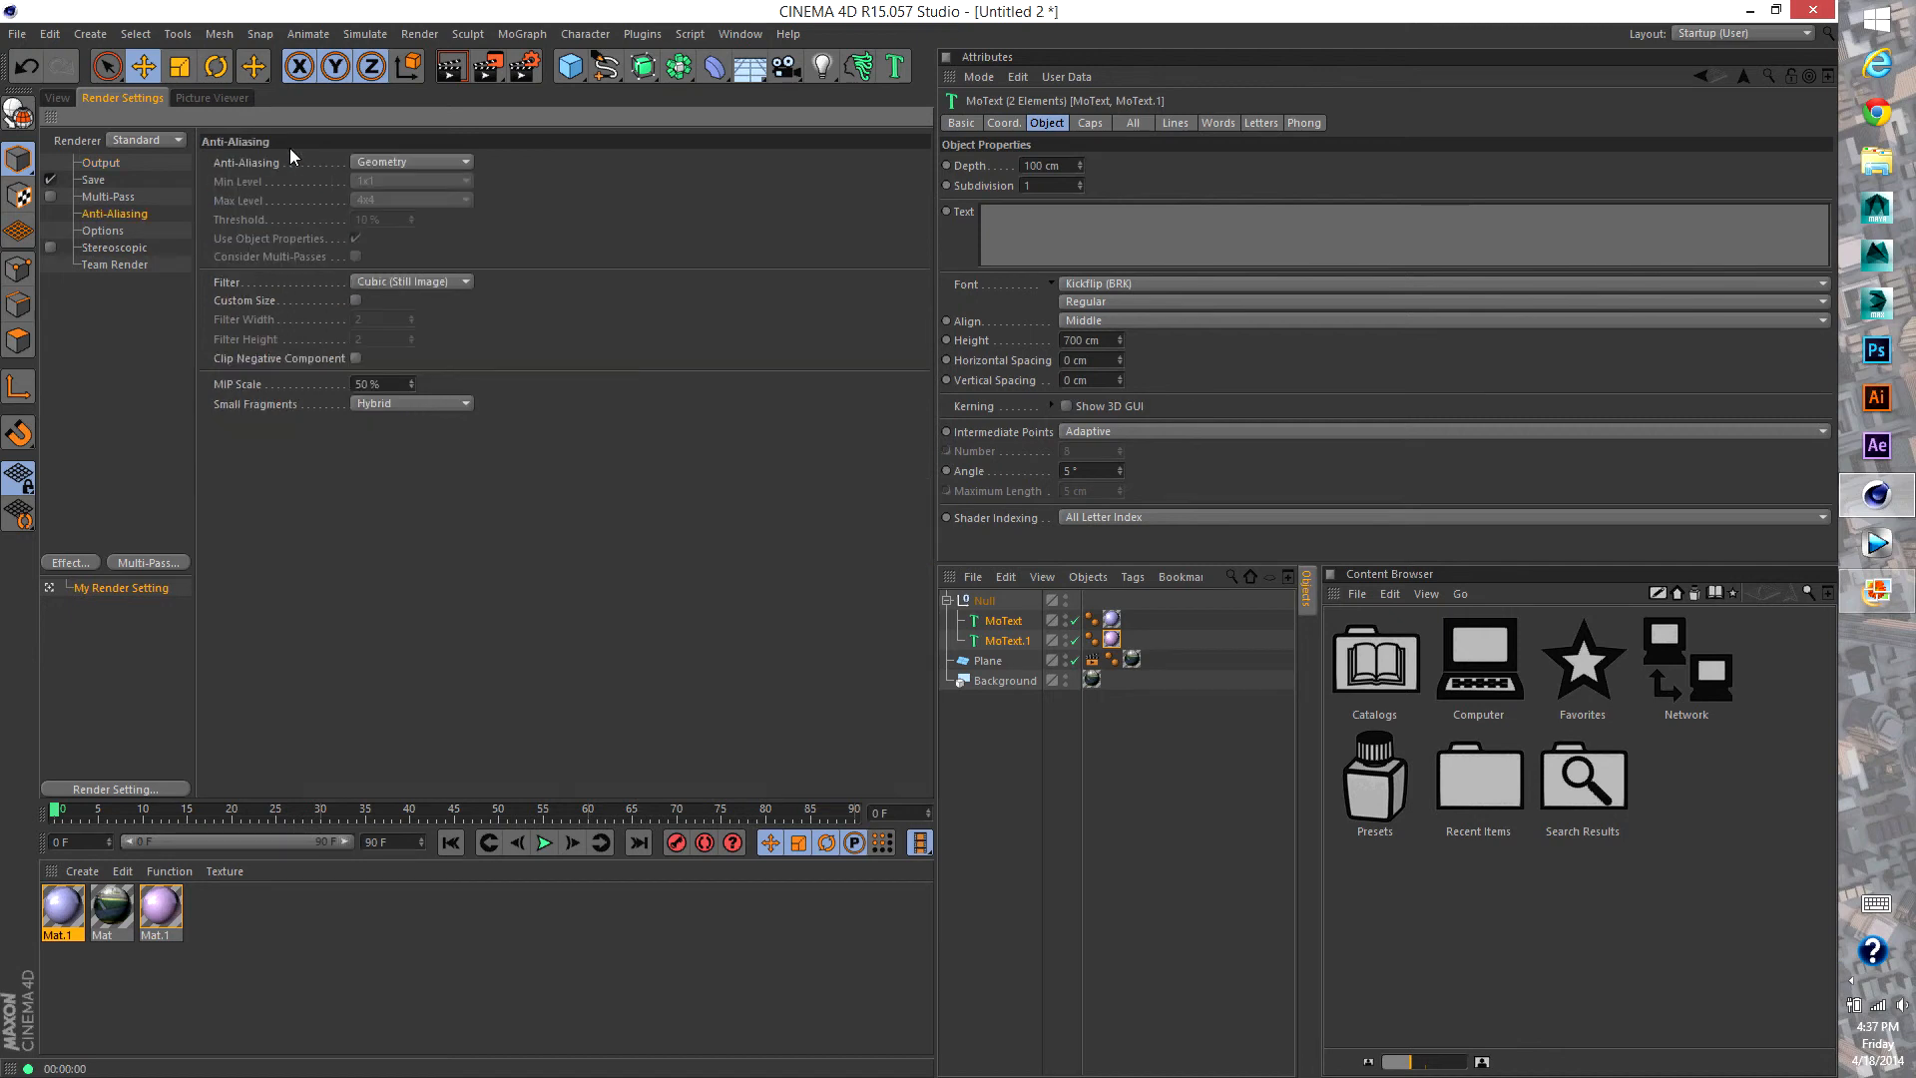
left_click(410, 162)
left_click(389, 222)
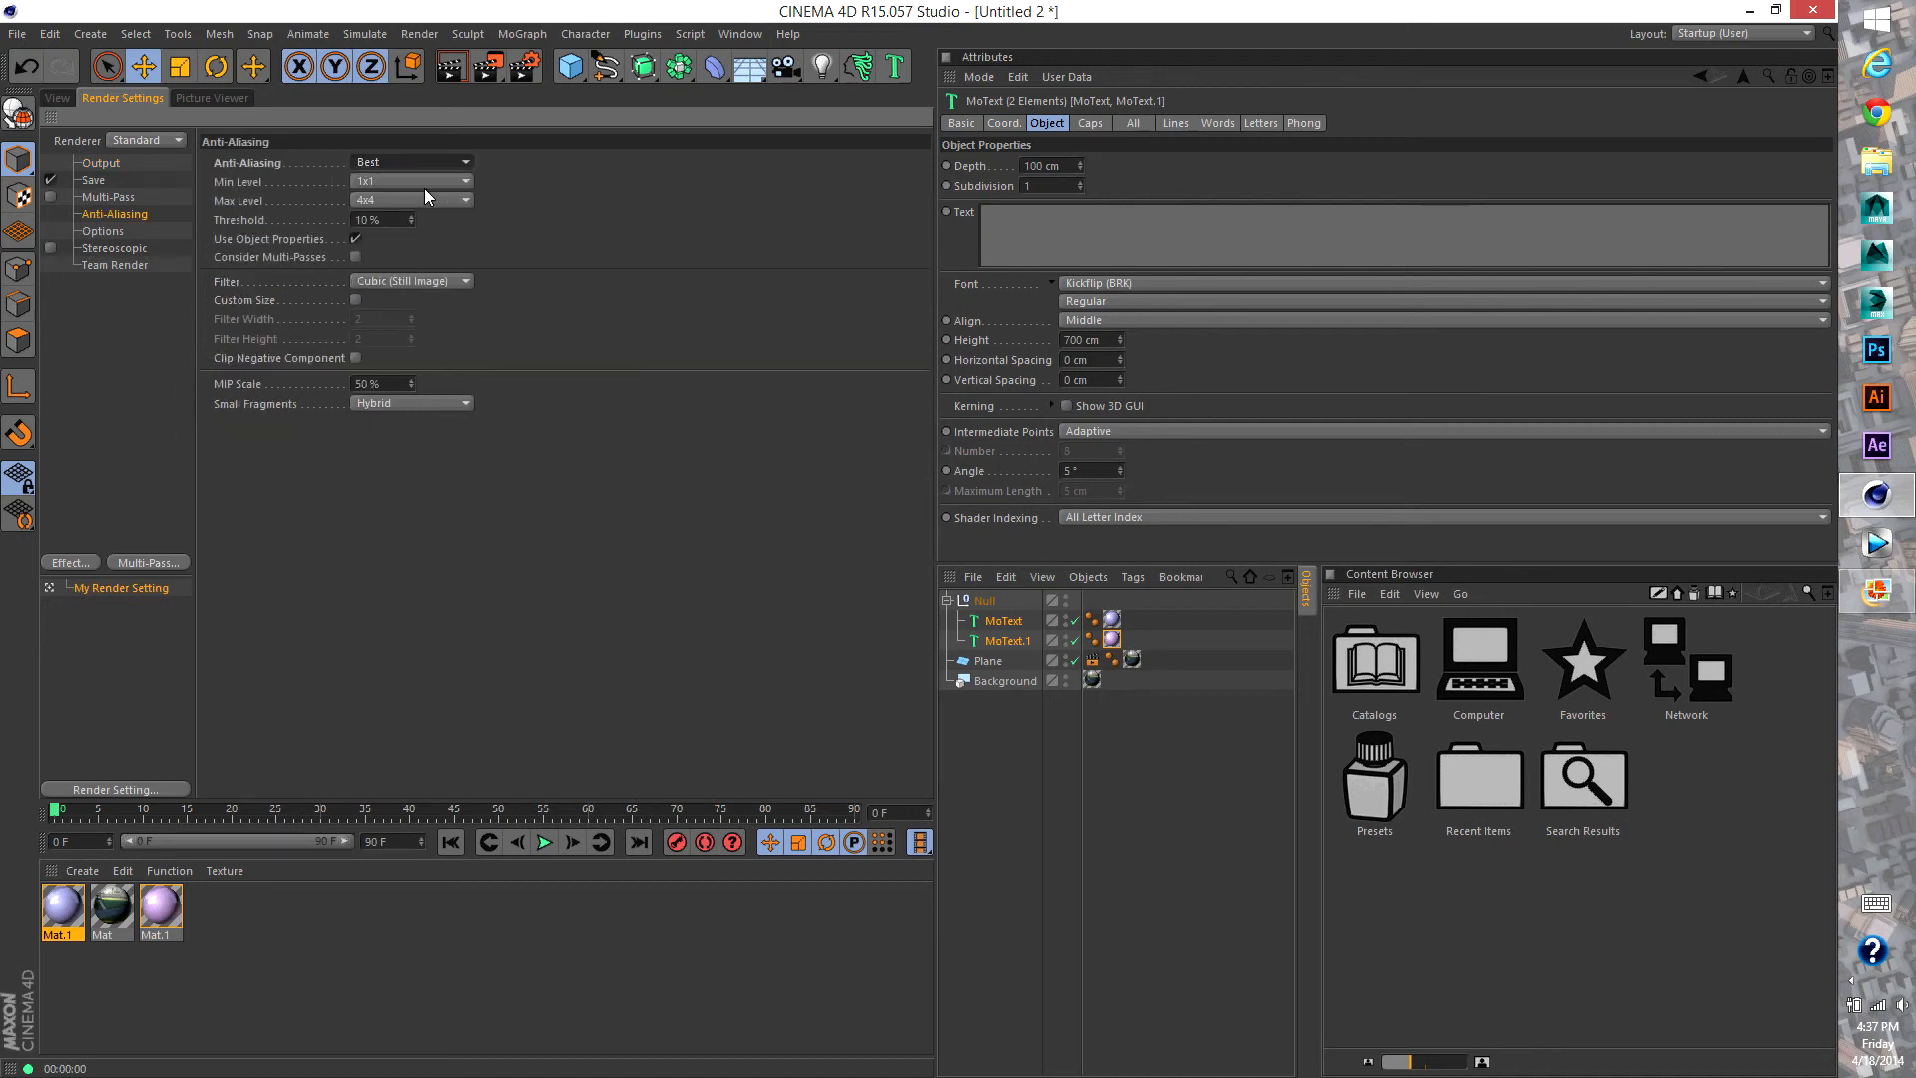
left_click(423, 180)
left_click(423, 225)
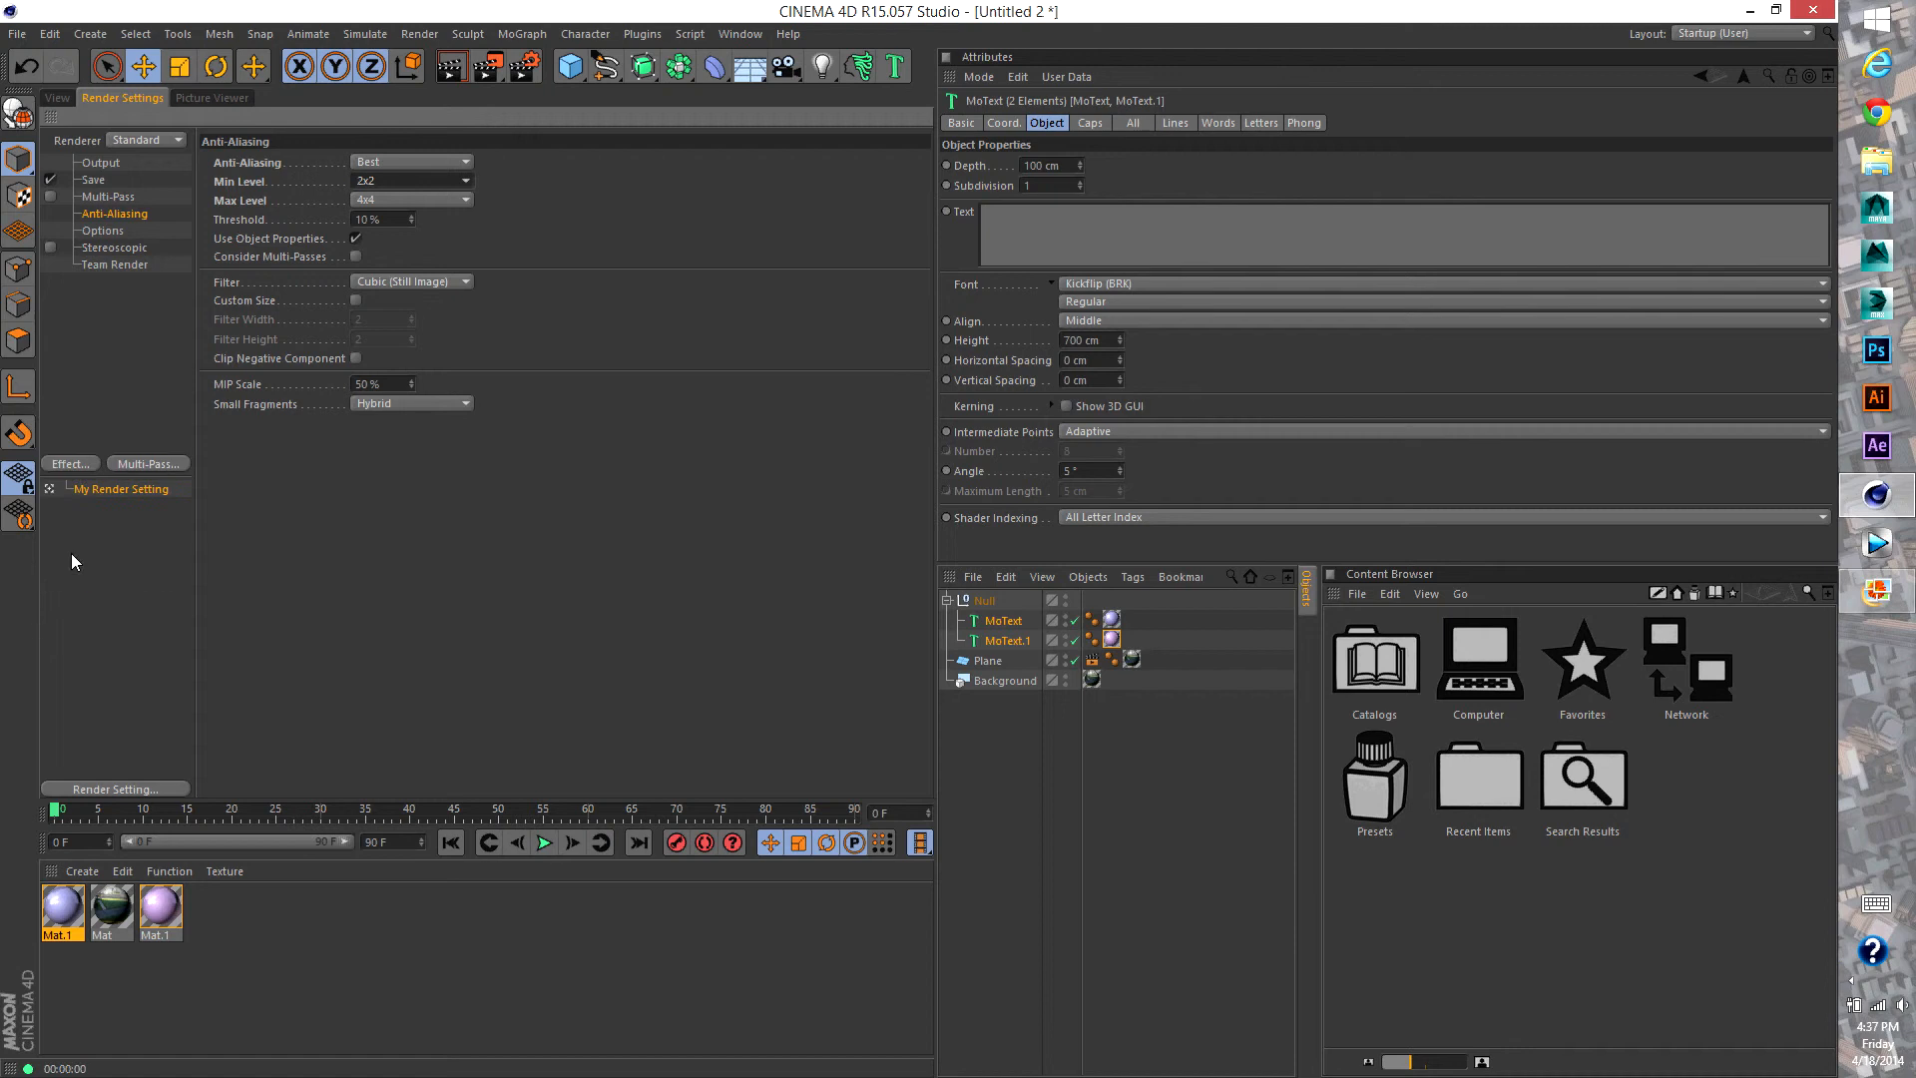
Add the Ambient Occlusion effect and a Sharpen Filter with 25% strength to the render settings
left_click(74, 465)
left_click(190, 589)
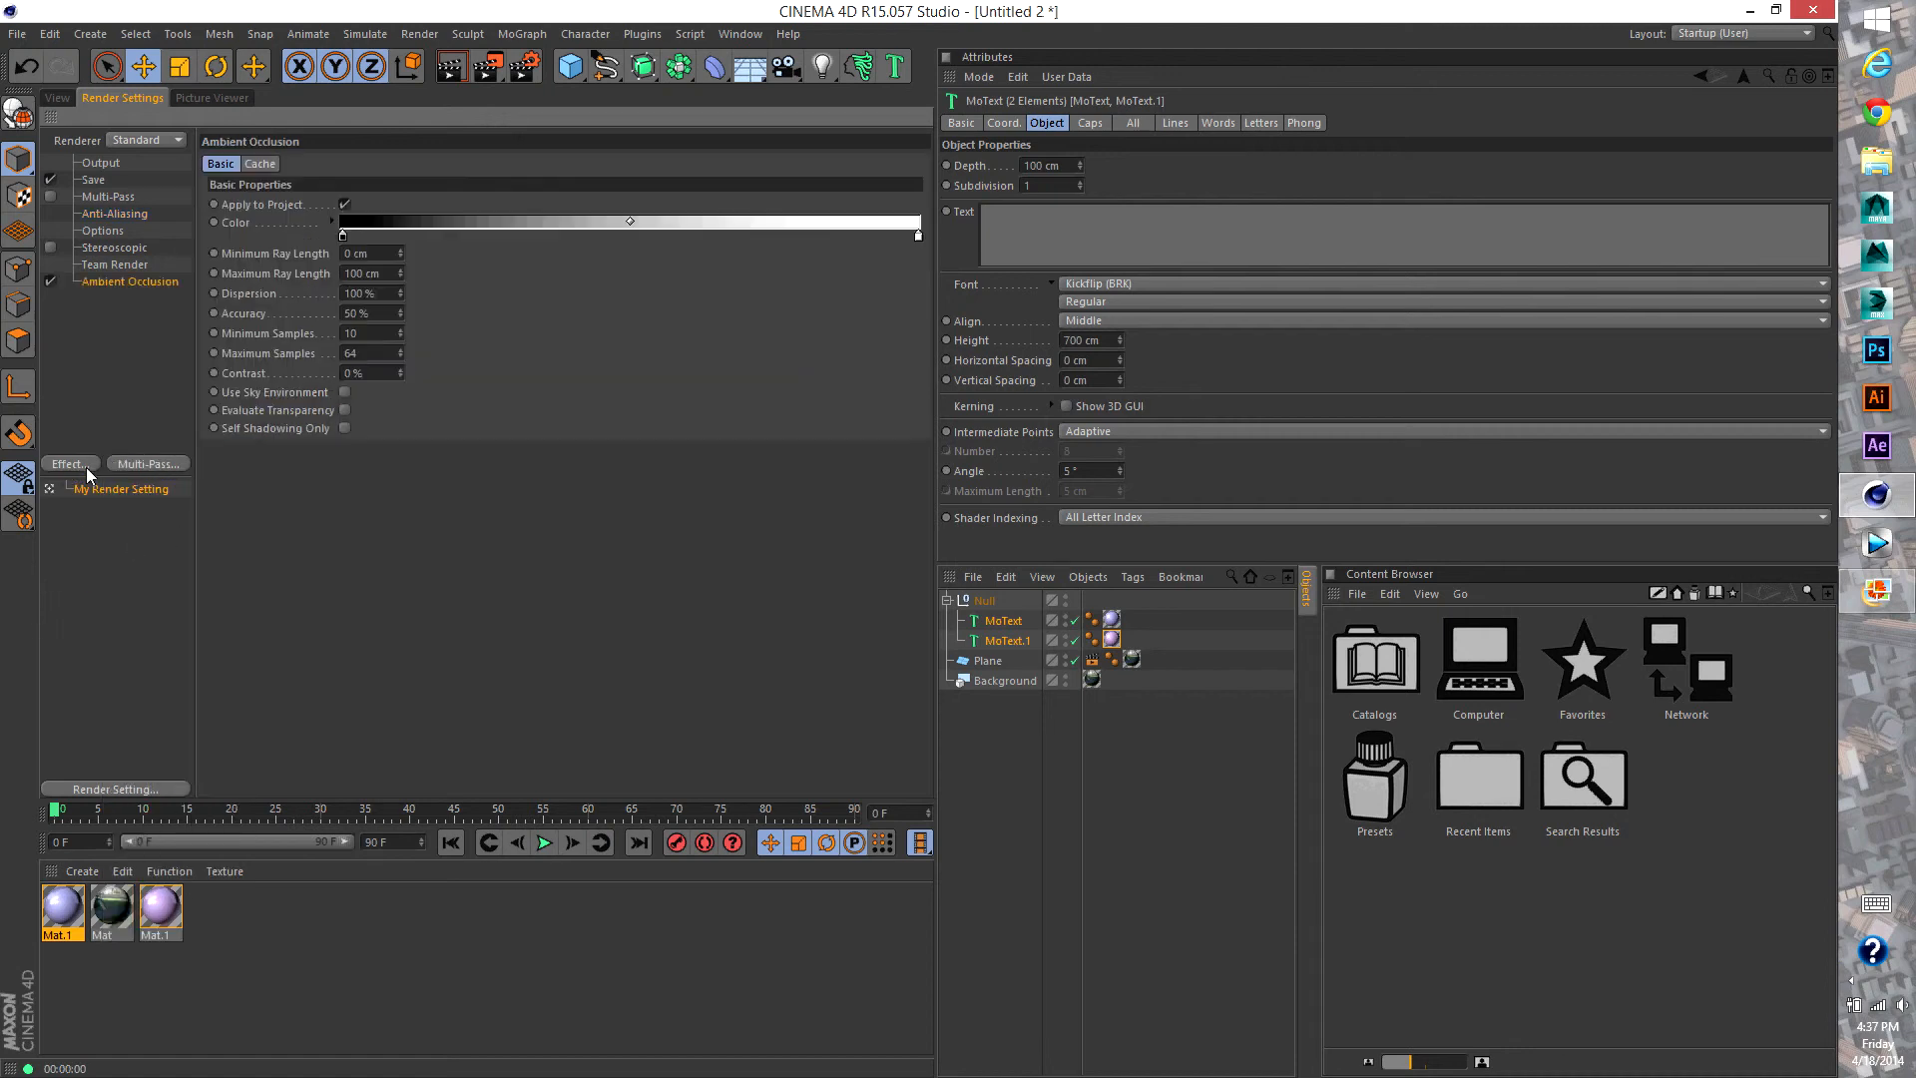
left_click(82, 463)
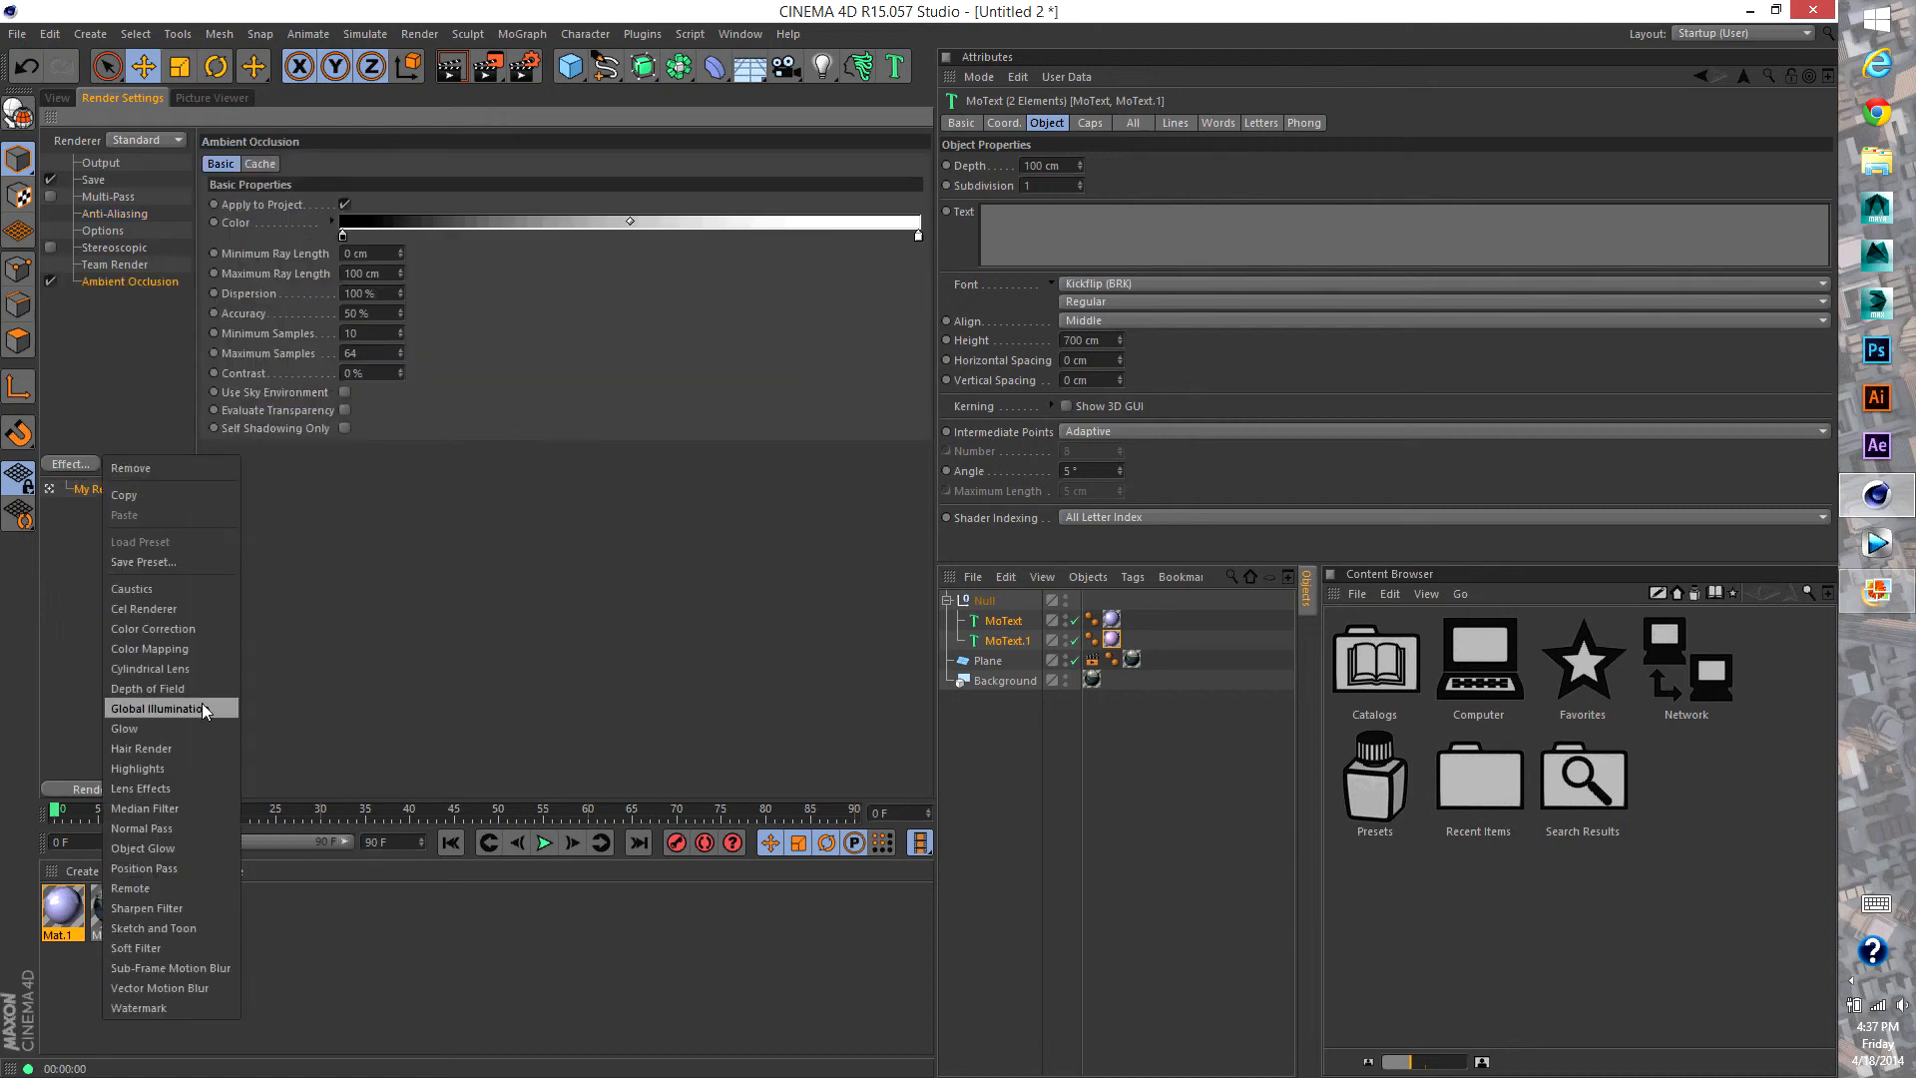
left_click(157, 908)
double_click(320, 189)
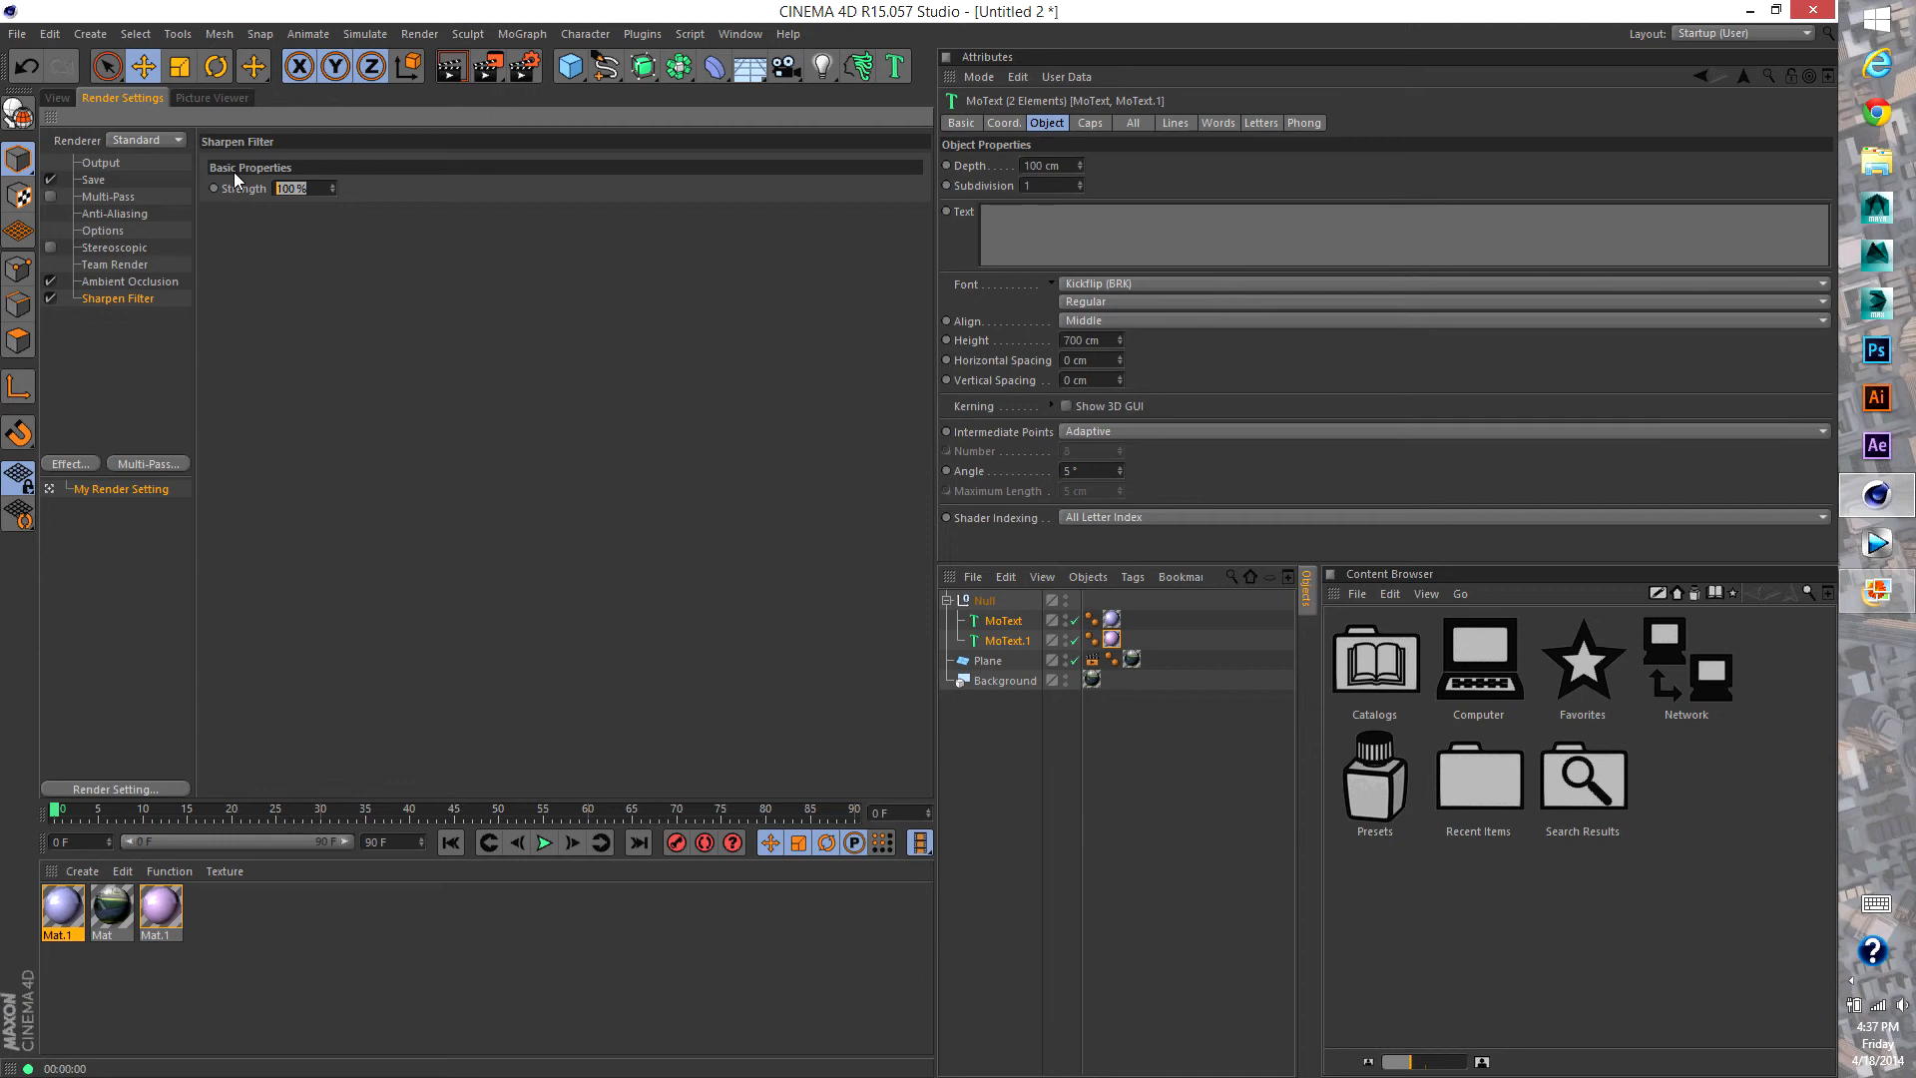
type("25")
key("Return")
Set the Ambient Occlusion accuracy to 100% and return to the 3D view
left_click(122, 282)
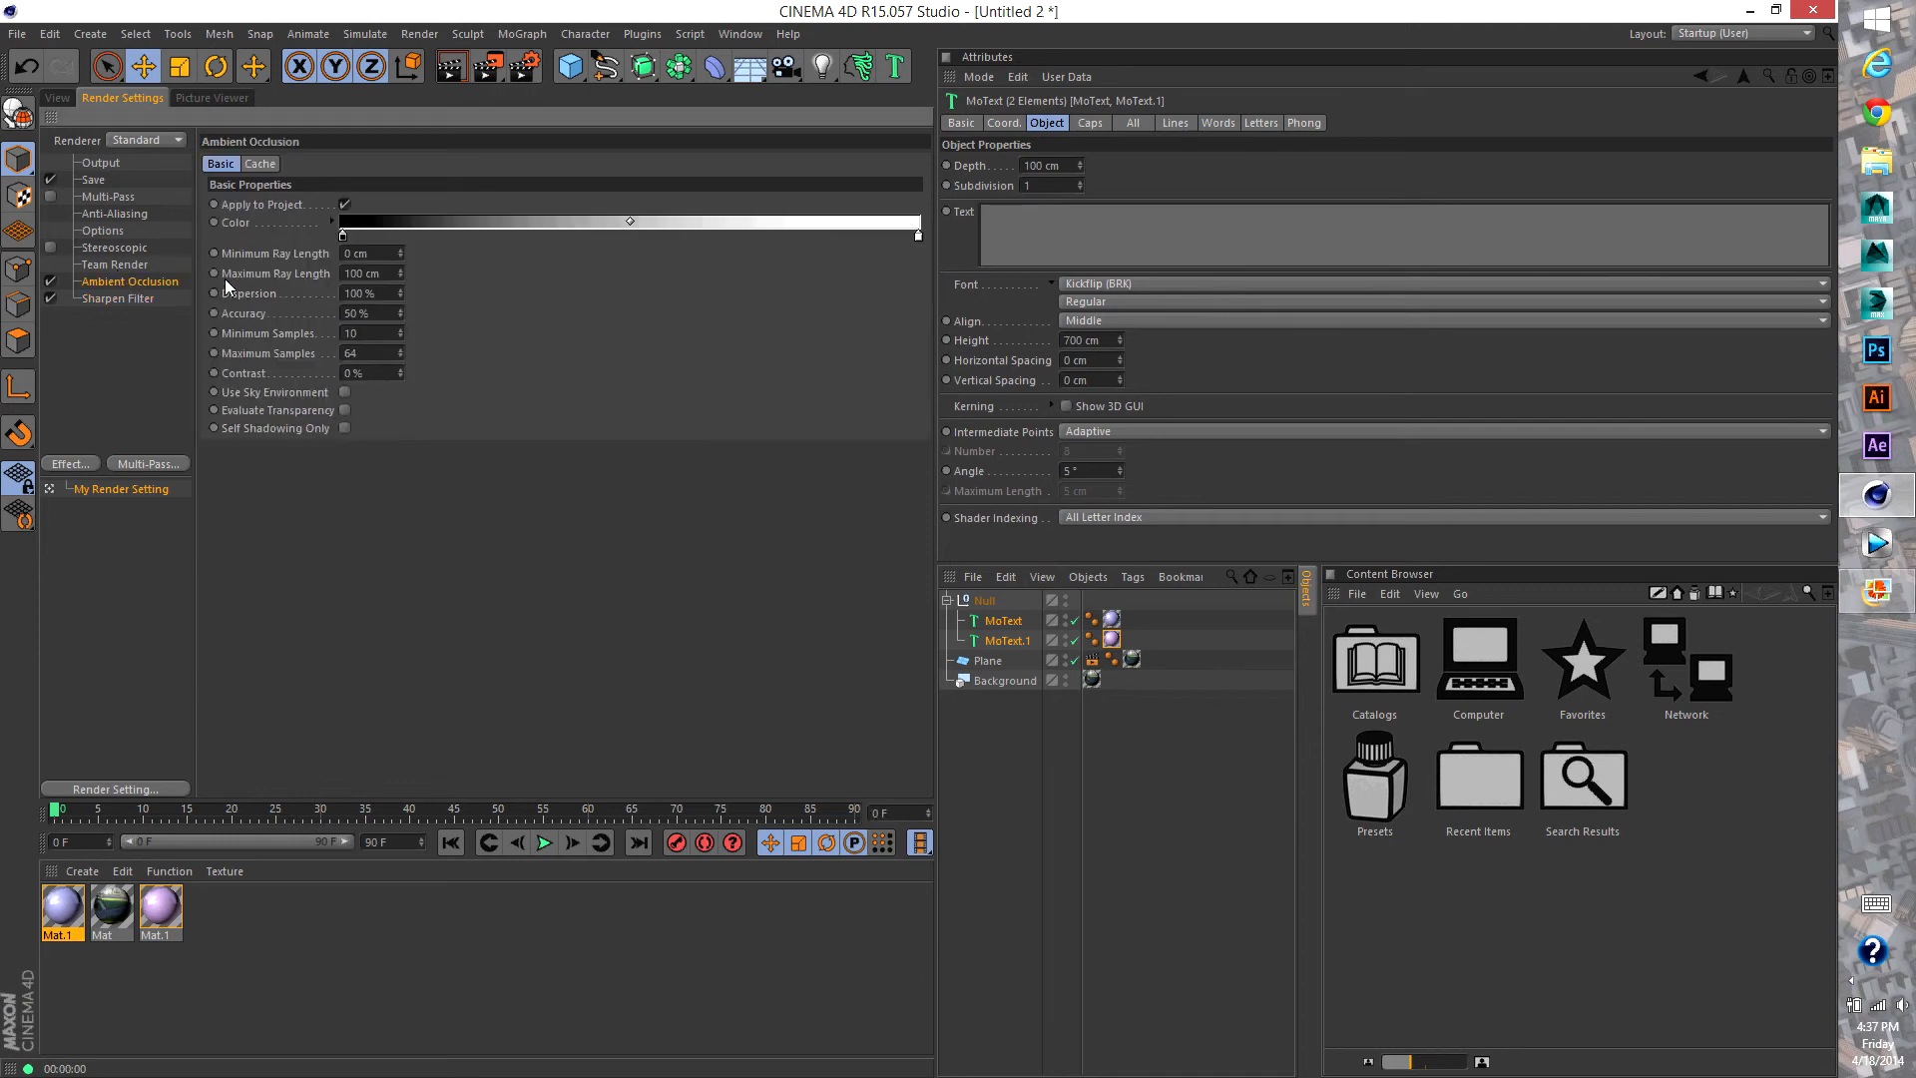
double_click(364, 312)
type("100")
key("Return")
left_click(58, 99)
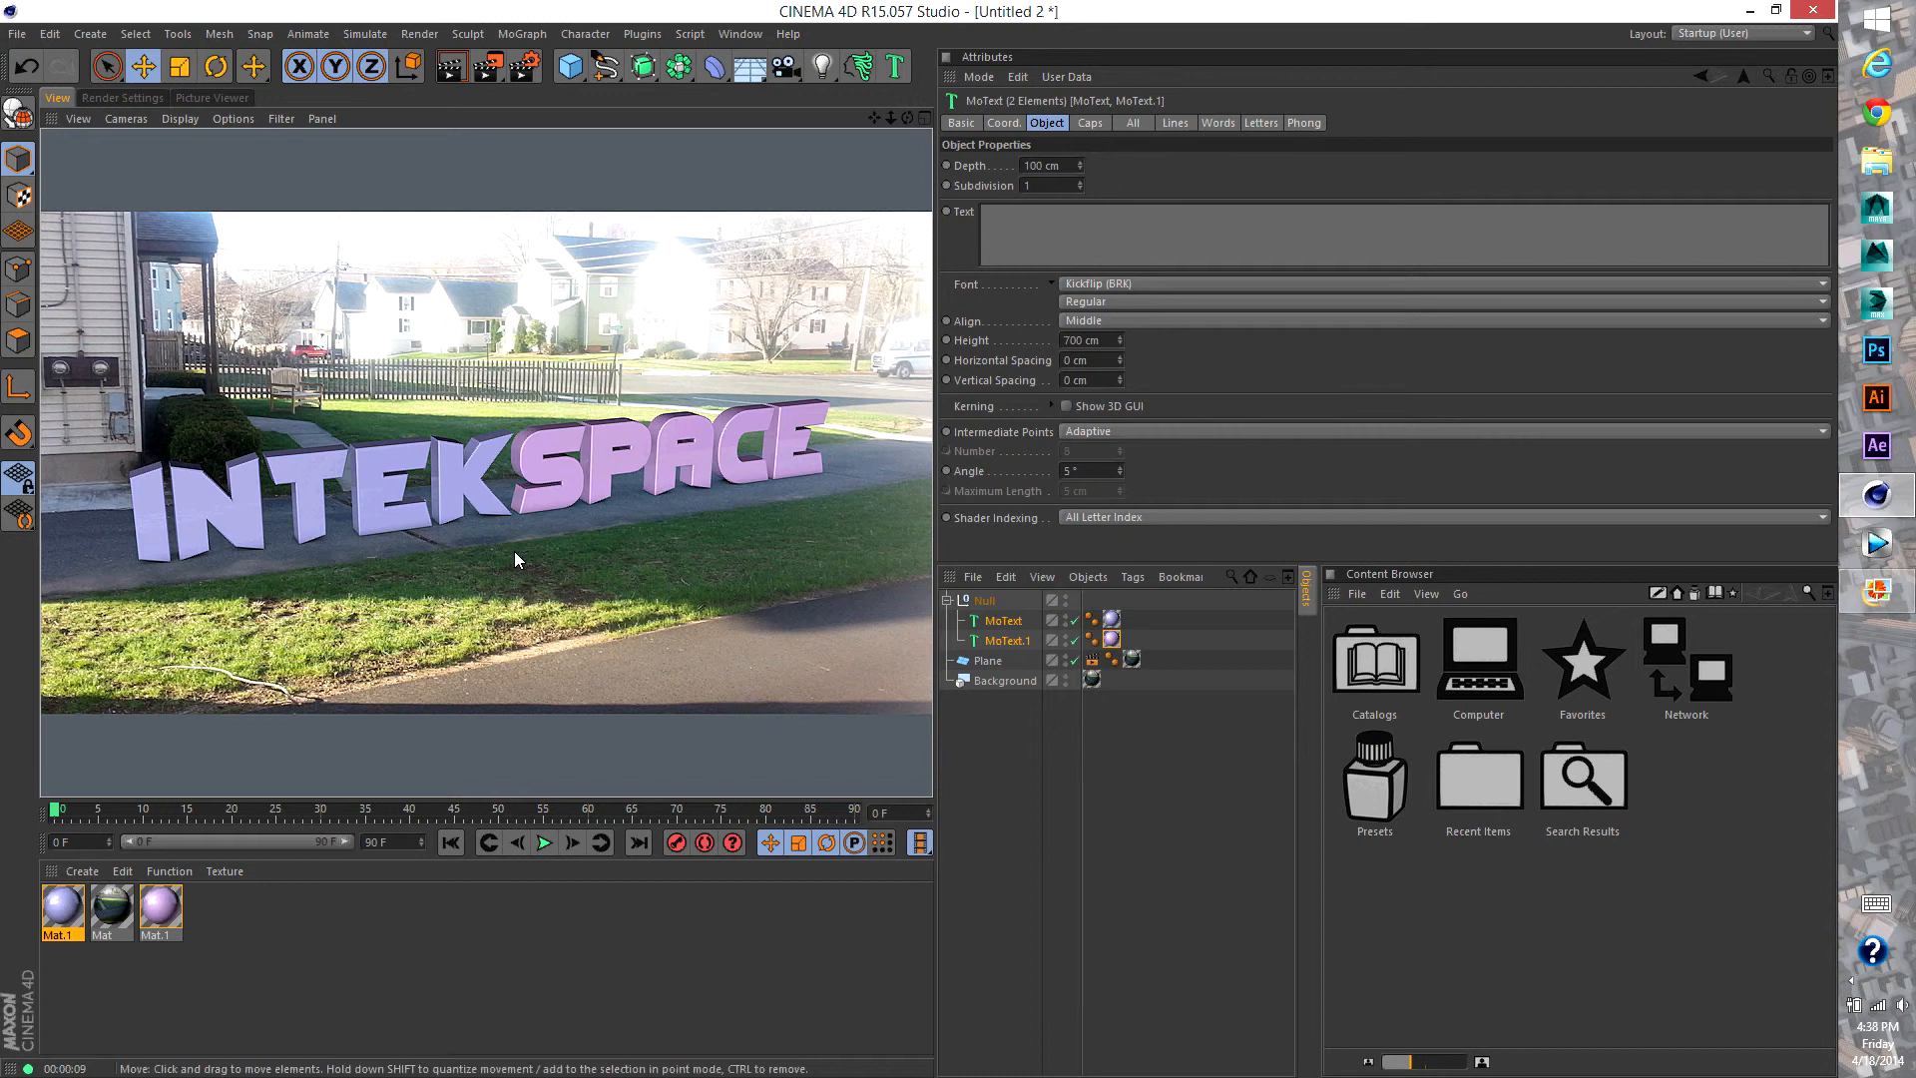
Add a camera matching the current view, keeping the Classic (36 mm) focal length
left_click(998, 730)
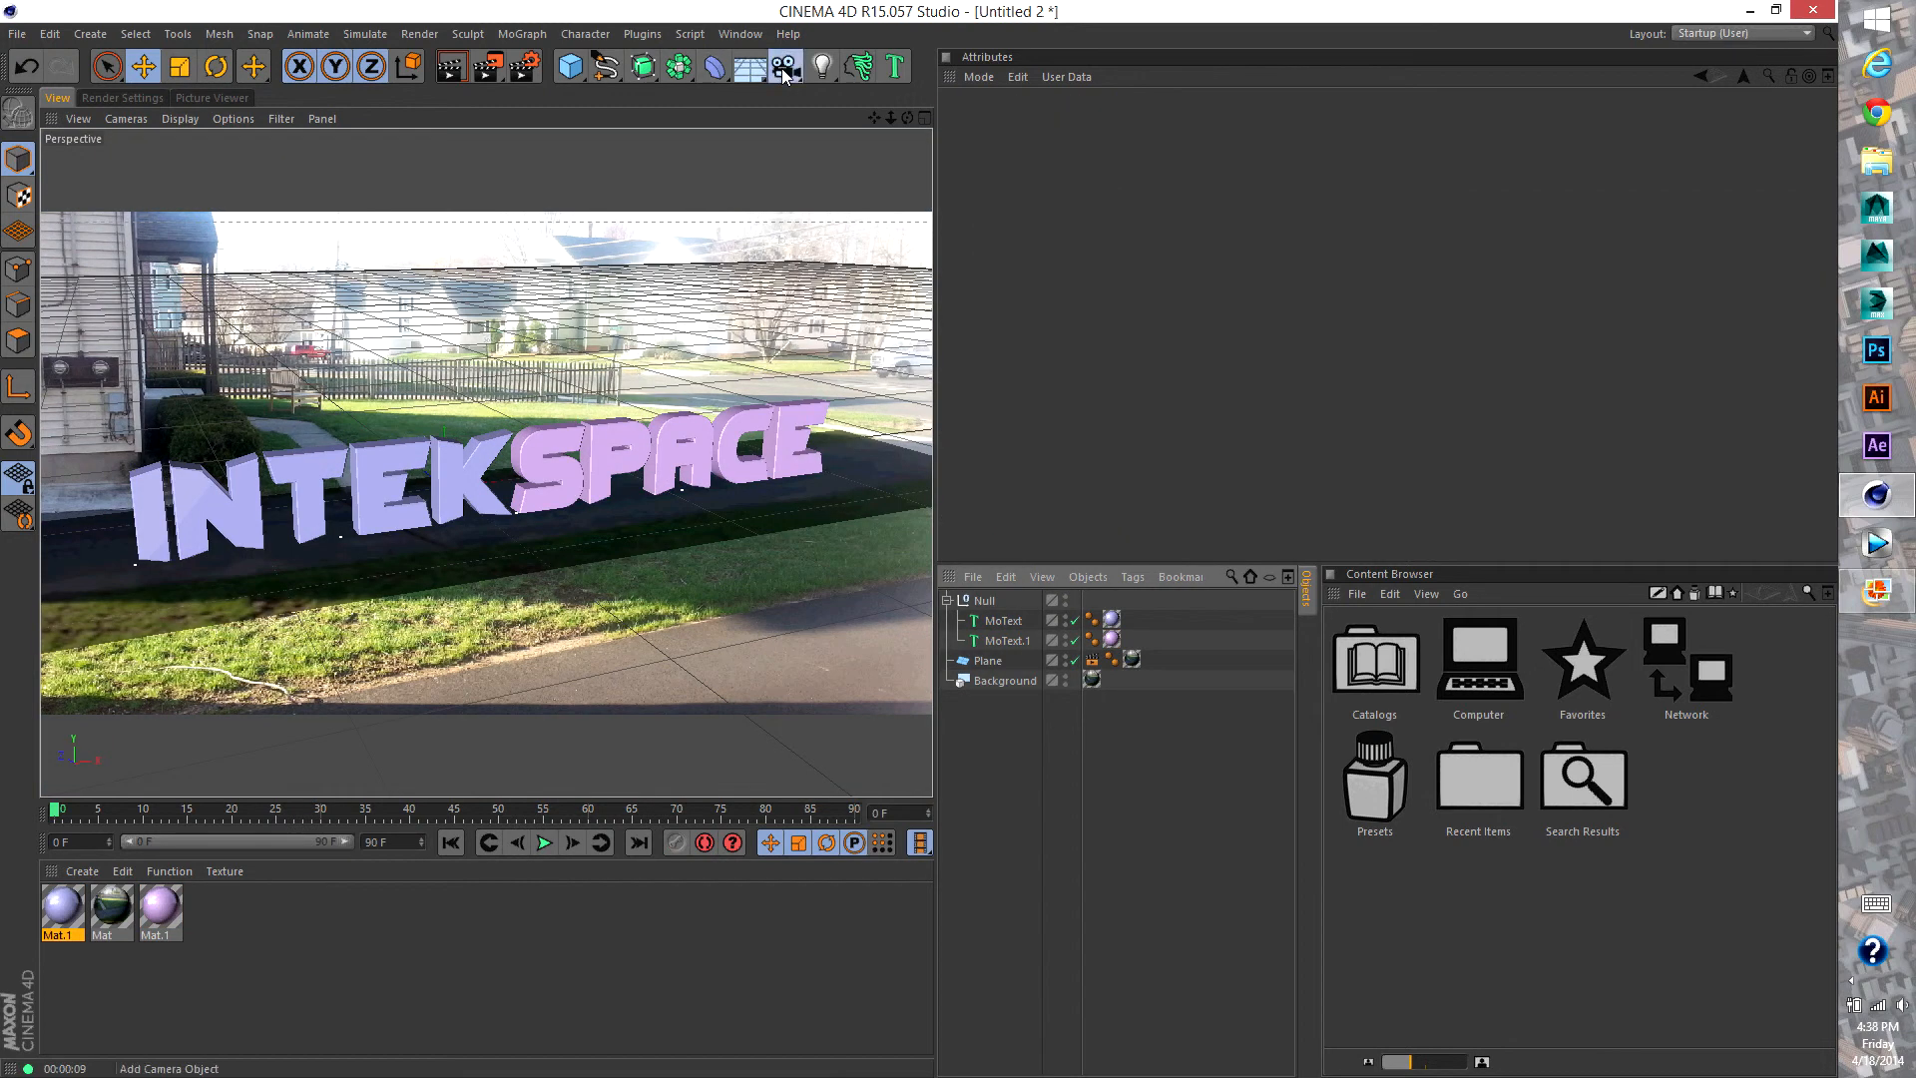
left_click(786, 70)
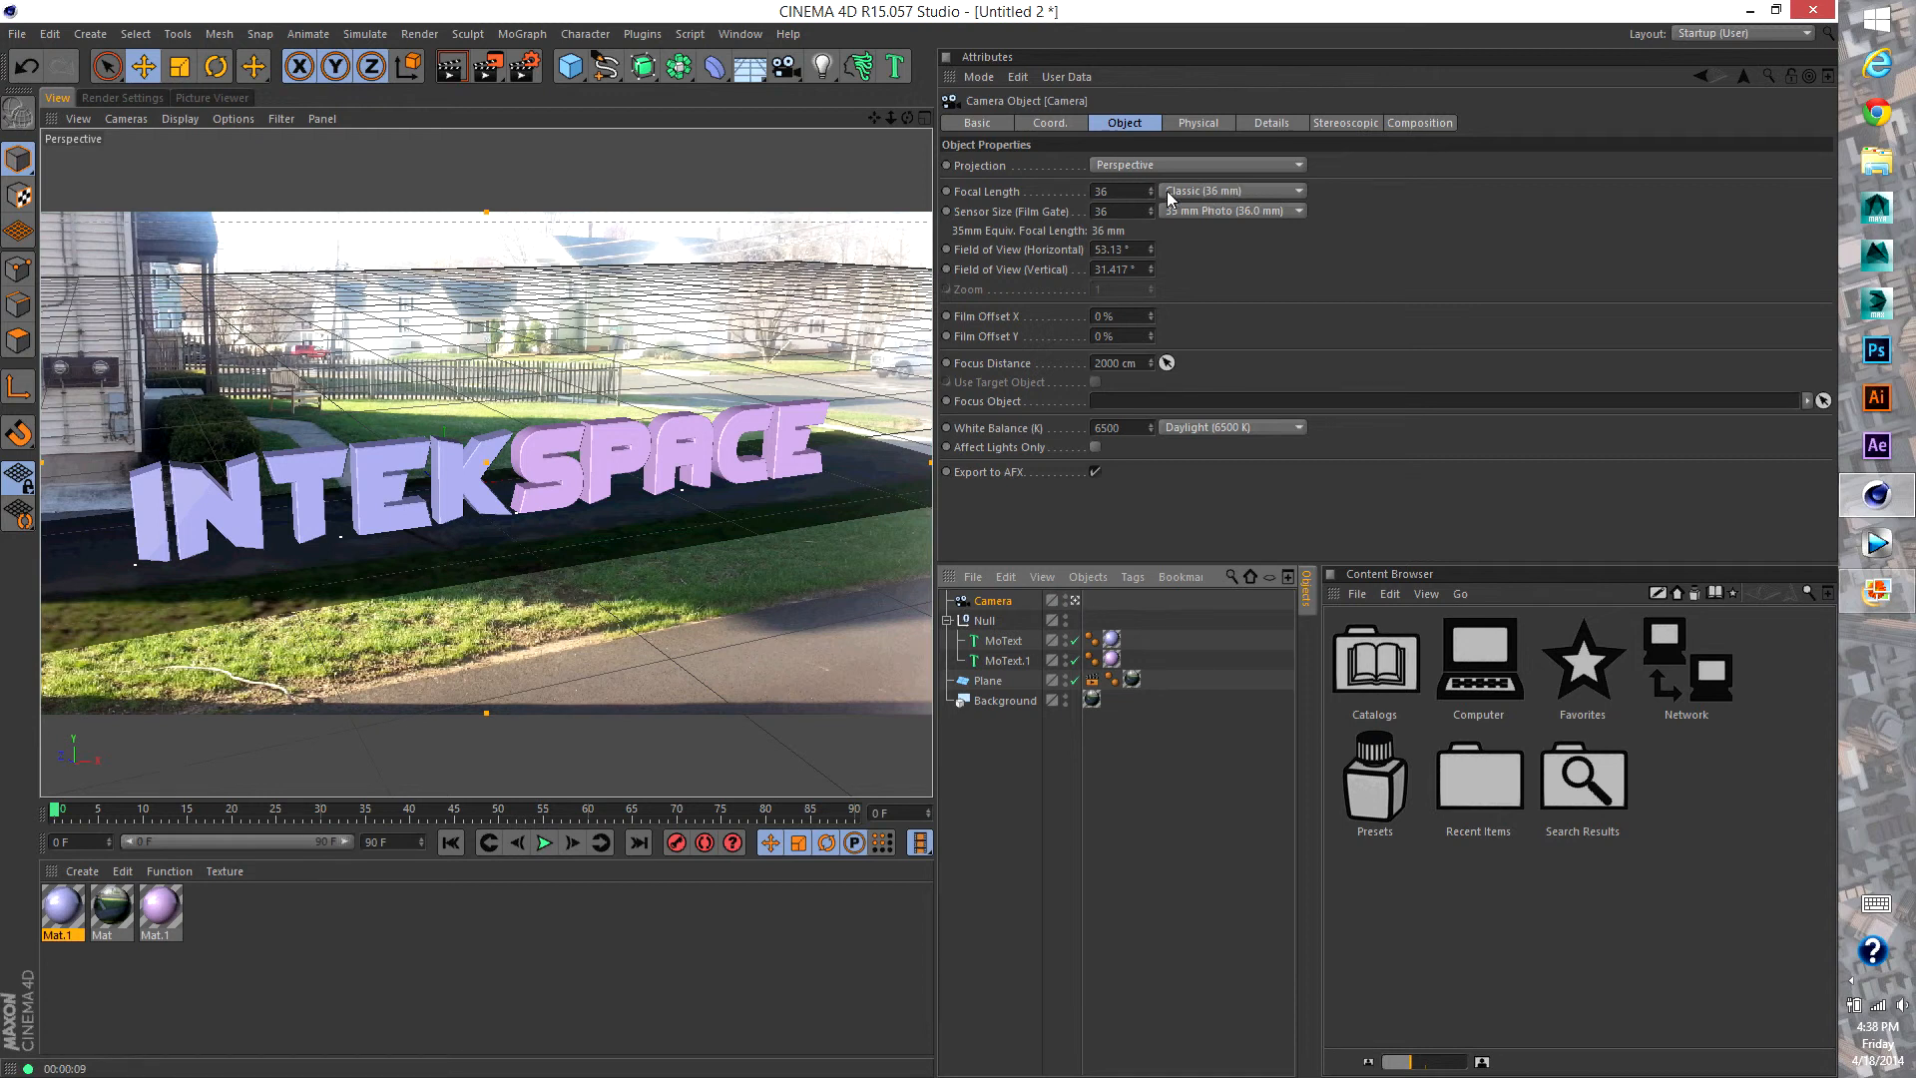
left_click(1277, 195)
left_click(1331, 255)
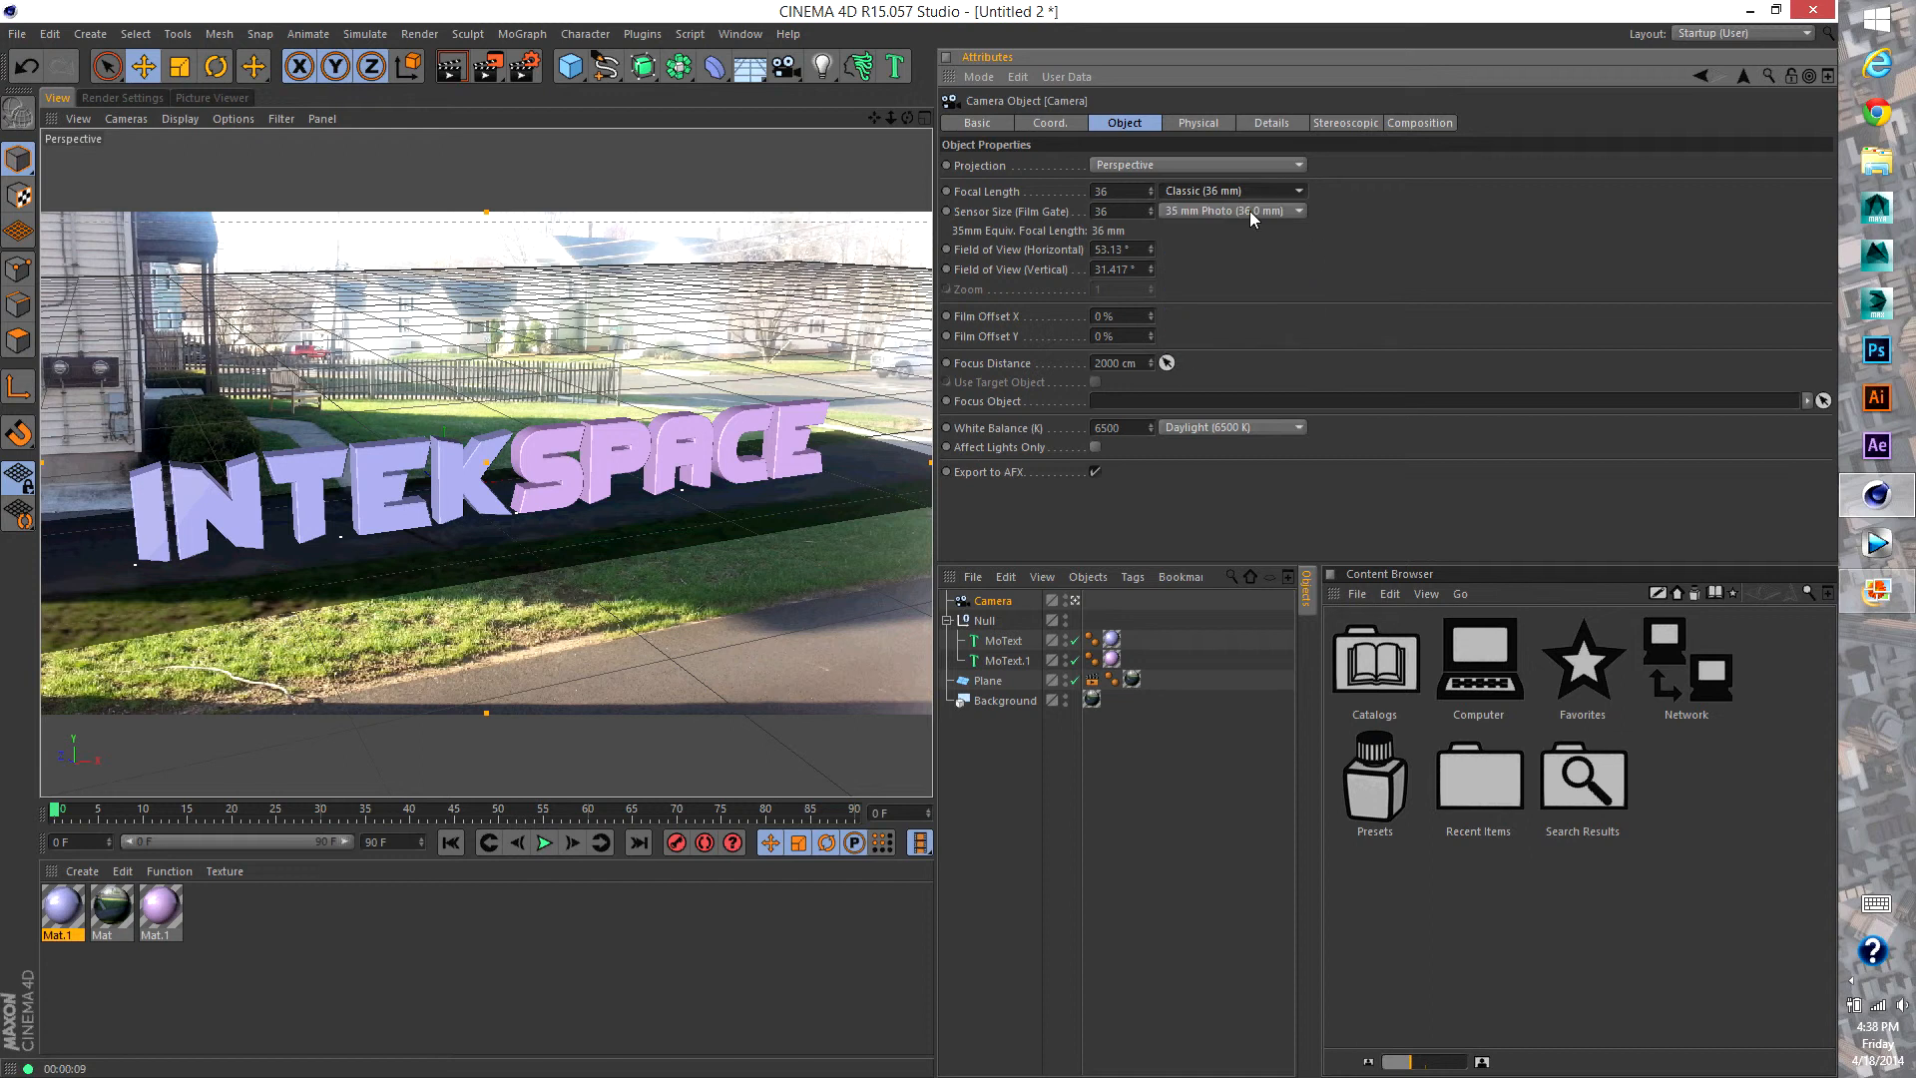
Try the camera's Overcast (7500 K) and Daylight (6500 K) white balance presets and set a custom value of 6460 K
left_click(1150, 424)
left_click(1237, 429)
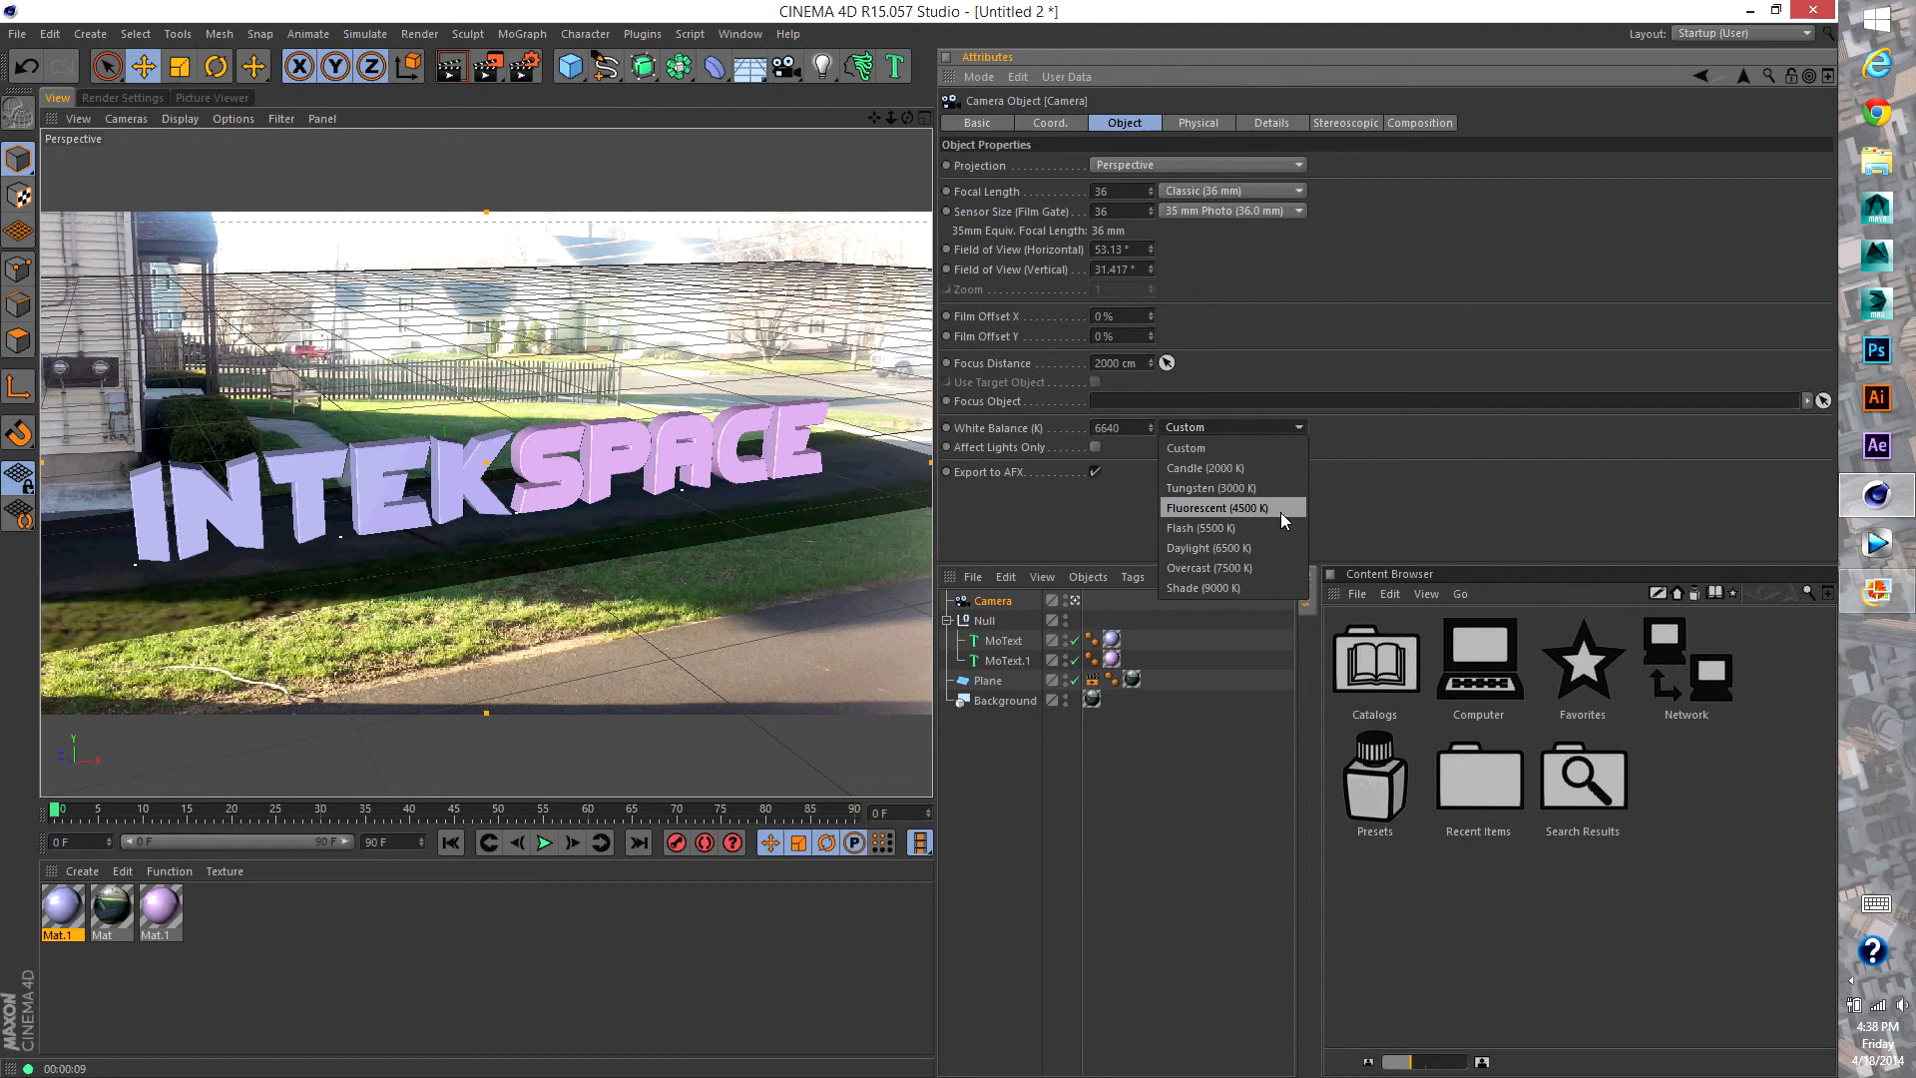
left_click(1253, 565)
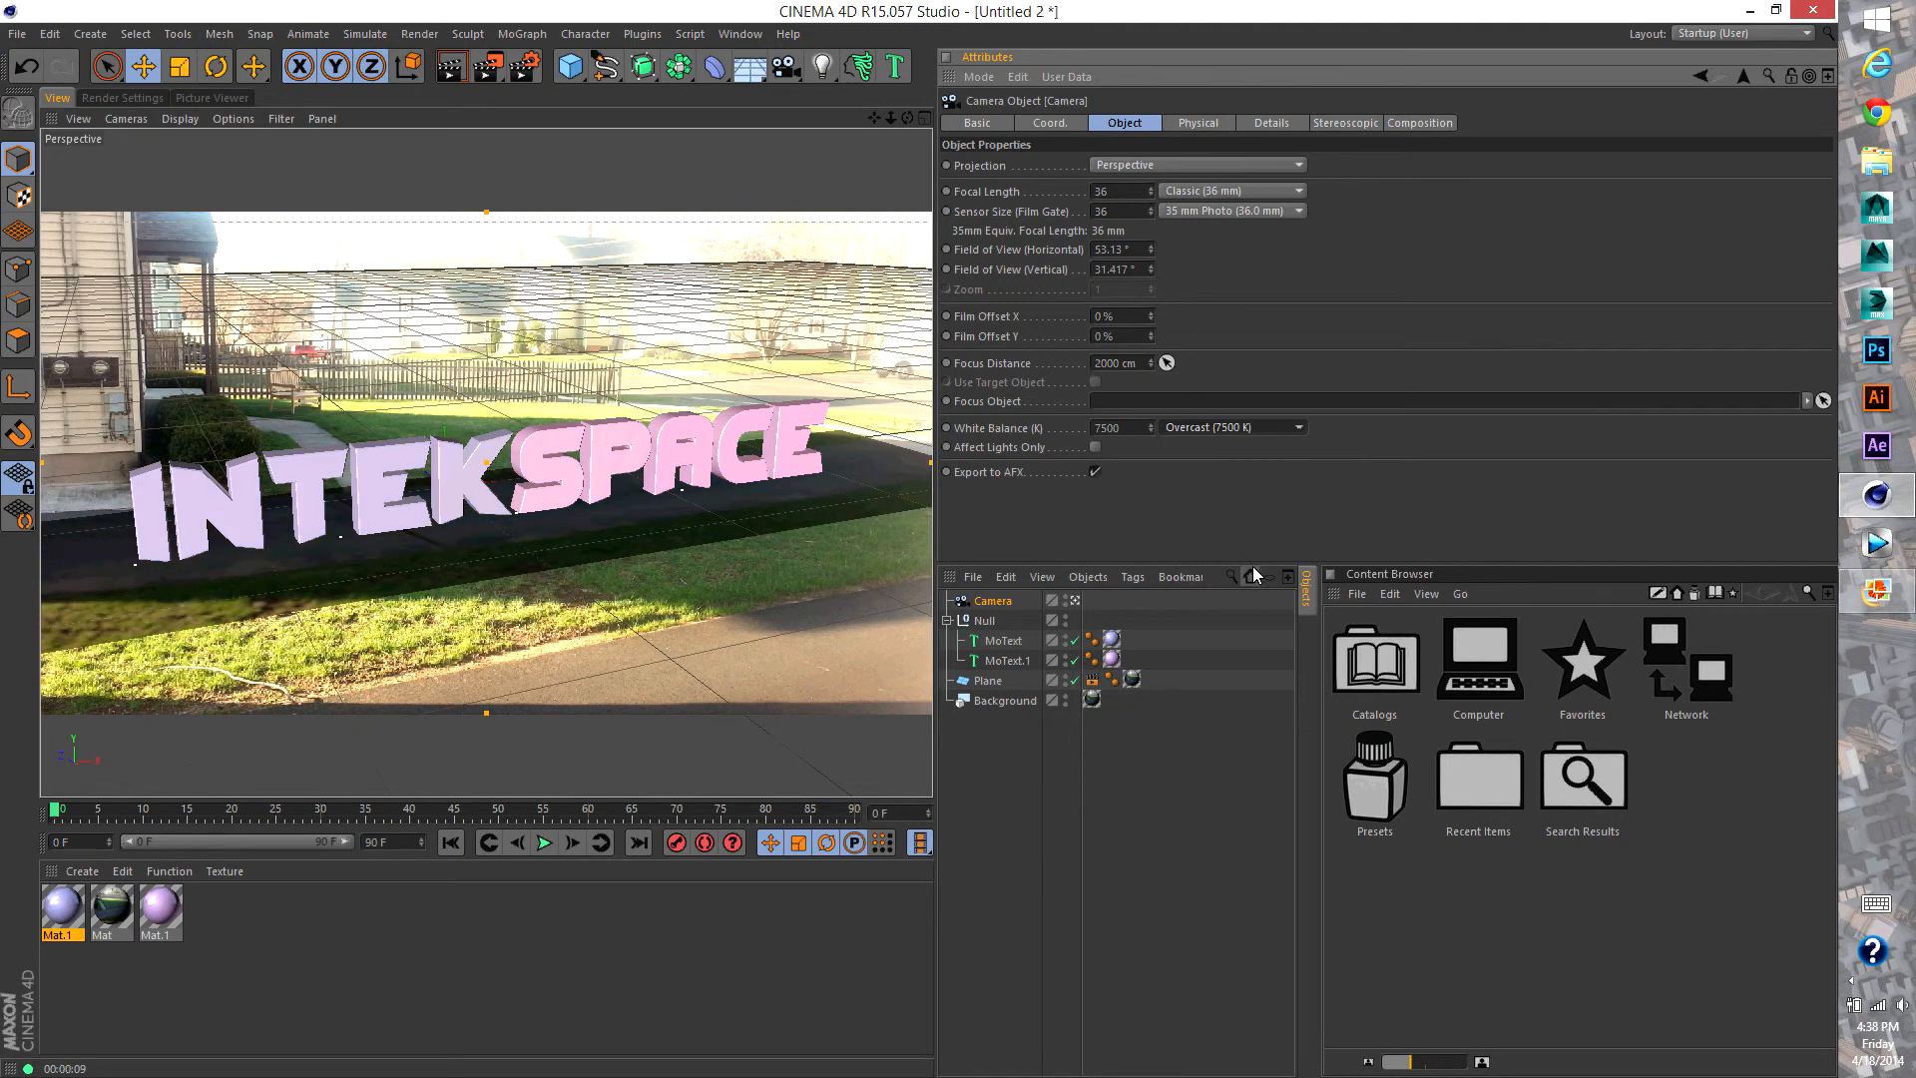
left_click(1257, 426)
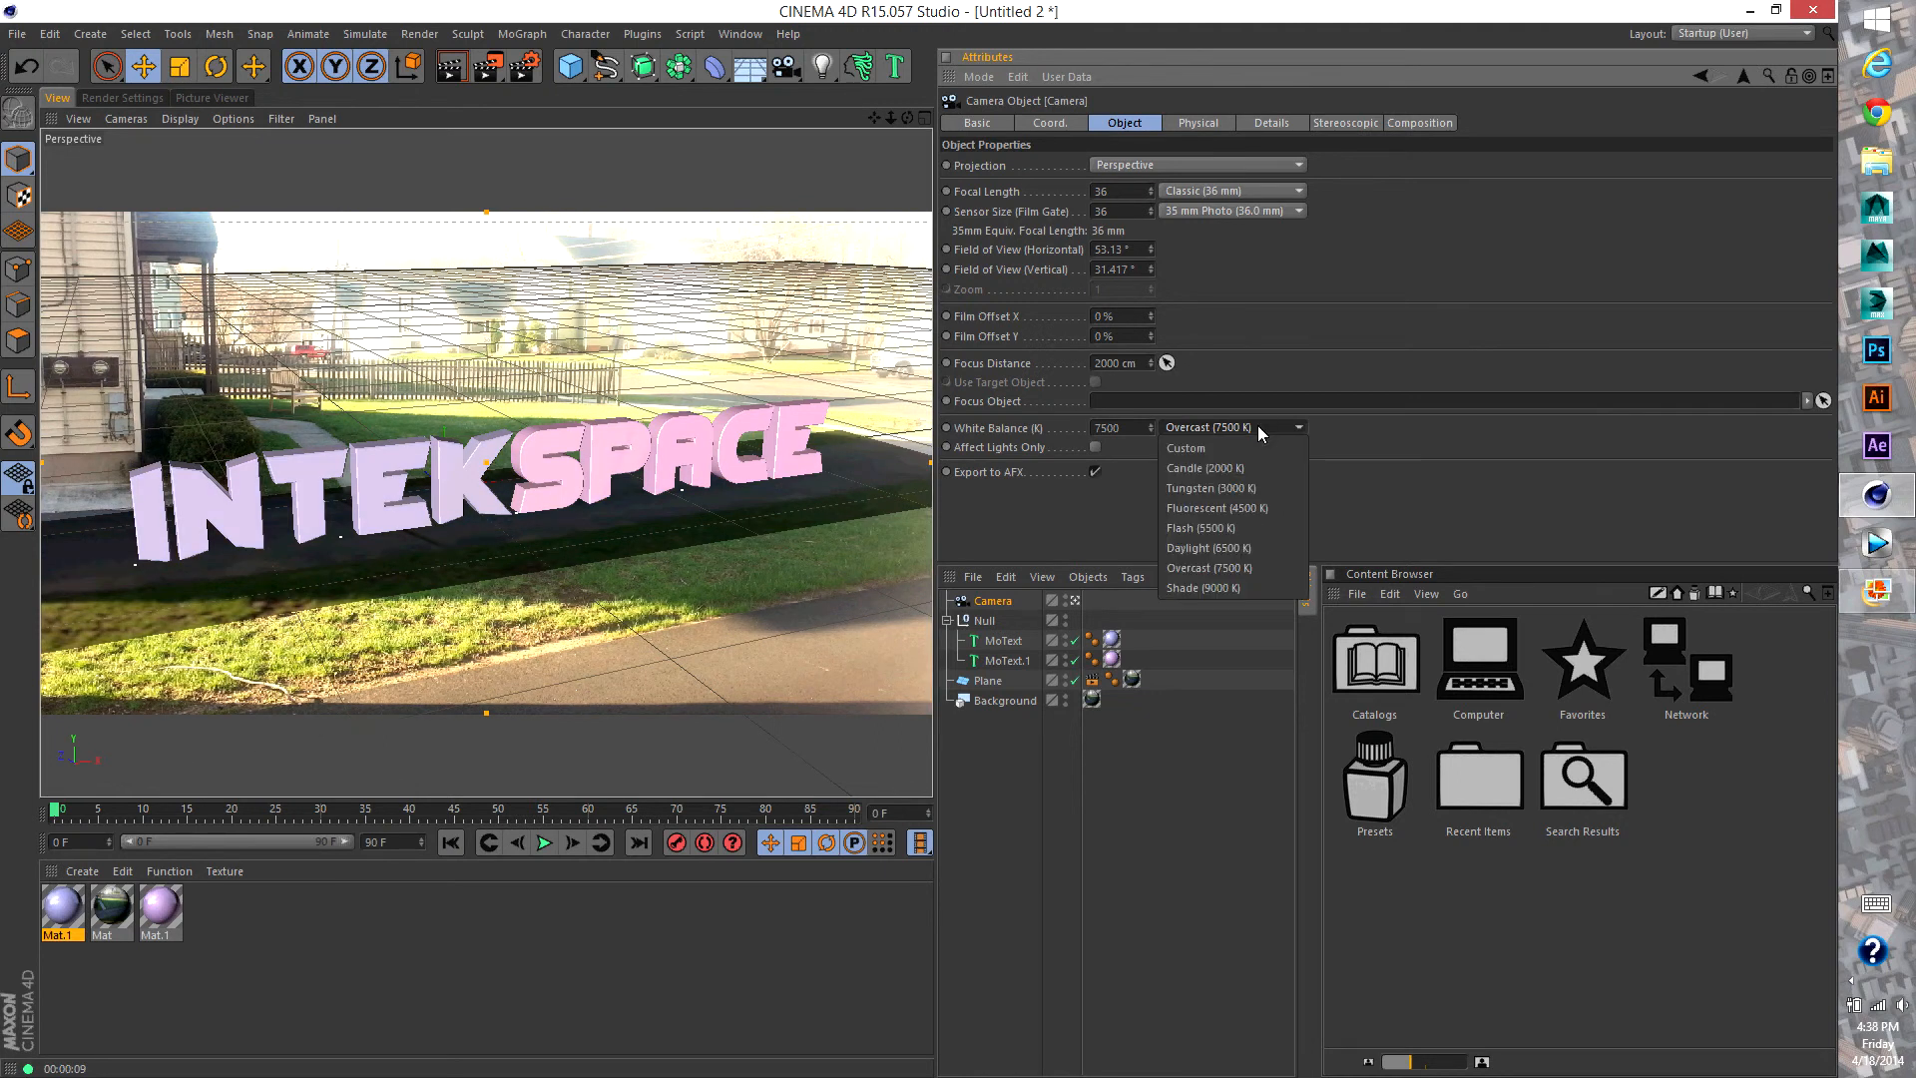
left_click(1248, 547)
left_click_drag(1152, 429, 1151, 429)
Preview the render of the whole view and of a region around the Intek letters
left_click(451, 66)
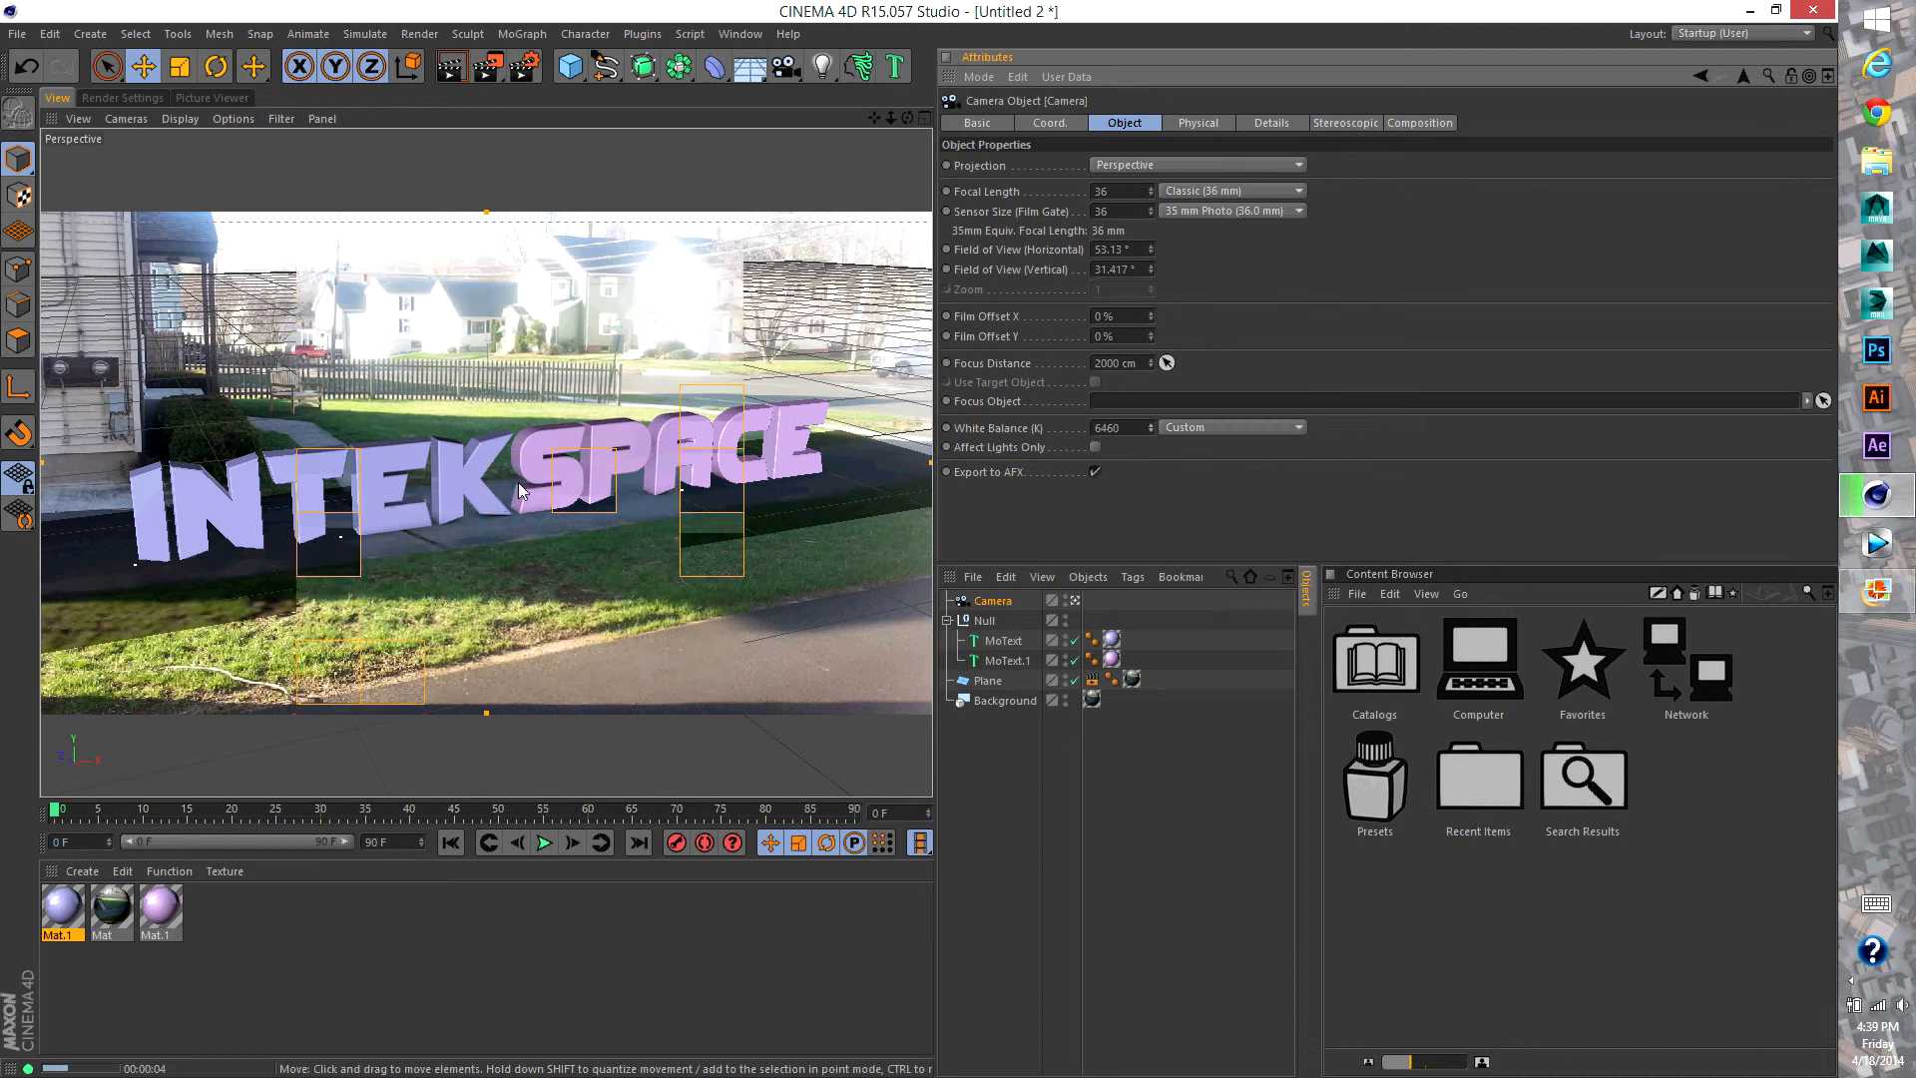
left_click(486, 496)
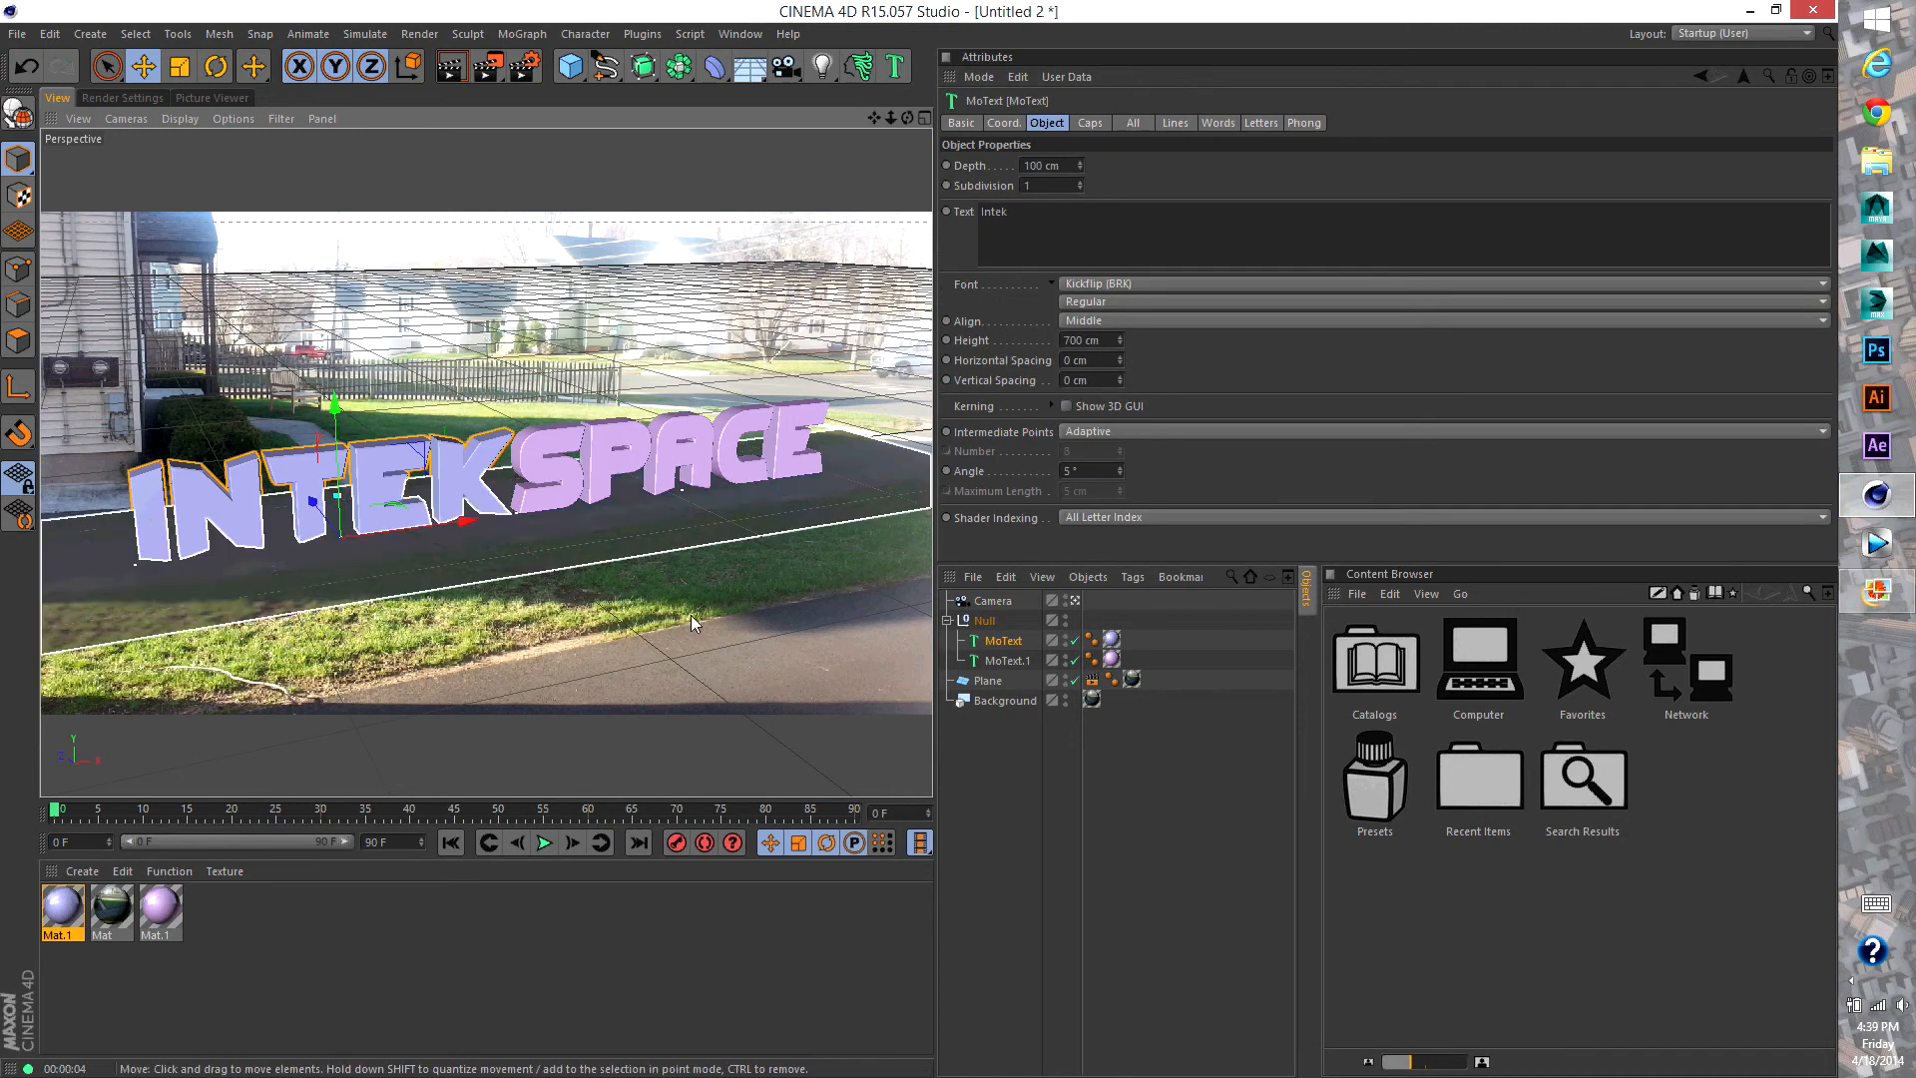
left_click(488, 68)
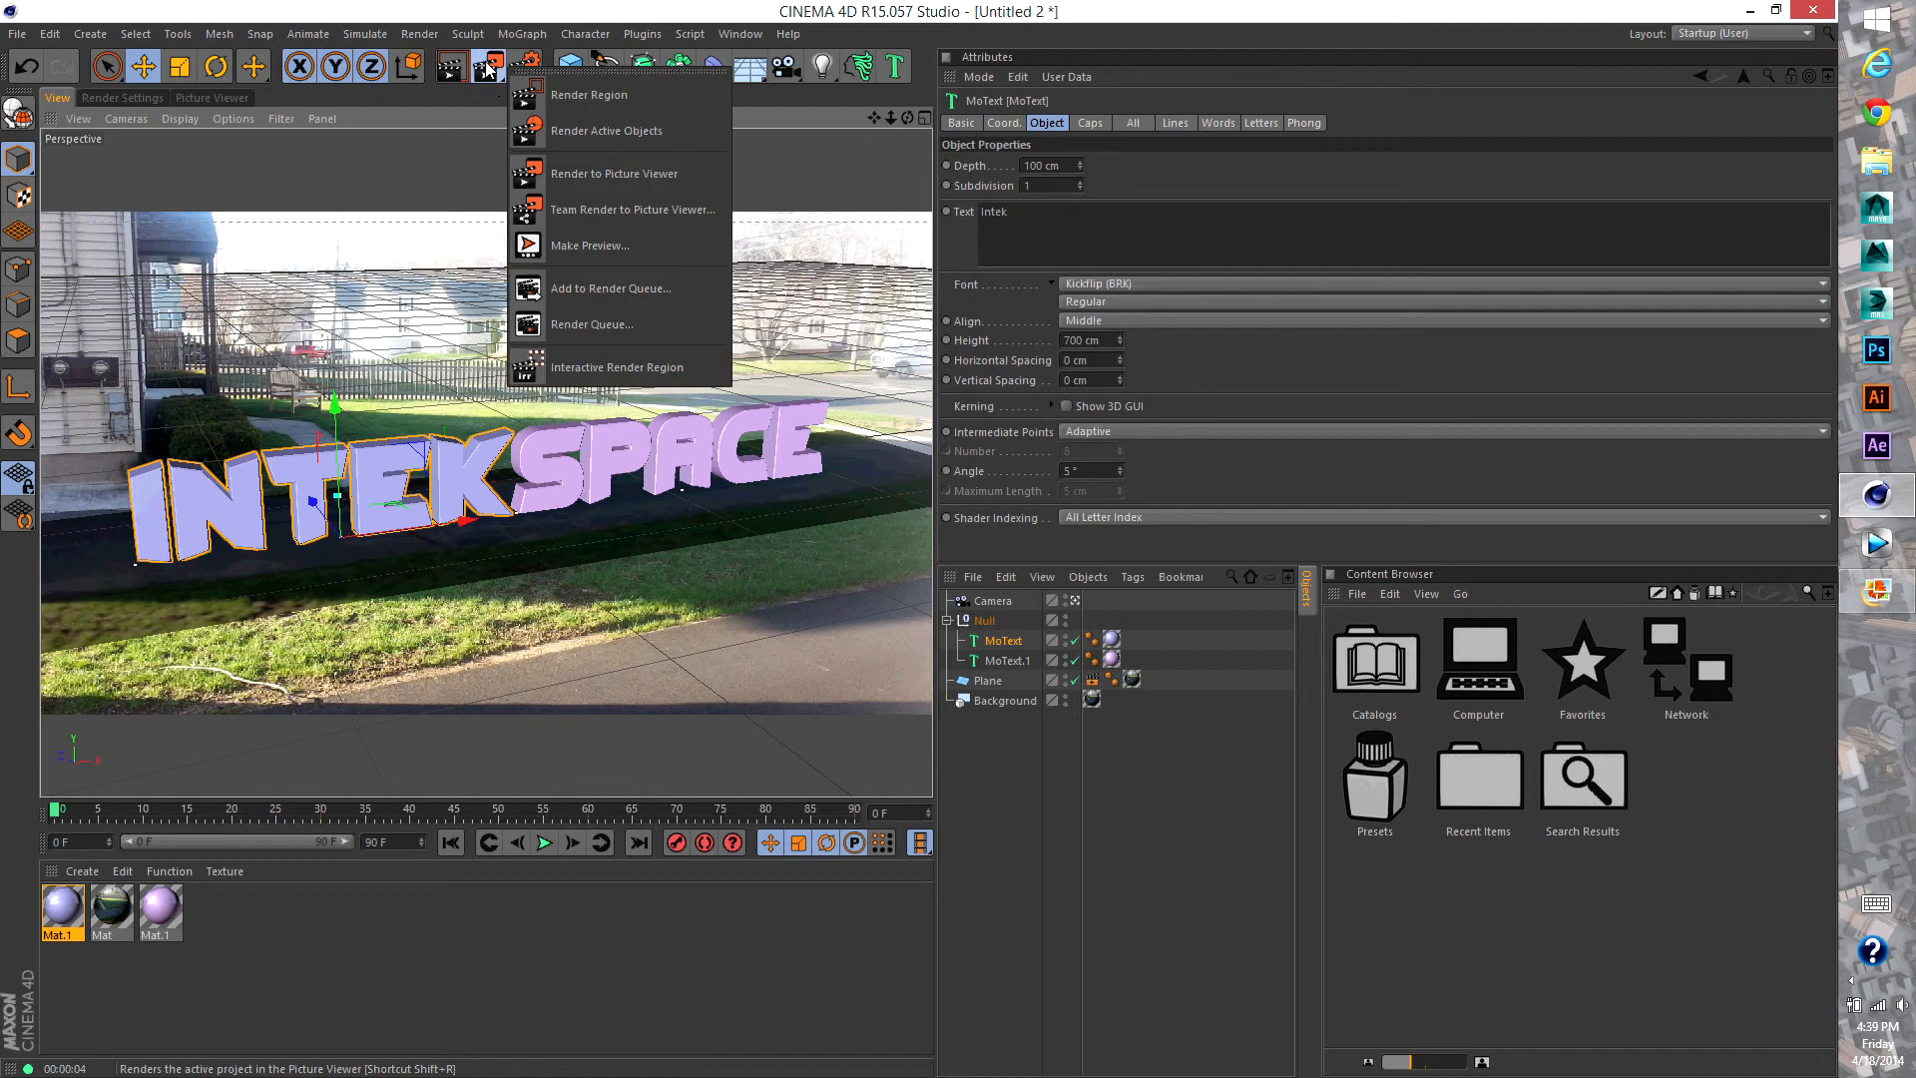
left_click(625, 100)
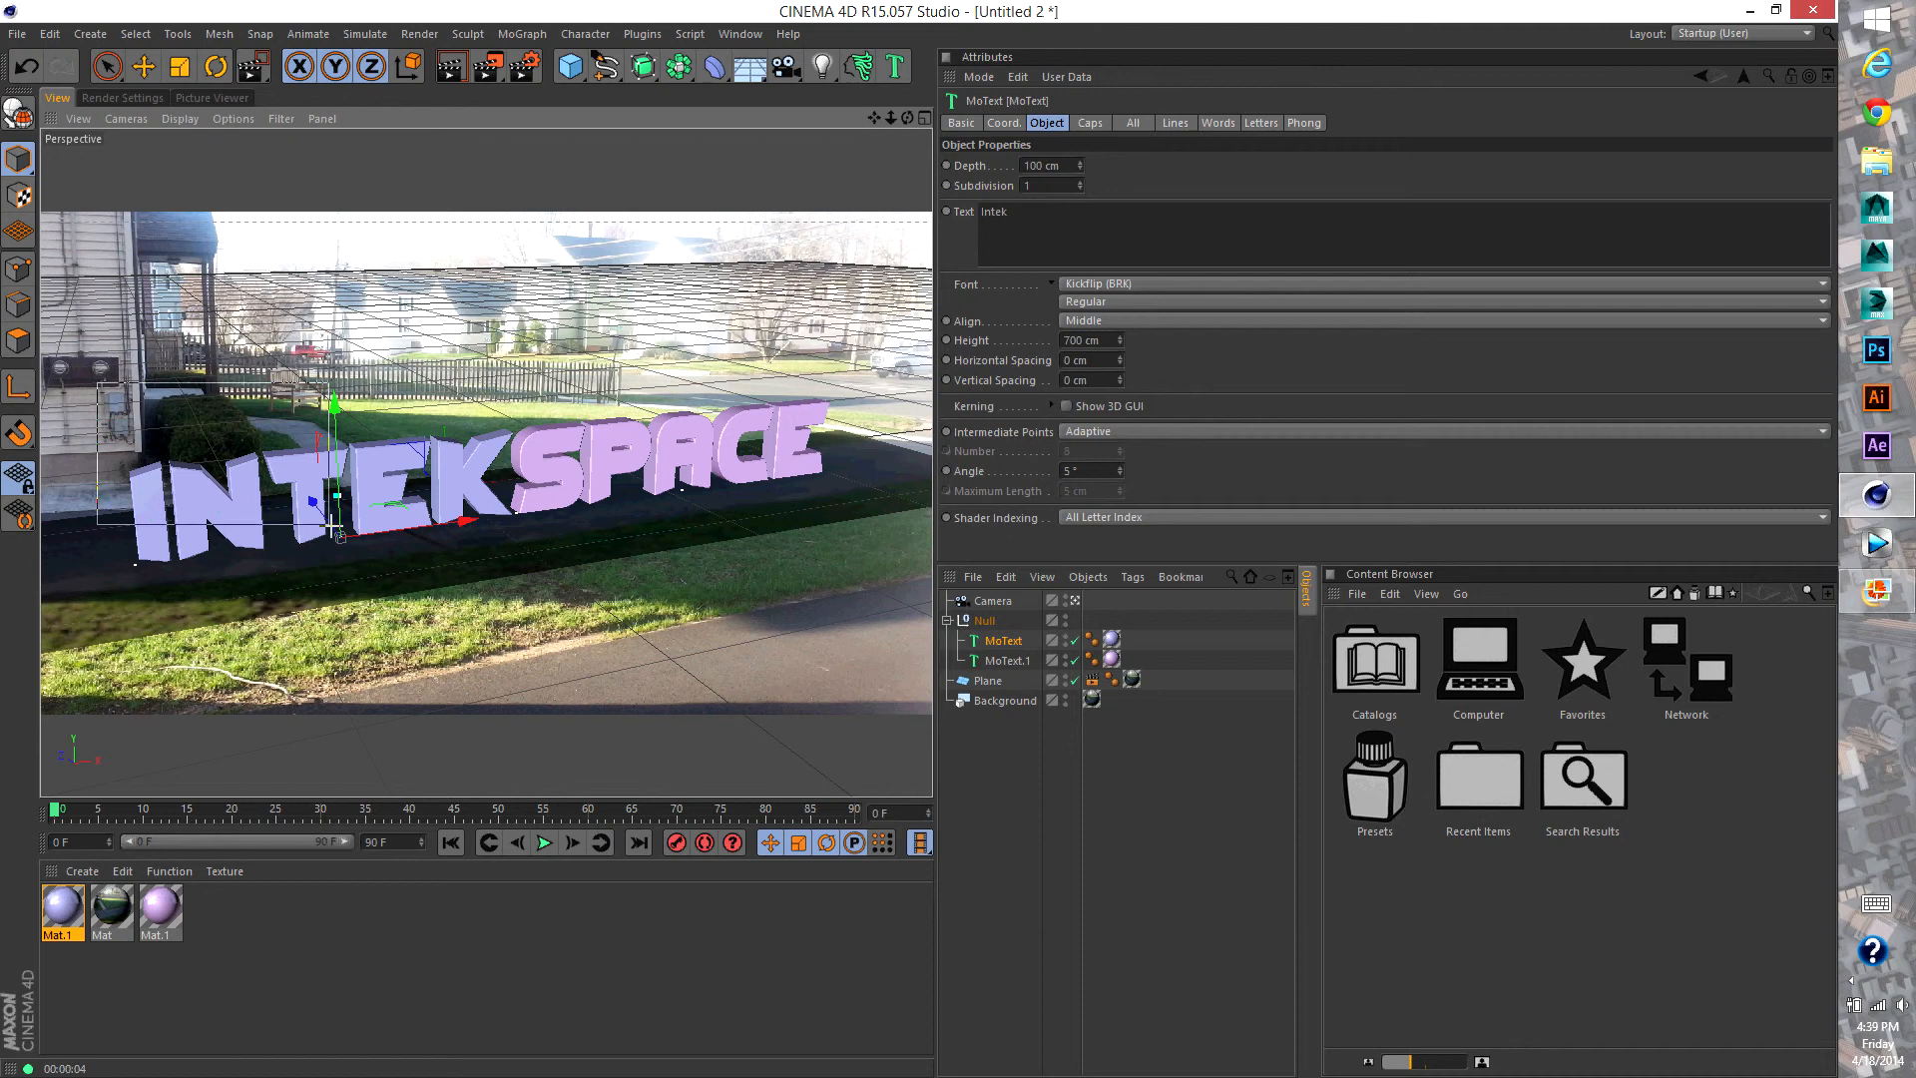
left_click_drag(161, 446, 416, 575)
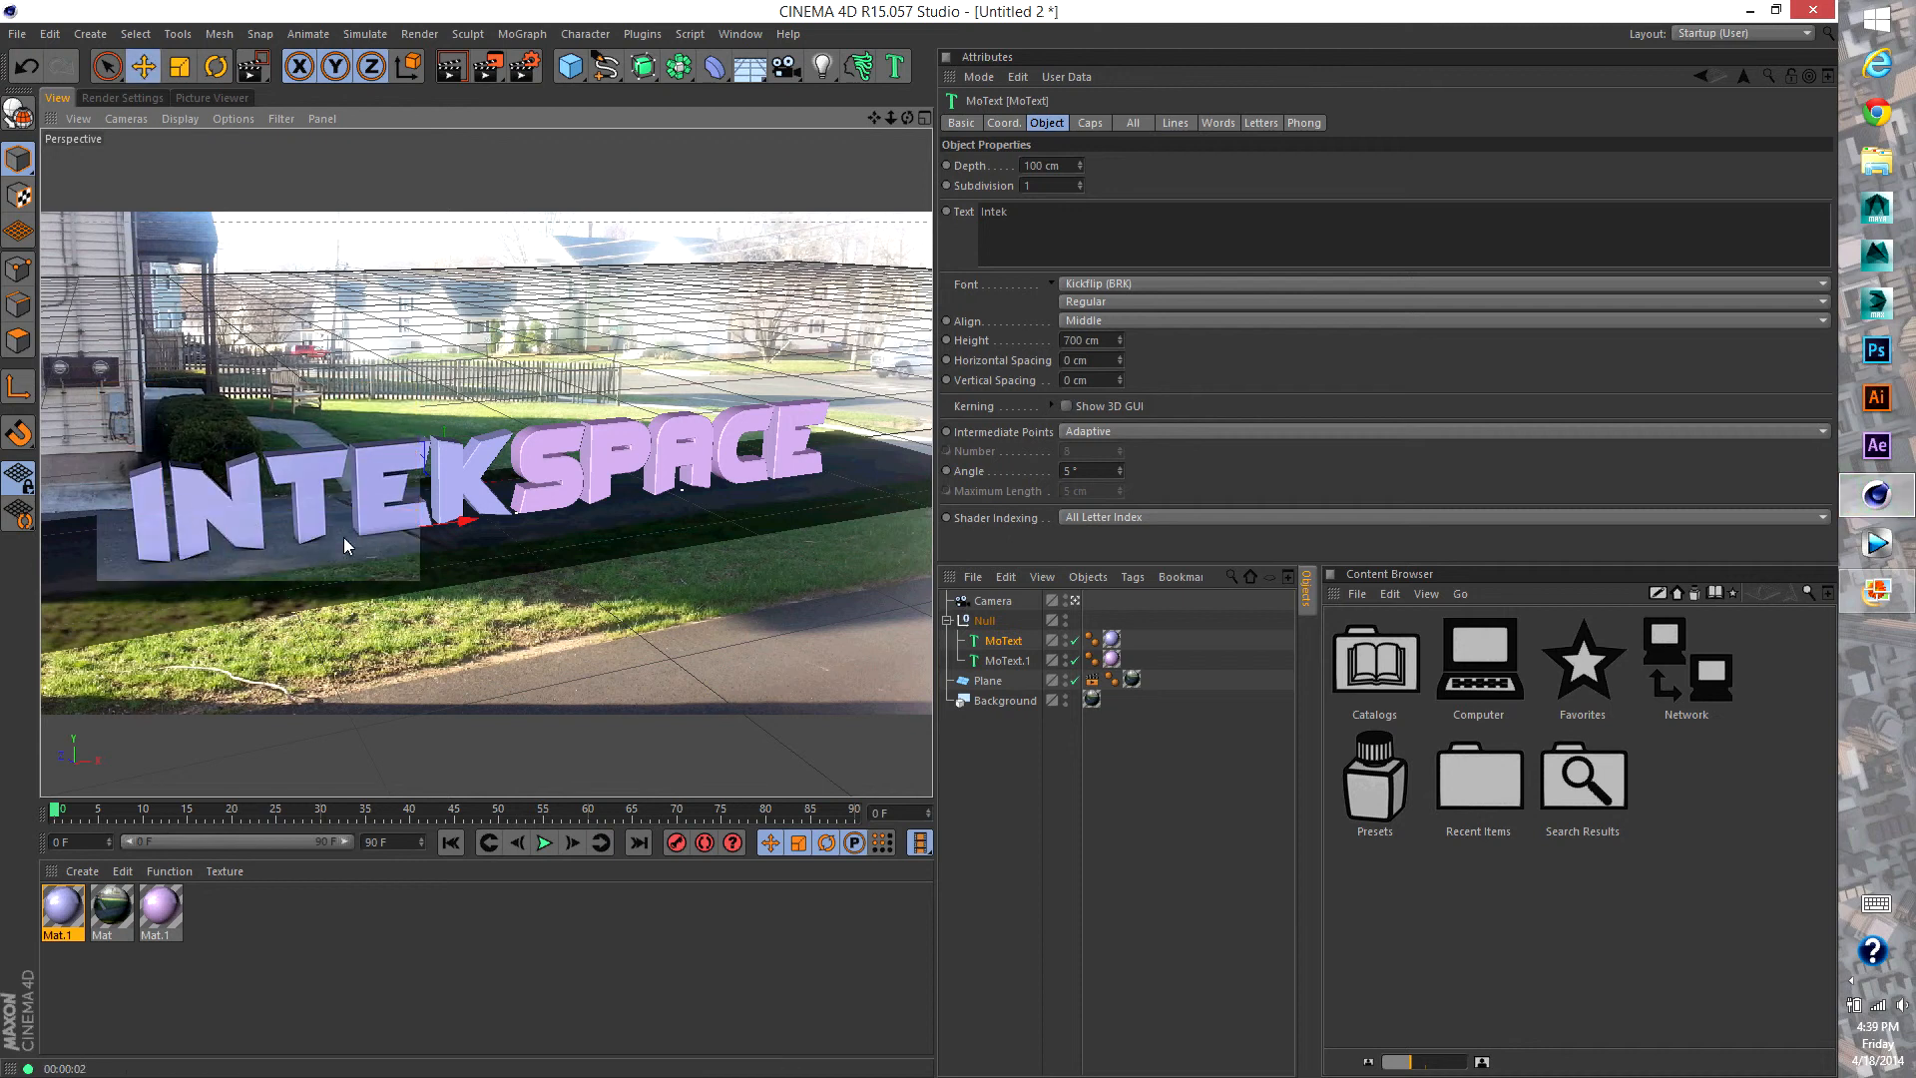
left_click(457, 566)
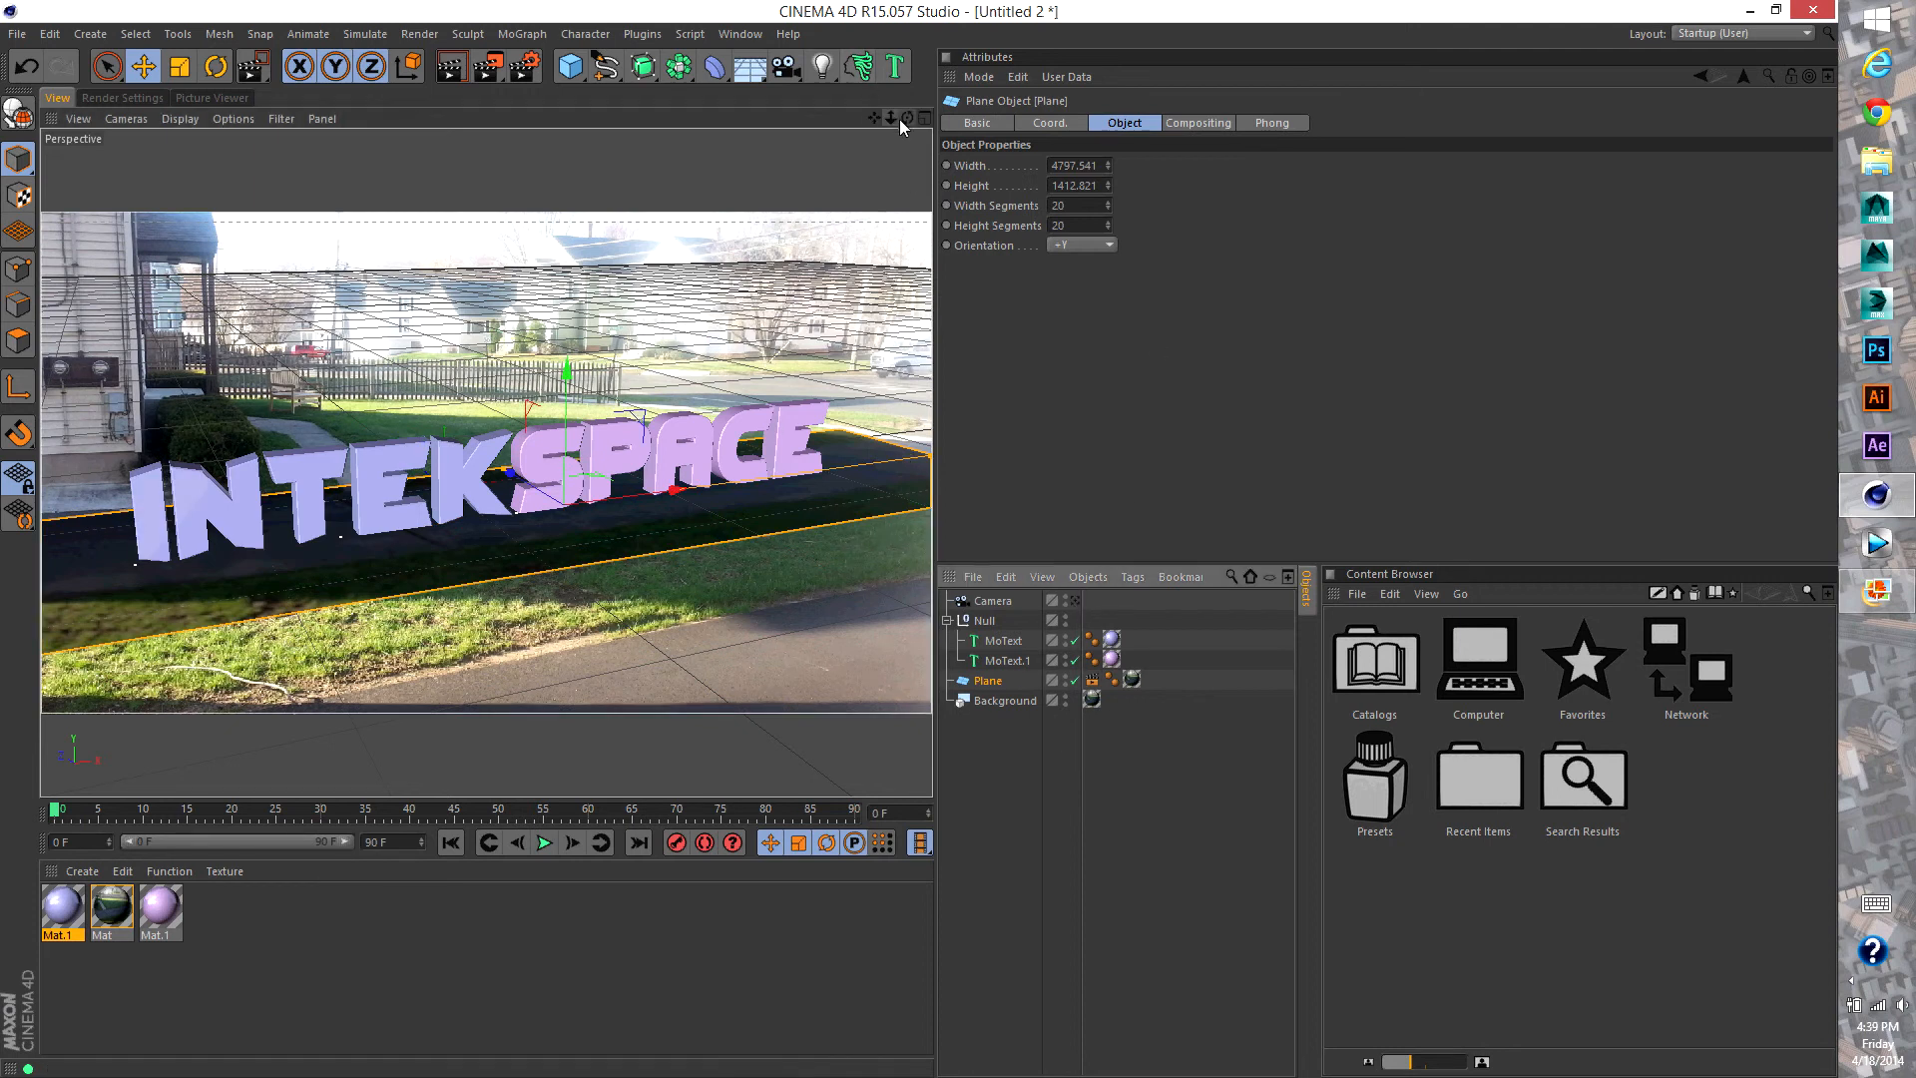
Add an omni light outside the camera view and place it beside the house, near the bushes behind the text
left_click_drag(894, 116, 891, 117)
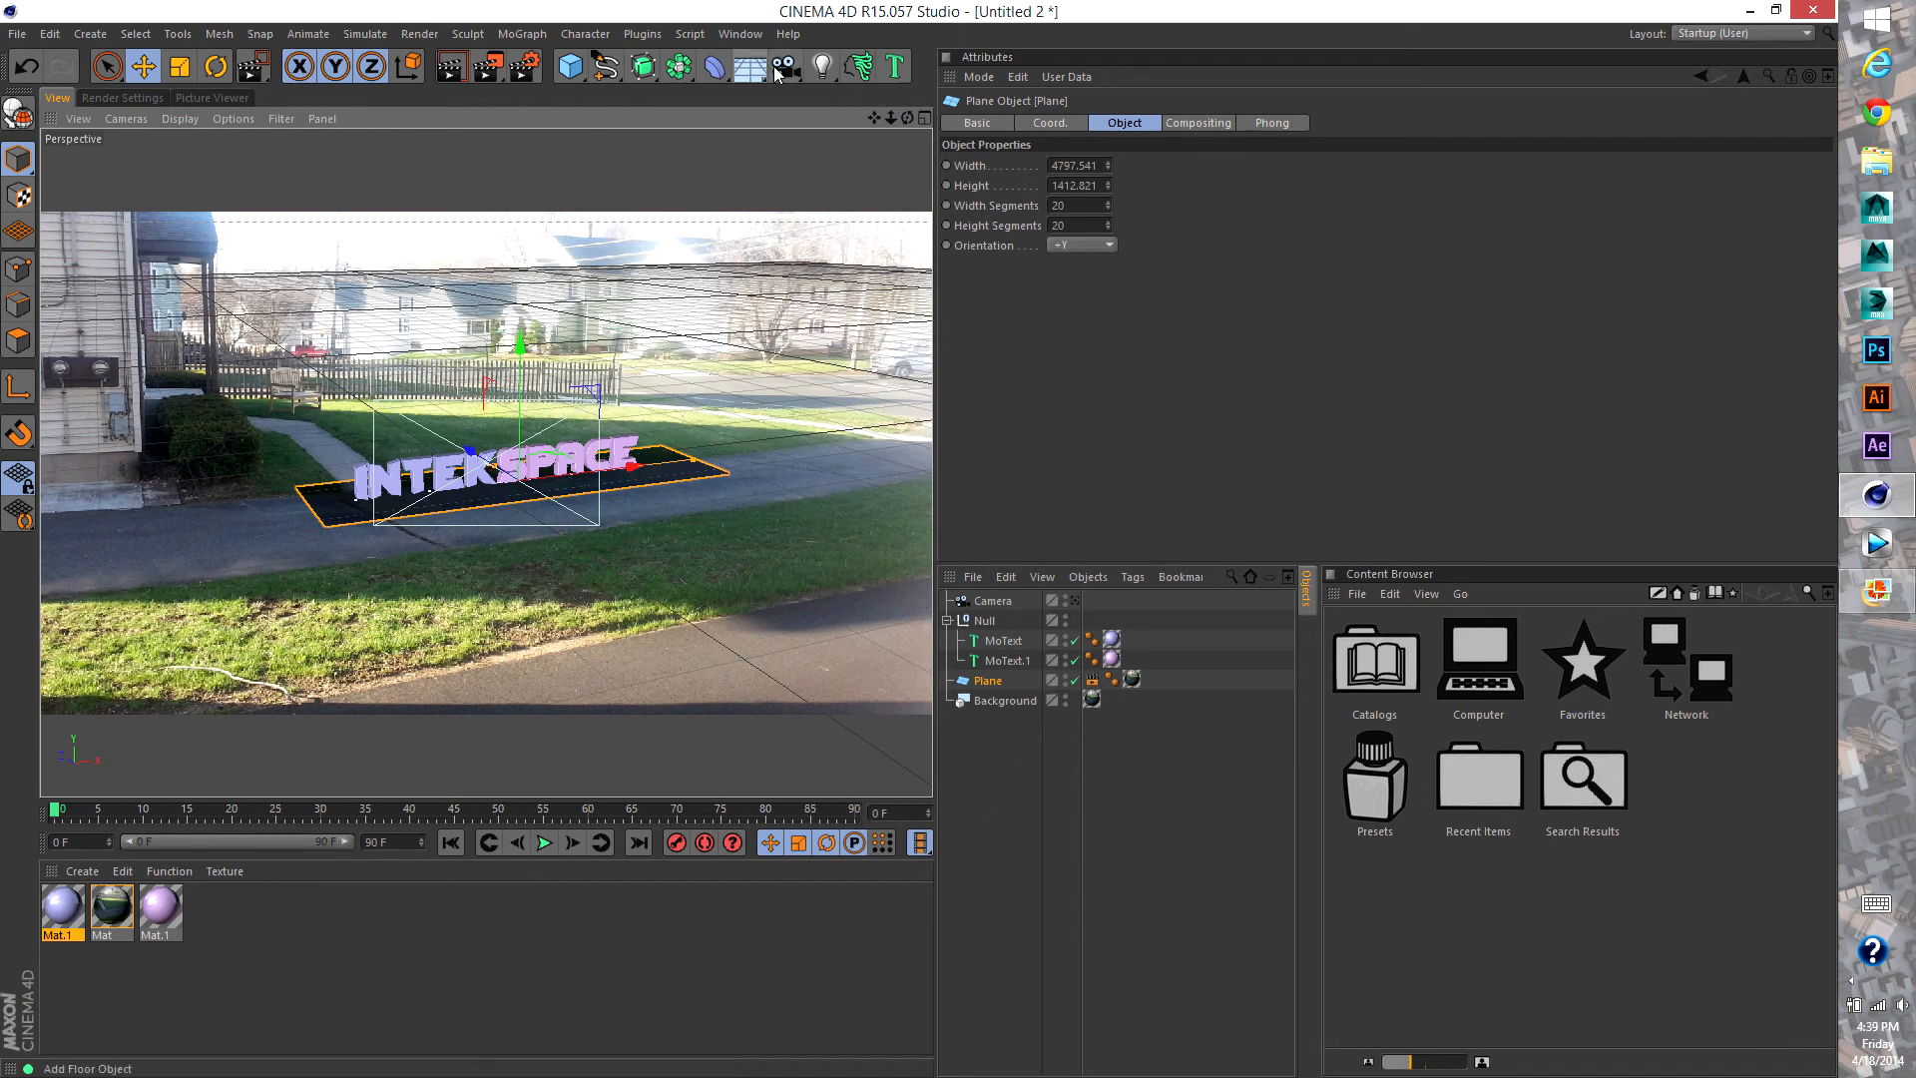
left_click(822, 66)
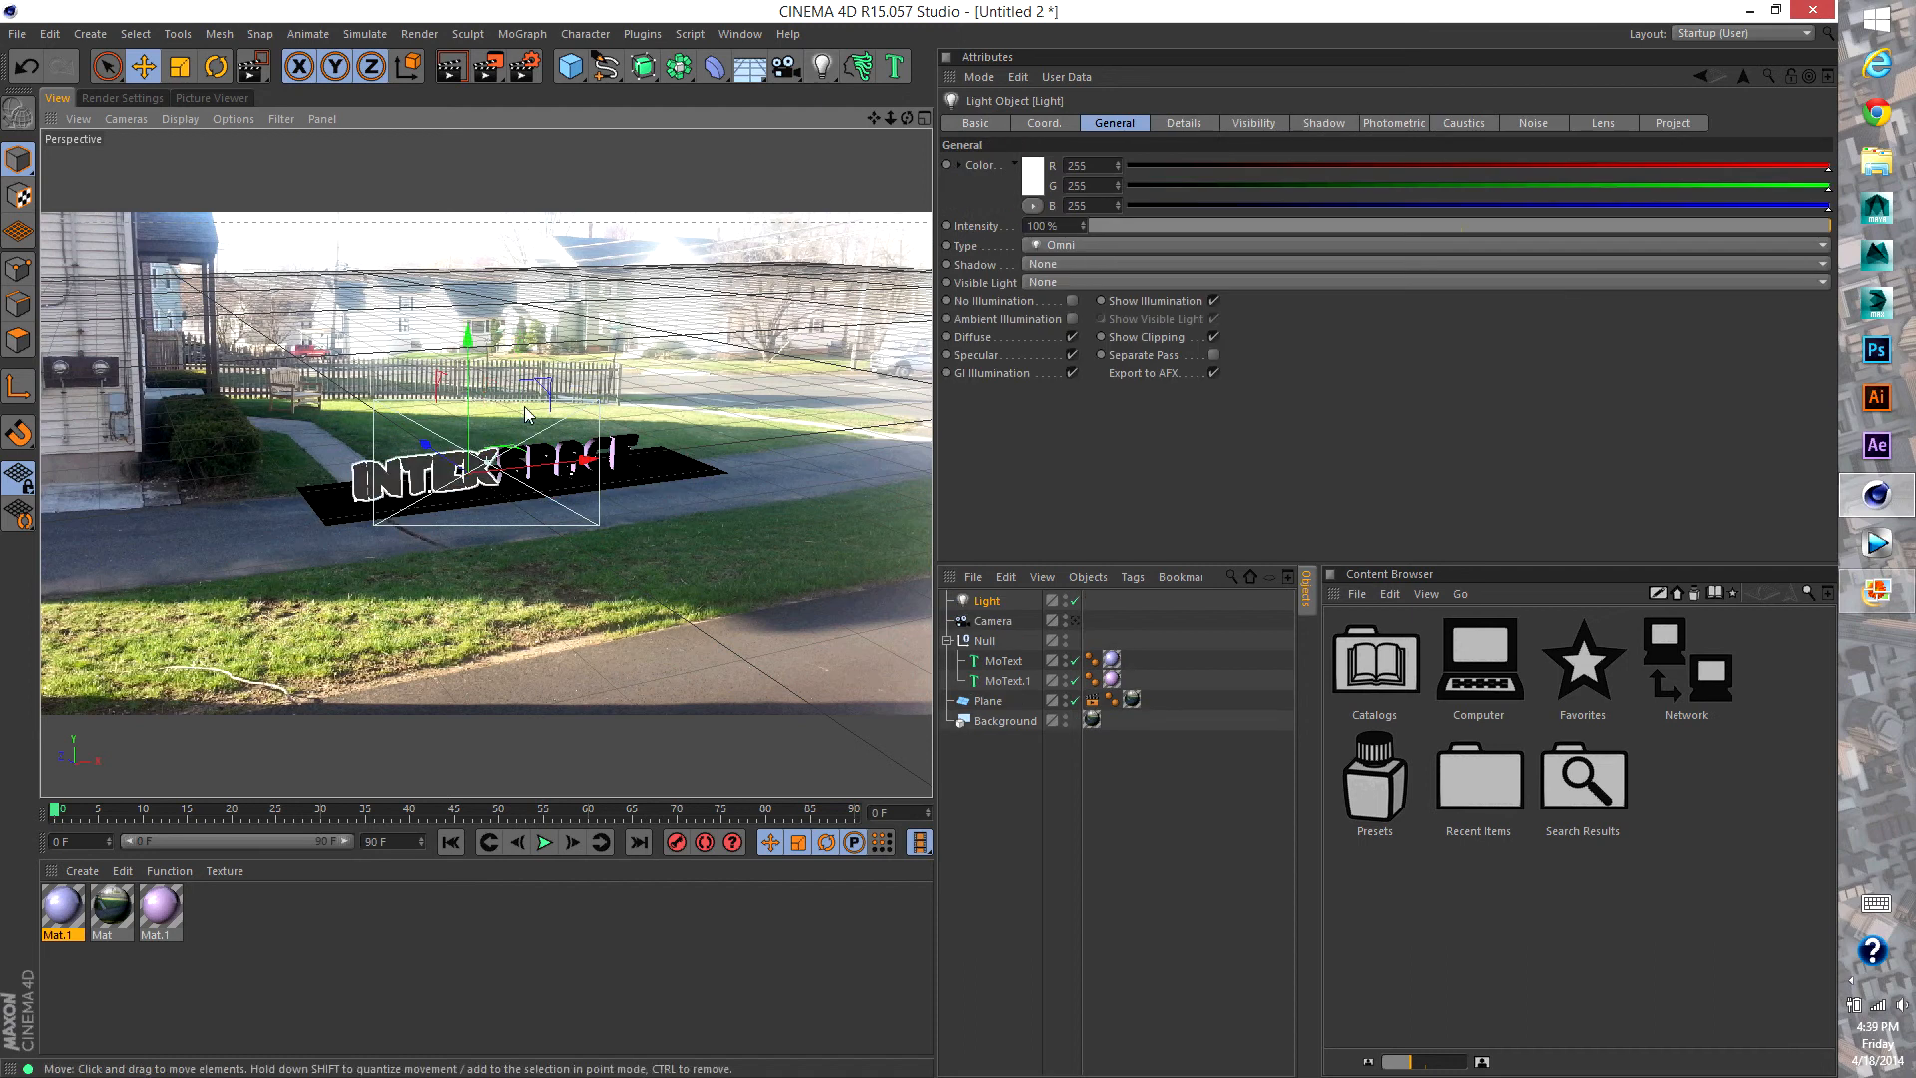
left_click_drag(536, 383, 261, 302)
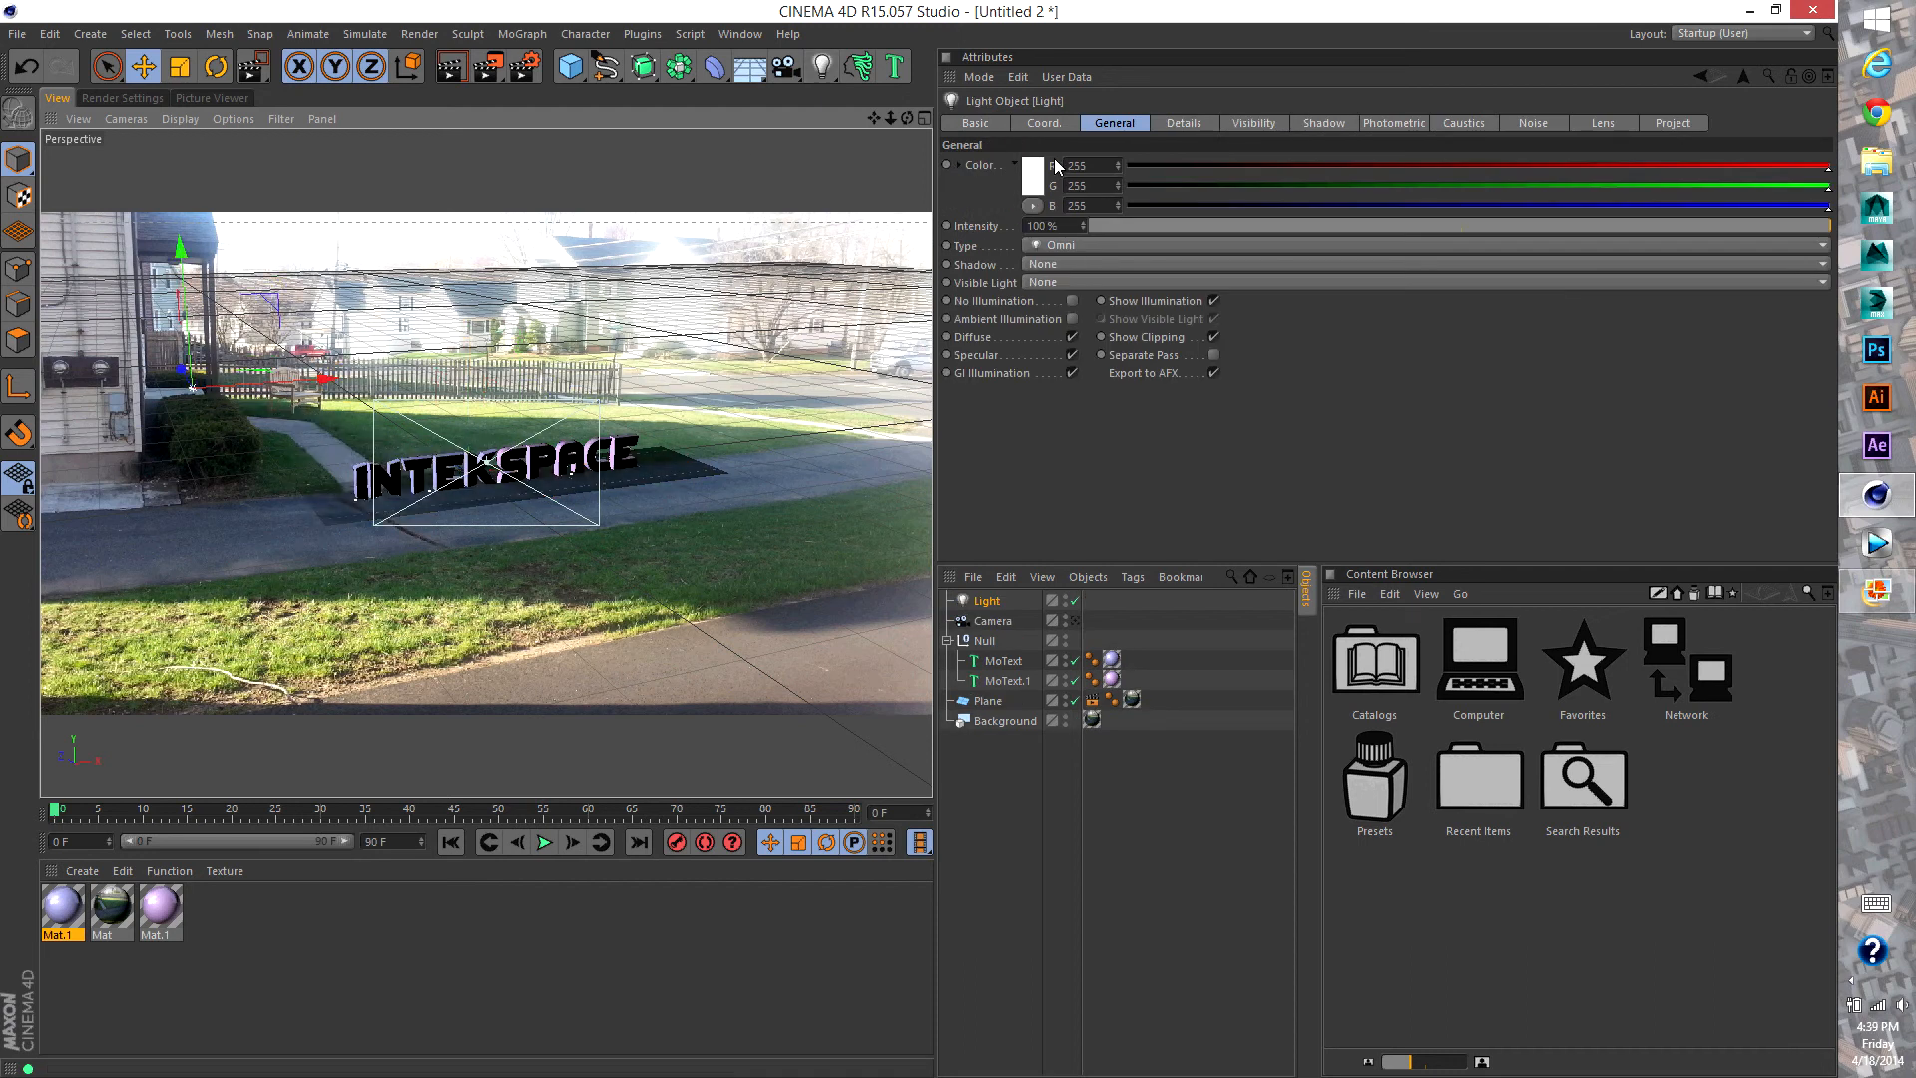
left_click(1073, 617)
left_click(1072, 617)
left_click_drag(192, 385, 193, 404)
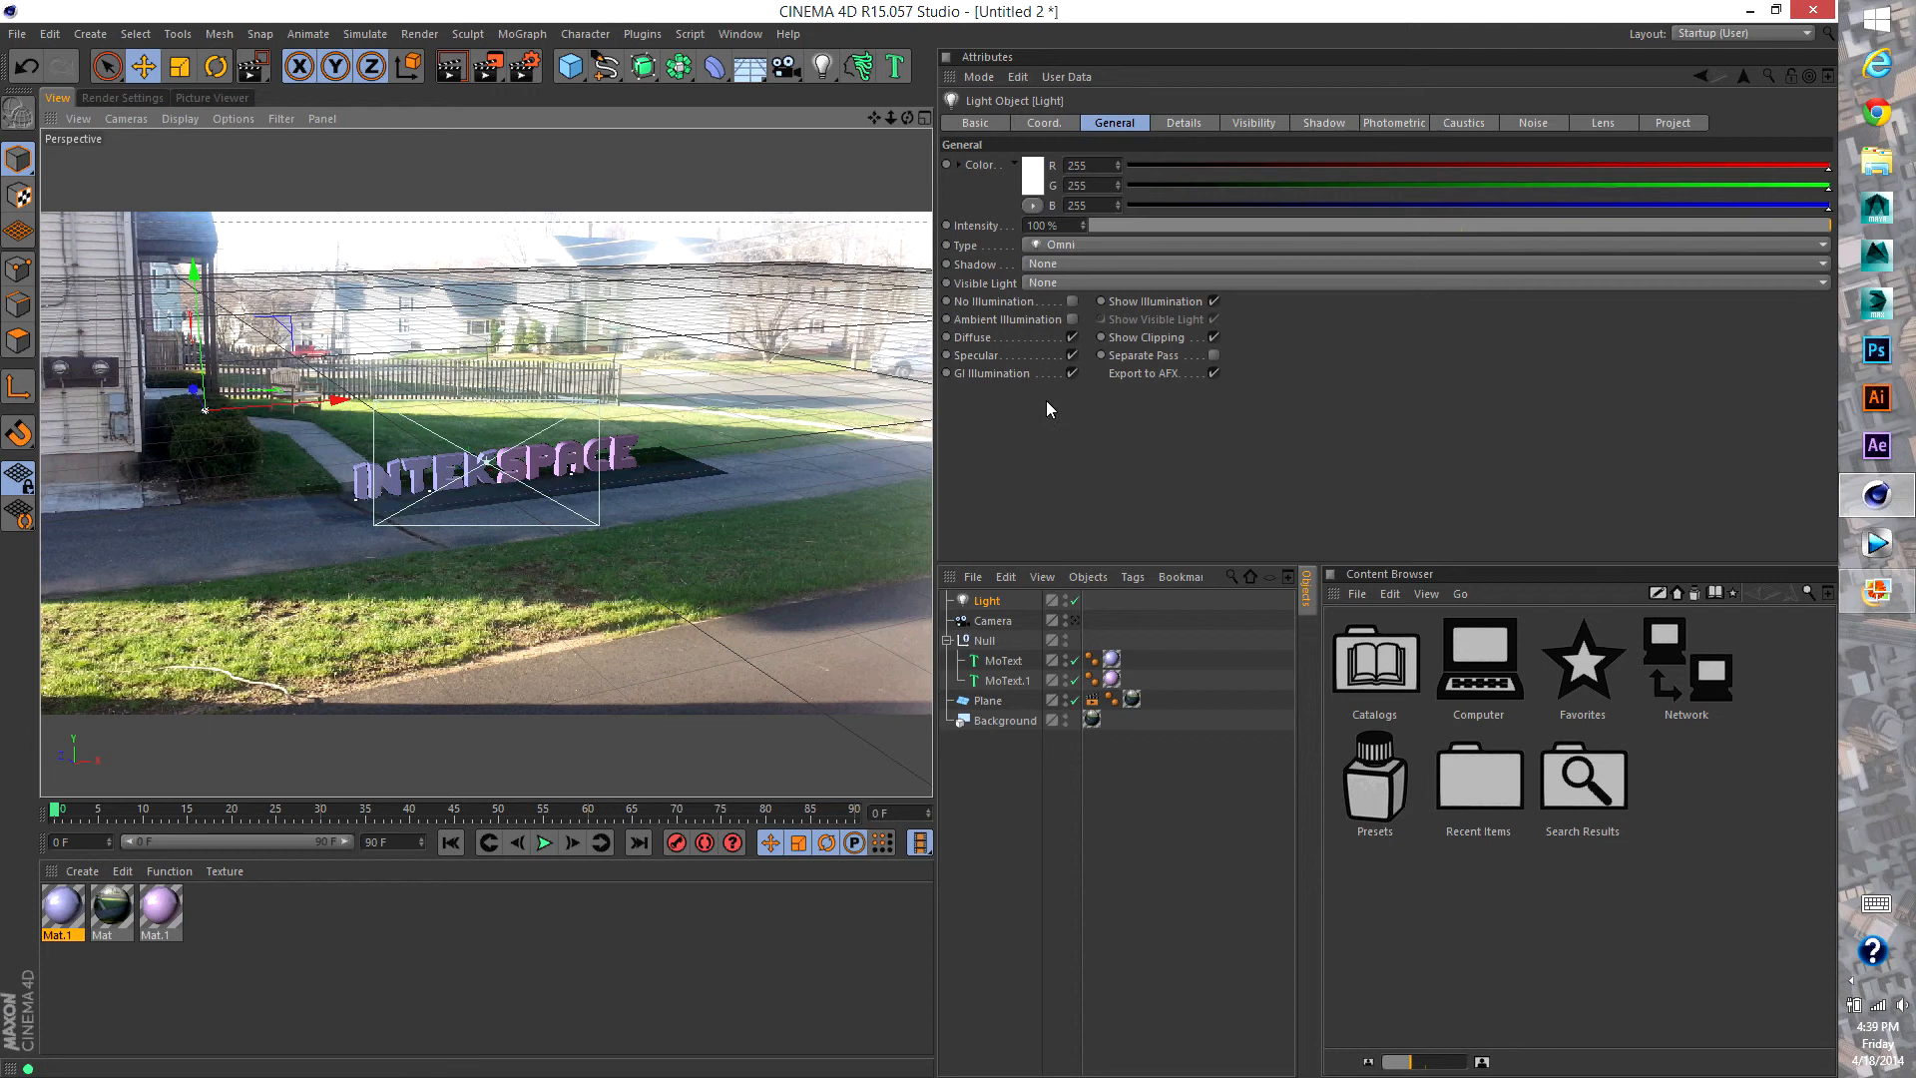
Set the light's shadow to Shadow Maps (Soft) and its visible light to Volumetric
left_click(1092, 261)
left_click(1074, 305)
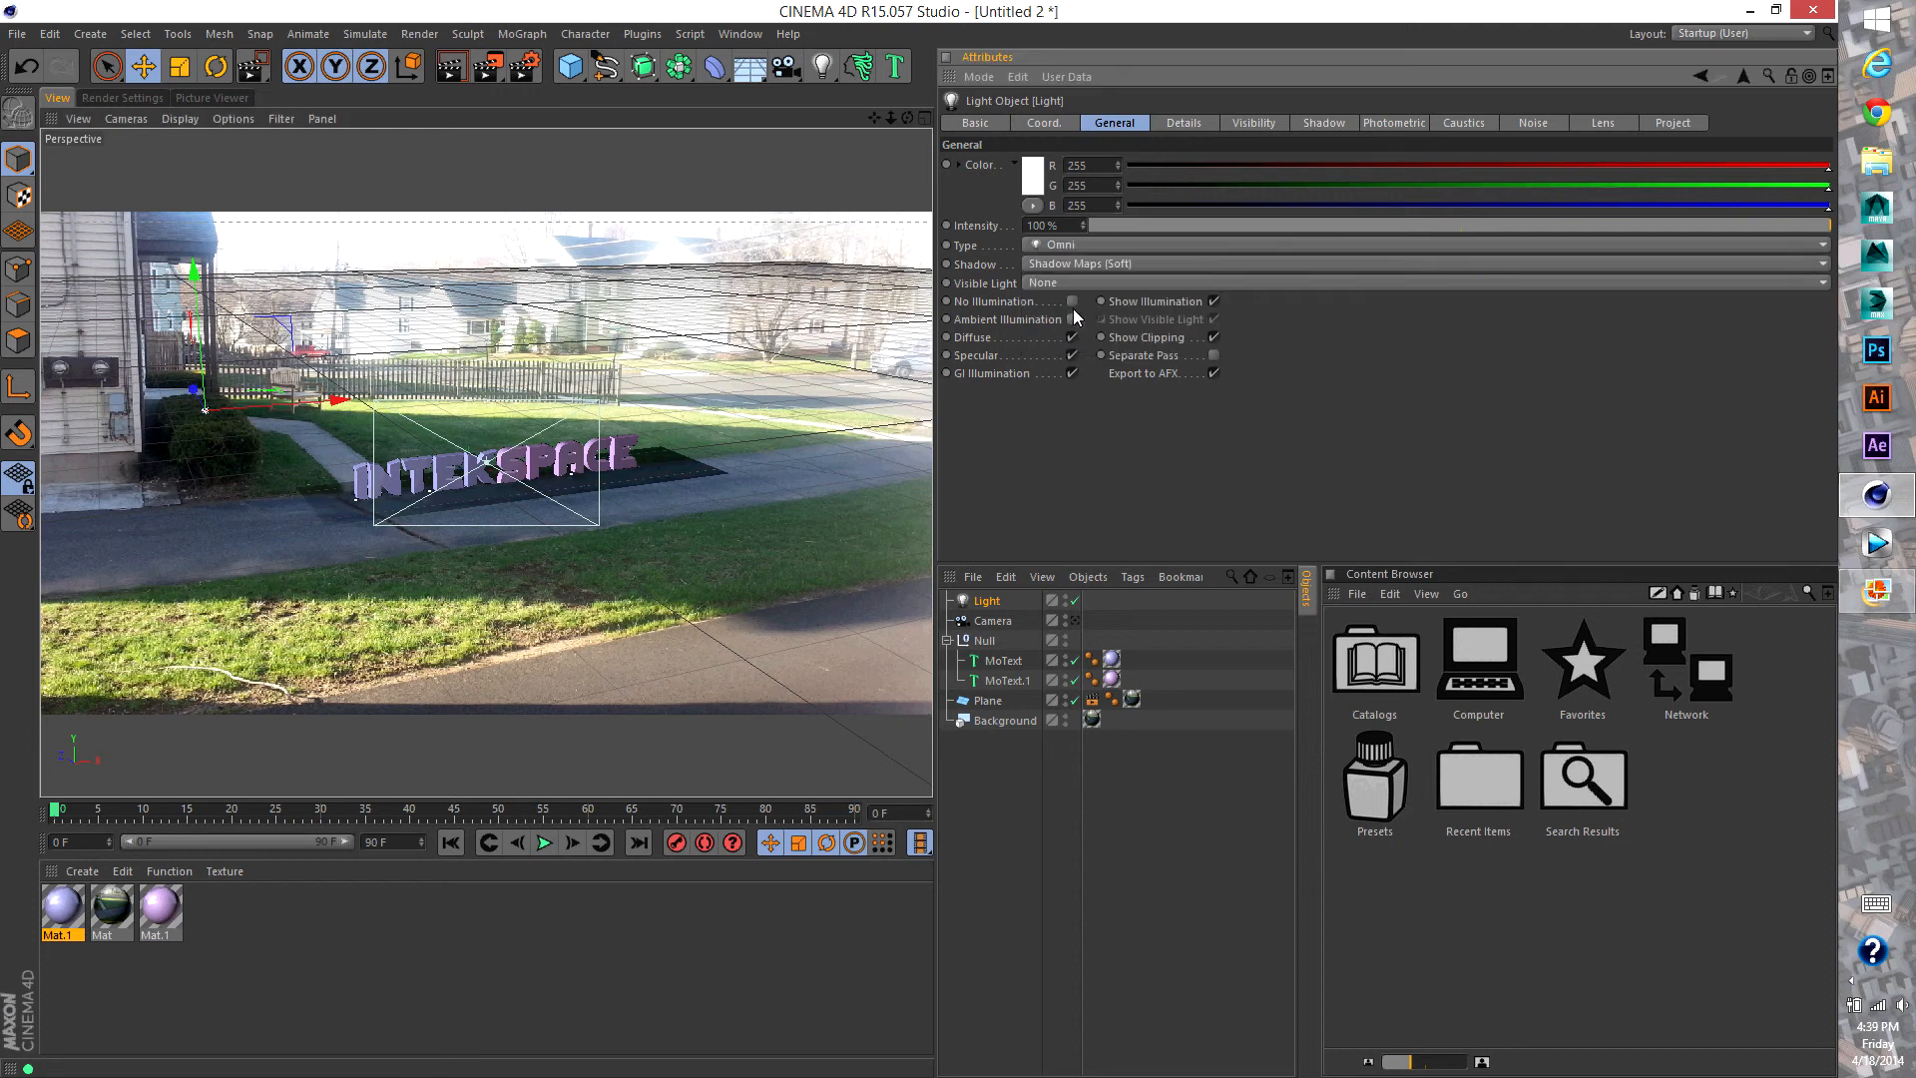
left_click(1182, 286)
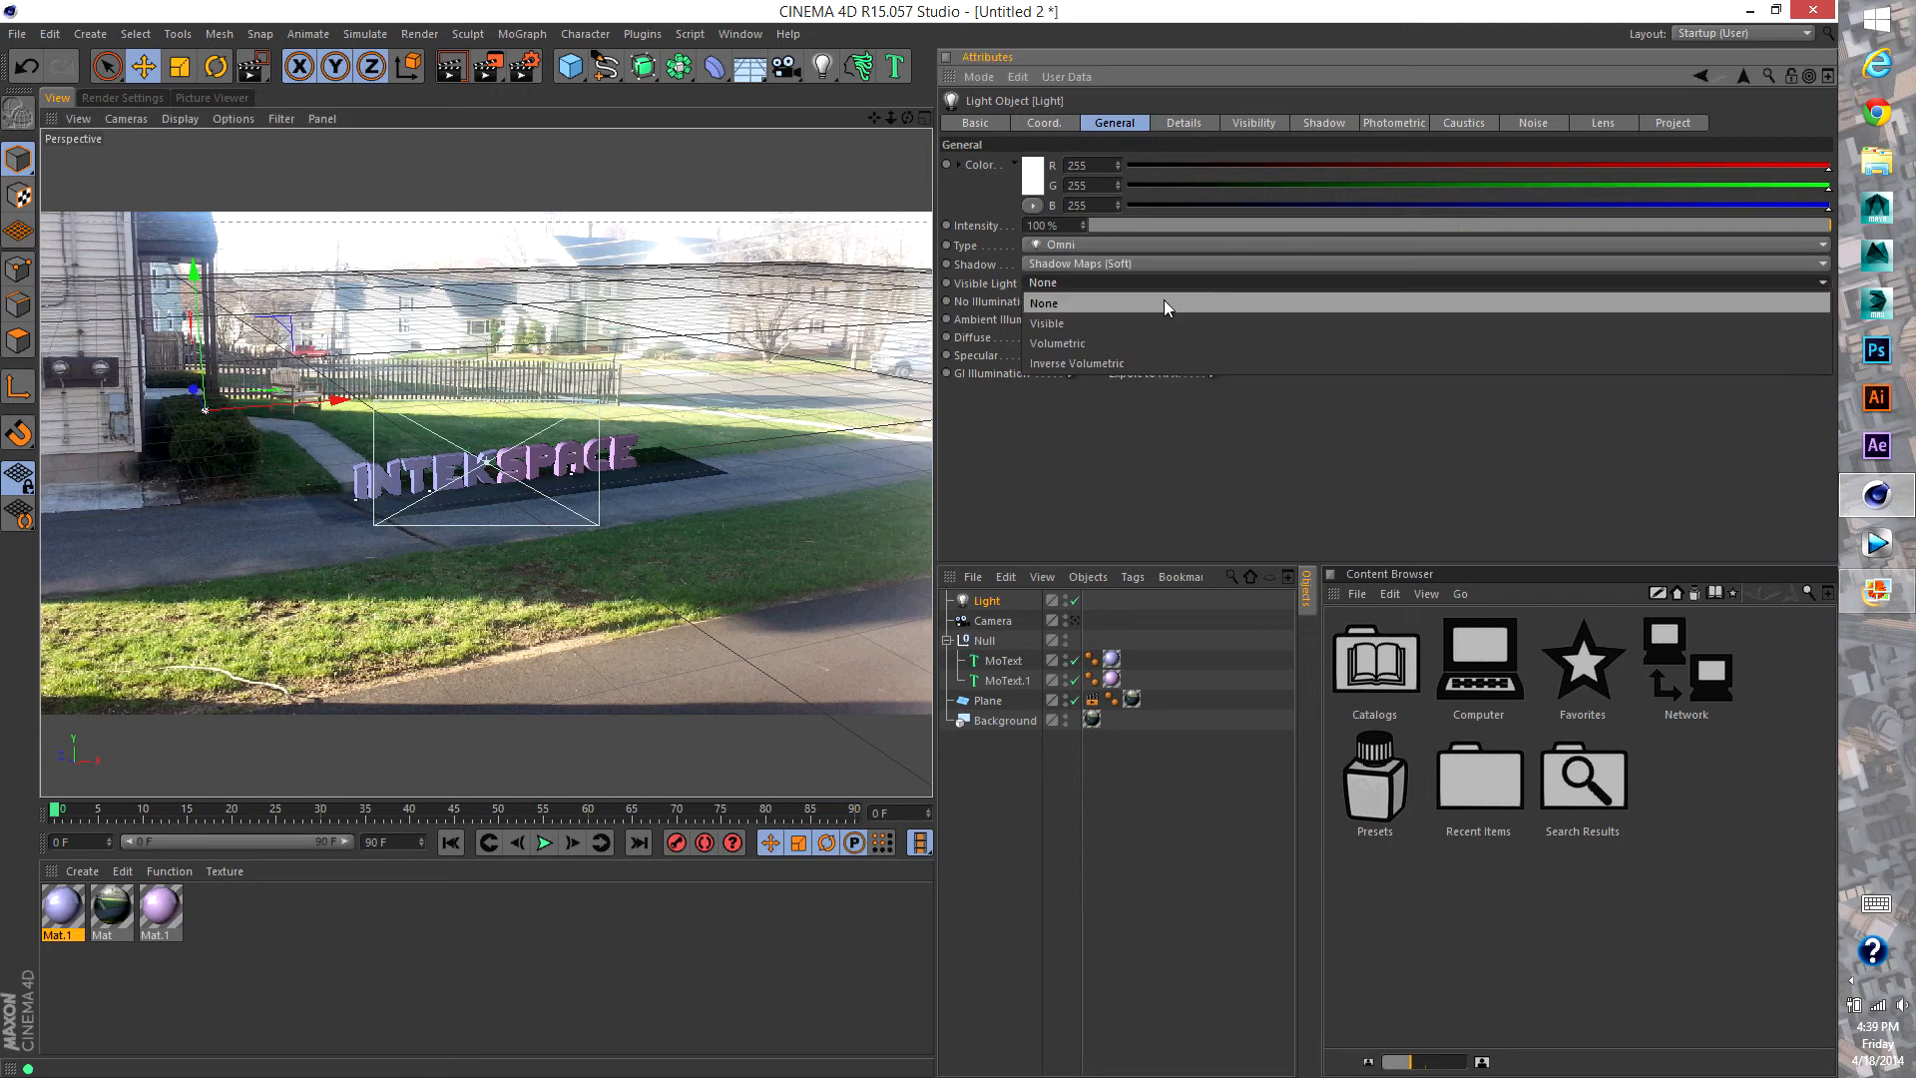
left_click(1135, 341)
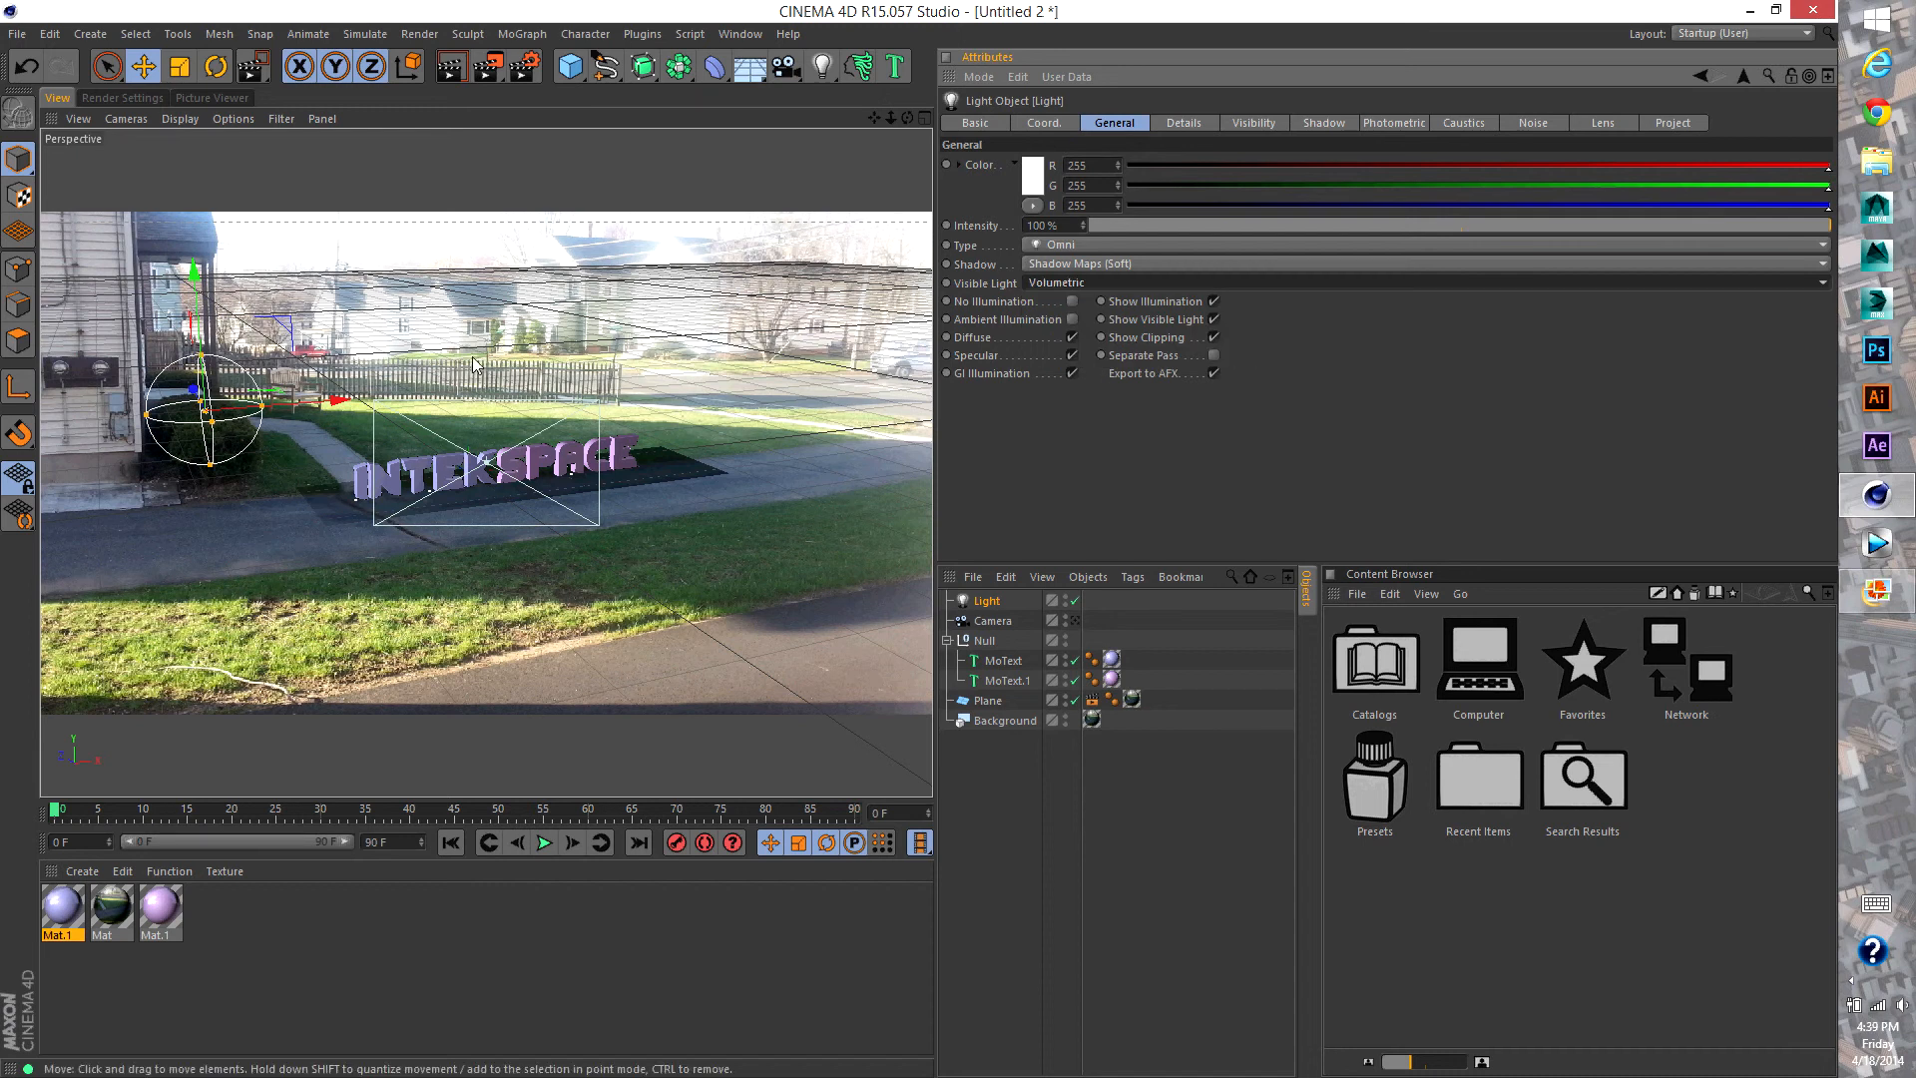
Preview the render of the lit text through the camera, and leave the camera view
left_click(1072, 620)
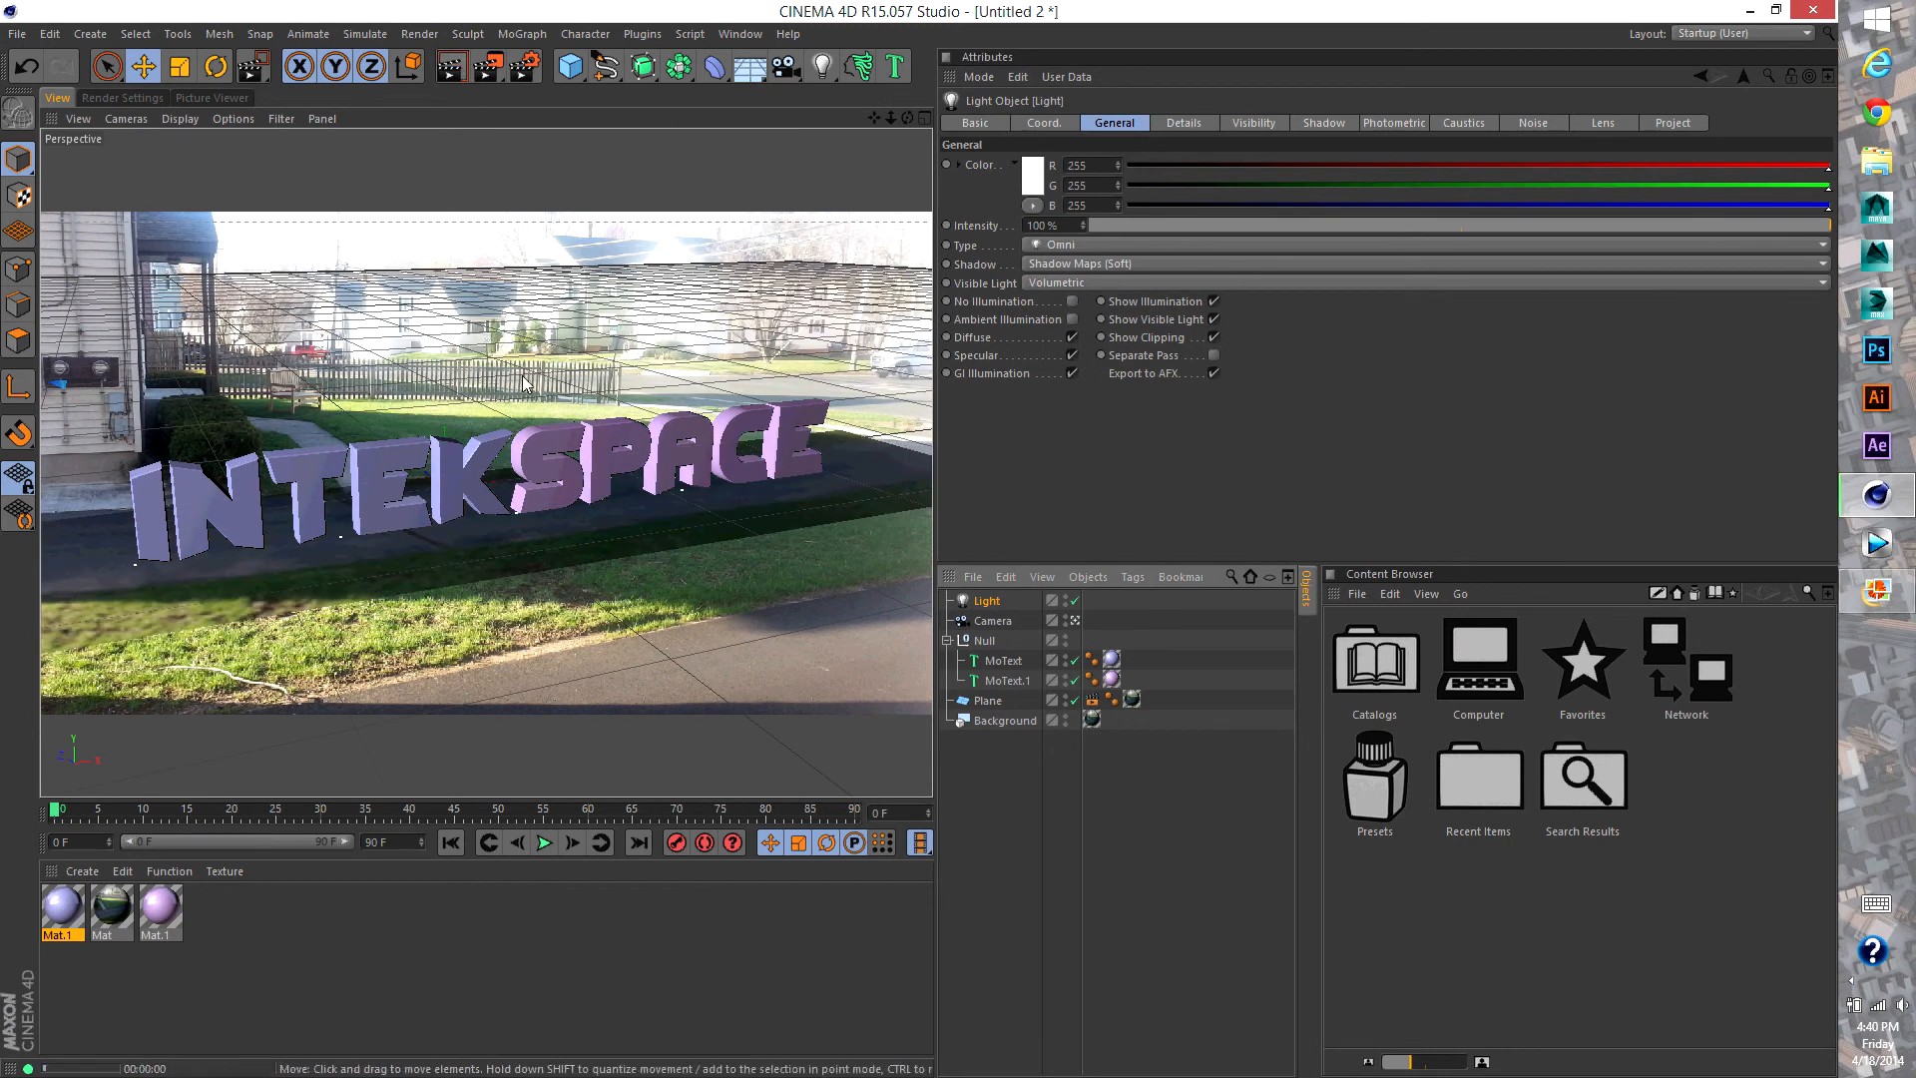
key("ctrl+r")
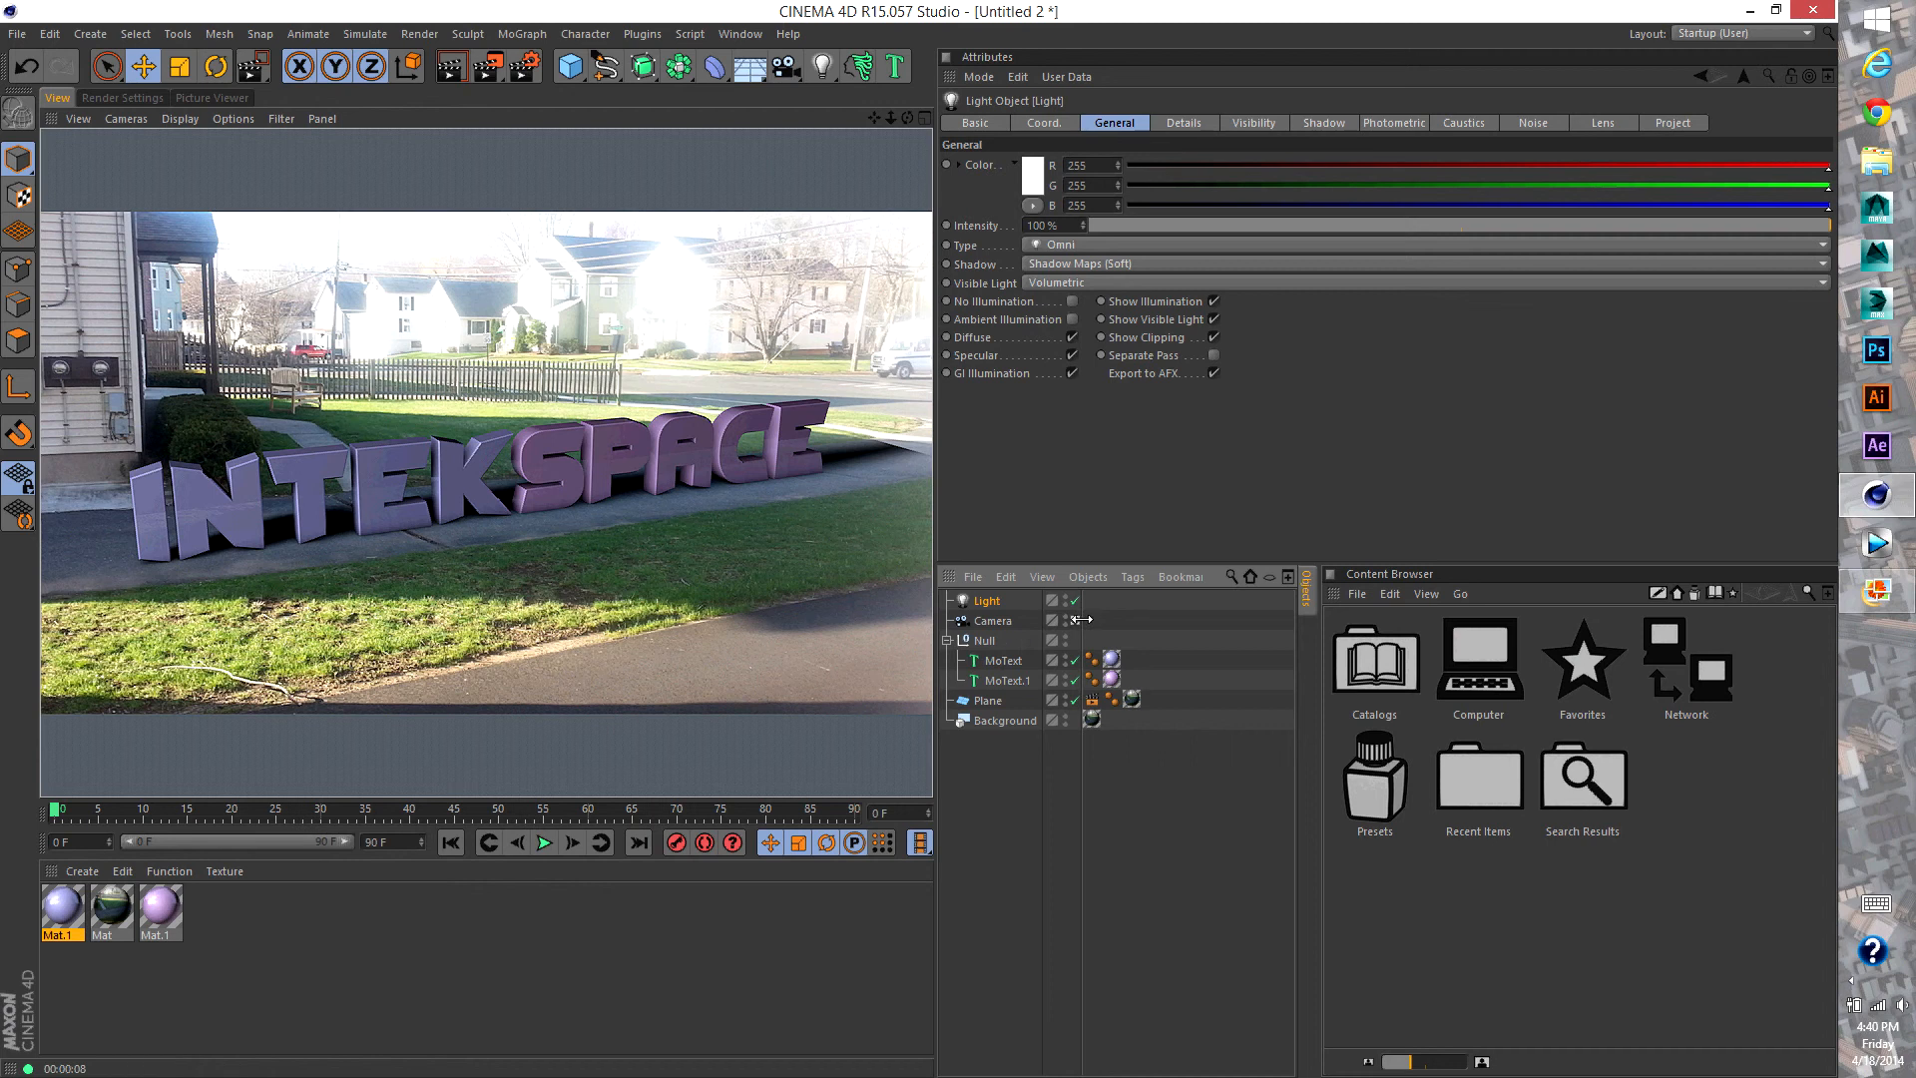
left_click(1076, 620)
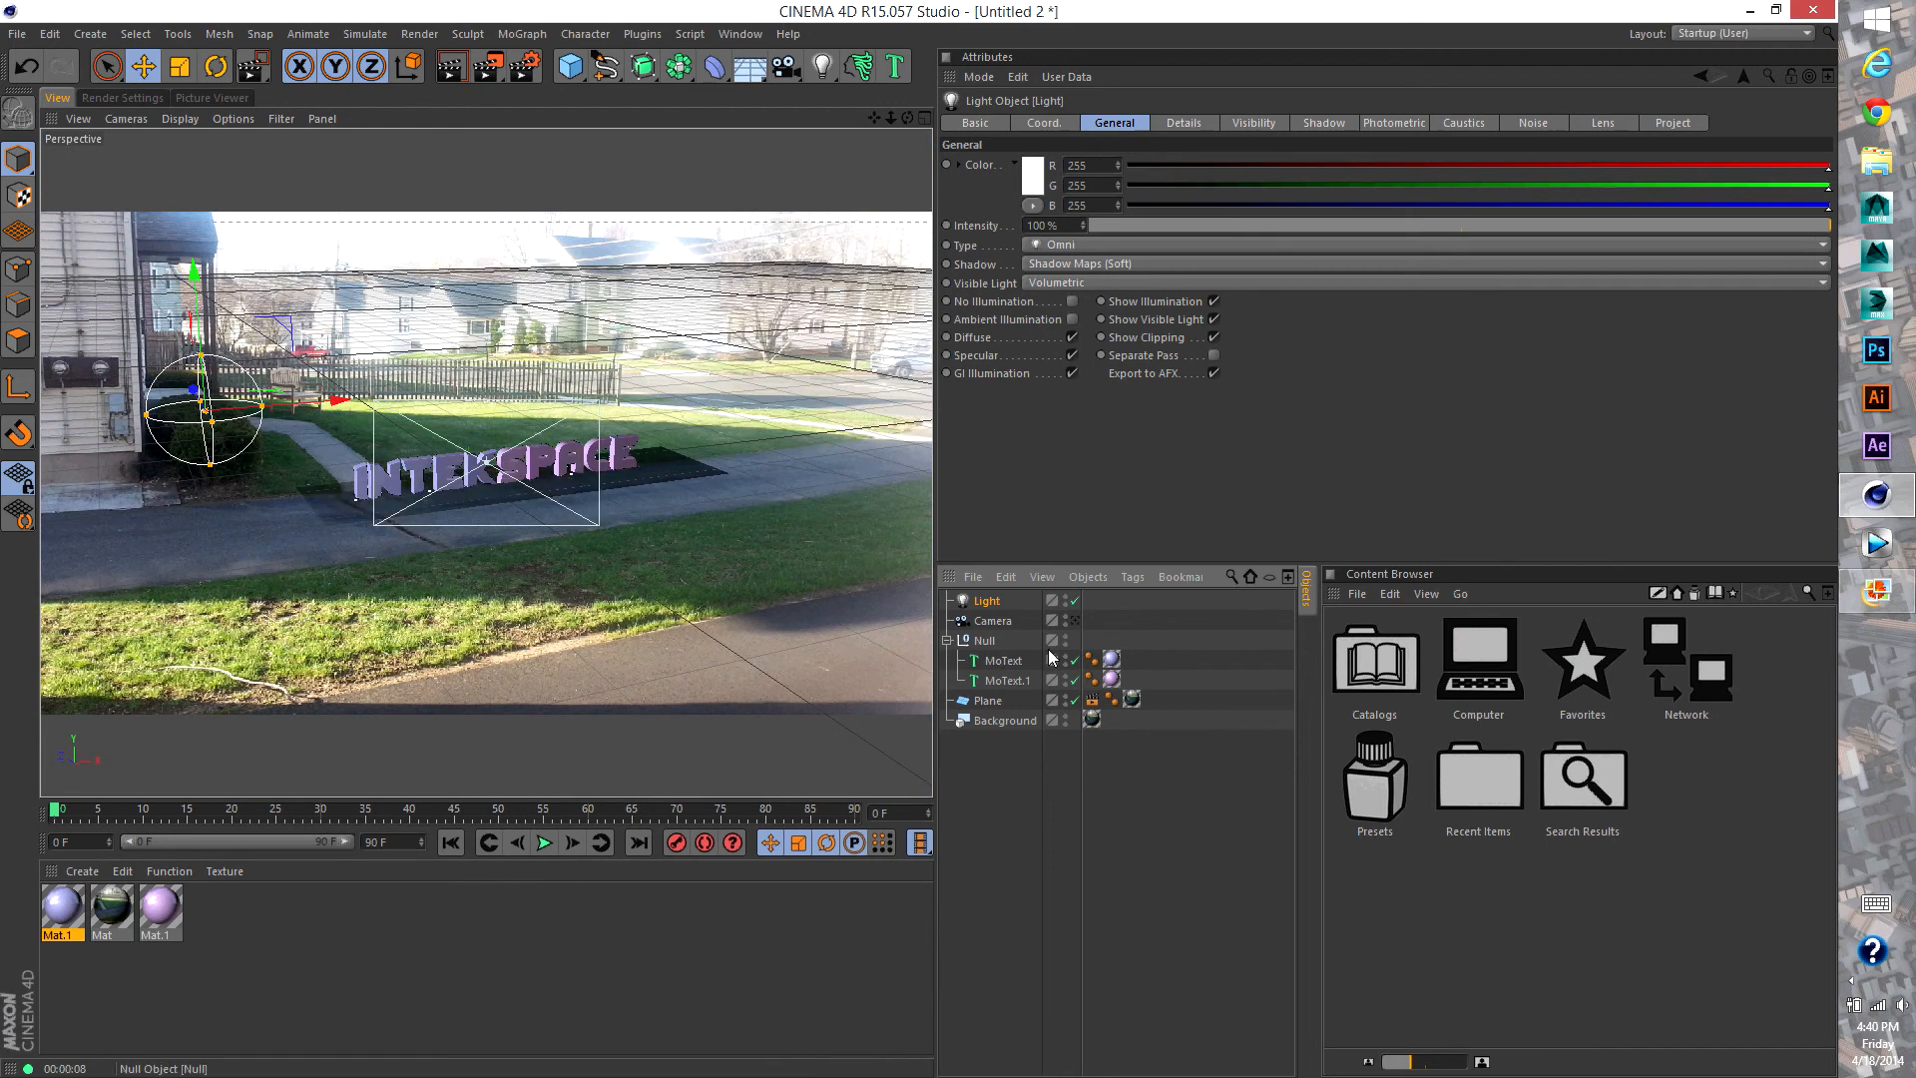
Set the light's visible light to None and render a preview through the camera
left_click(1112, 281)
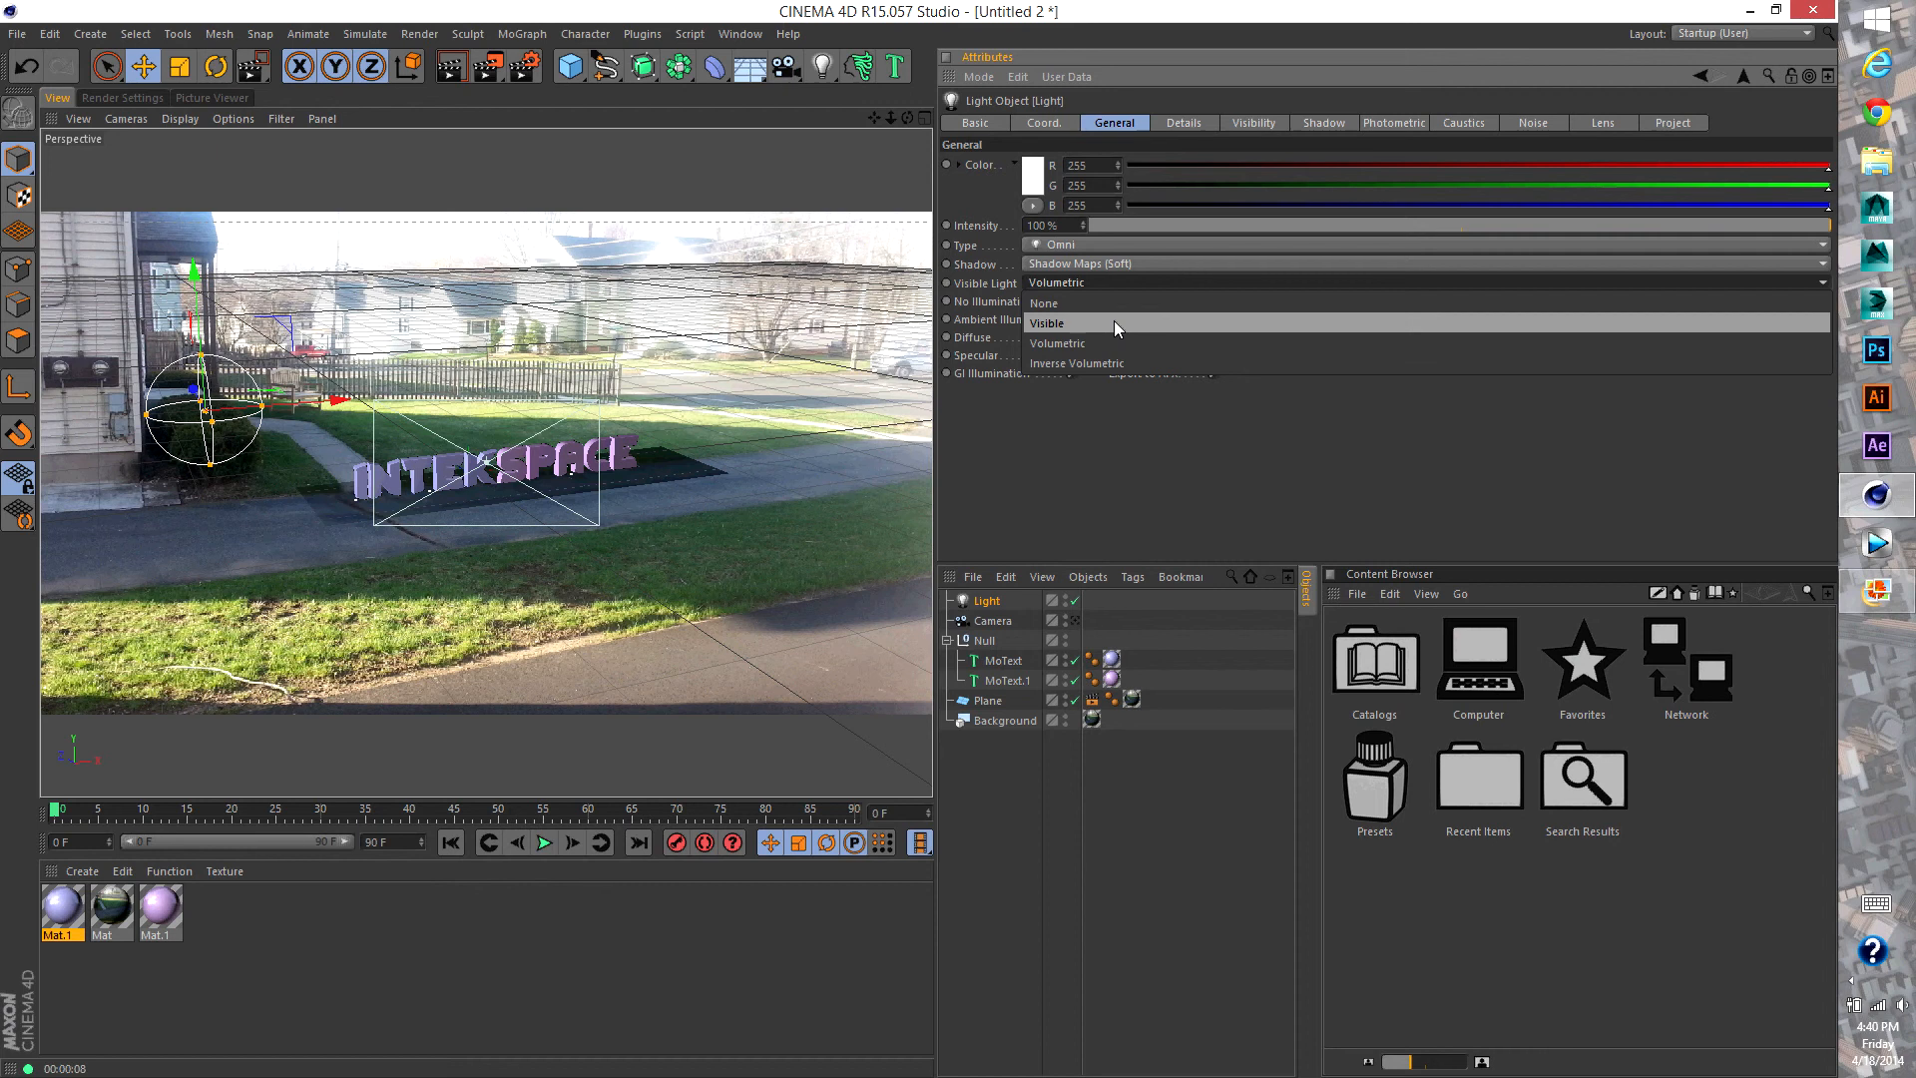
left_click(1113, 321)
left_click(1103, 281)
left_click(1098, 305)
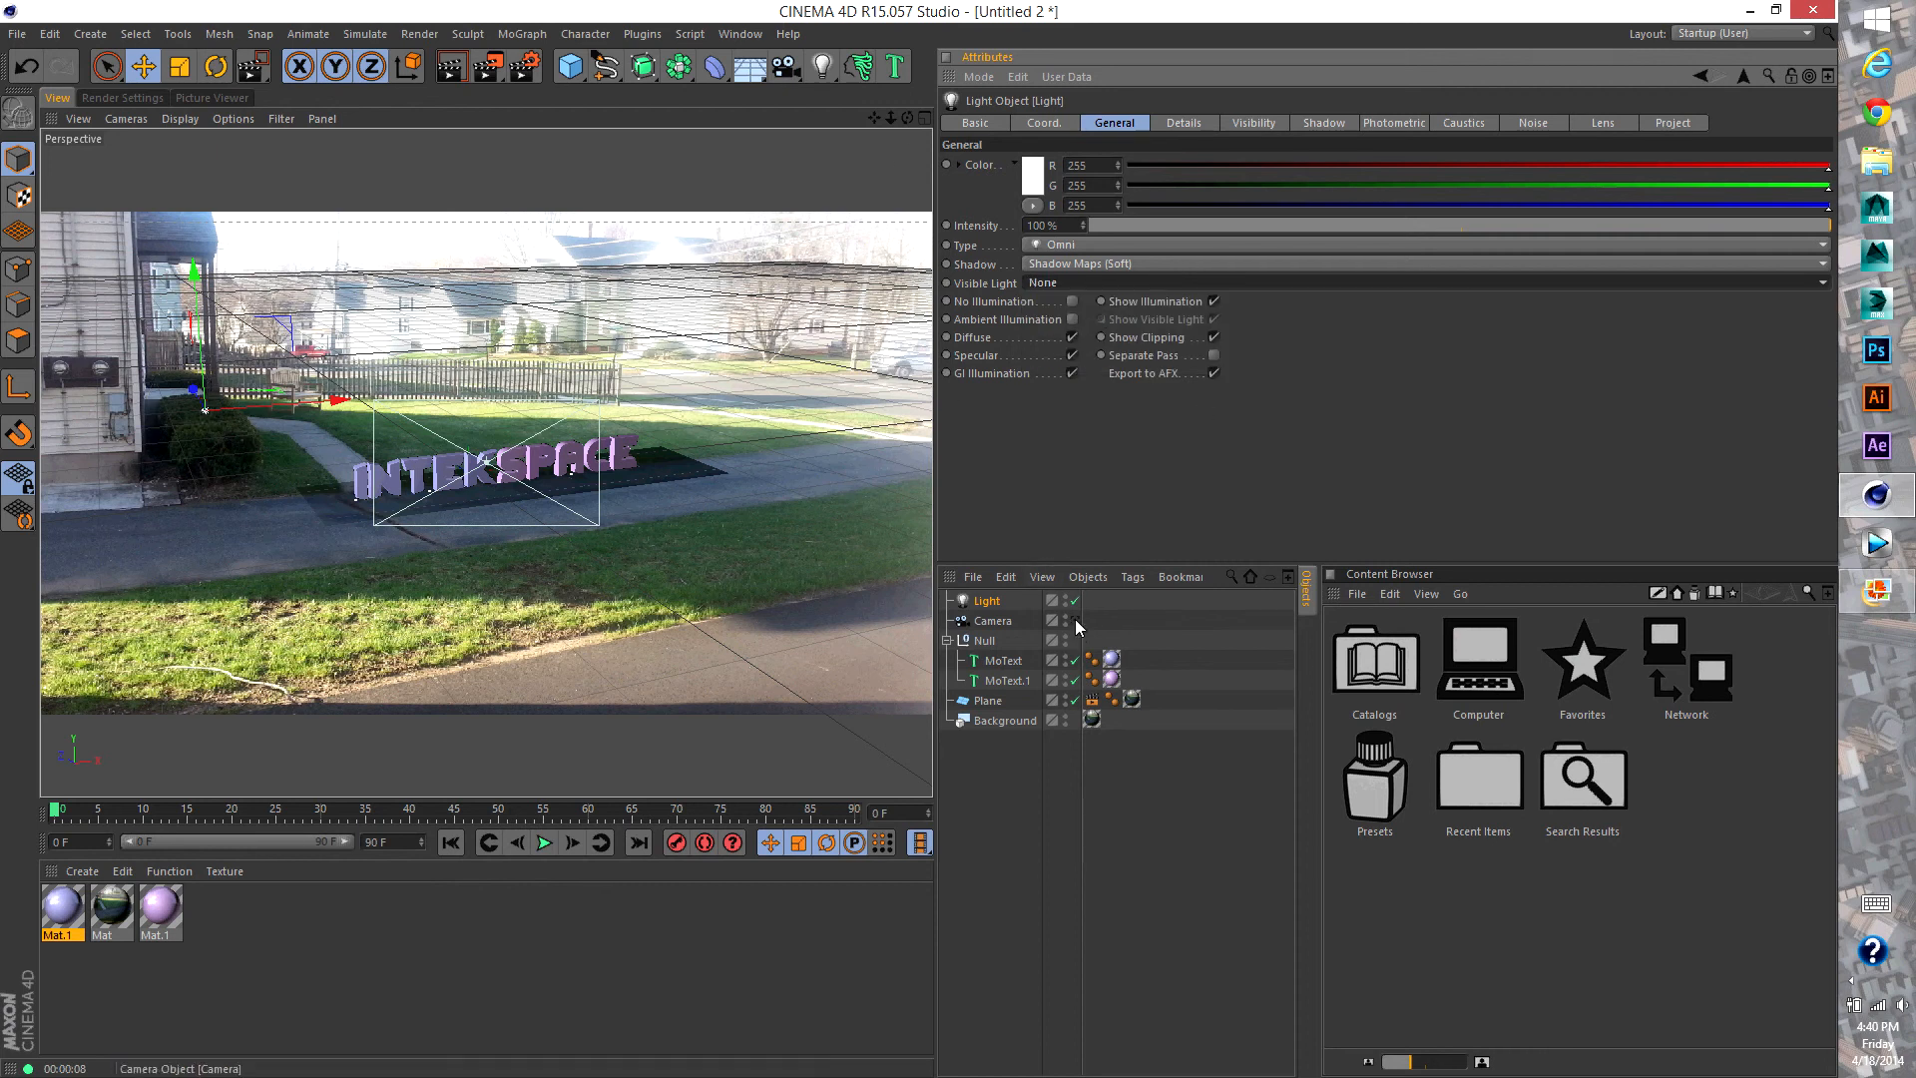
left_click(1074, 620)
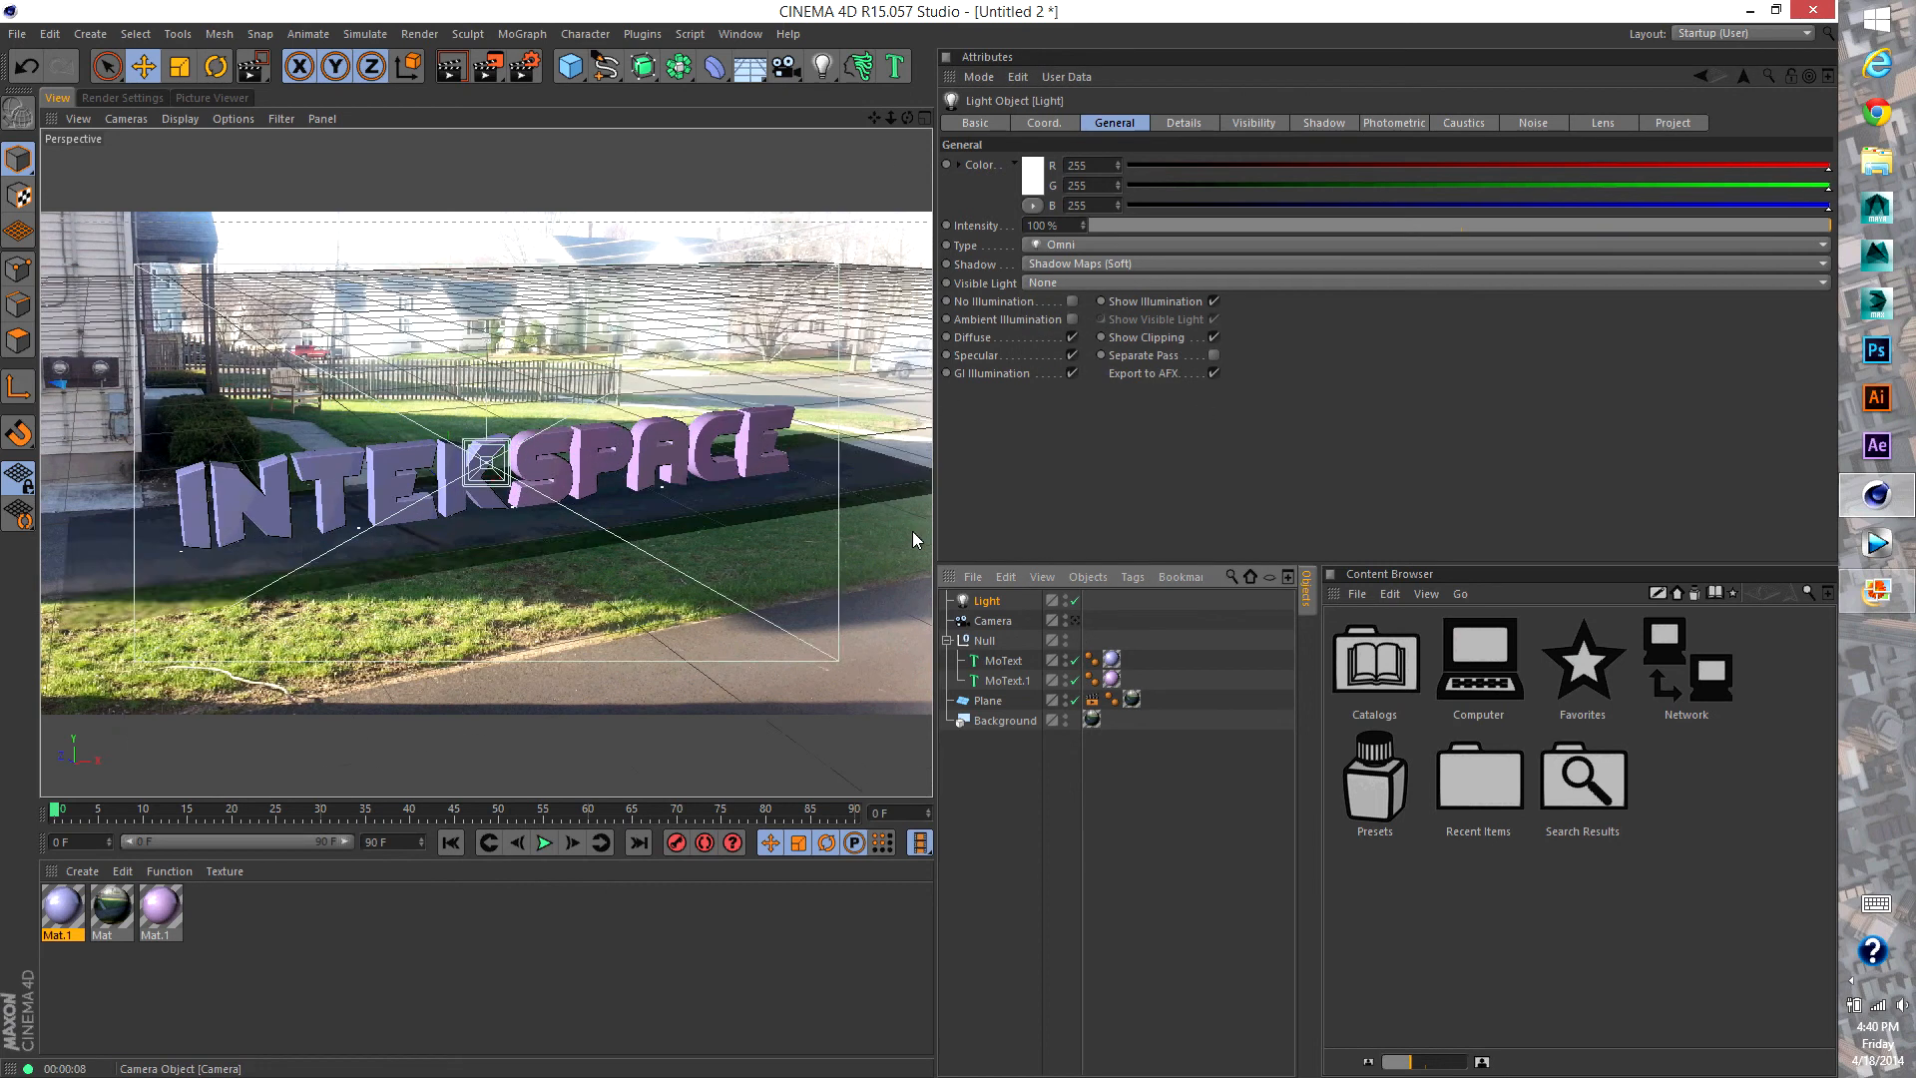
left_click(452, 66)
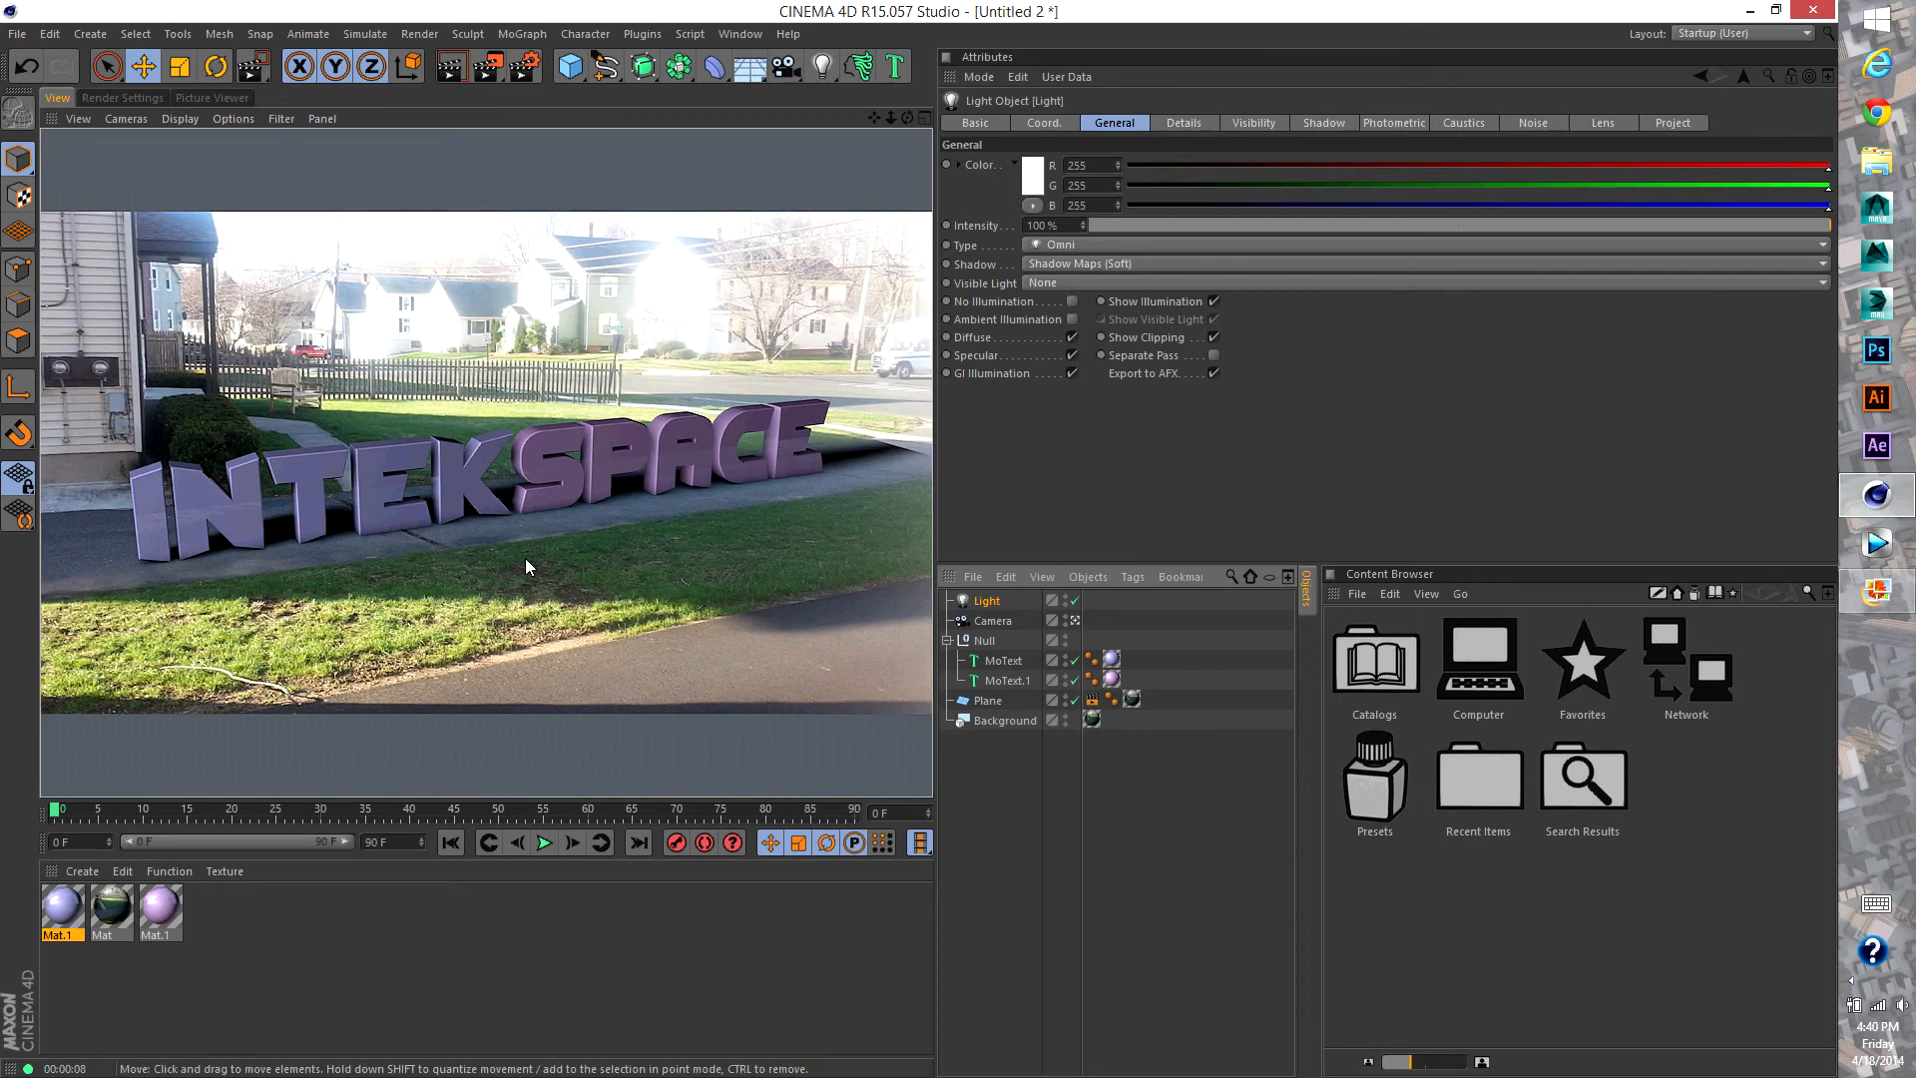
Widen the ground plane under the text to about 6709 so it extends past the photo's edge
left_click(829, 483)
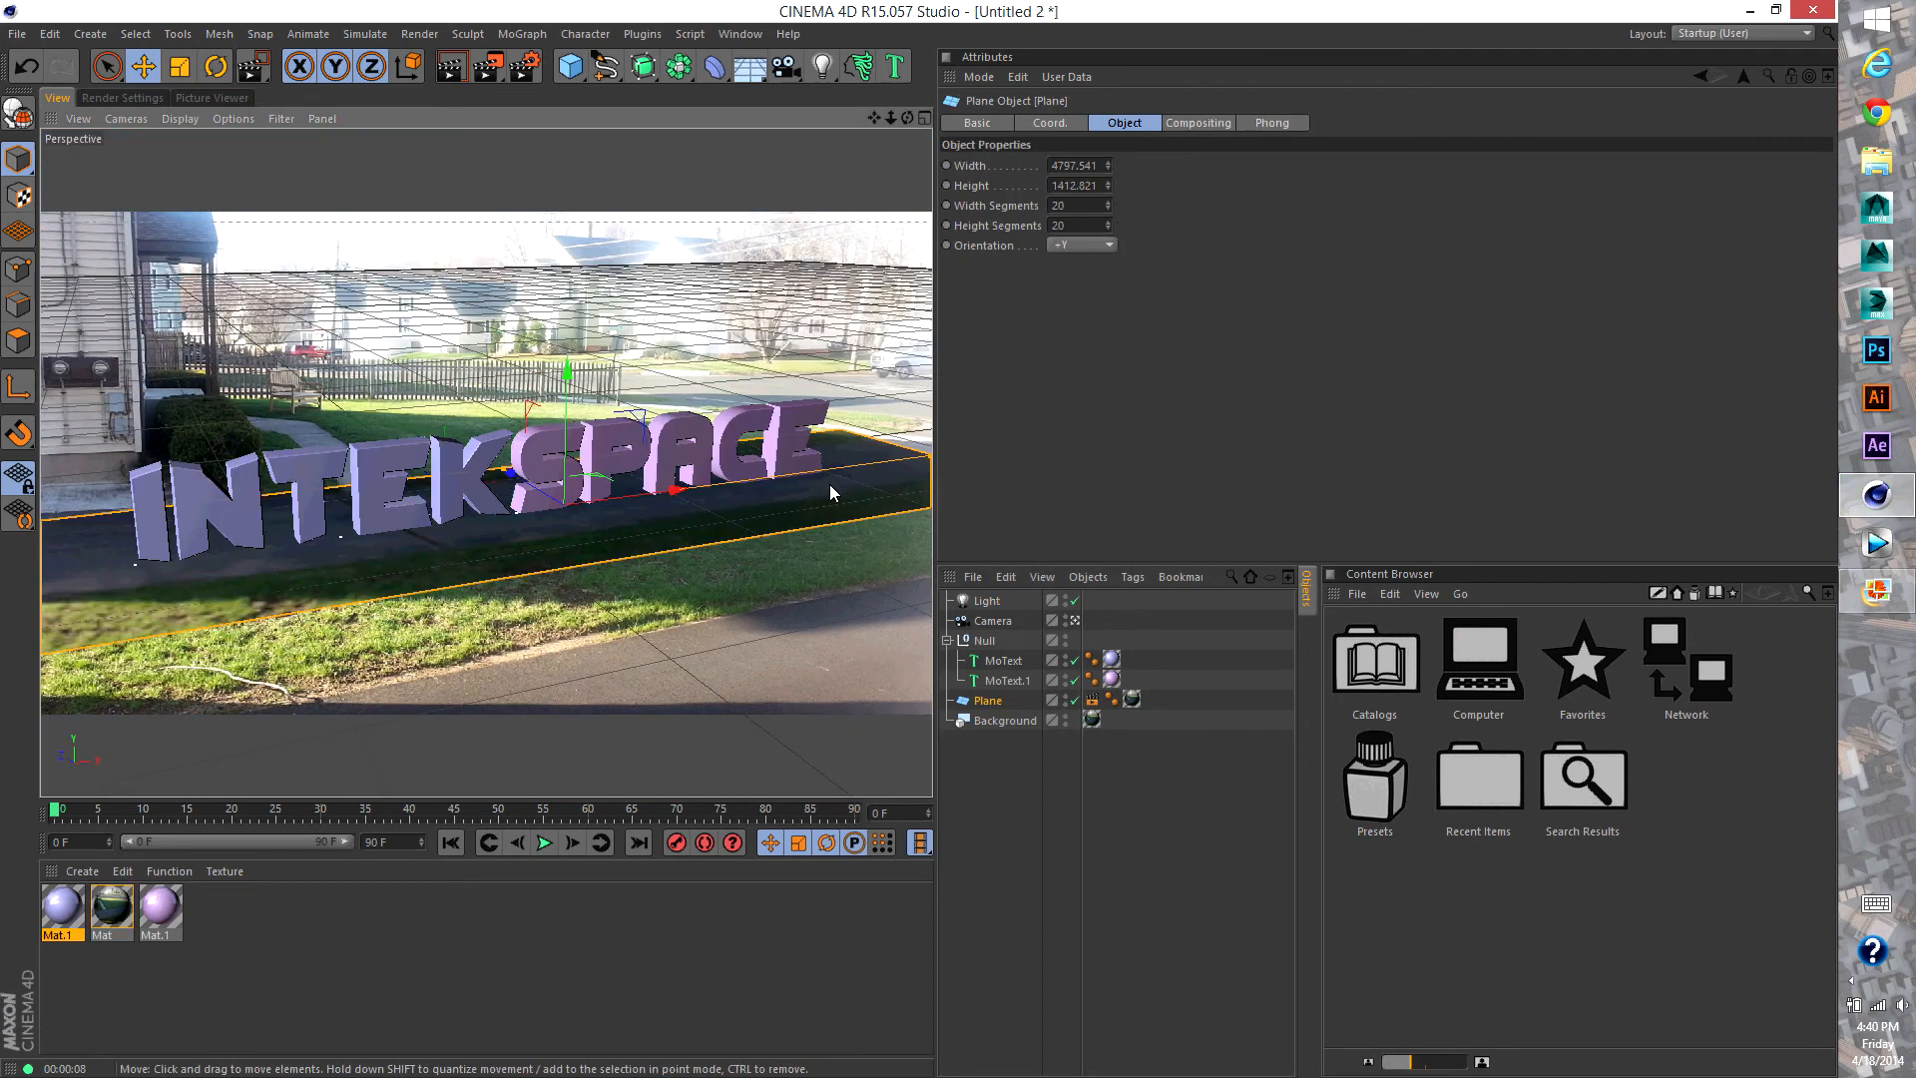
left_click_drag(930, 453, 986, 445)
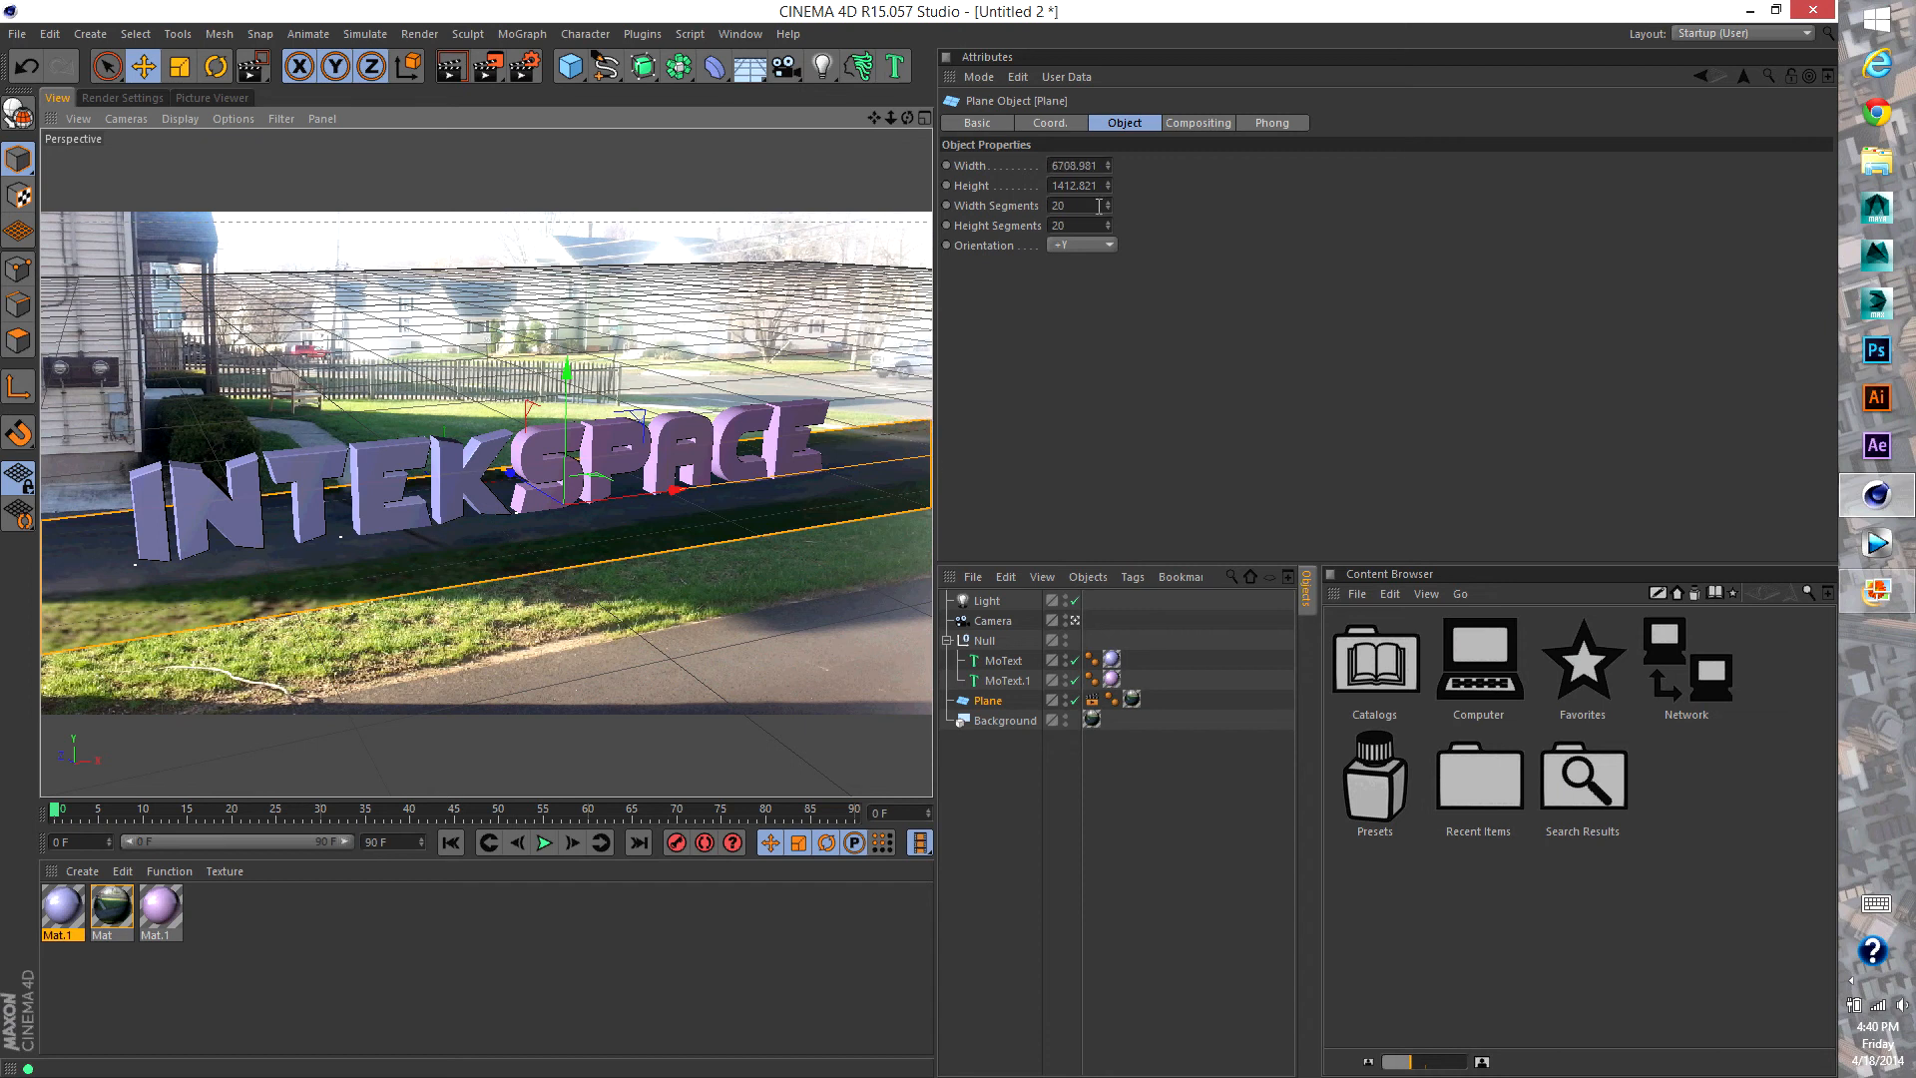
Reduce the omni light's intensity to 68%
left_click(988, 601)
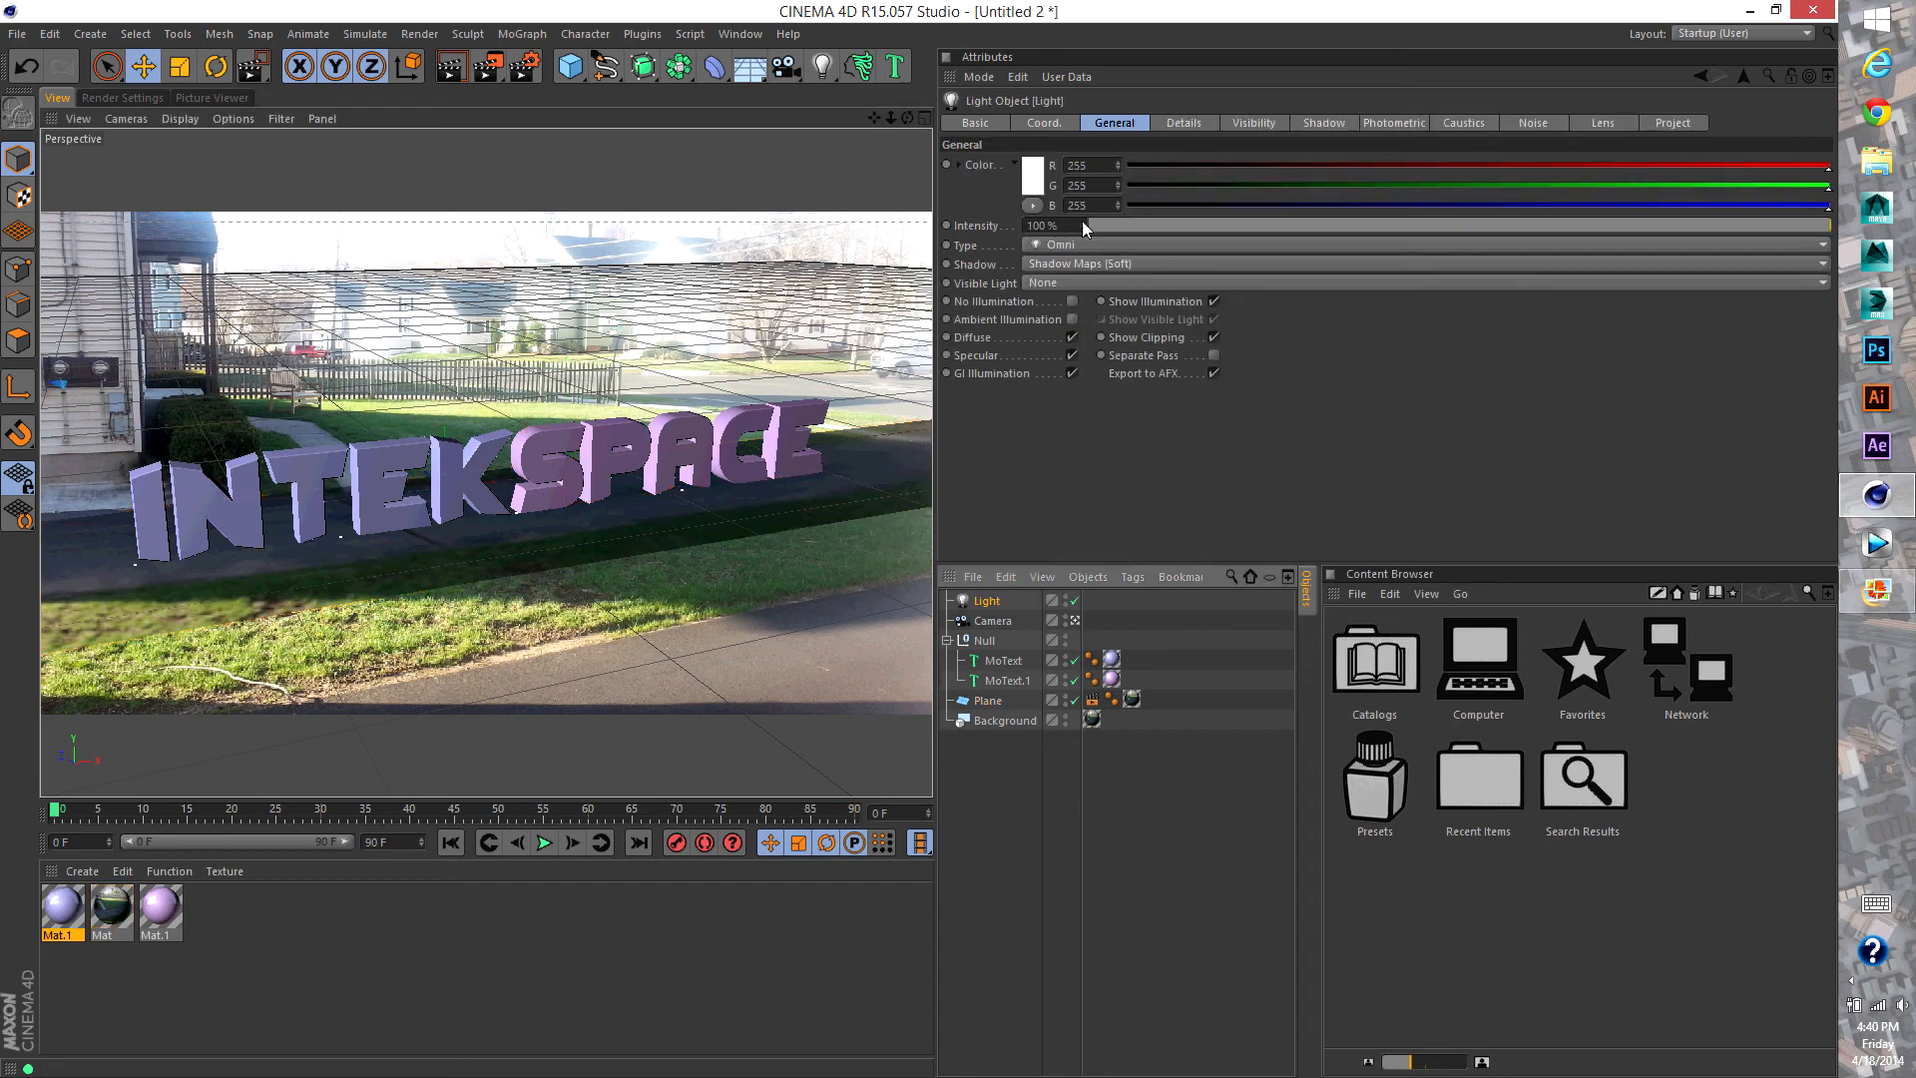
left_click_drag(1085, 223, 1062, 239)
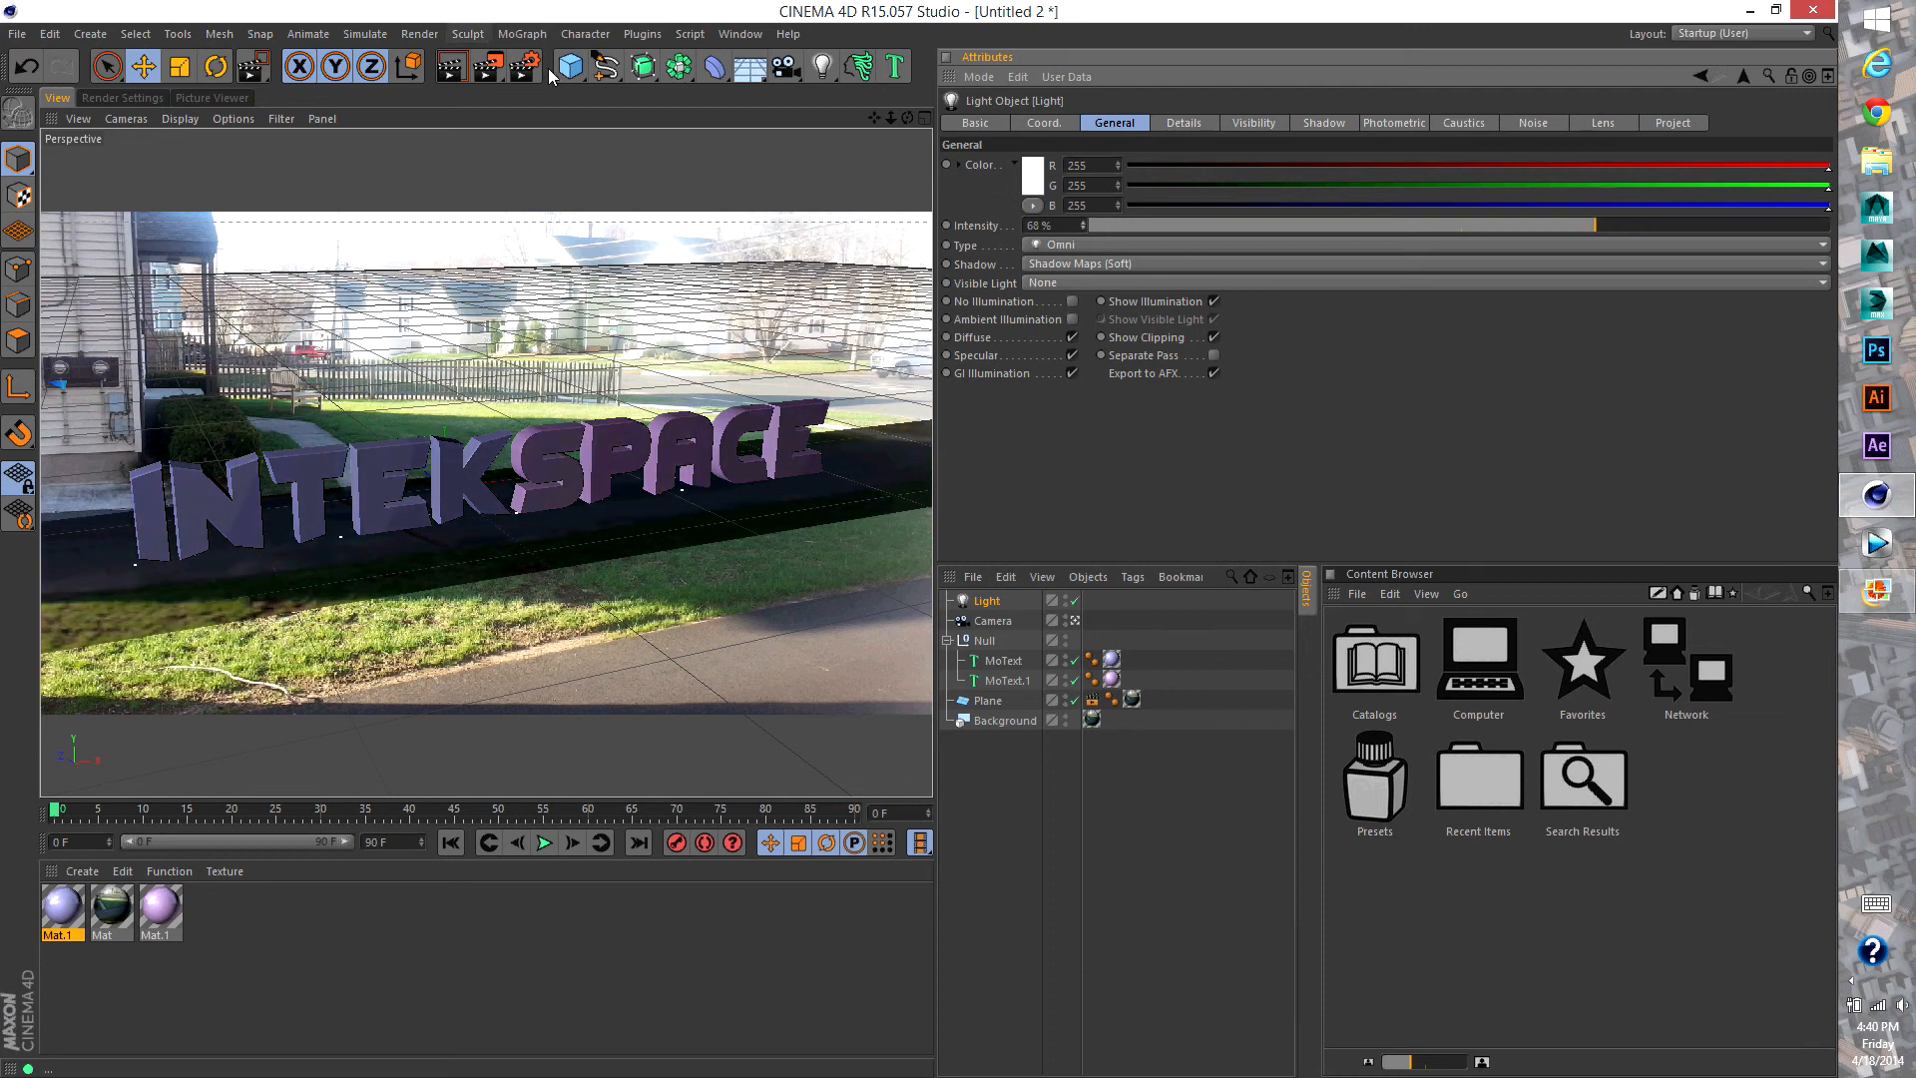
Preview the render with the dimmed light, and widen the ground plane under the text to about 11100
left_click(450, 66)
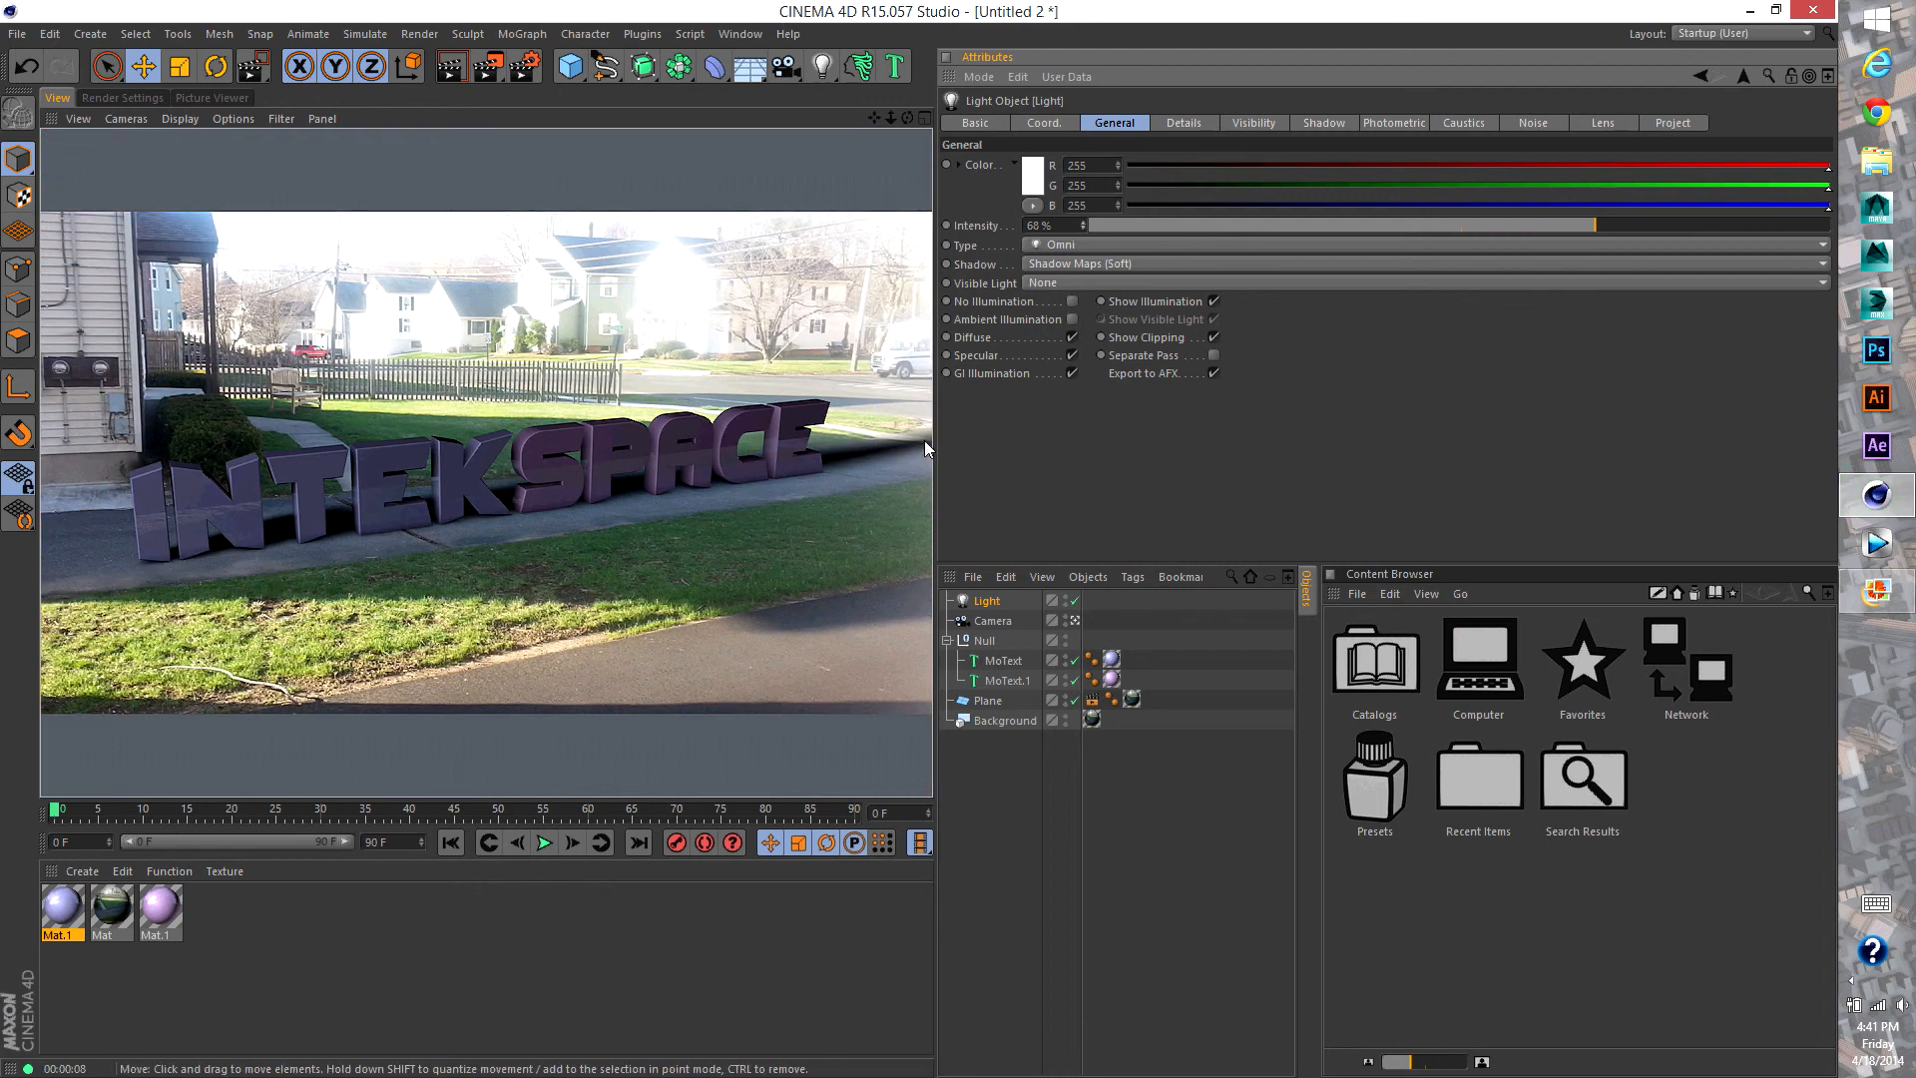
left_click(862, 441)
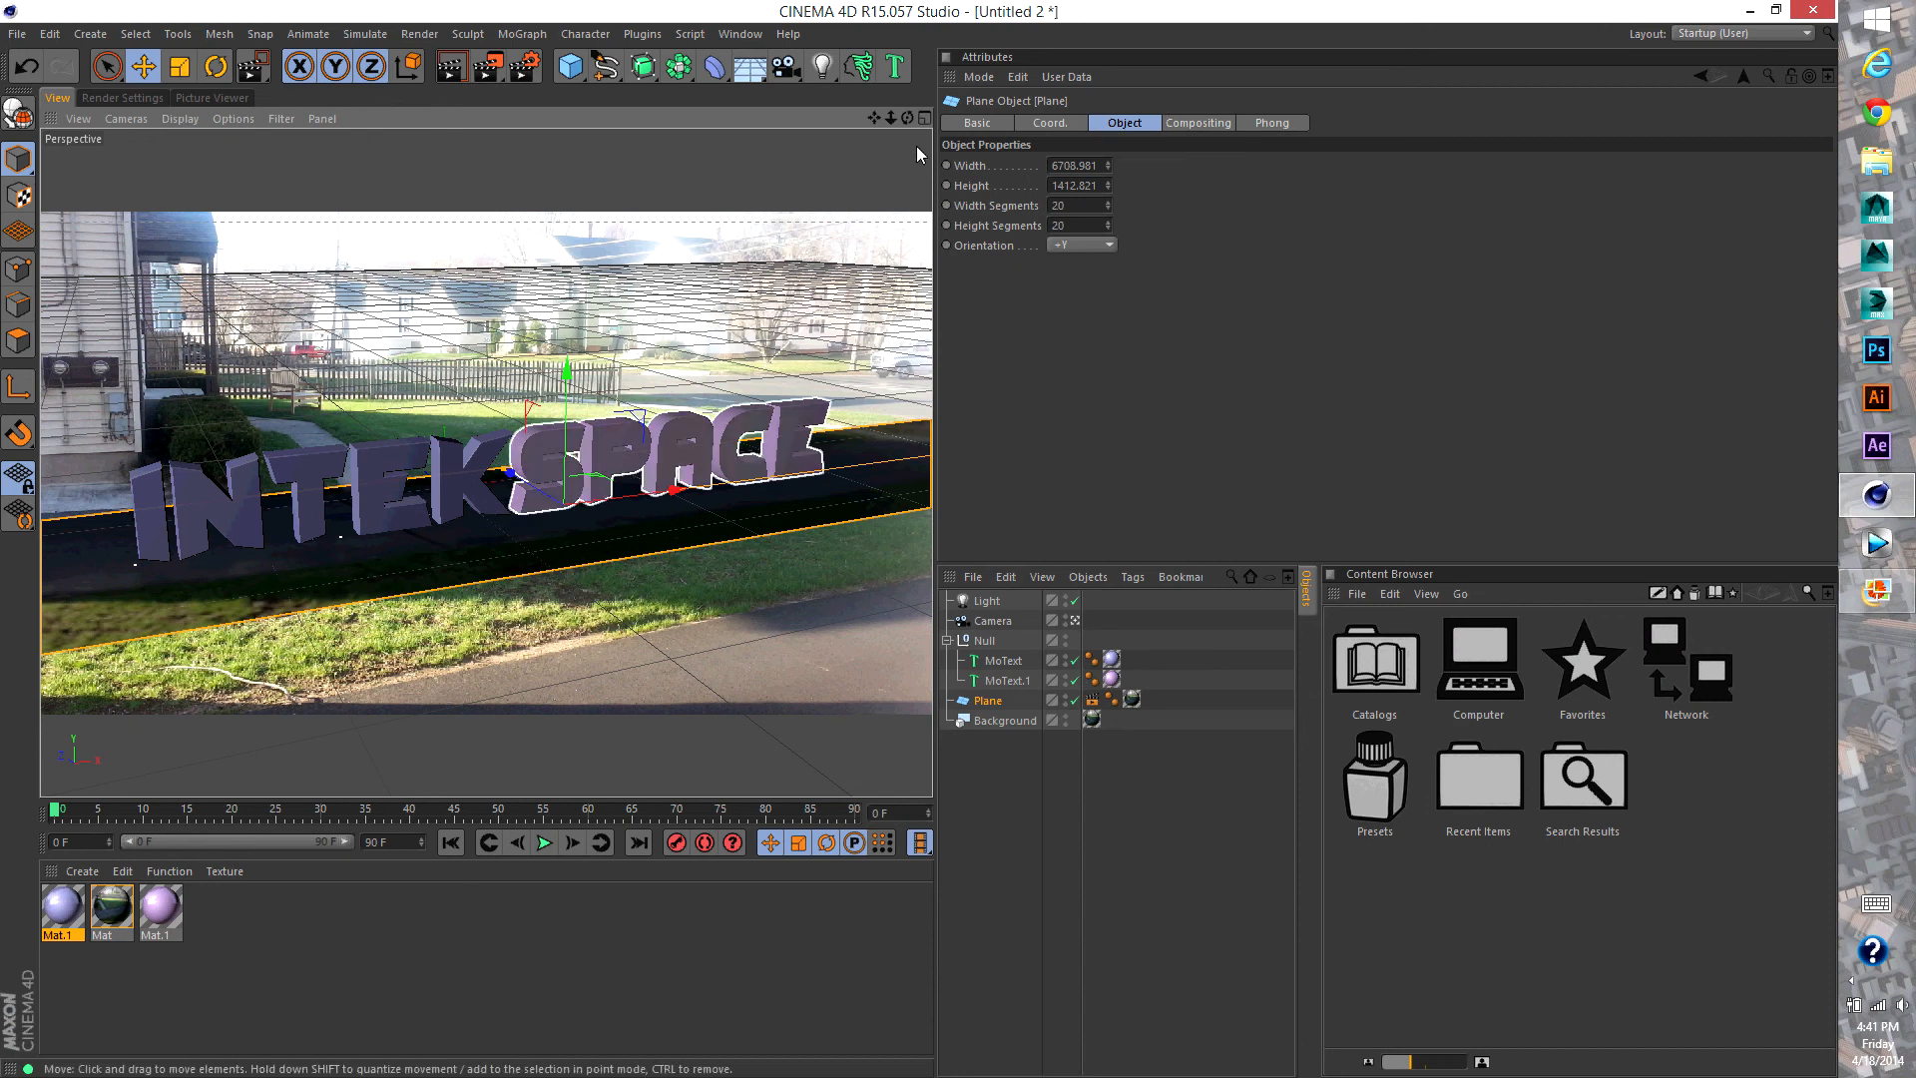
left_click(1075, 620)
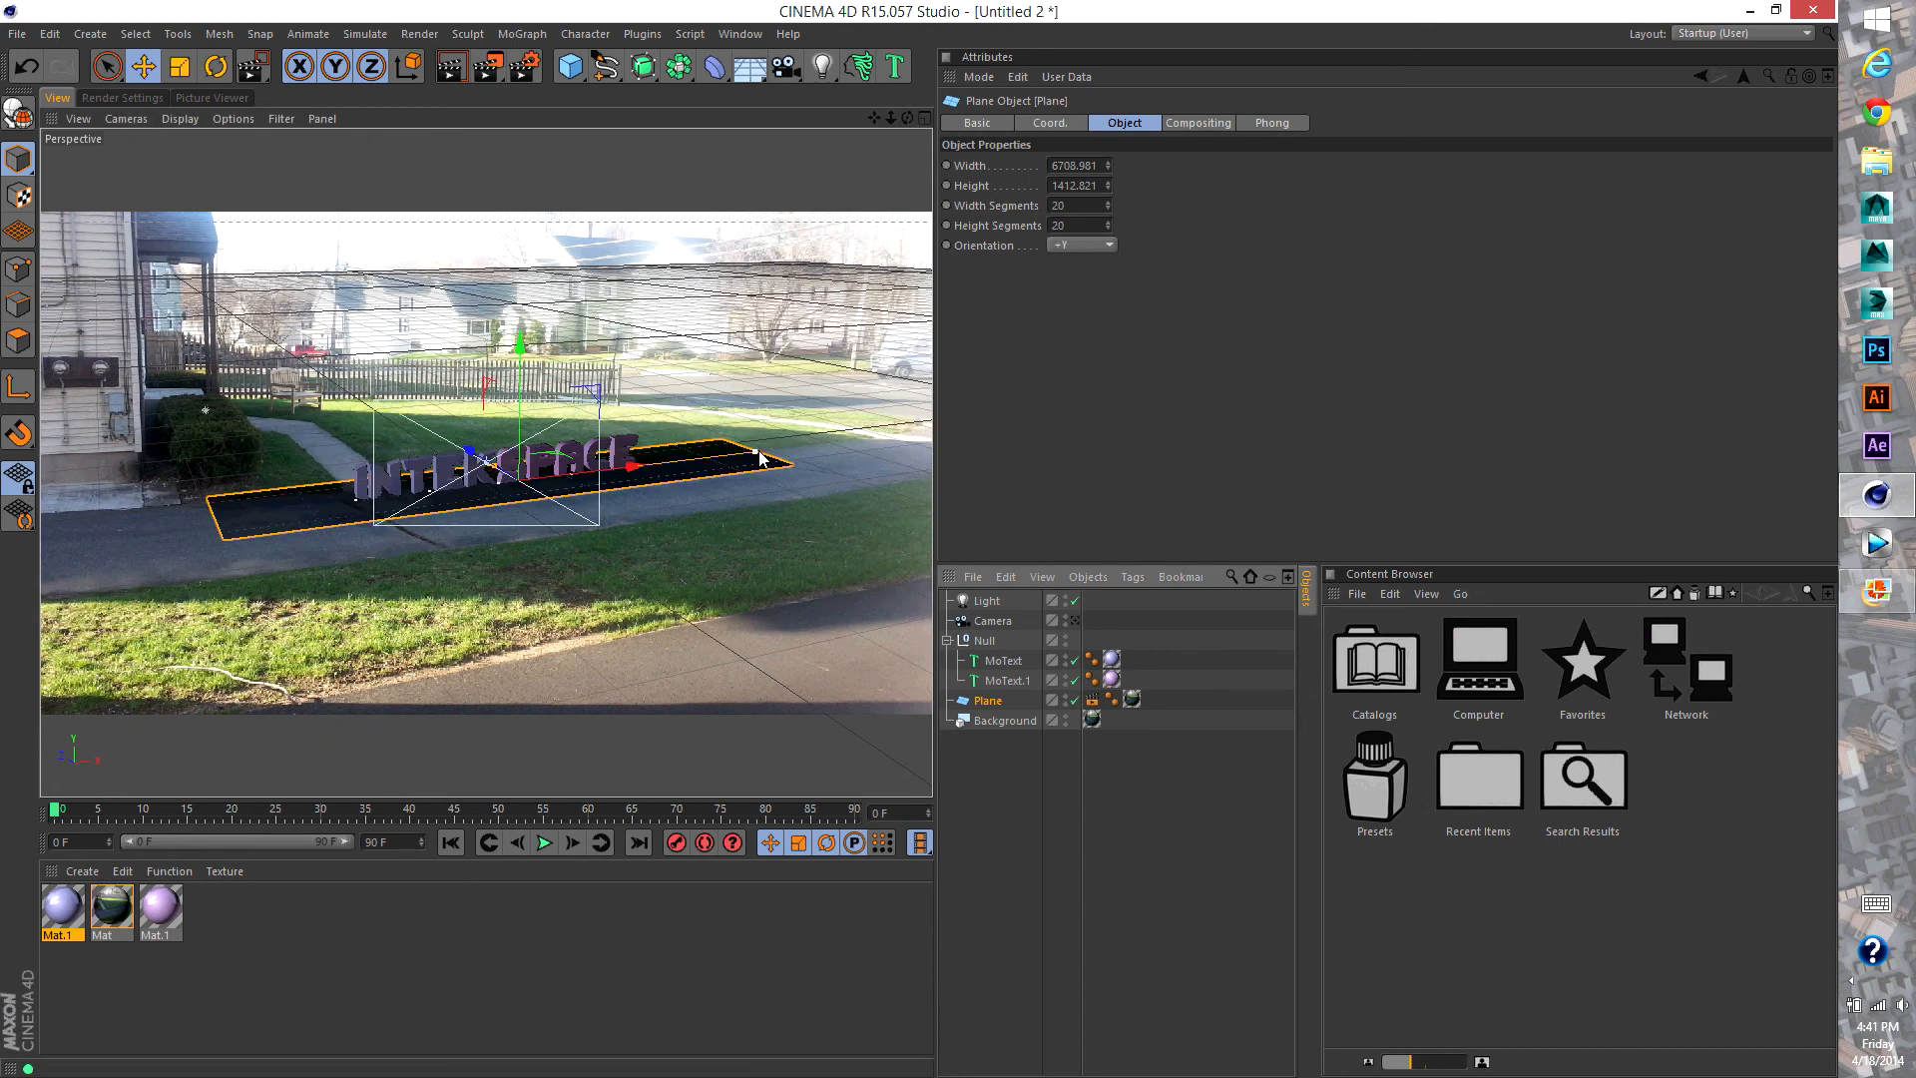
left_click_drag(758, 457, 1008, 614)
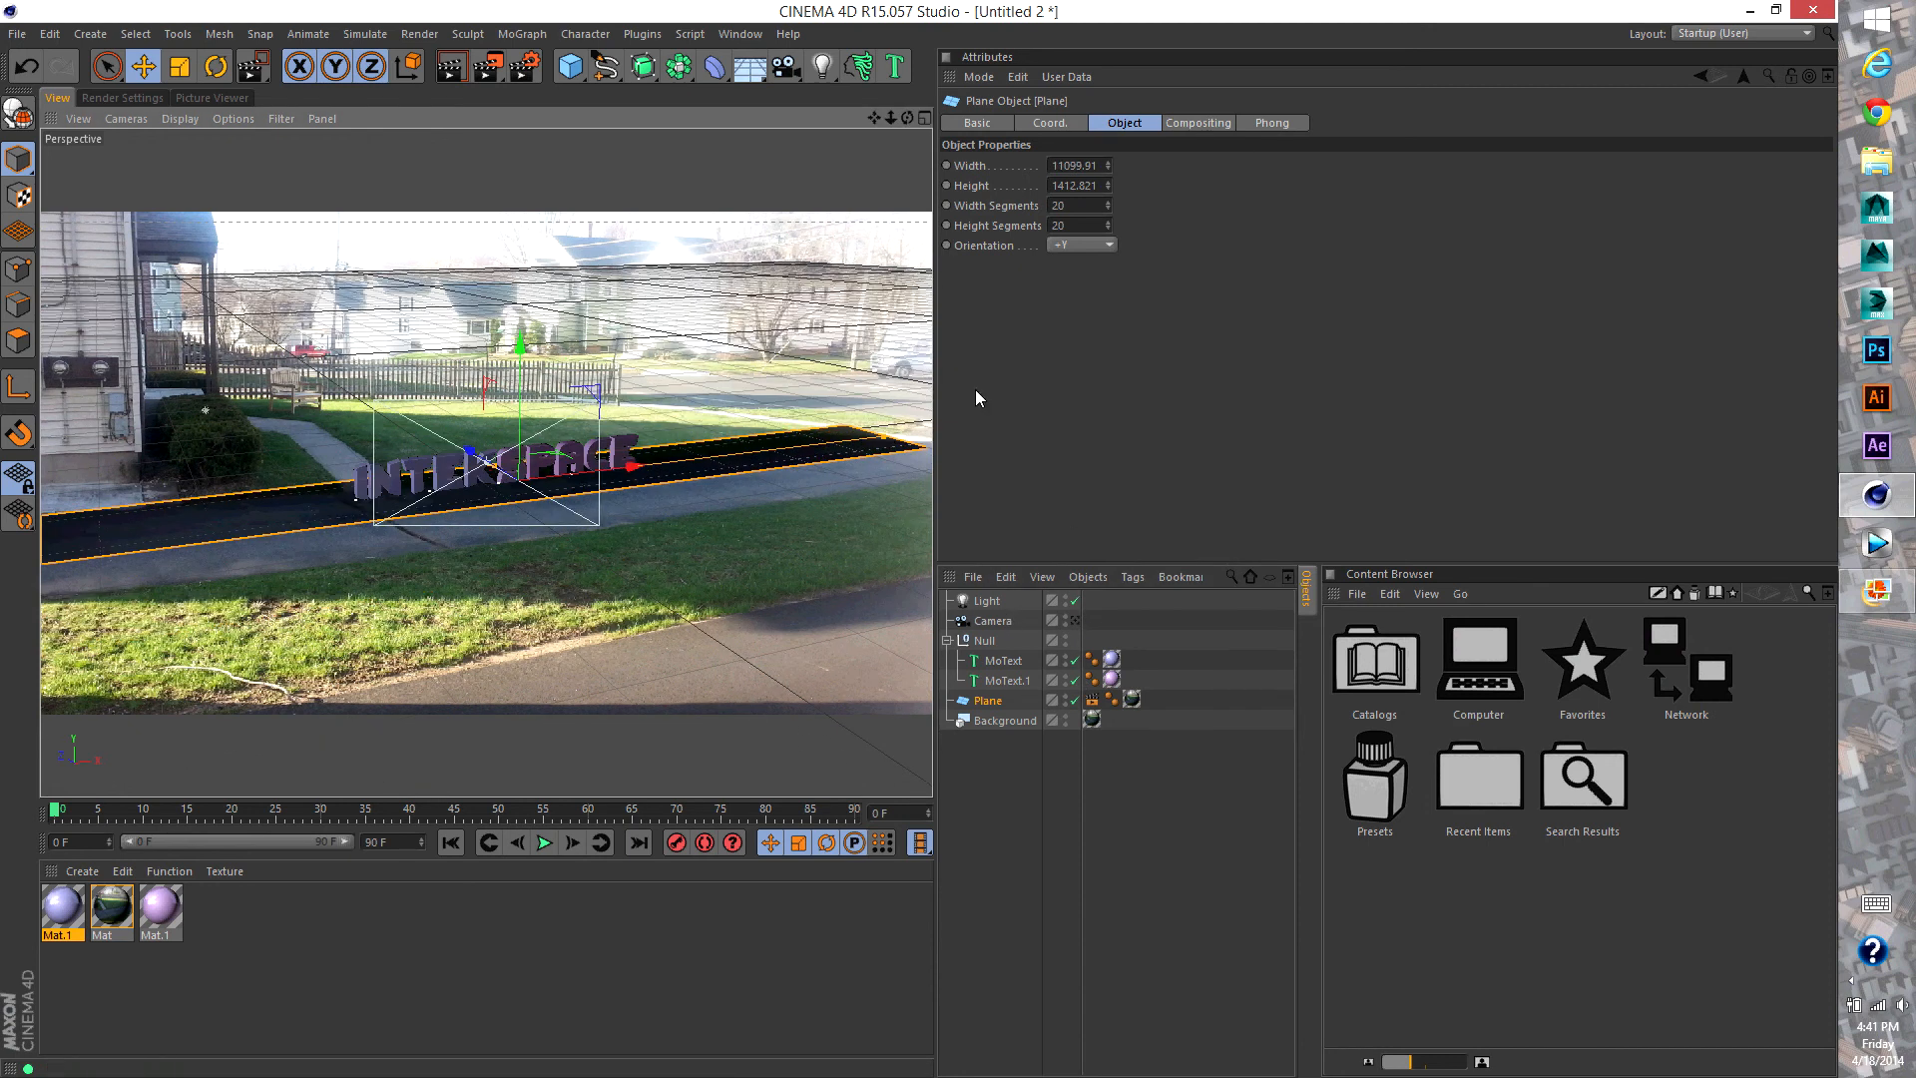
left_click(1074, 621)
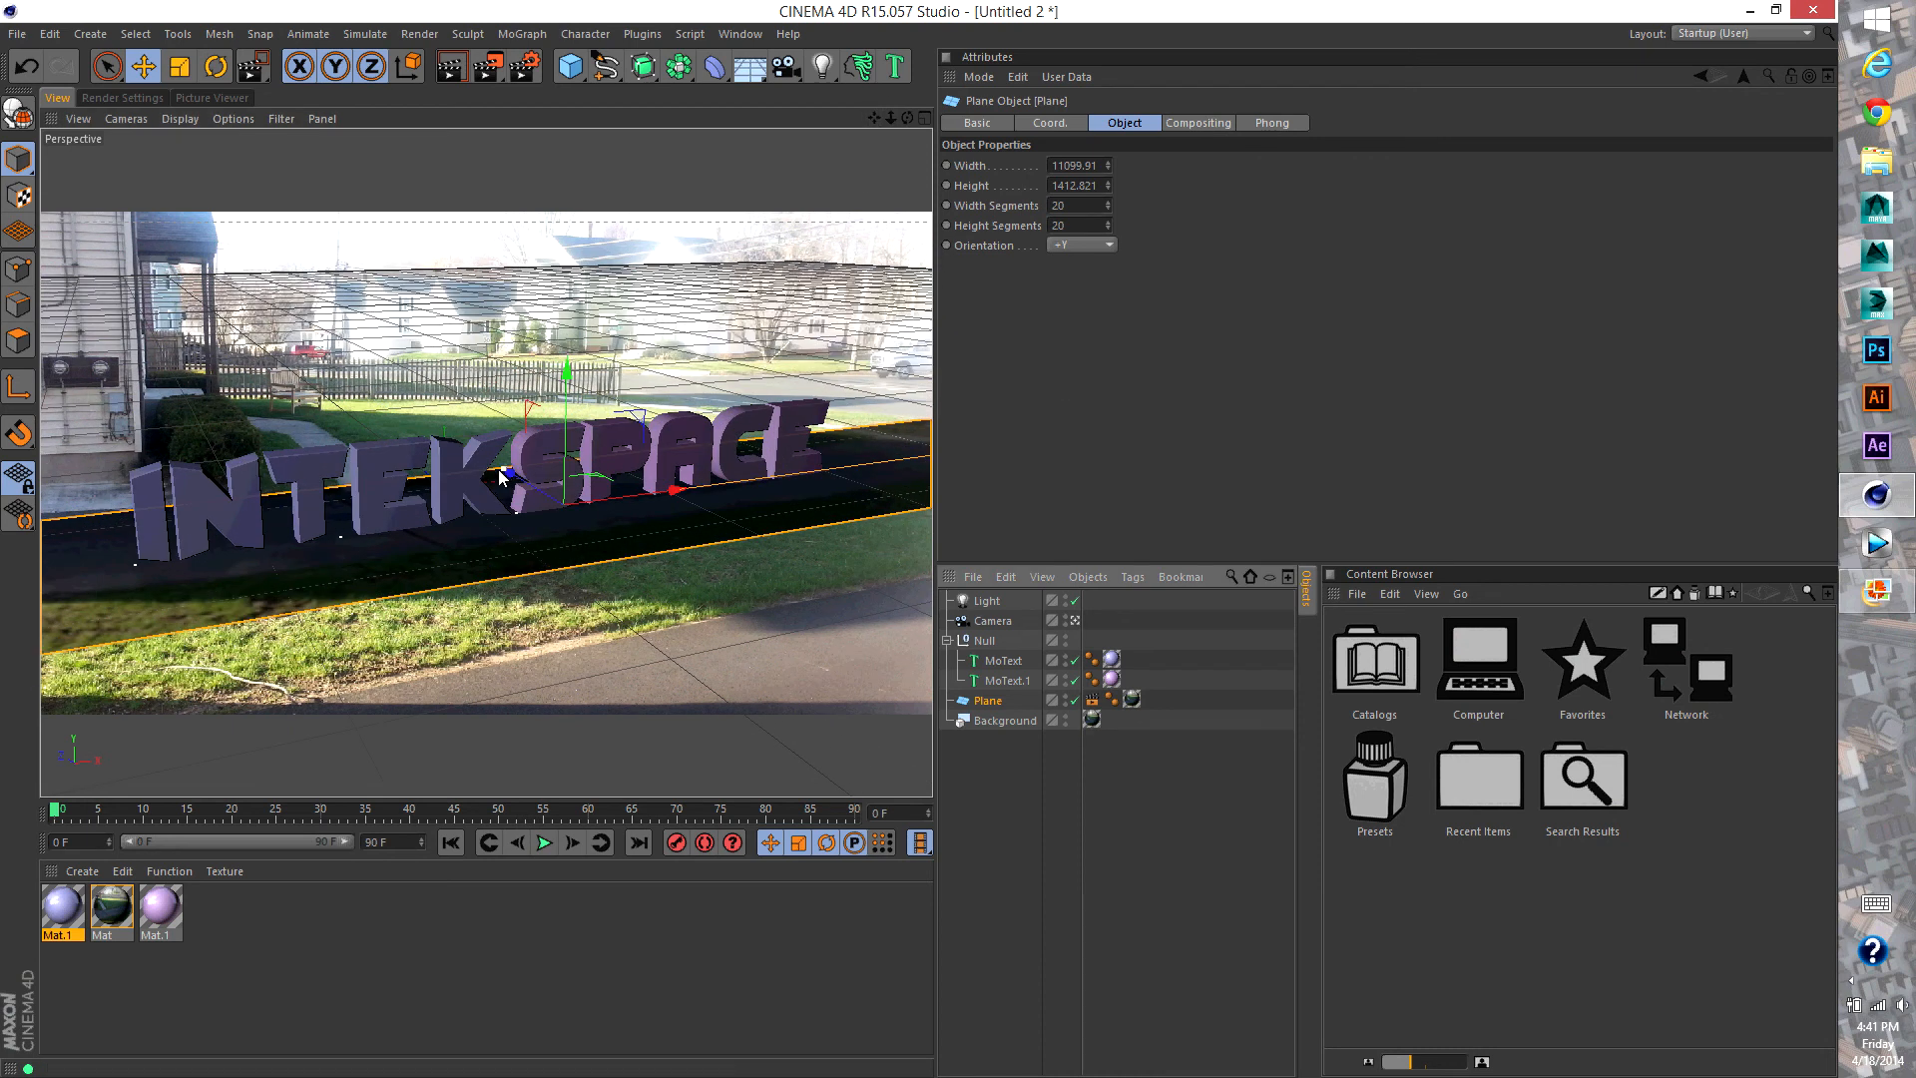
Extend the ground plane's height to about 2363 so it covers the grass, and preview the render
left_click_drag(501, 477, 481, 544)
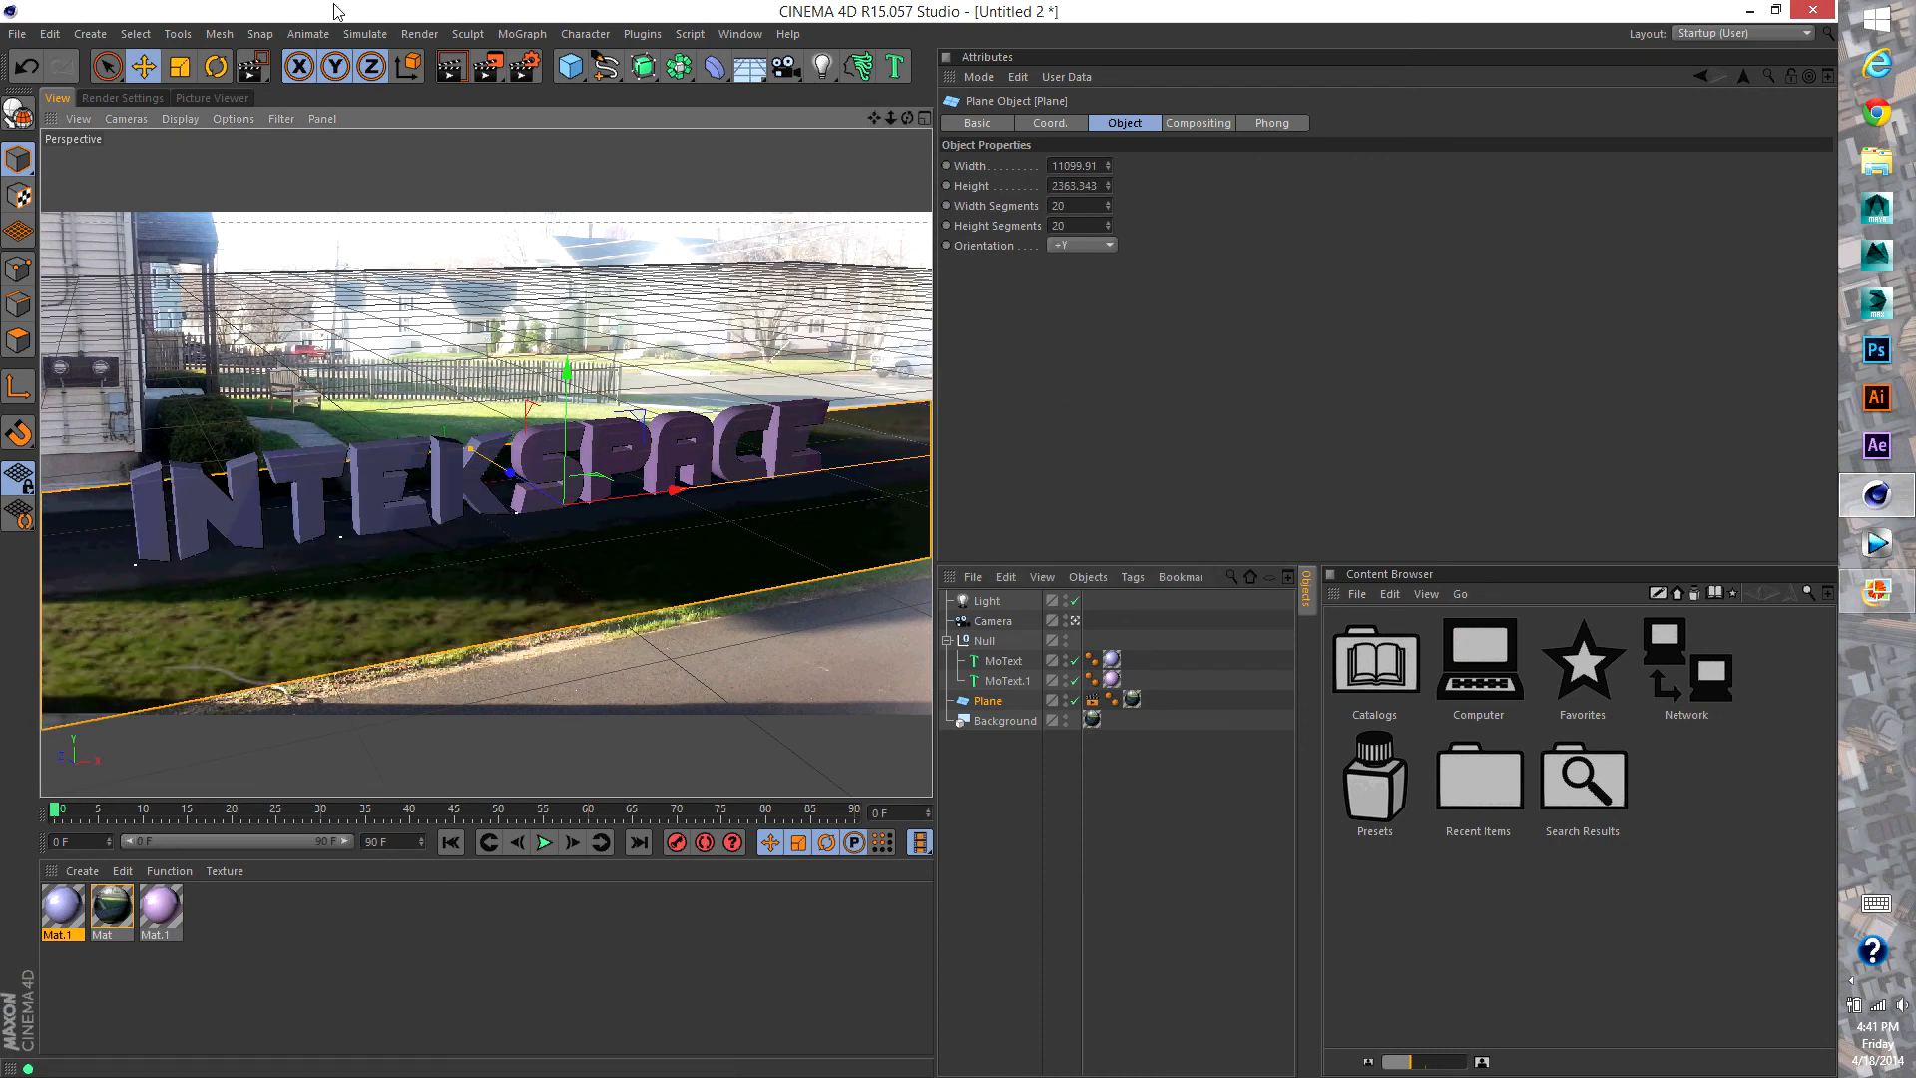
left_click(454, 67)
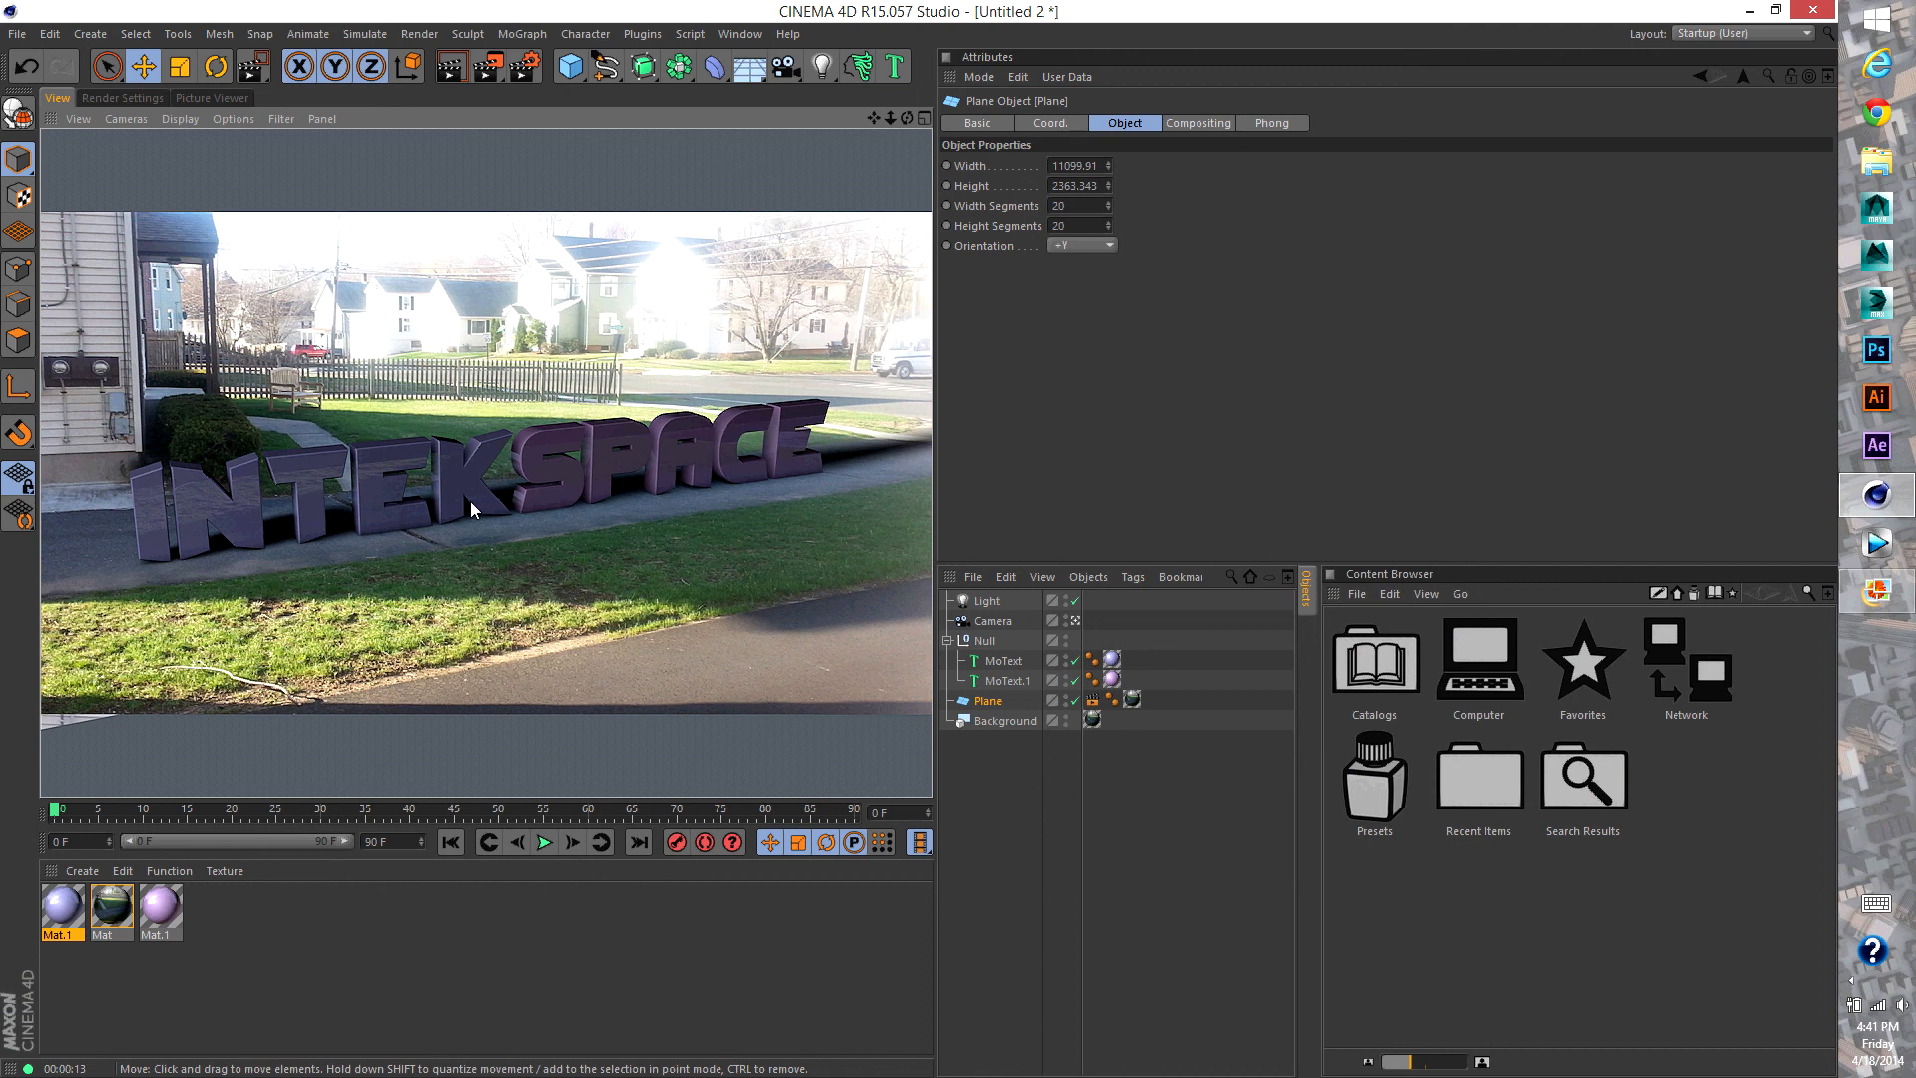
left_click(529, 503)
left_click(536, 597)
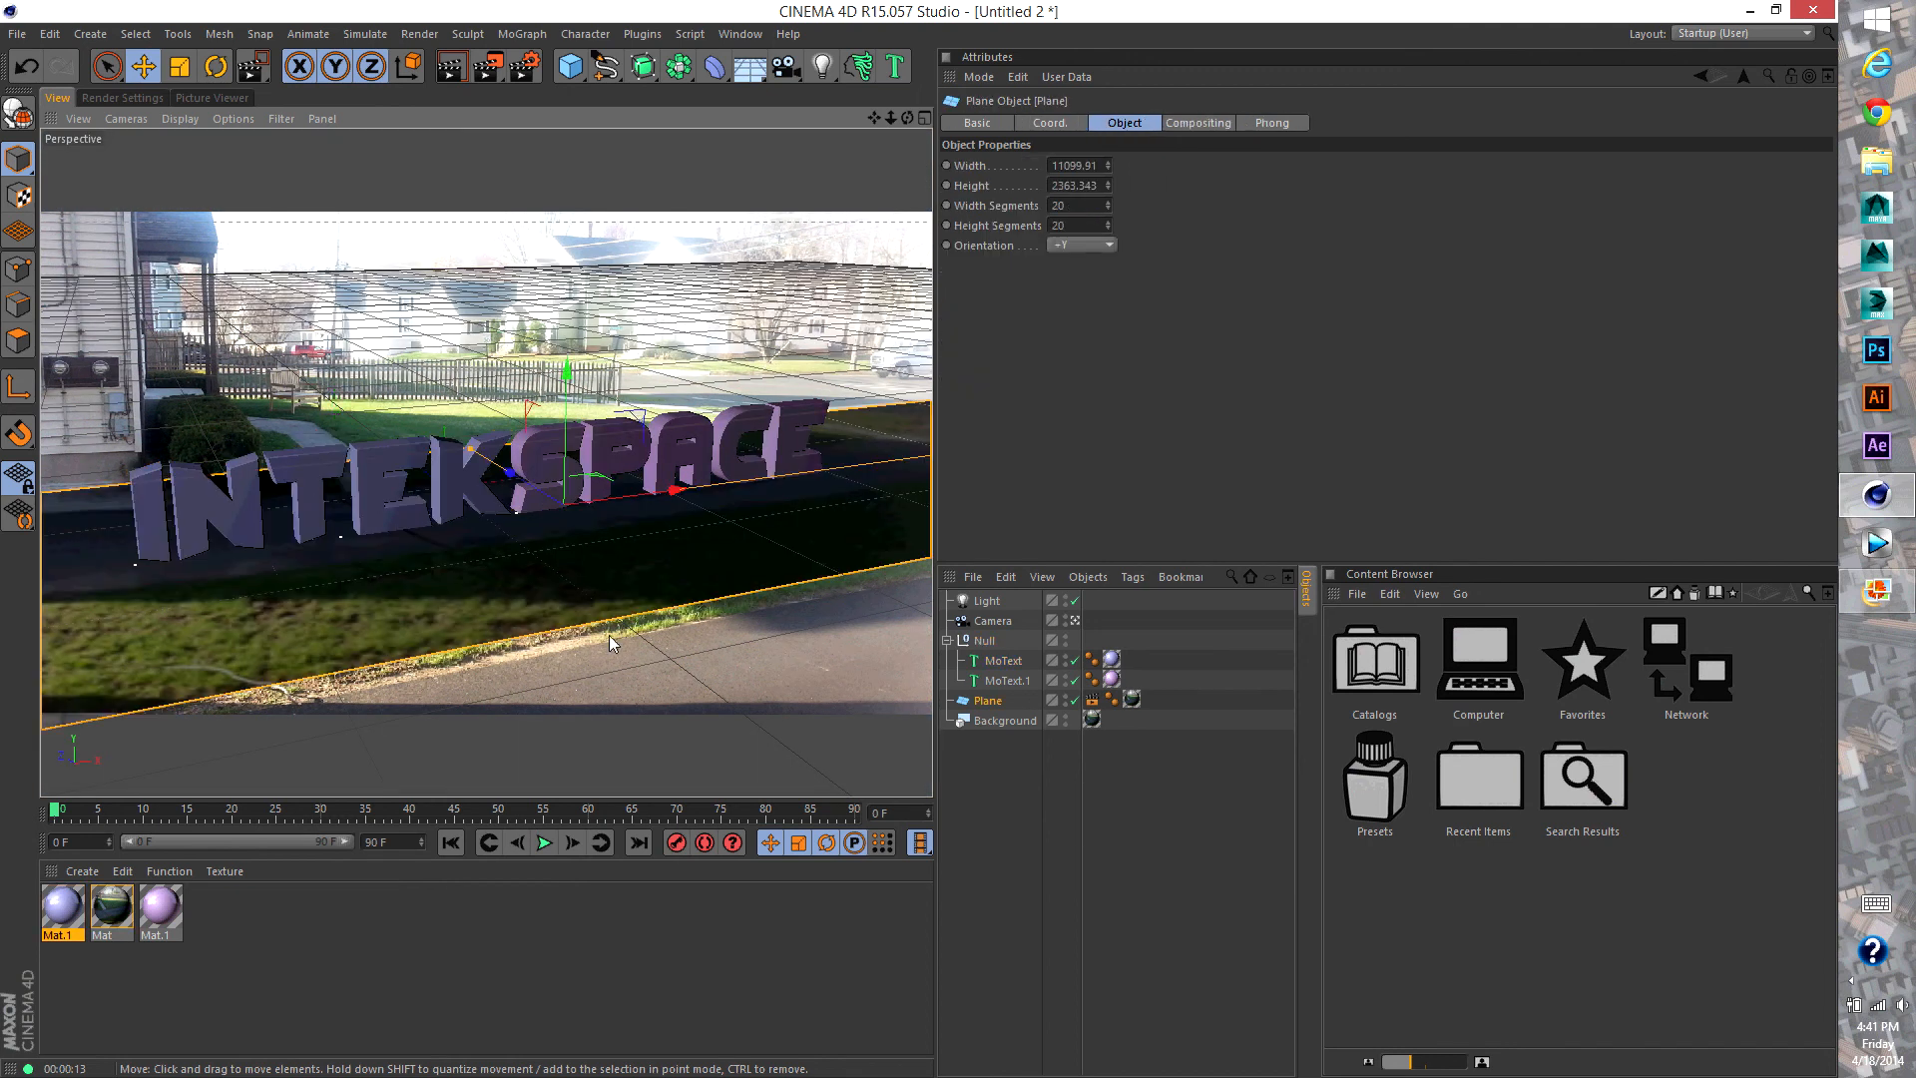
Extend the ground plane's height to about 3499 and shift it about 545 cm toward the foreground for another render preview
left_click_drag(473, 454, 444, 429)
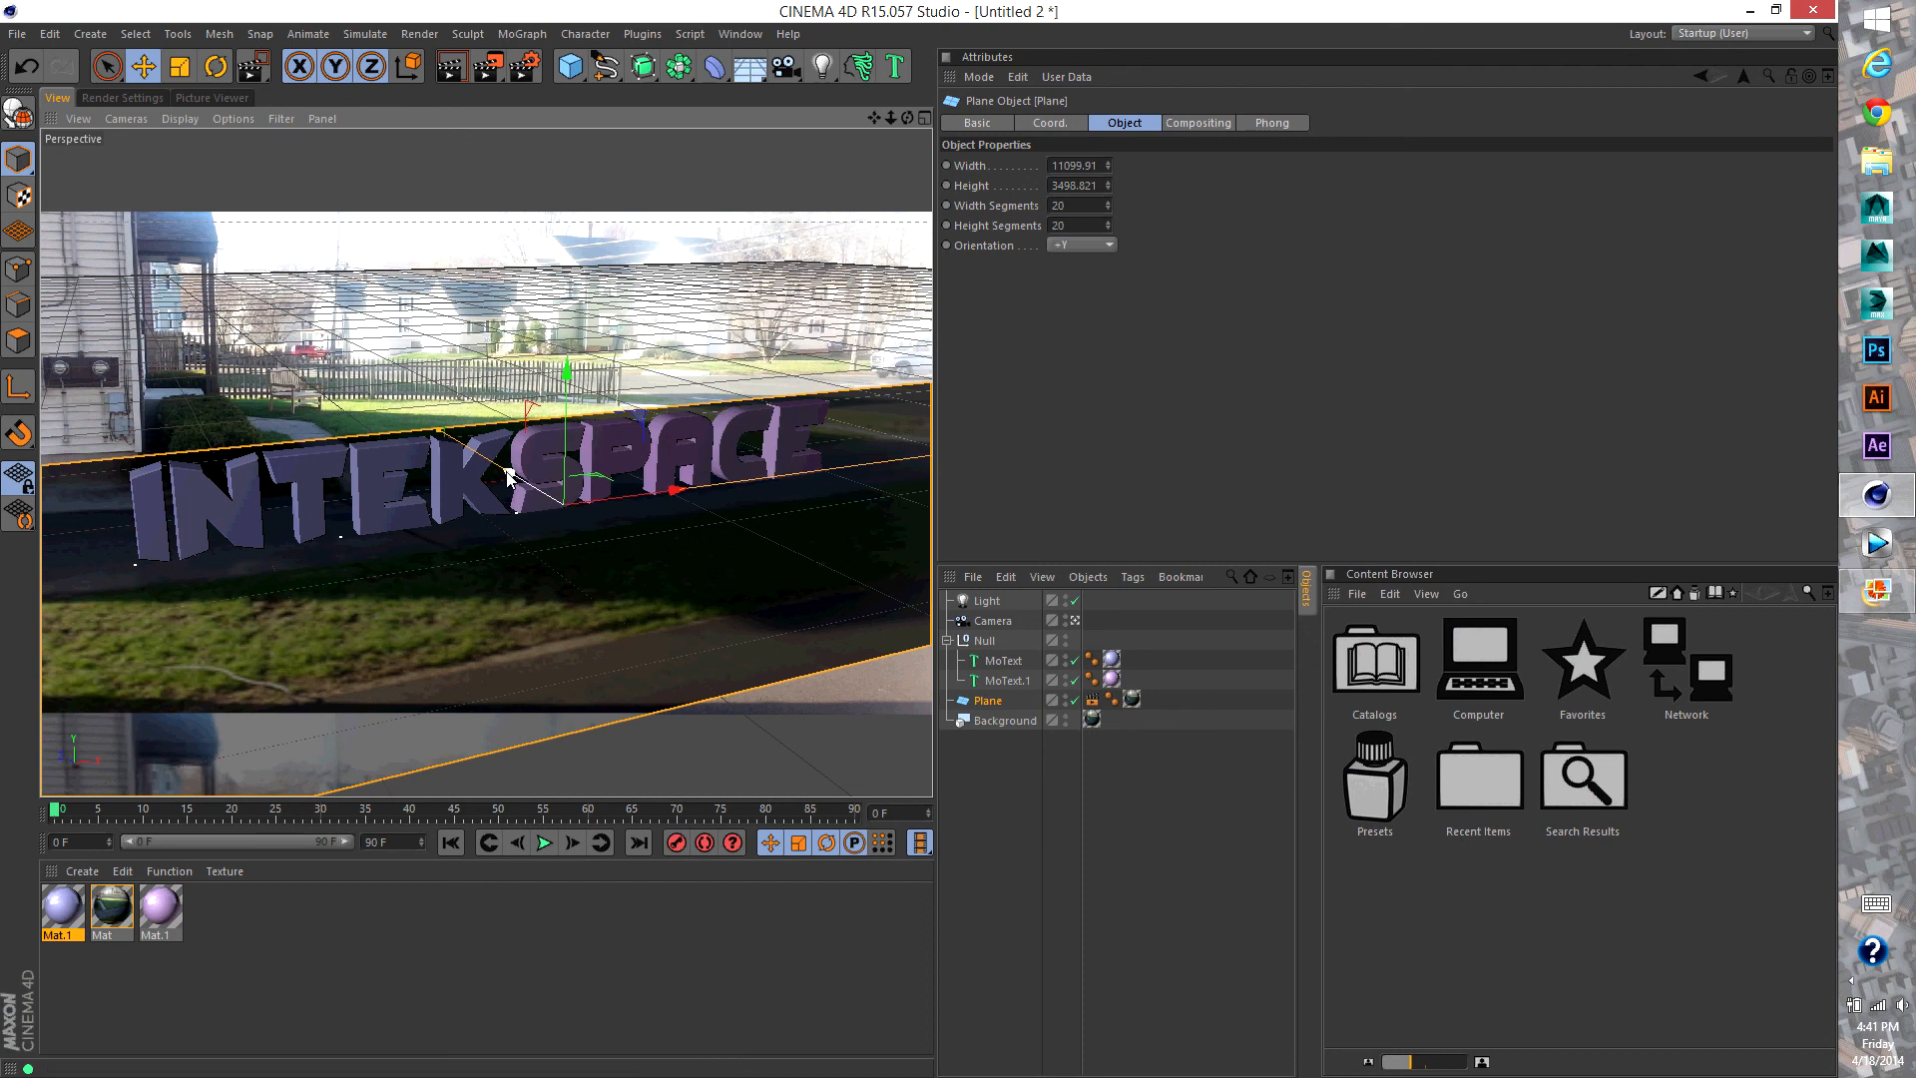
left_click_drag(508, 477, 549, 531)
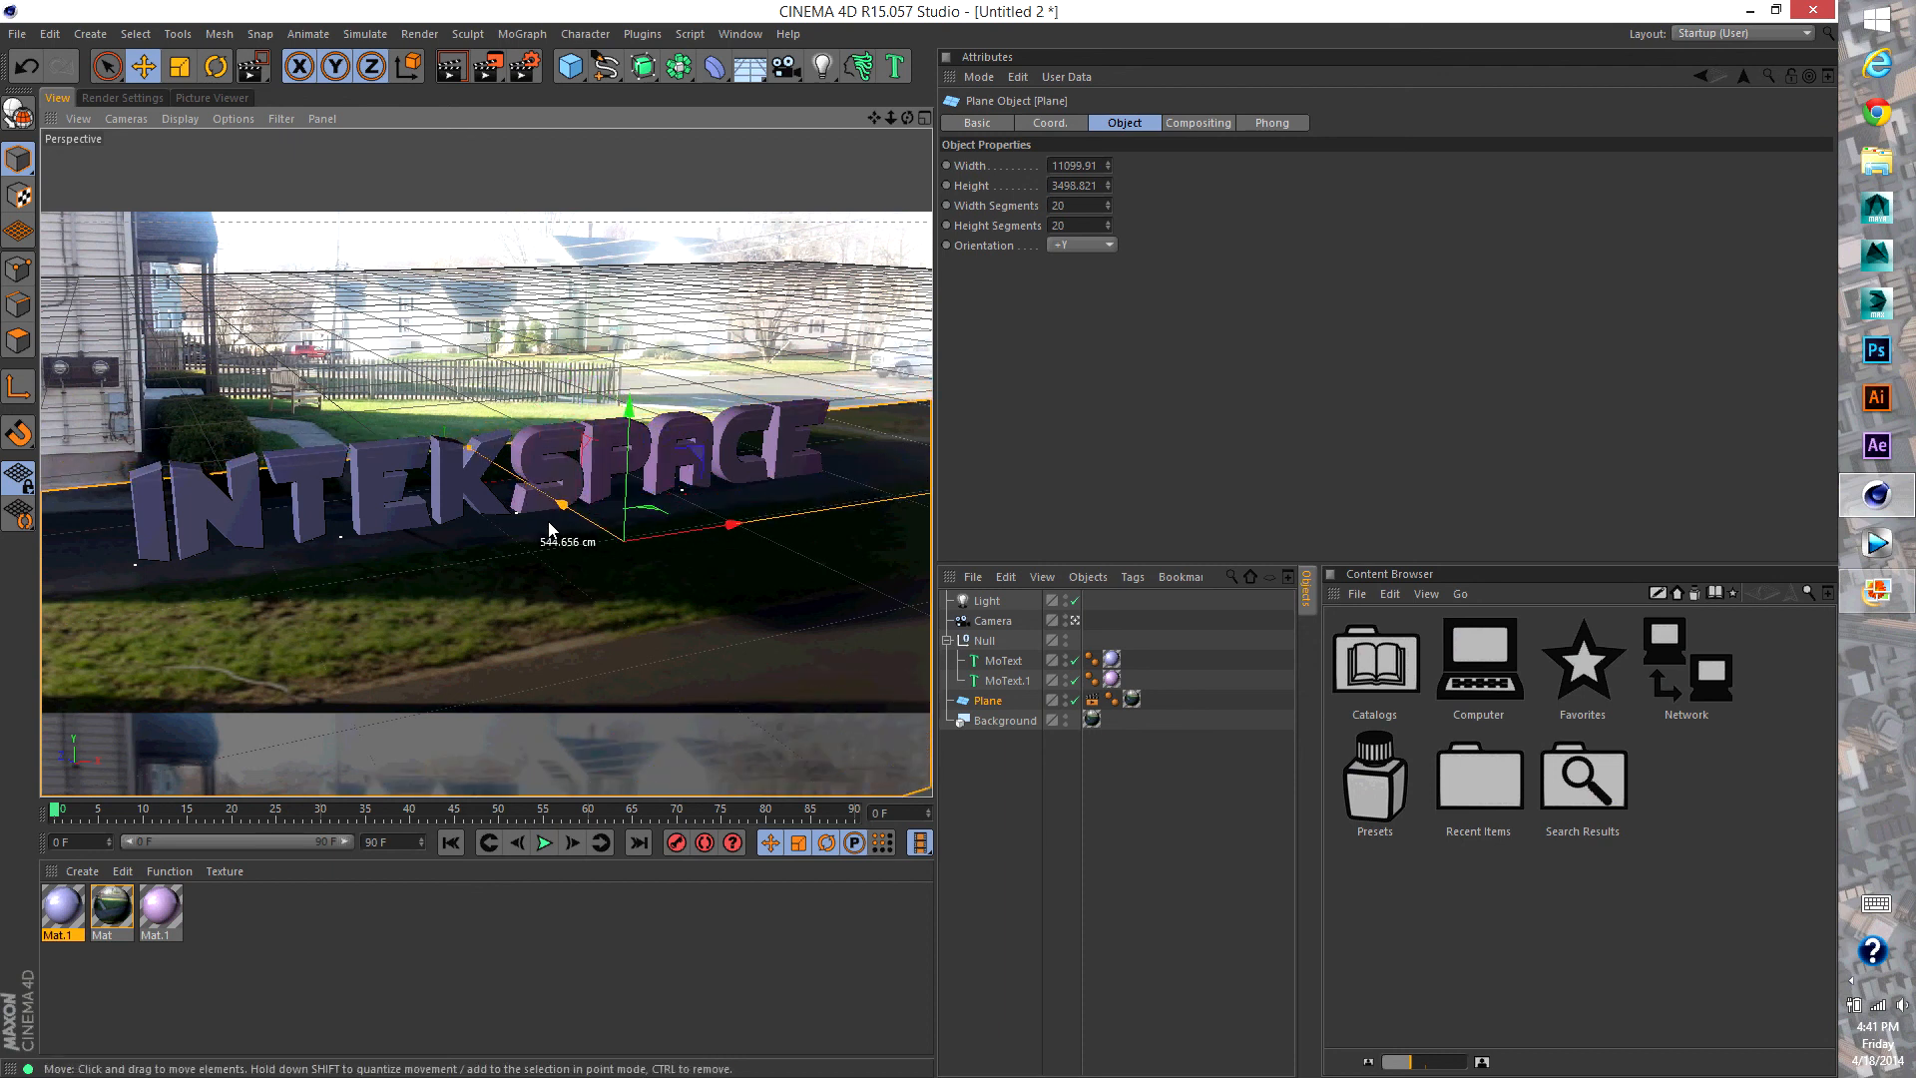
left_click(451, 67)
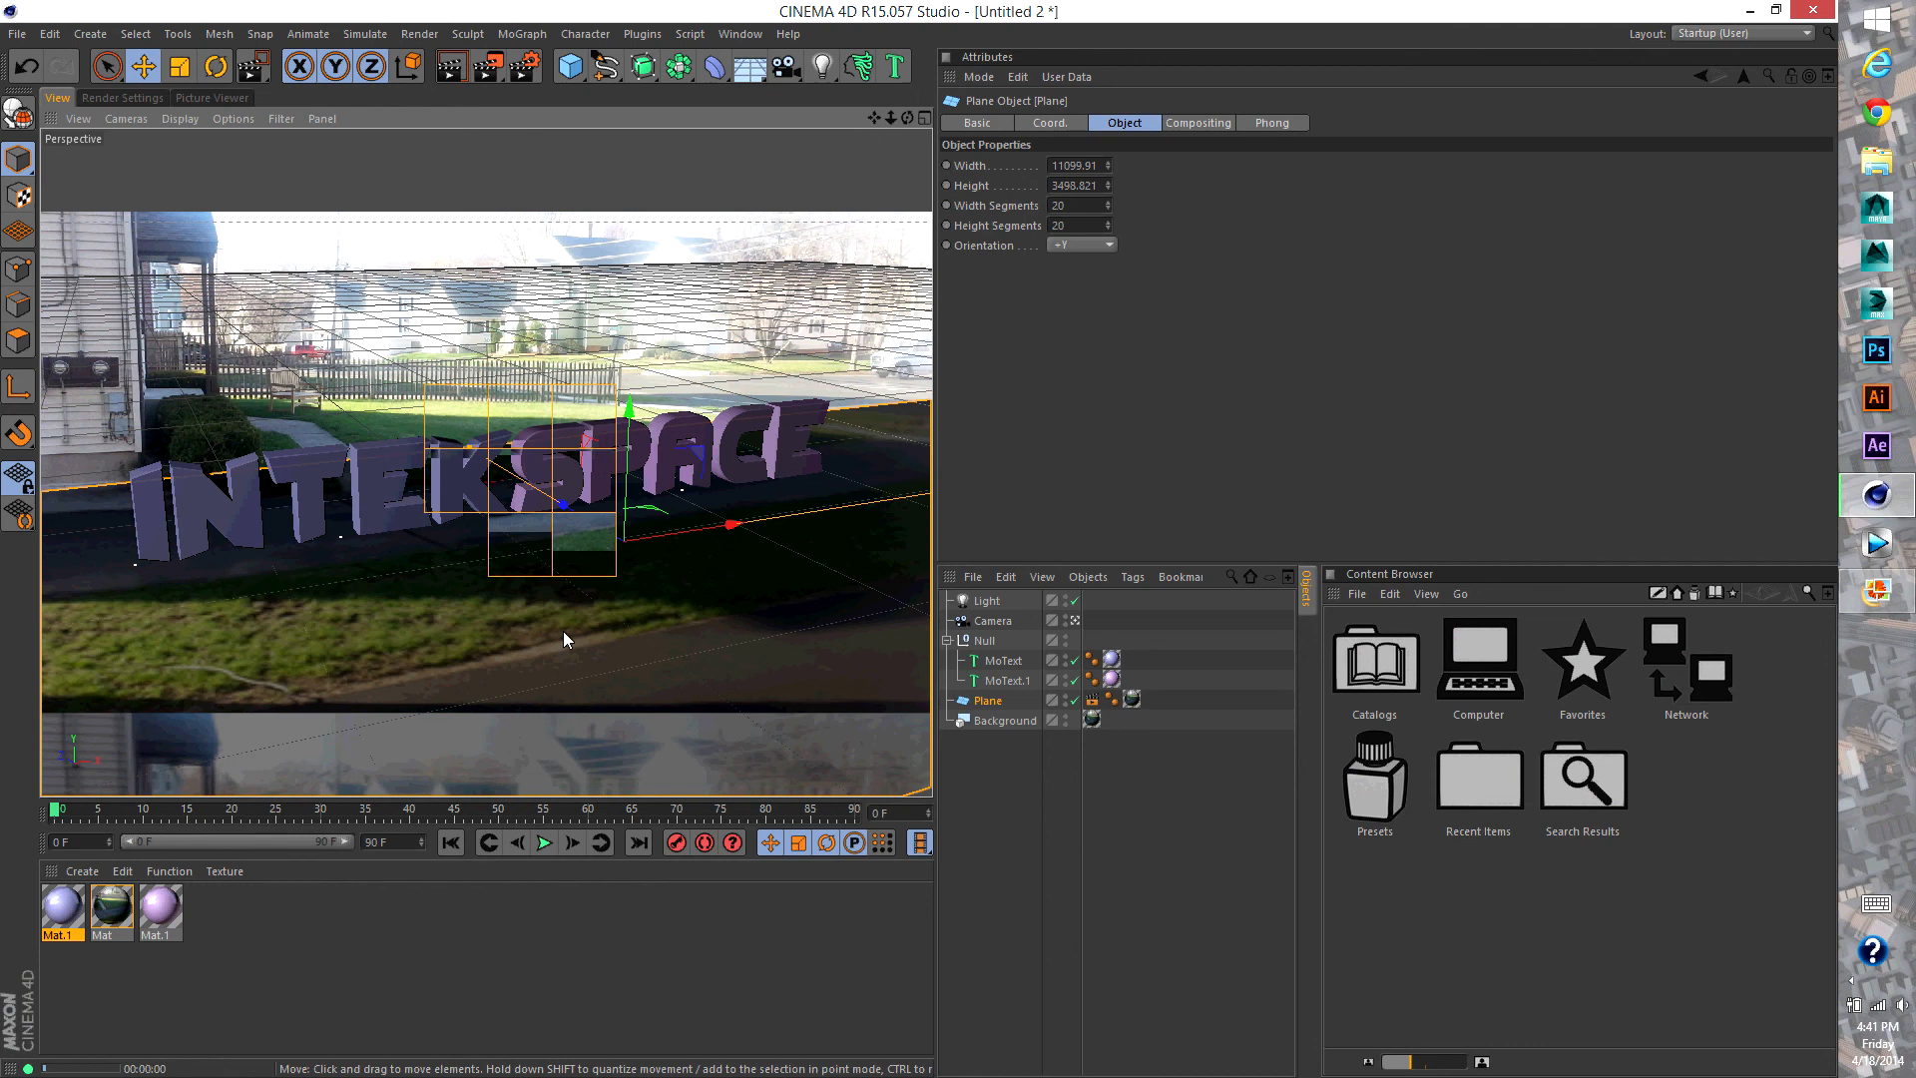